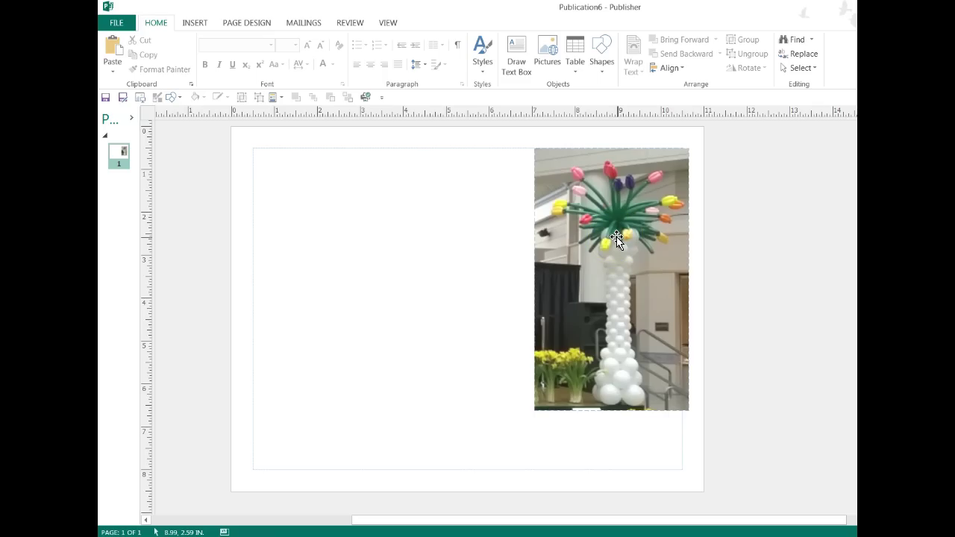
# - Draw a vertical black line about 5 inches long, ending at the page's lower margin
pyautogui.click(174, 99)
pyautogui.click(187, 125)
pyautogui.moveTo(328, 256); pyautogui.dragTo(328, 470)
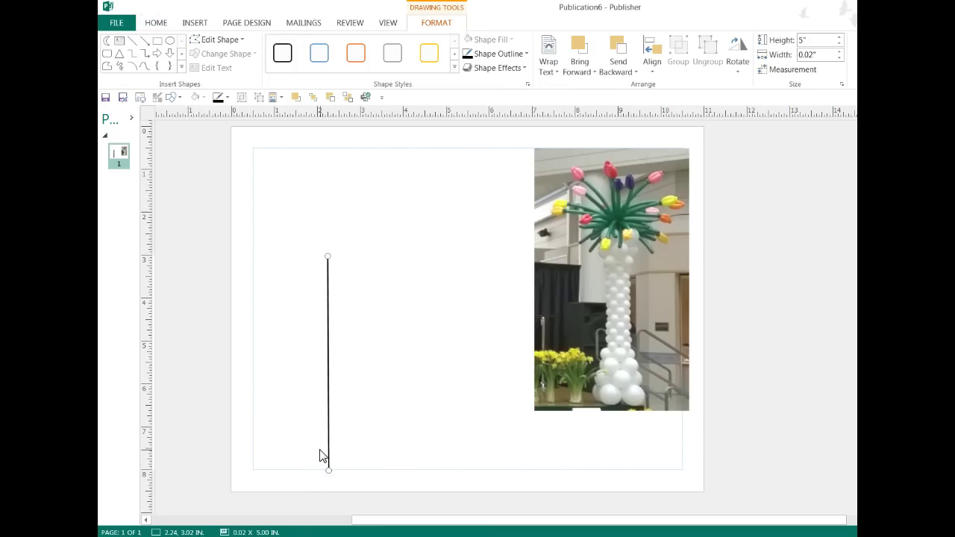
# - Set the line's height to 6 inches and move it up so its lower end rests on the bottom margin
pyautogui.click(814, 40)
pyautogui.write('6')
pyautogui.press('Return')
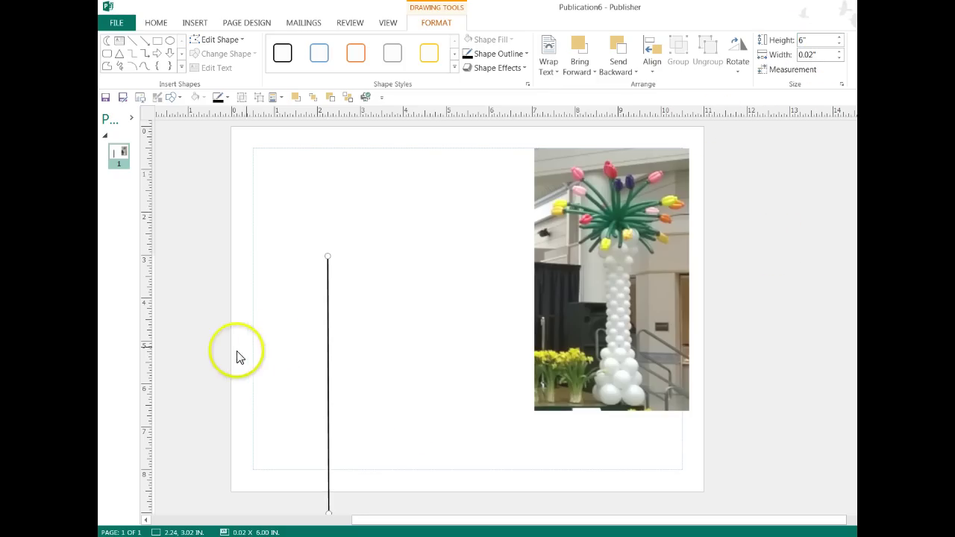
pyautogui.moveTo(328, 368); pyautogui.dragTo(330, 324)
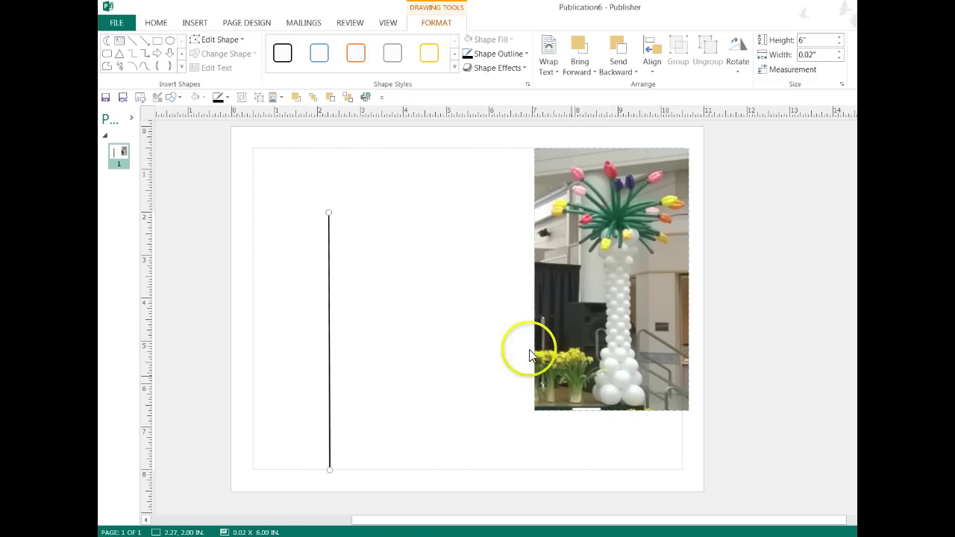
# - Insert the two-circle page part and place it centred on the foot of the line
pyautogui.click(273, 98)
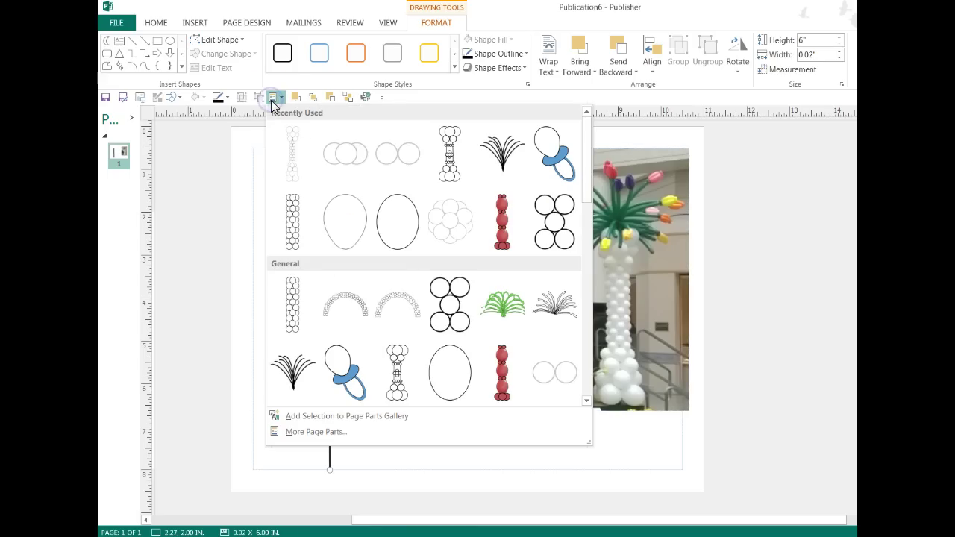
pyautogui.click(389, 151)
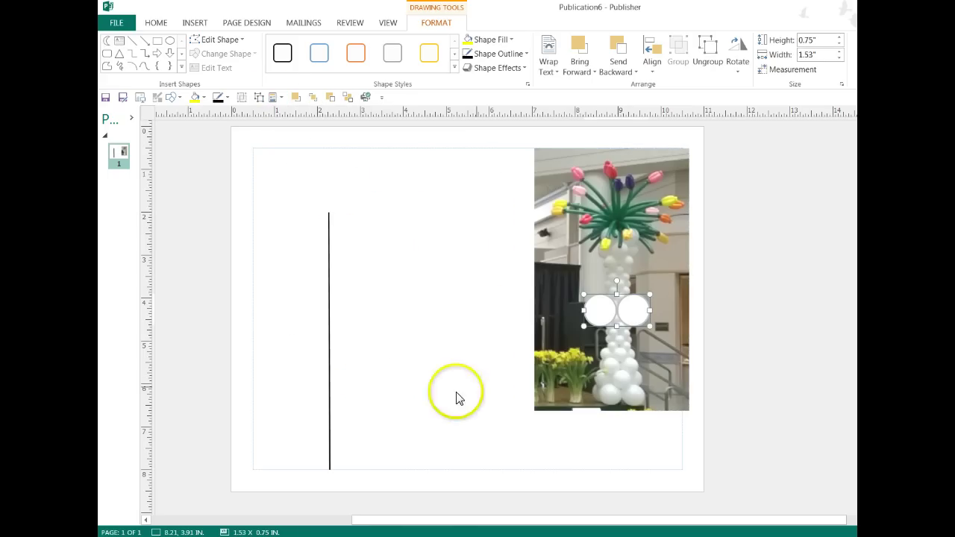
pyautogui.moveTo(590, 314); pyautogui.dragTo(312, 455)
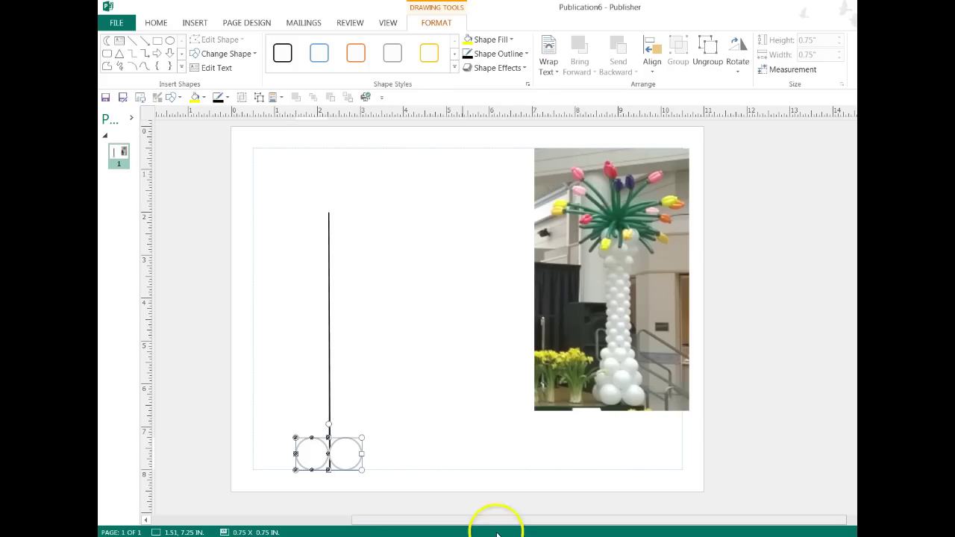
# - Check the height of the two-circle base group against the value in the calculator
pyautogui.click(487, 532)
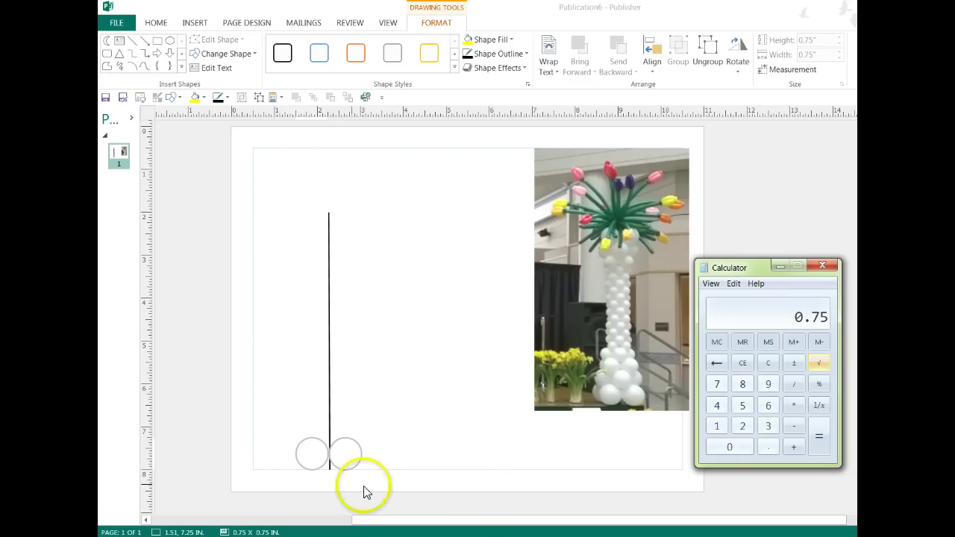
pyautogui.click(314, 457)
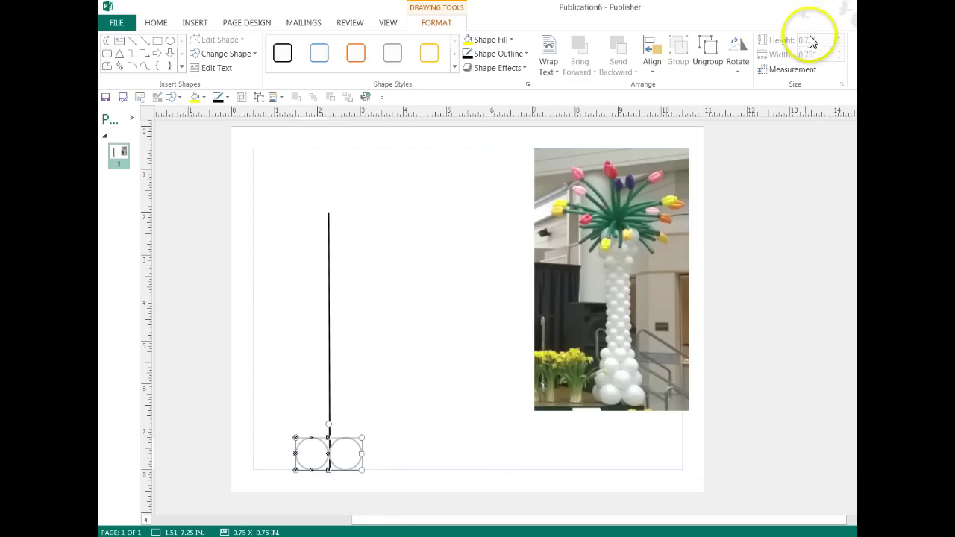
pyautogui.click(400, 453)
pyautogui.click(360, 455)
pyautogui.click(817, 40)
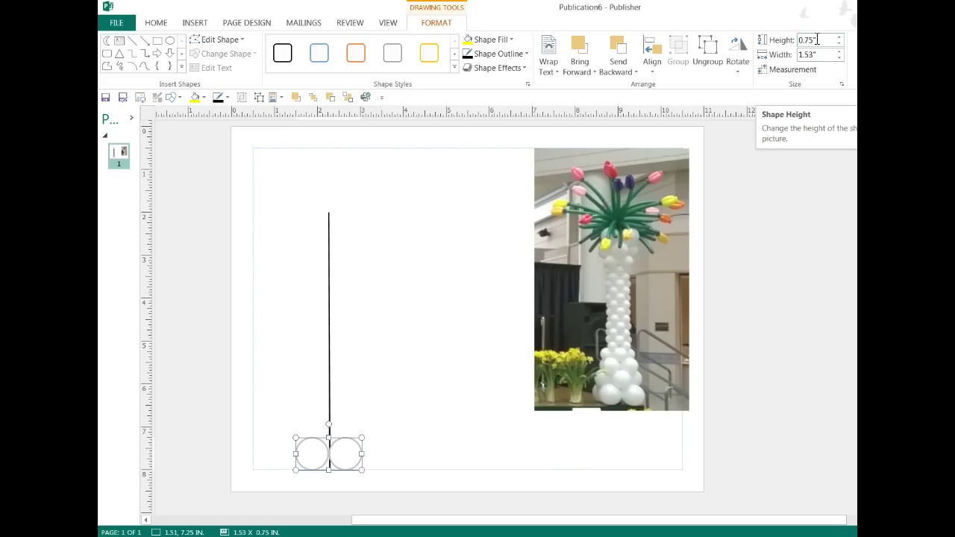
pyautogui.click(401, 435)
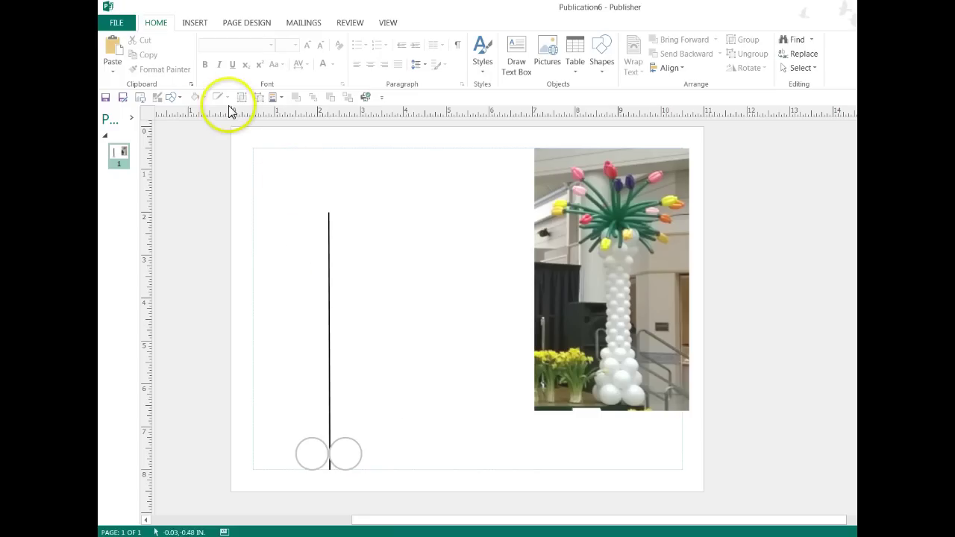
# - Draw a circle about 1.15 inches across beside the vertical line
pyautogui.click(170, 98)
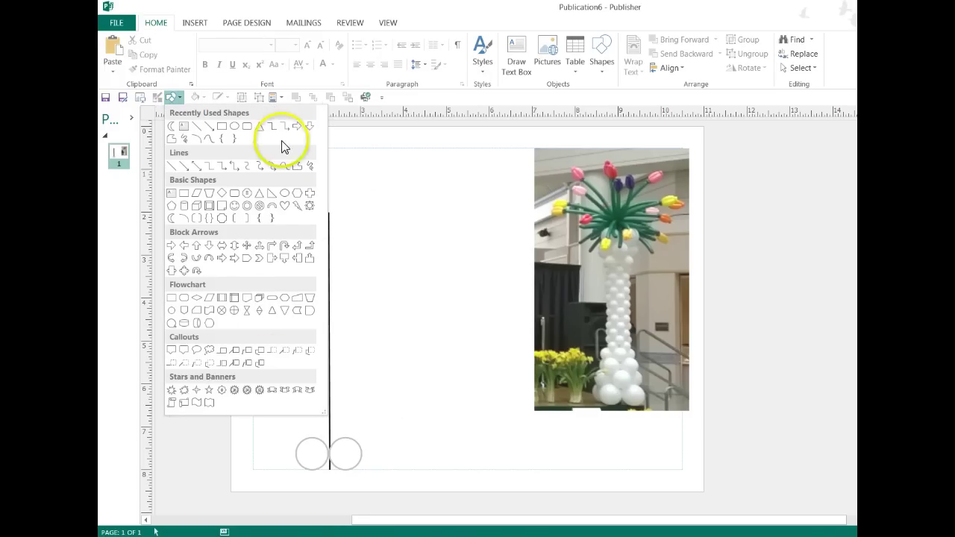
pyautogui.click(233, 127)
pyautogui.moveTo(371, 296); pyautogui.dragTo(420, 345)
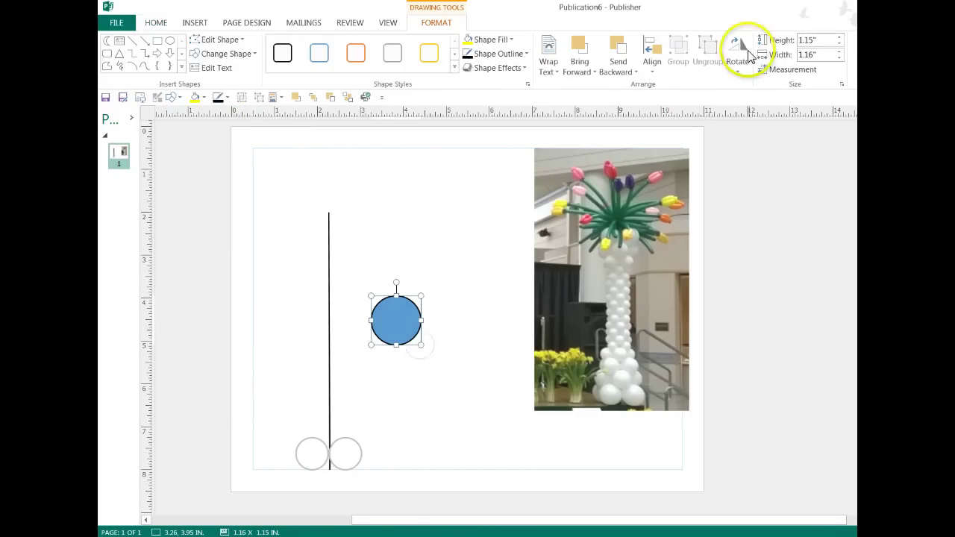
# - Set the new circle's height and width to 1 inch and lock its aspect ratio
pyautogui.click(831, 42)
pyautogui.write('1')
pyautogui.click(821, 54)
pyautogui.write('1')
pyautogui.press('Return')
pyautogui.click(841, 83)
pyautogui.click(466, 235)
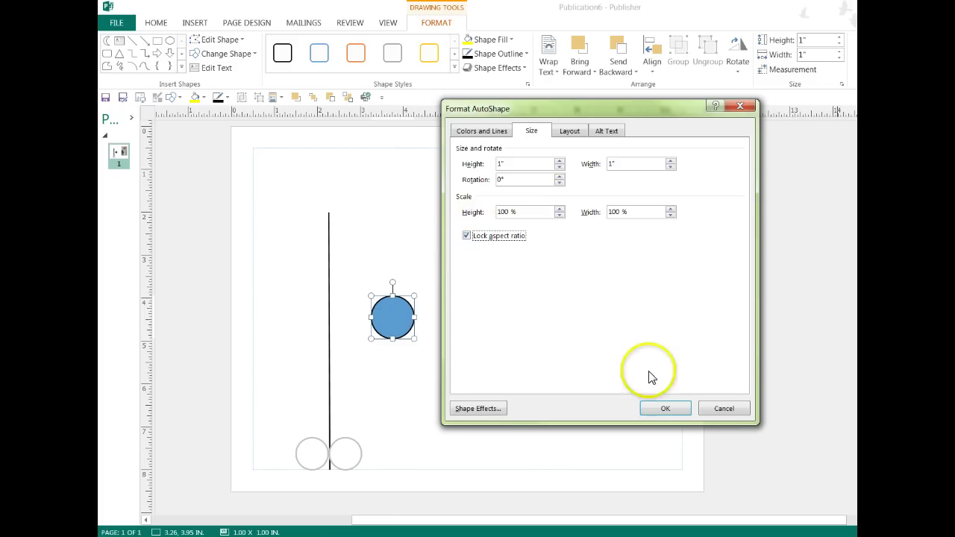
pyautogui.click(661, 409)
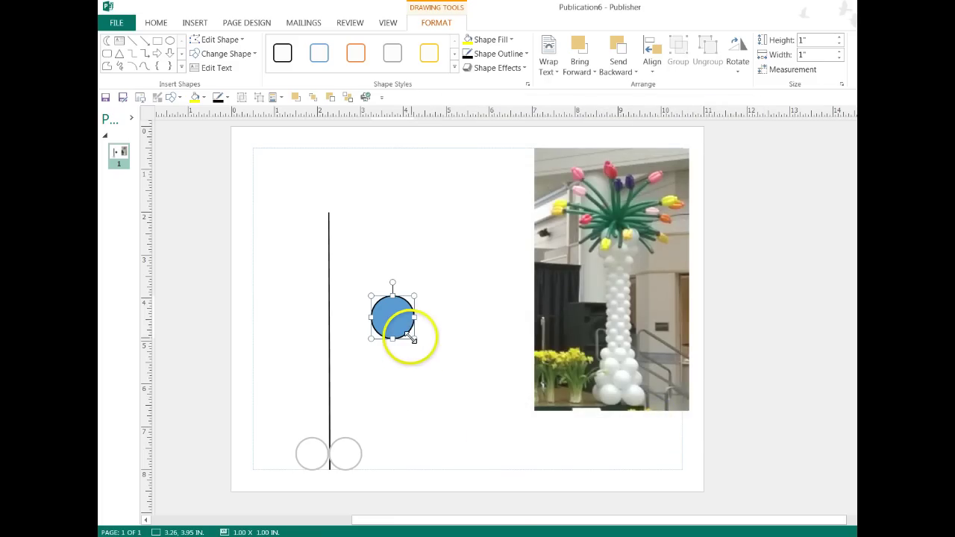
# - Try out proportional resizing on the blue circle, enlarging it to about 2 inches and shrinking it to about 0.88 inch
pyautogui.moveTo(415, 339); pyautogui.dragTo(393, 325)
pyautogui.moveTo(370, 294); pyautogui.dragTo(457, 382)
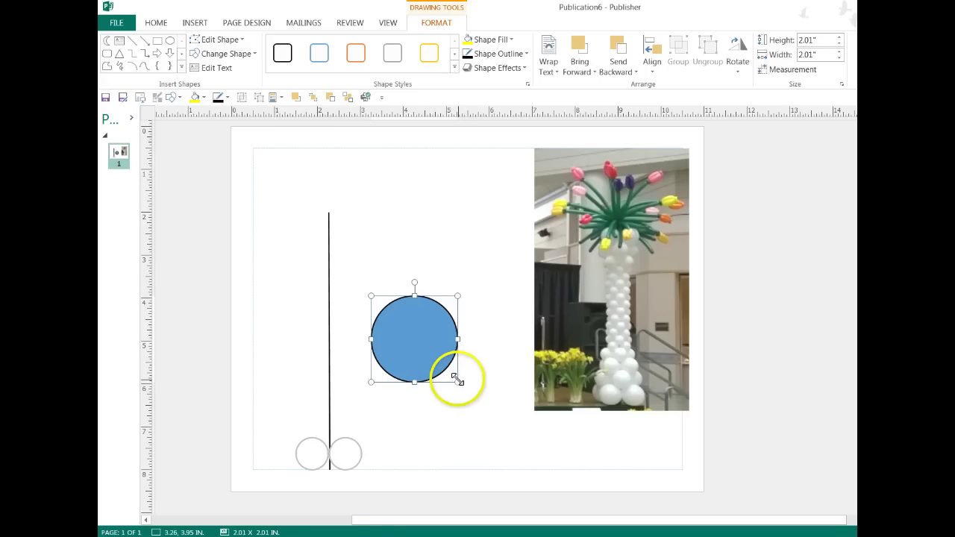
pyautogui.moveTo(457, 380); pyautogui.dragTo(408, 332)
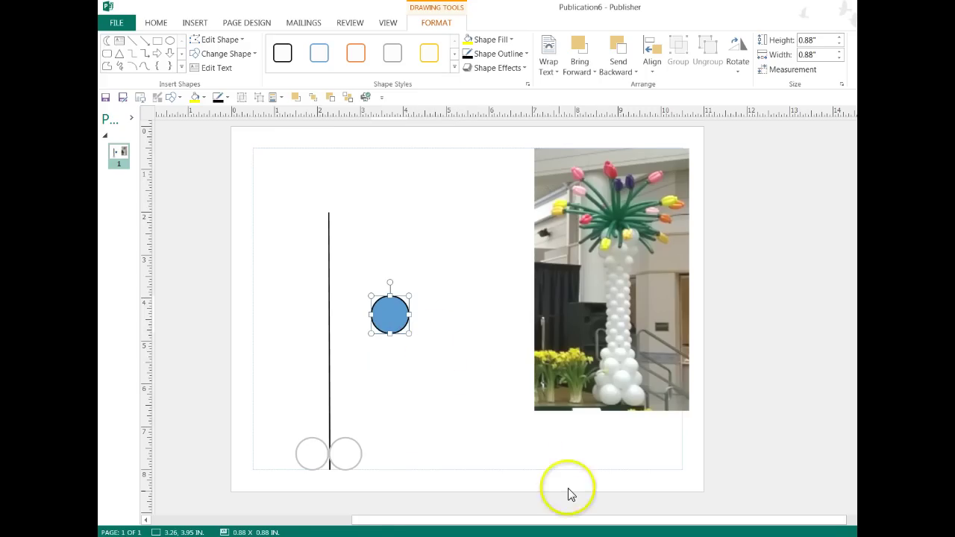
# - Work out the scaled balloon size in the calculator and set the blue circle's height to 0.67 inch
pyautogui.click(537, 534)
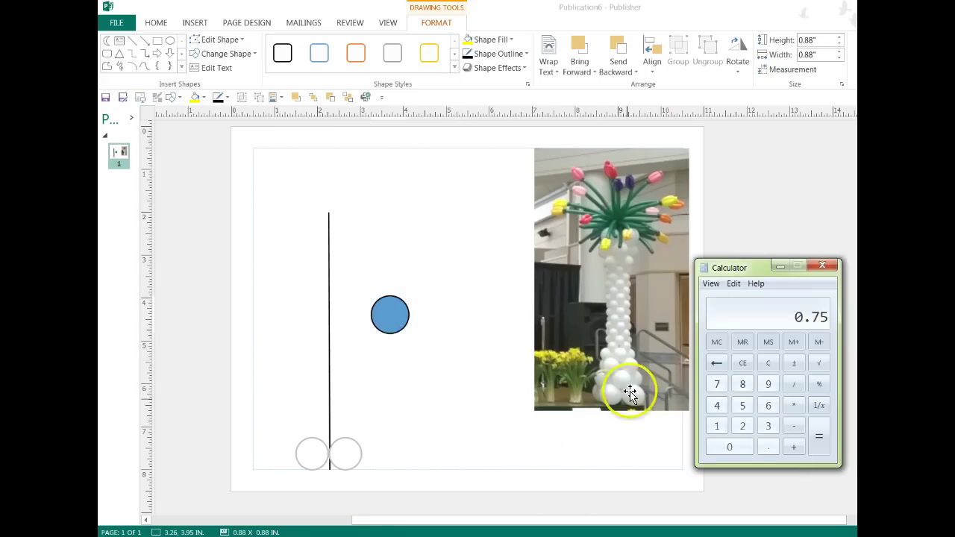
pyautogui.click(743, 318)
pyautogui.press('8')
pyautogui.press('Return')
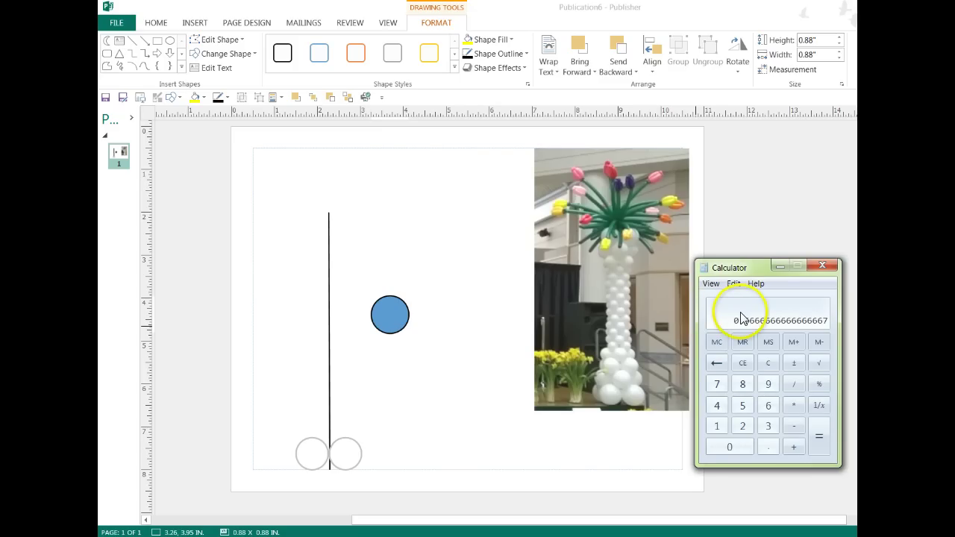
pyautogui.click(819, 41)
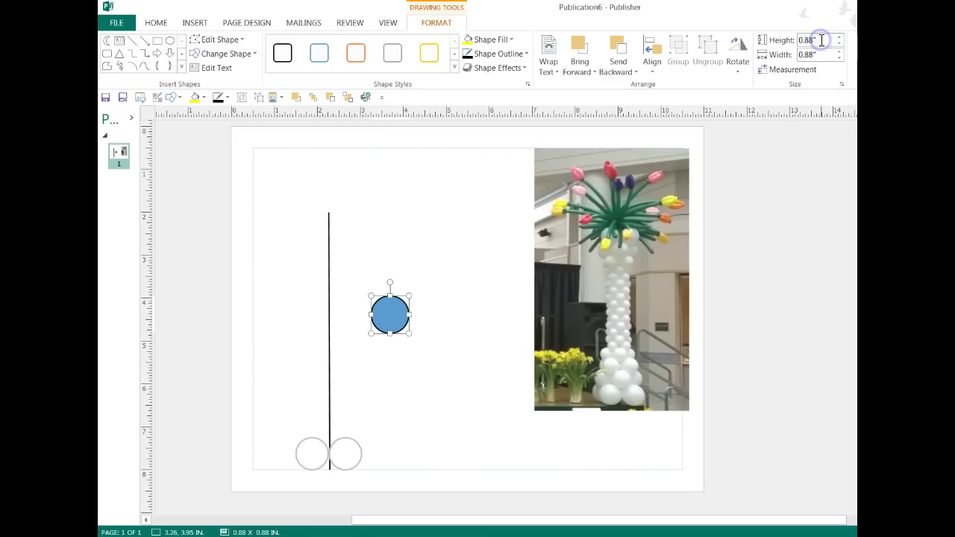
pyautogui.click(821, 51)
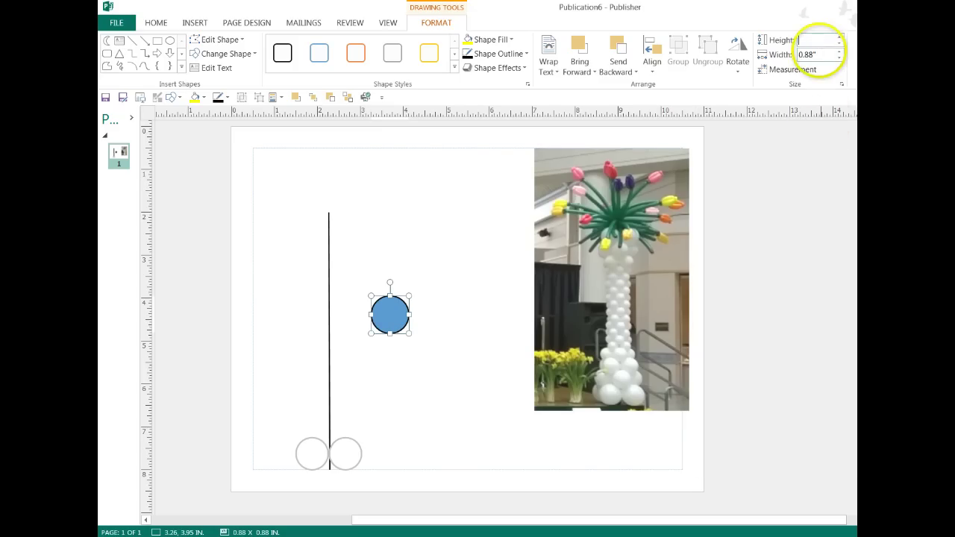
pyautogui.write('.67')
pyautogui.press('Return')
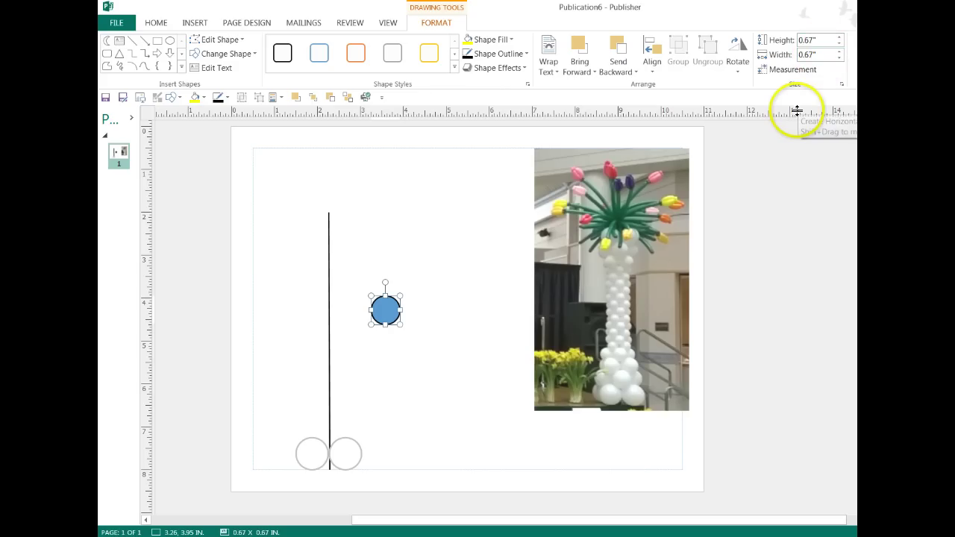
# - Move the blue circle onto the line just above the base pair and add two copies side by side over it
pyautogui.moveTo(382, 309); pyautogui.dragTo(326, 430)
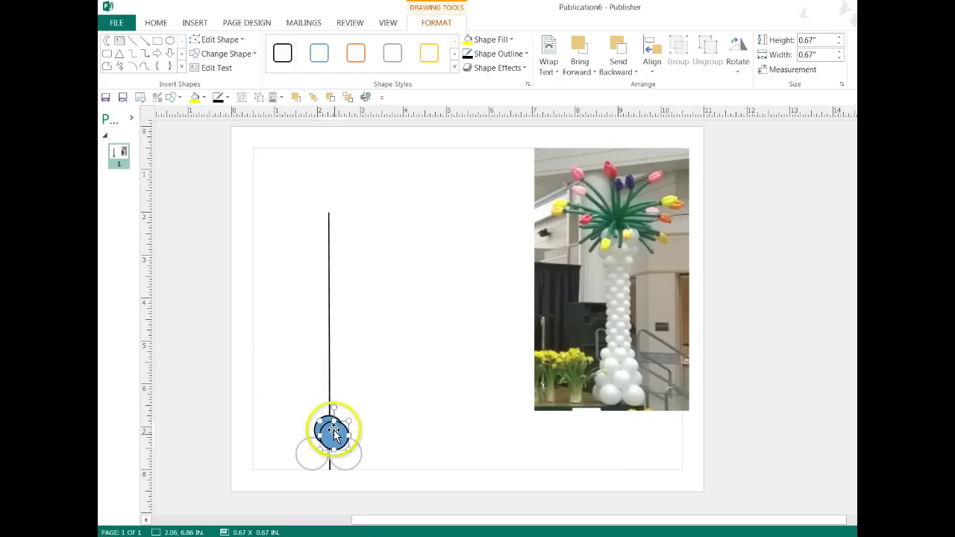
pyautogui.moveTo(330, 432)
pyautogui.mouseDown()
pyautogui.moveTo(343, 425)
pyautogui.moveTo(312, 420)
pyautogui.moveTo(317, 427)
pyautogui.mouseUp()
pyautogui.click(320, 484)
pyautogui.click(334, 445)
pyautogui.click(331, 423)
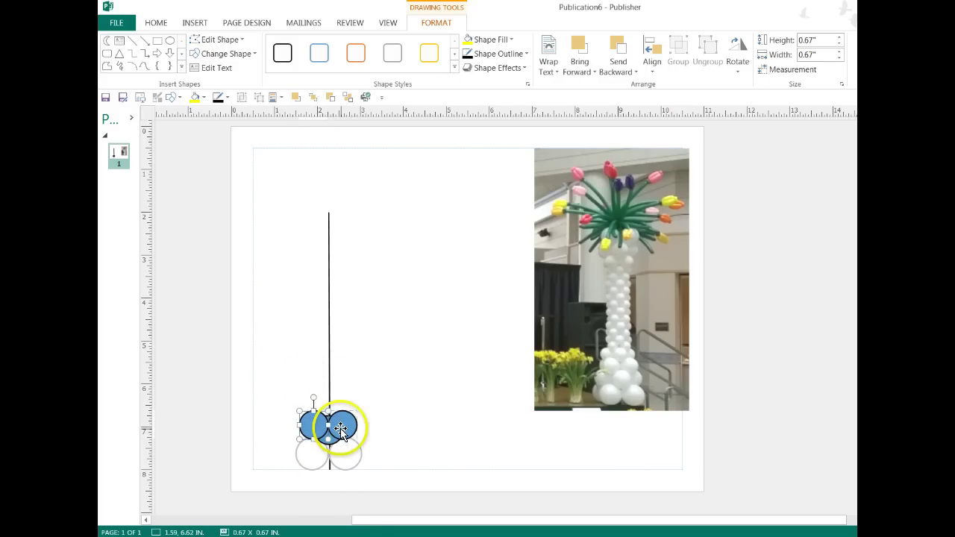
# - Move the two side-by-side blue circles up the line to about 4.48 inches and adjust the right one so they just touch
pyautogui.keyDown('shift'); pyautogui.click(340, 430); pyautogui.keyUp('shift')
pyautogui.moveTo(312, 425); pyautogui.dragTo(312, 334)
pyautogui.click(309, 444)
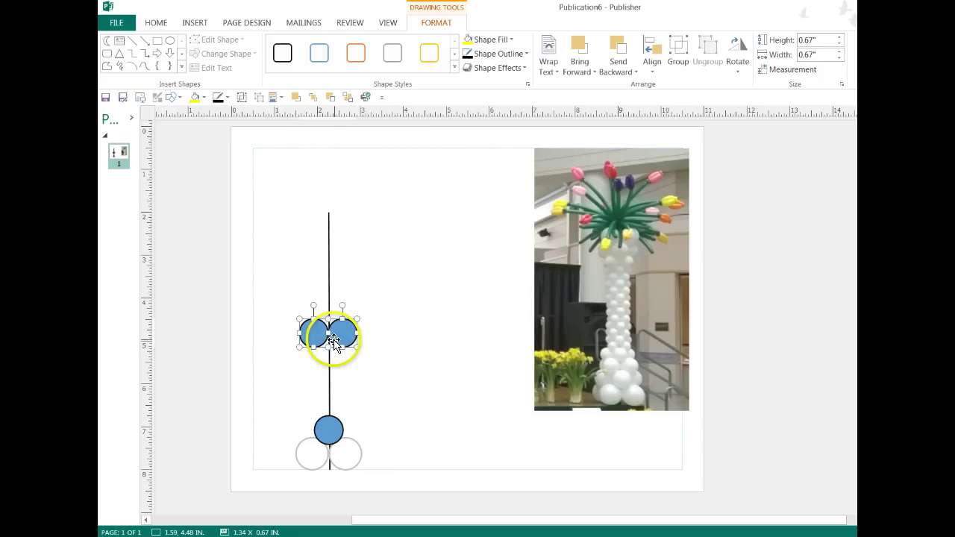
pyautogui.click(336, 358)
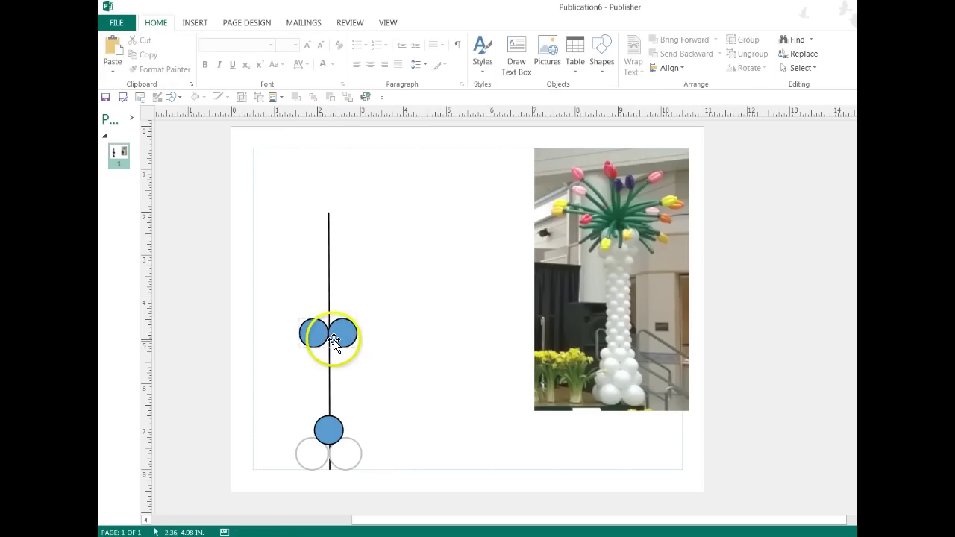
pyautogui.moveTo(337, 341); pyautogui.dragTo(339, 337)
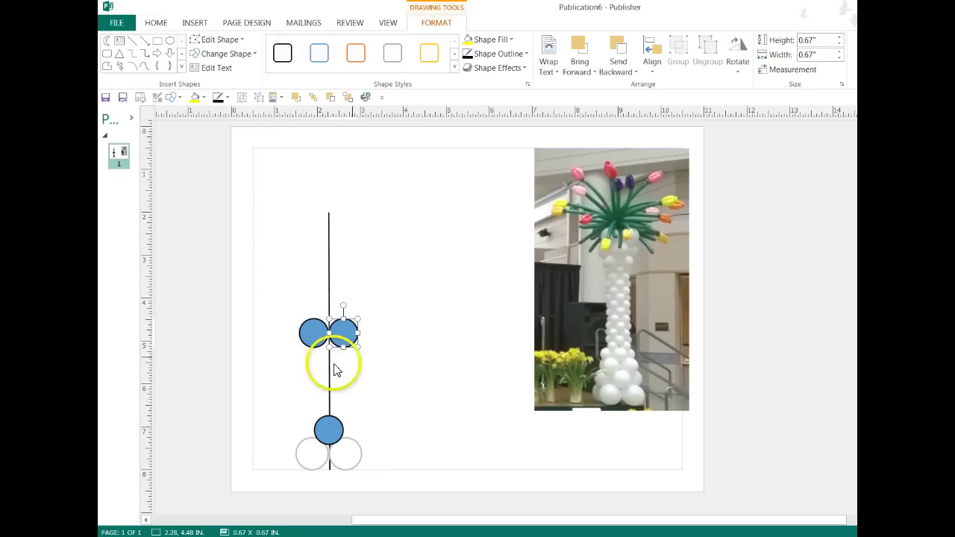
pyautogui.click(360, 358)
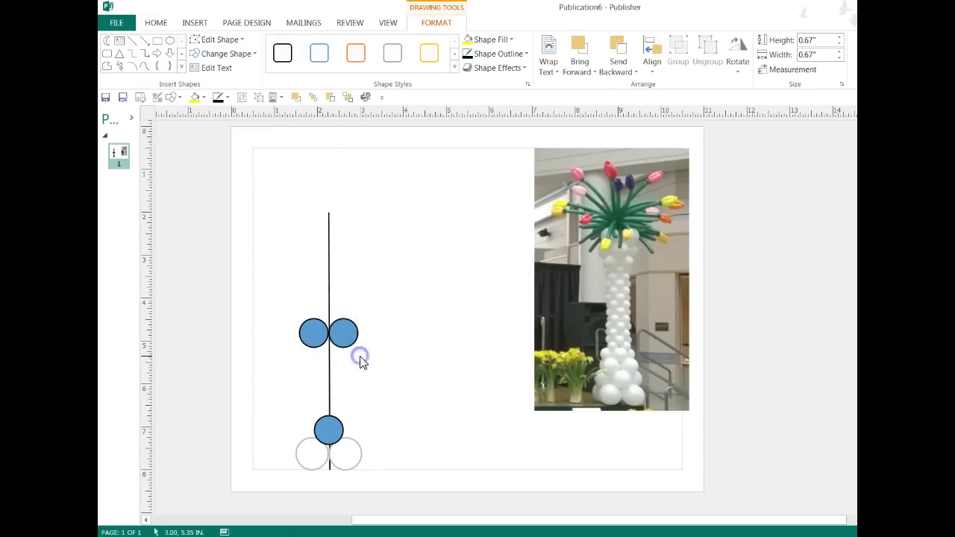
# - Move the remaining blue circle up to the middle of the pair and bring it in front of them
pyautogui.click(321, 423)
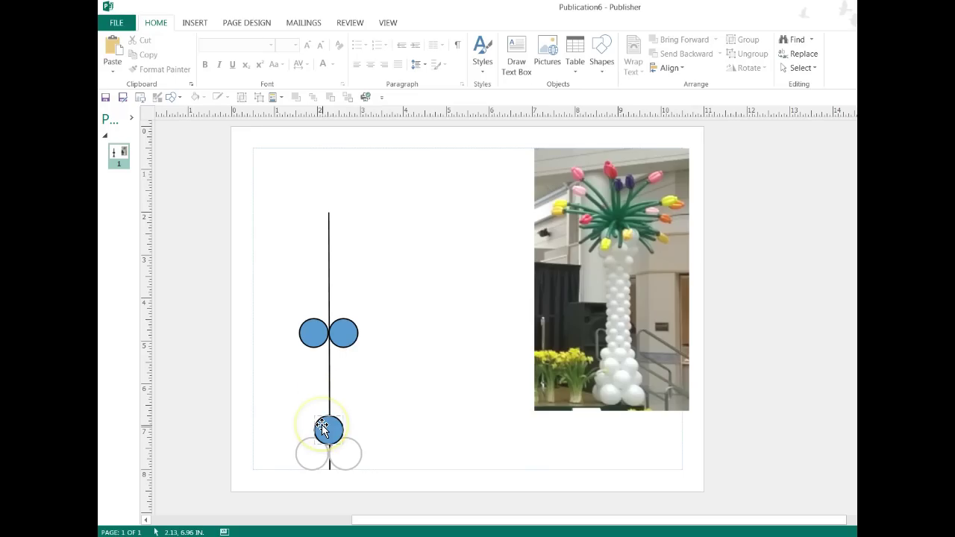
pyautogui.click(320, 332)
pyautogui.click(320, 332)
pyautogui.click(323, 425)
pyautogui.moveTo(325, 430); pyautogui.dragTo(325, 332)
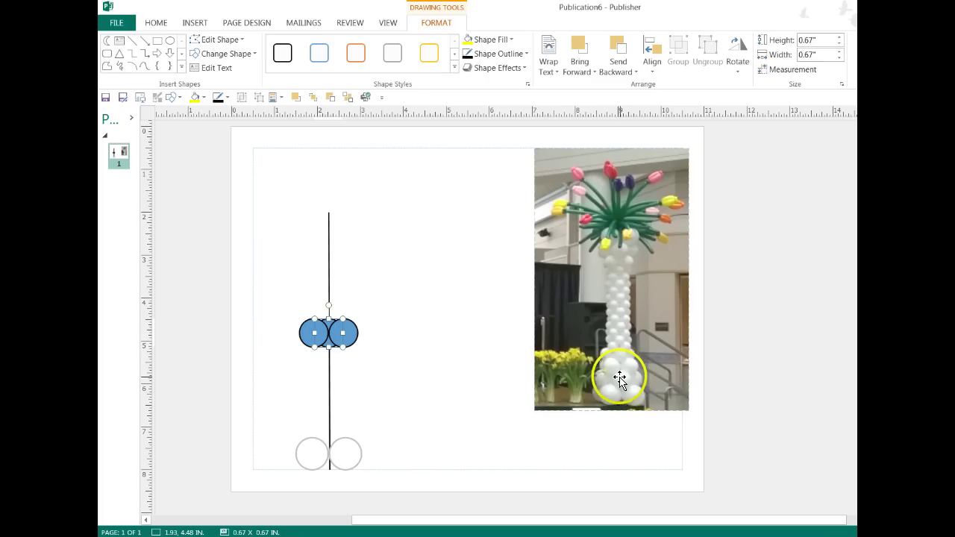
pyautogui.click(311, 97)
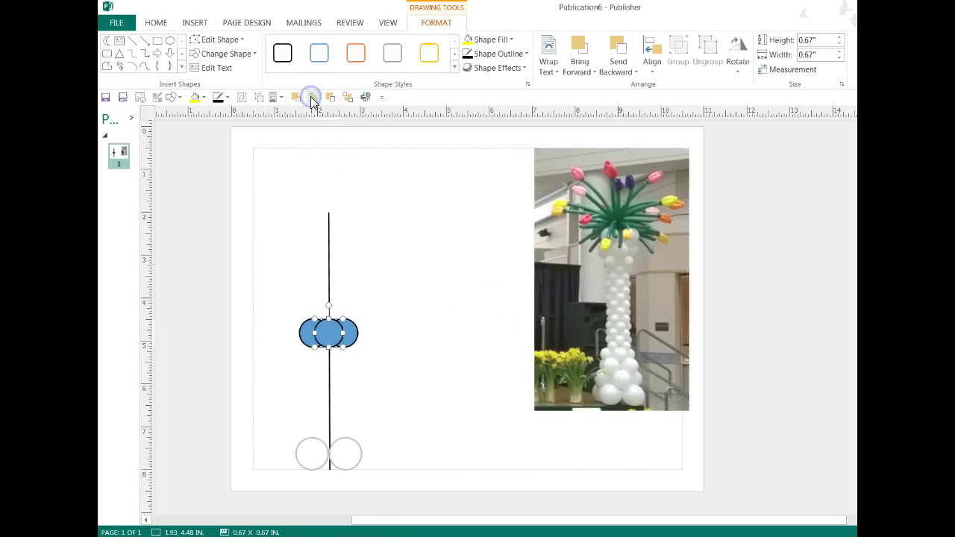
# - Group the three overlapping circles and give the group a white fill with a light grey outline
pyautogui.moveTo(271, 300); pyautogui.dragTo(381, 373)
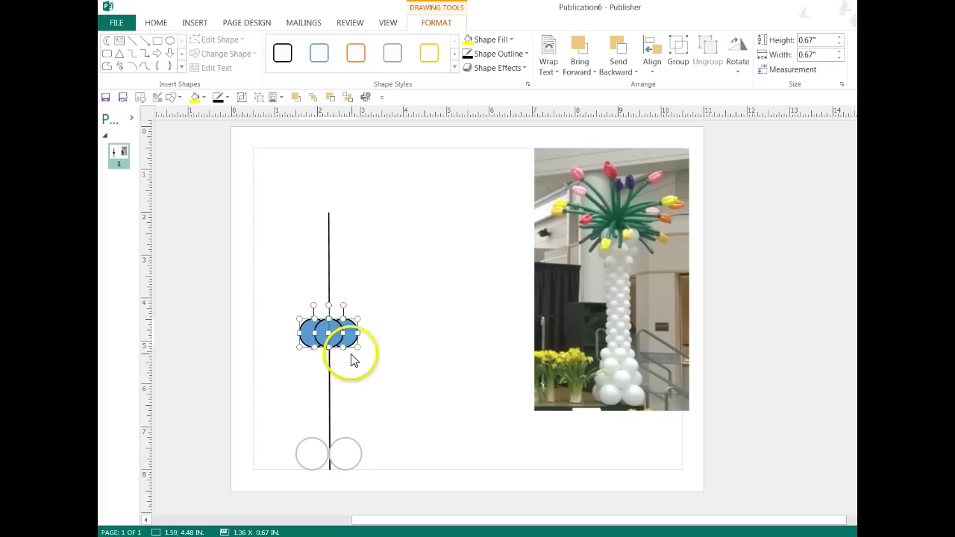
pyautogui.click(241, 97)
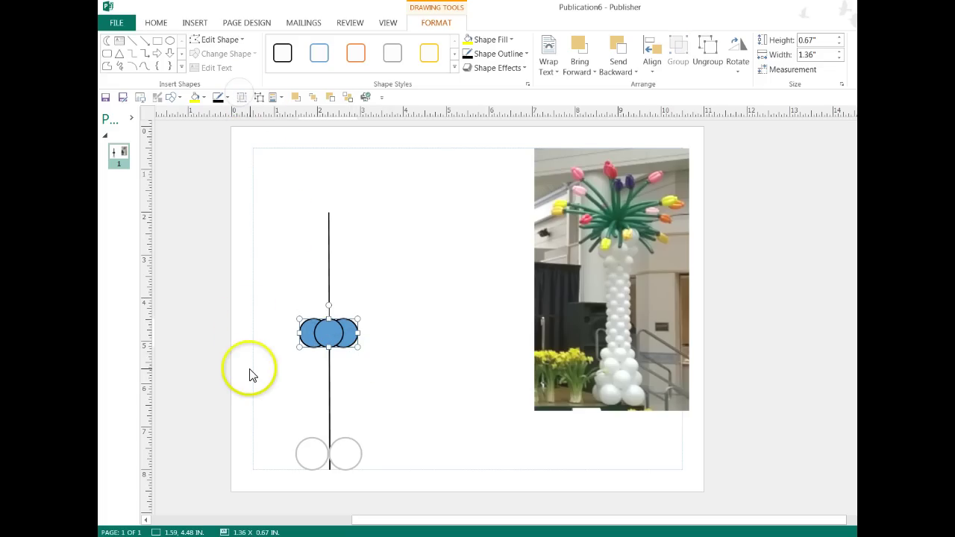
pyautogui.click(204, 97)
pyautogui.click(266, 126)
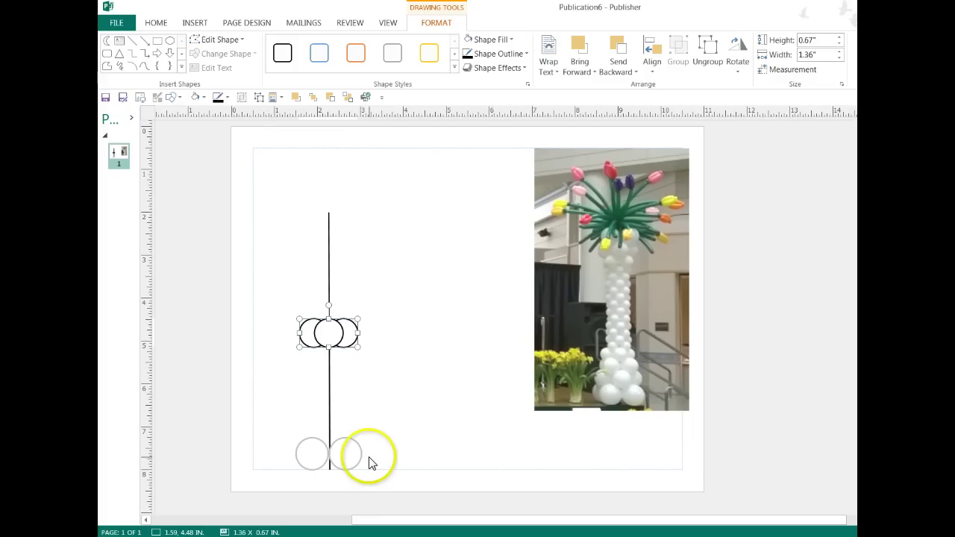
pyautogui.click(226, 97)
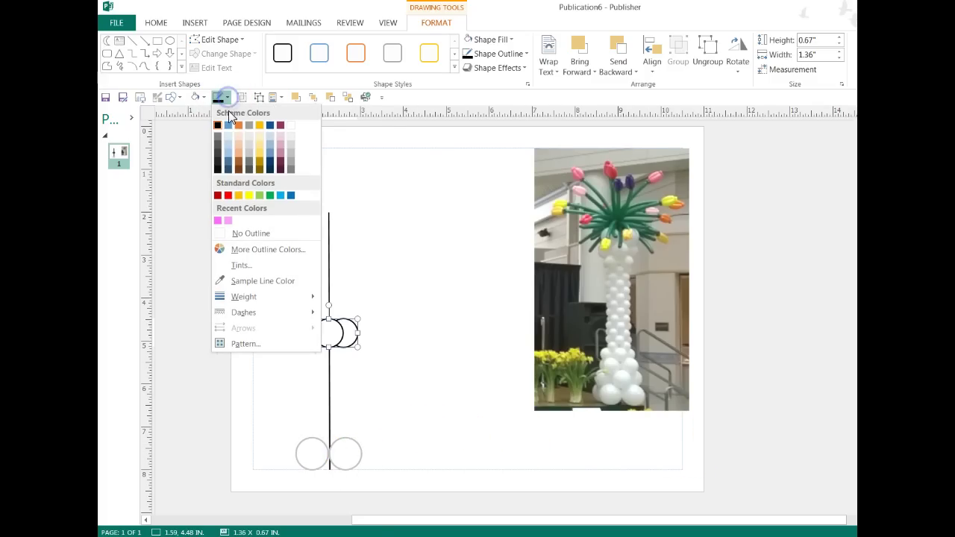
pyautogui.click(292, 156)
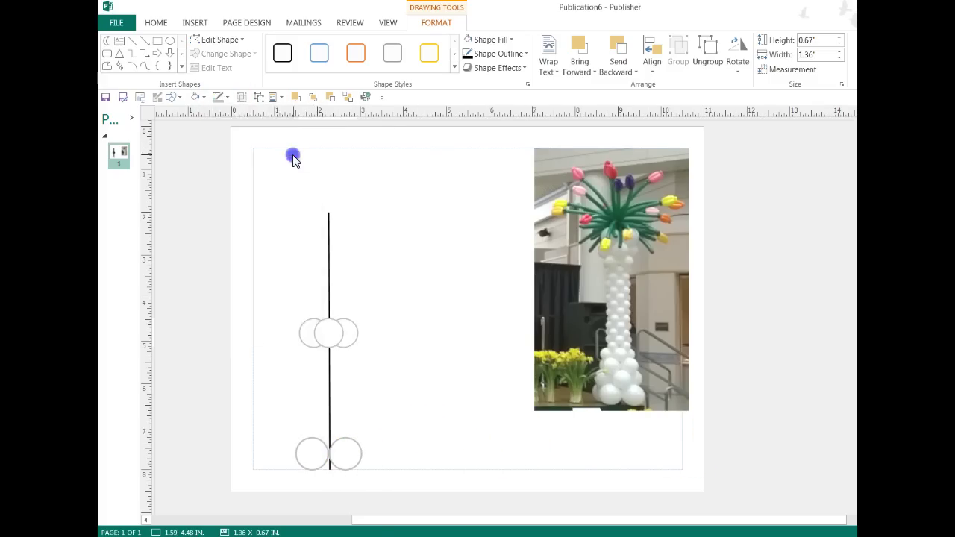
# - Move the three-circle group down the line to about 6.71 inches so it overlaps the base pair
pyautogui.click(500, 446)
pyautogui.moveTo(329, 336); pyautogui.dragTo(326, 428)
pyautogui.click(271, 426)
pyautogui.click(300, 428)
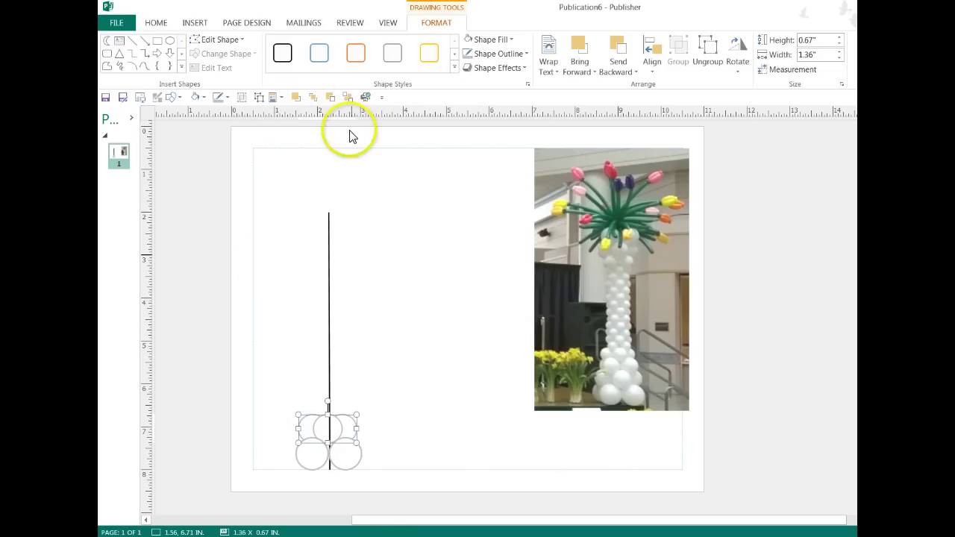
# - Send the vertical line behind all the circles
pyautogui.click(418, 474)
pyautogui.click(328, 382)
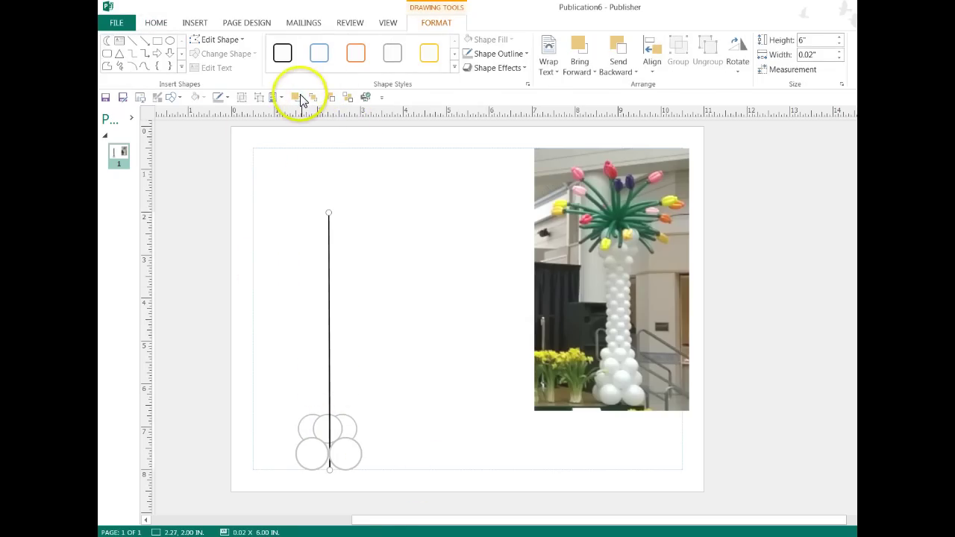
pyautogui.click(296, 98)
pyautogui.click(348, 98)
pyautogui.click(415, 303)
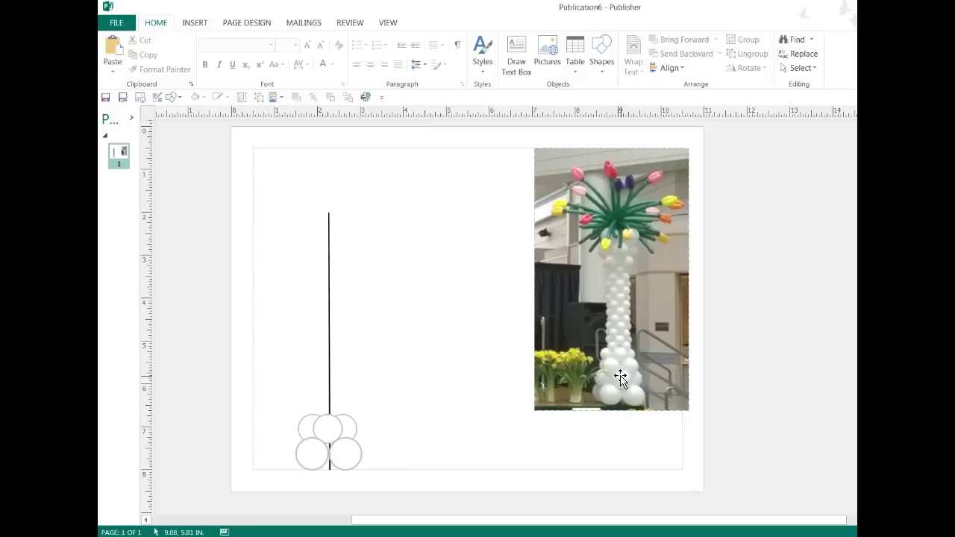
# - Ungroup the three-circle cluster above the base pair and bring its middle circle forward
pyautogui.click(565, 433)
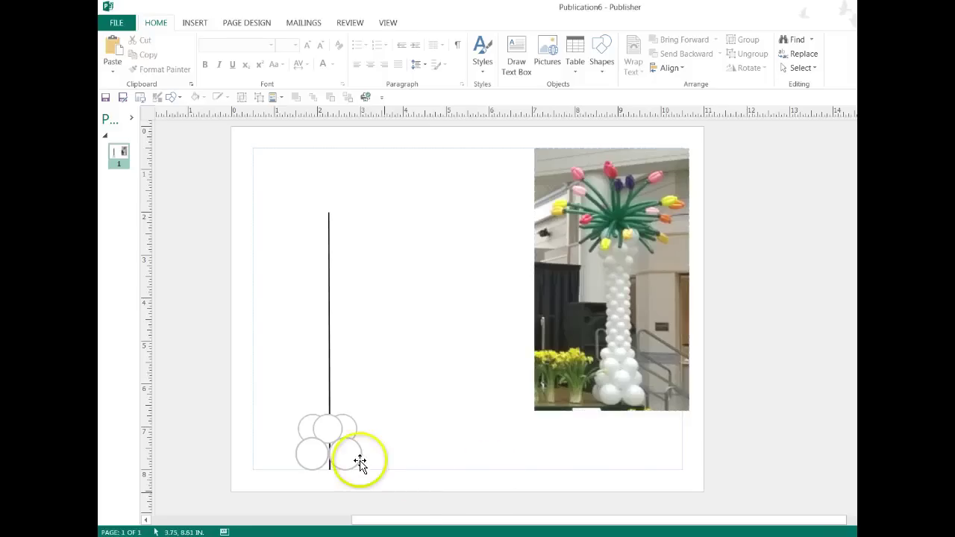
pyautogui.click(324, 433)
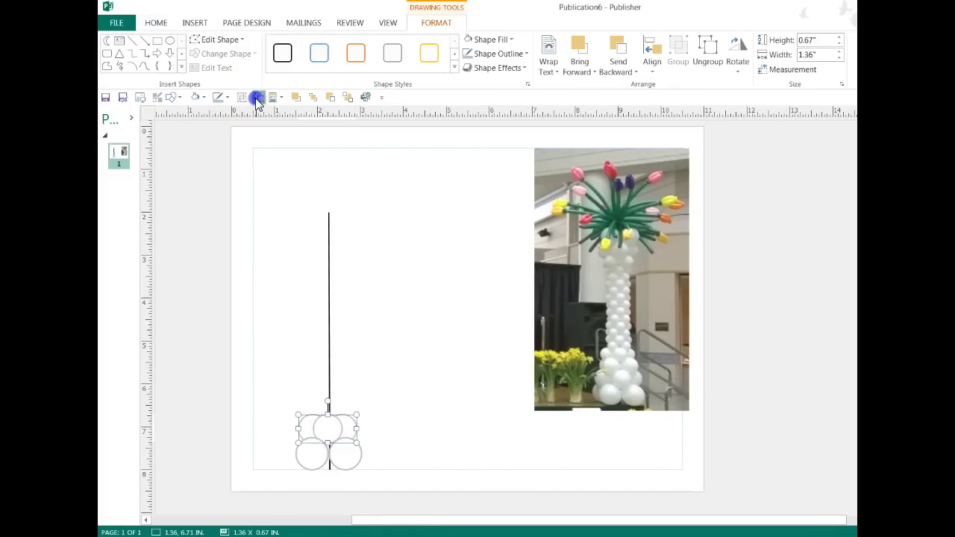
pyautogui.click(273, 285)
pyautogui.click(329, 432)
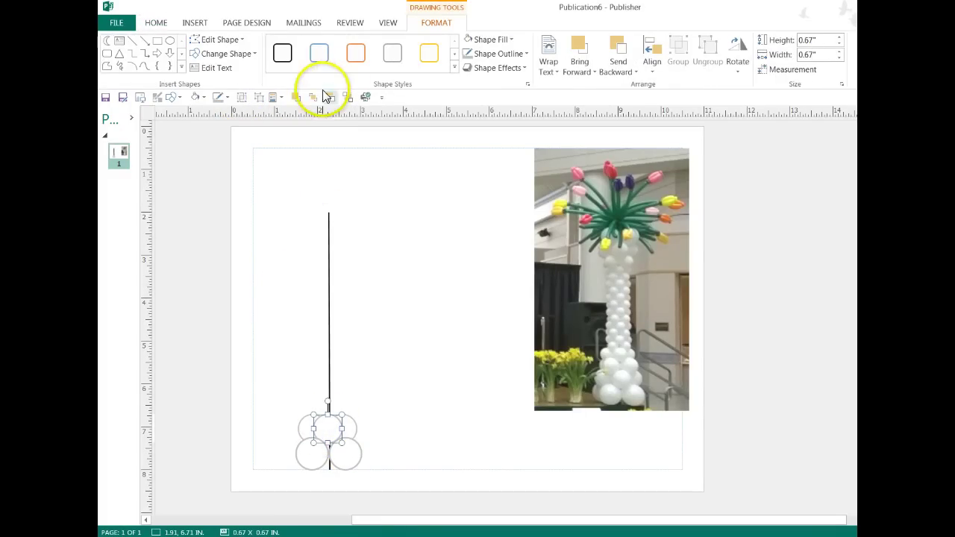
pyautogui.click(313, 96)
pyautogui.click(262, 266)
pyautogui.click(272, 511)
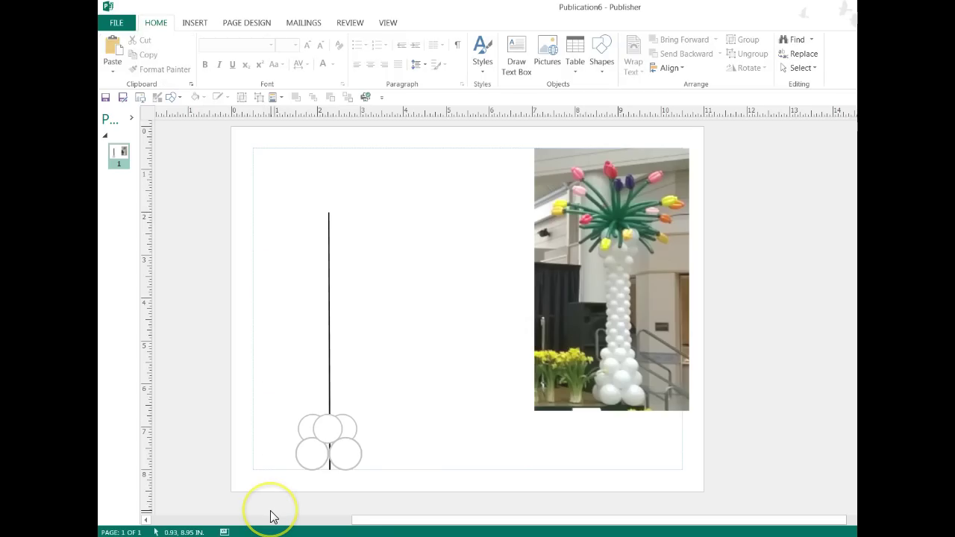
# - Place a copy of the base pair of circles higher on the line at about 4.67 inches
pyautogui.click(300, 452)
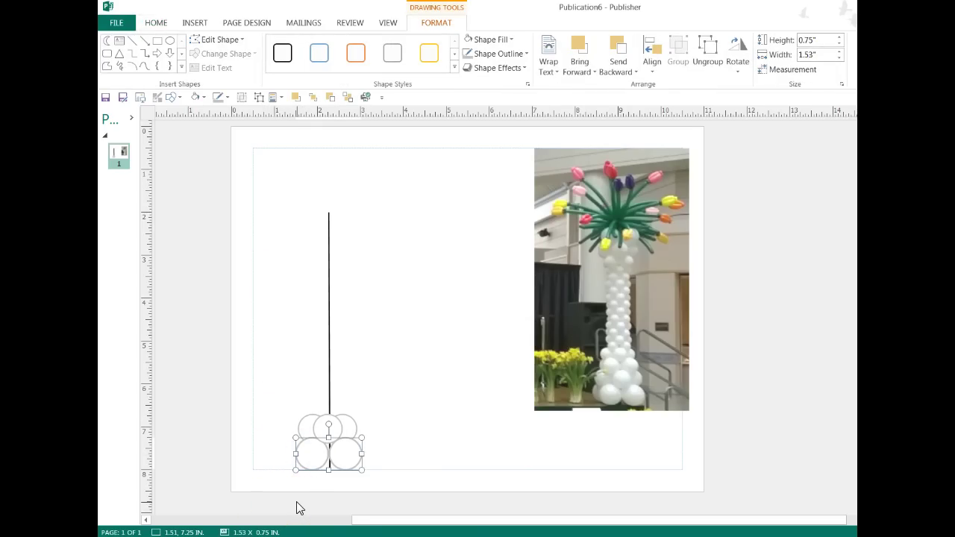
pyautogui.click(315, 465)
pyautogui.moveTo(316, 465); pyautogui.dragTo(312, 349)
pyautogui.click(414, 384)
# - Lock the aspect ratio of the copied circle pair
pyautogui.click(314, 340)
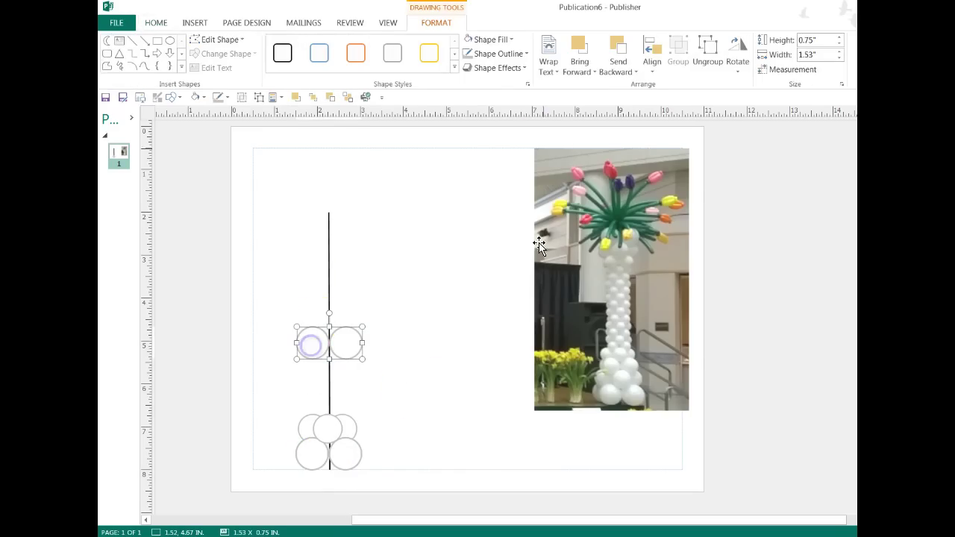
pyautogui.click(841, 83)
pyautogui.click(467, 235)
pyautogui.click(661, 408)
pyautogui.click(436, 436)
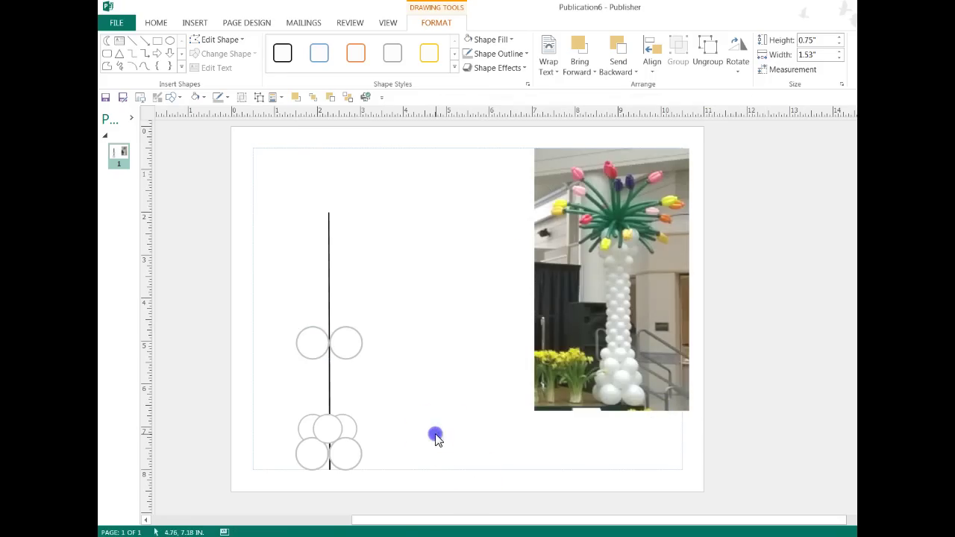
# - Set the height of the copied circle pair to 0.58 inches
pyautogui.click(307, 340)
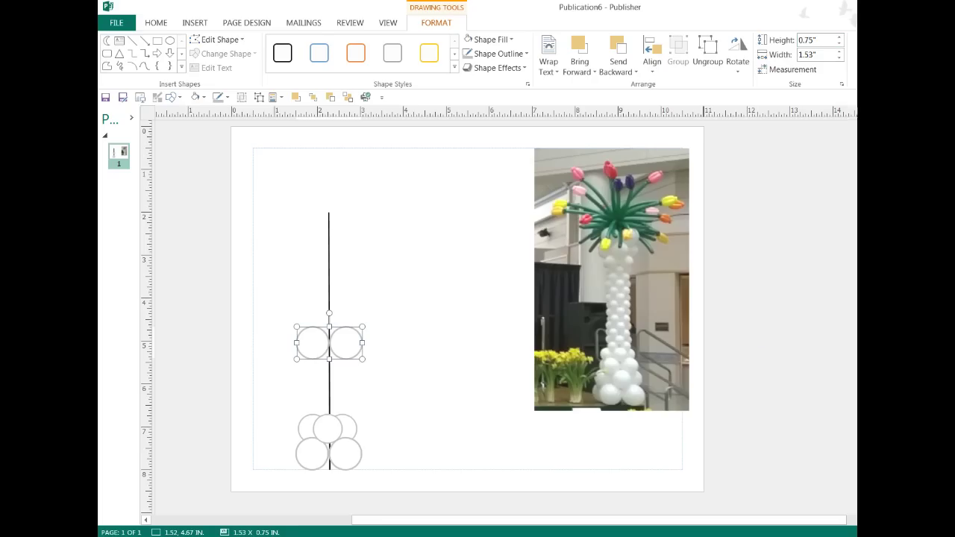
pyautogui.click(627, 492)
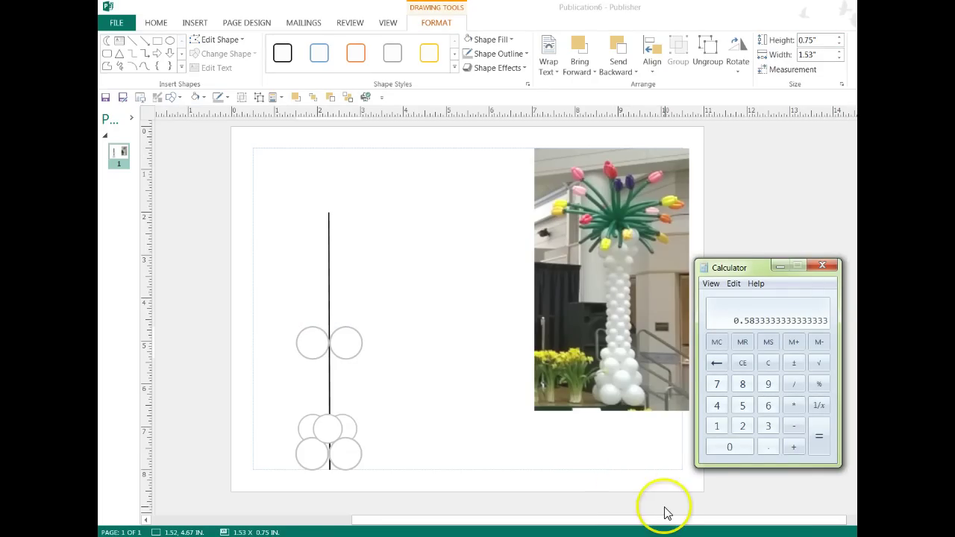
pyautogui.click(826, 40)
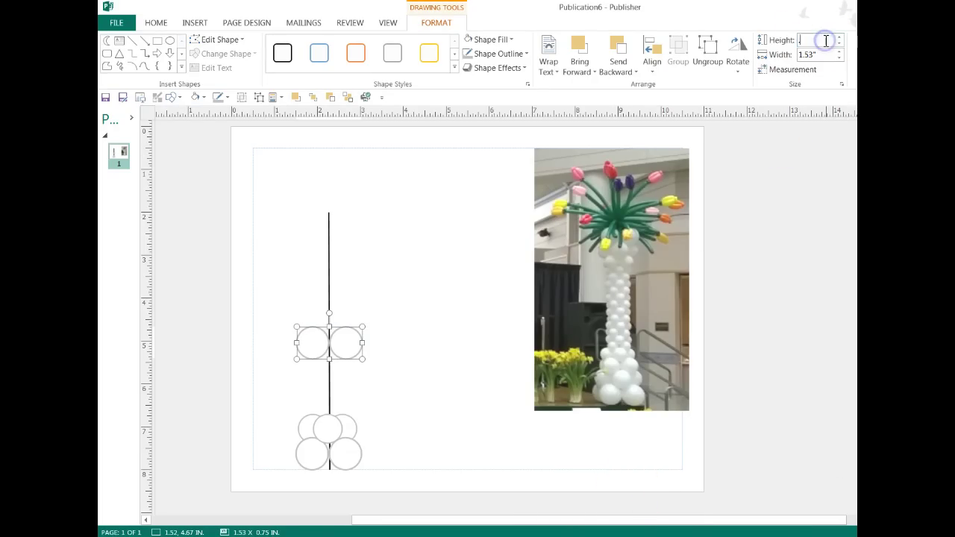
pyautogui.write('.58')
pyautogui.press('Return')
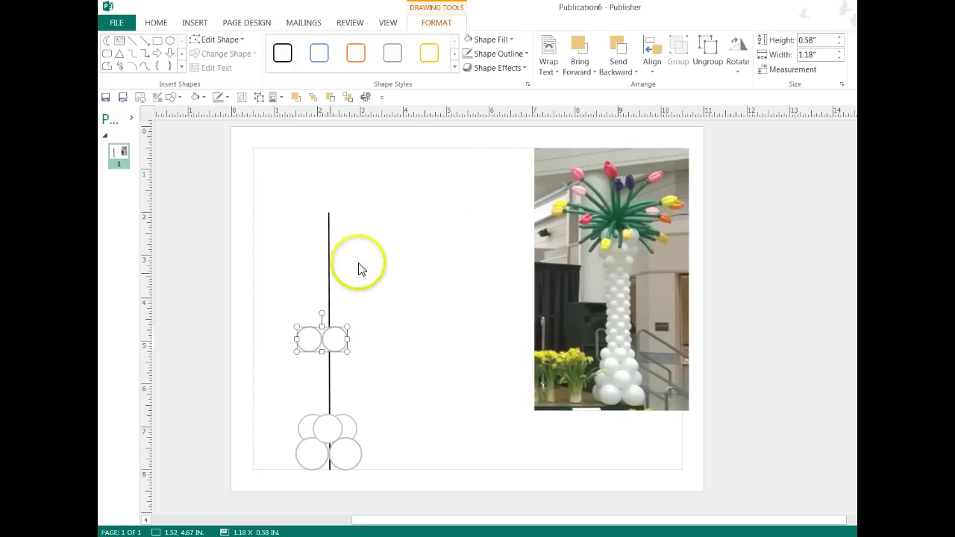
# - Move the 0.58-inch pair down onto the three-circle row and bring that row's middle circle in front of it
pyautogui.moveTo(310, 344); pyautogui.dragTo(316, 388)
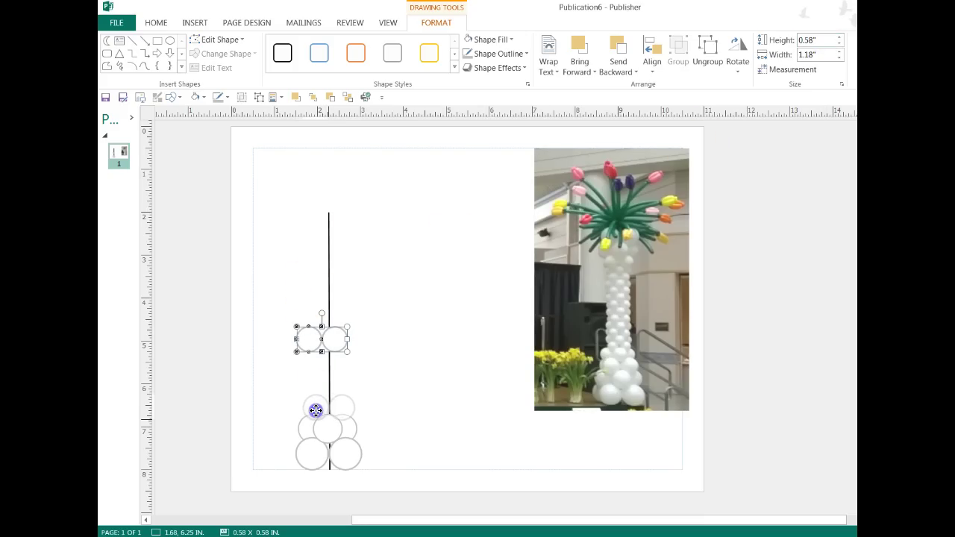
pyautogui.moveTo(315, 410); pyautogui.dragTo(317, 408)
pyautogui.click(262, 405)
pyautogui.click(324, 430)
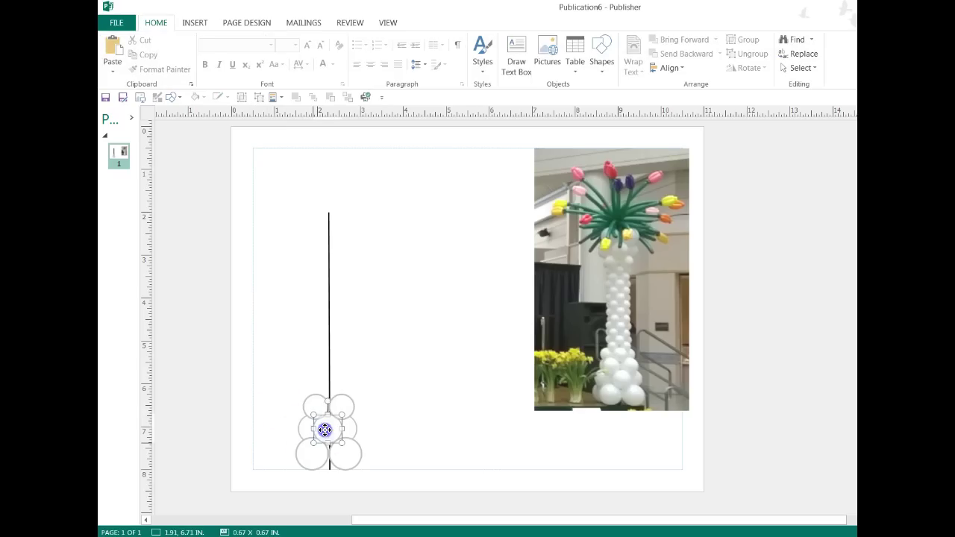
pyautogui.click(439, 446)
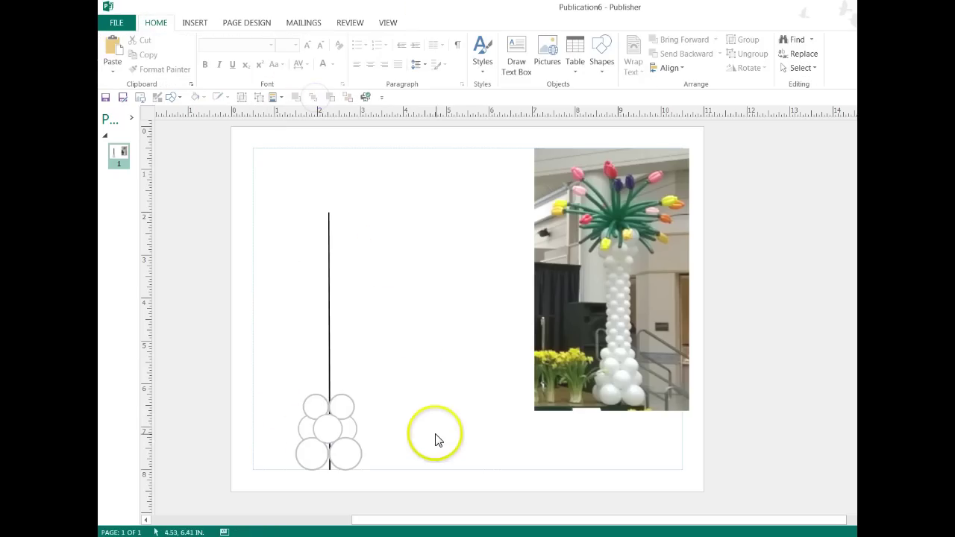
pyautogui.click(300, 427)
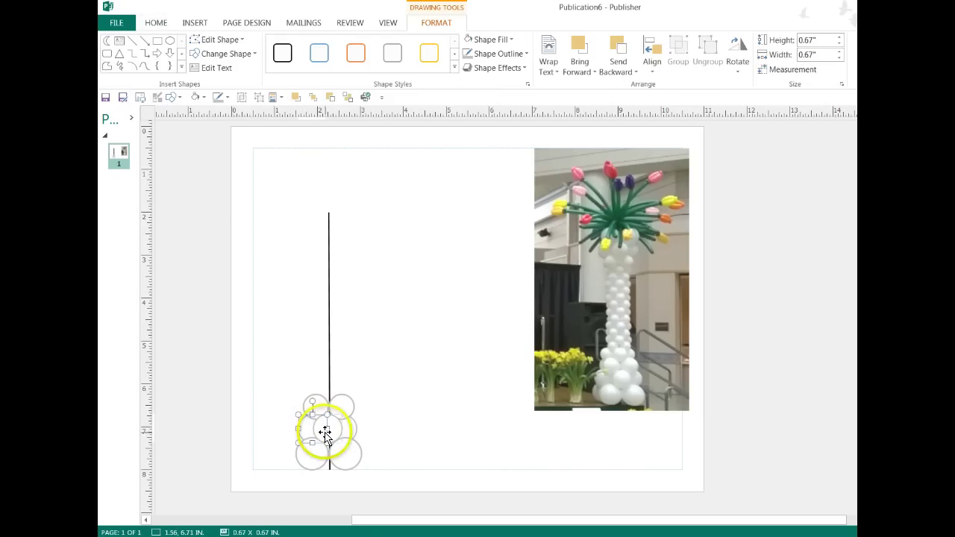
pyautogui.click(250, 224)
# - Insert the saved three-circle cluster page part and move it to the empty area between the line and the photo
pyautogui.click(274, 98)
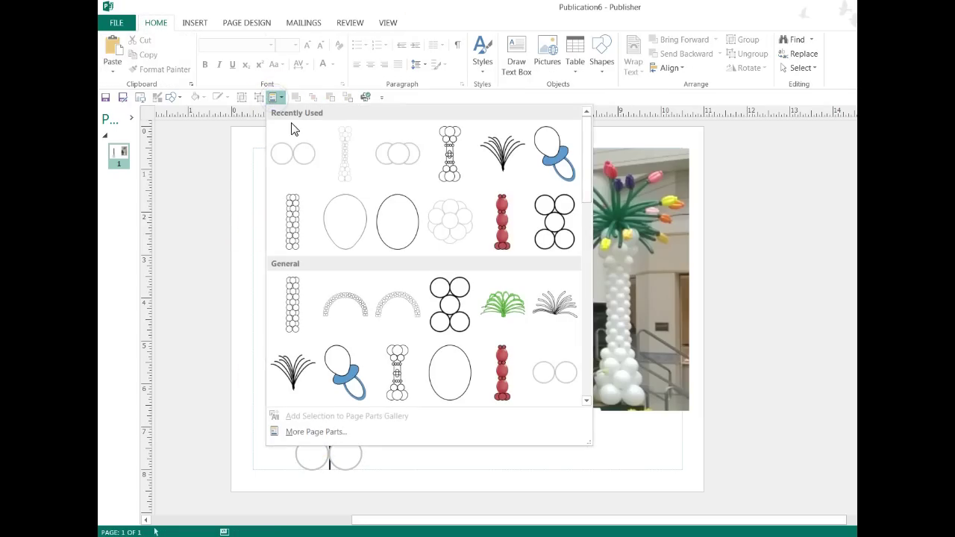
pyautogui.click(397, 153)
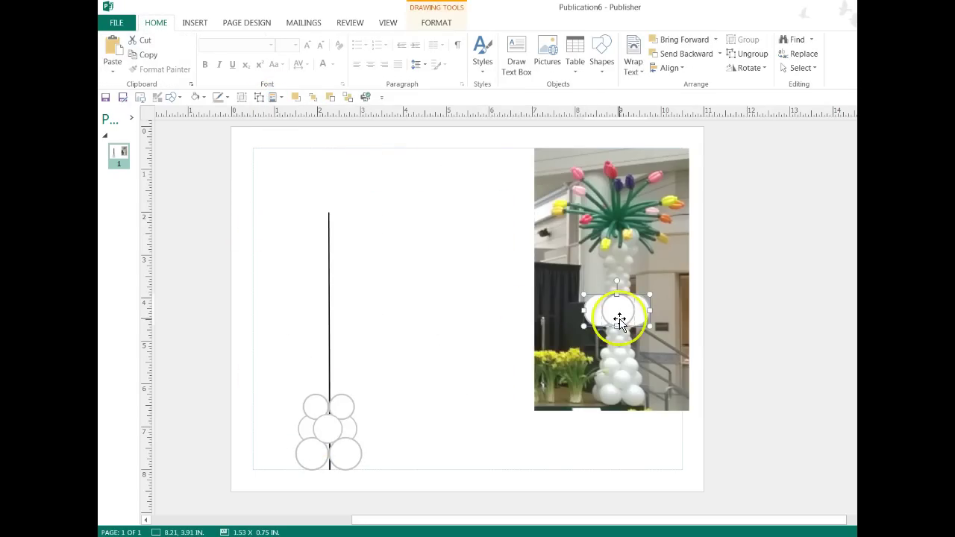
pyautogui.moveTo(619, 313); pyautogui.dragTo(453, 308)
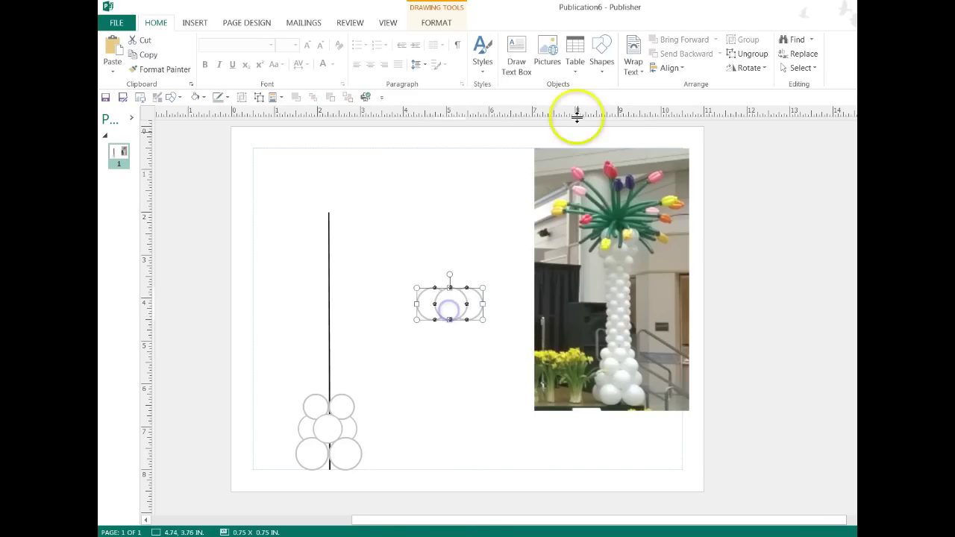
pyautogui.click(436, 23)
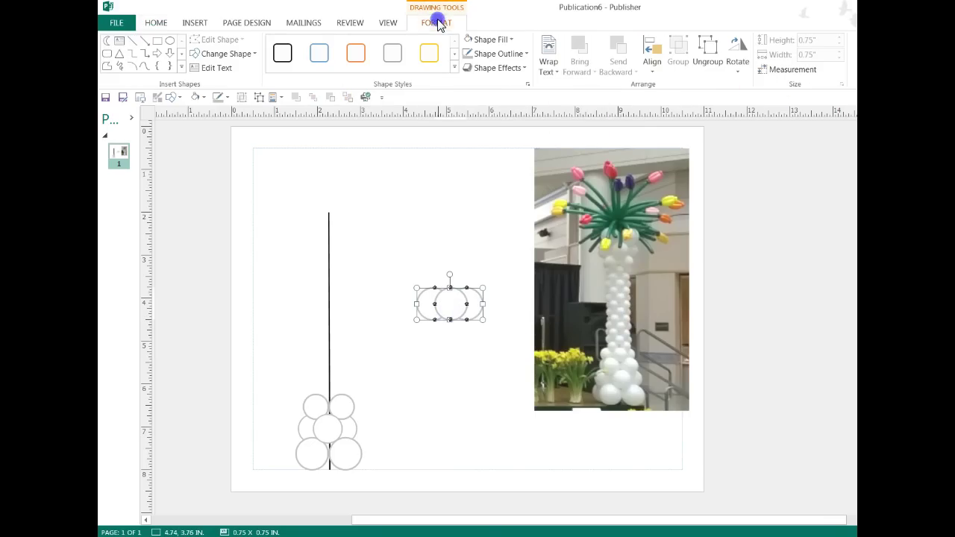
pyautogui.click(842, 86)
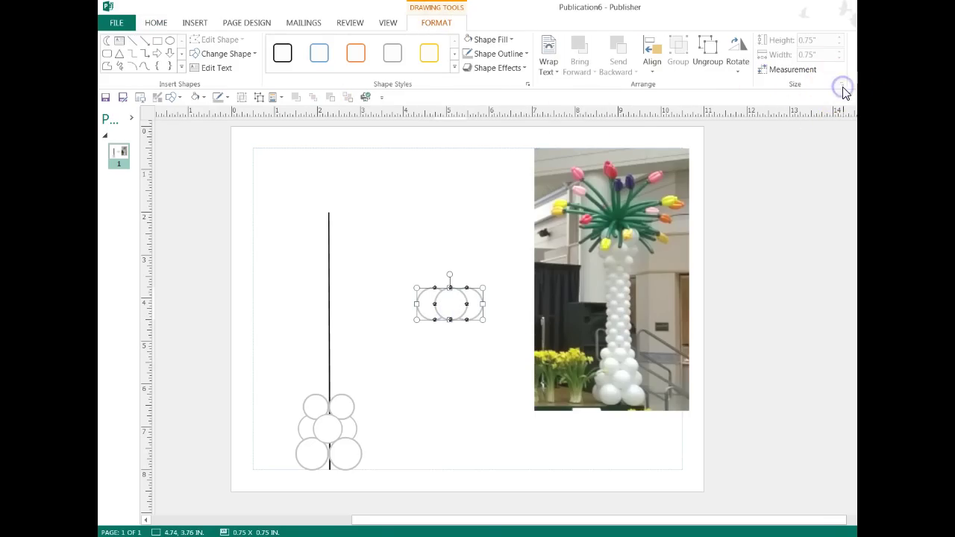
pyautogui.click(500, 378)
# - Lock the inserted three-circle cluster's aspect ratio and set its height to 0.5 inches
pyautogui.click(455, 297)
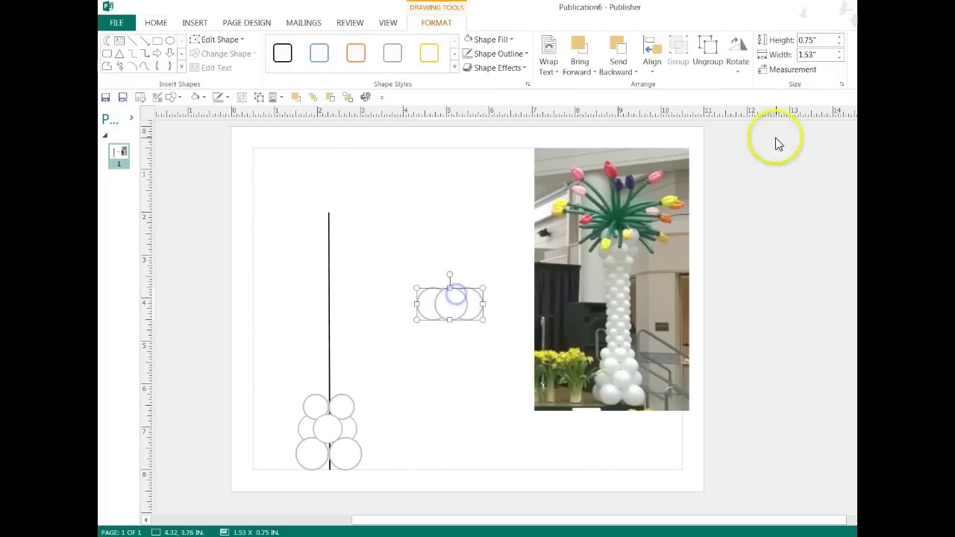
pyautogui.click(842, 87)
pyautogui.click(466, 236)
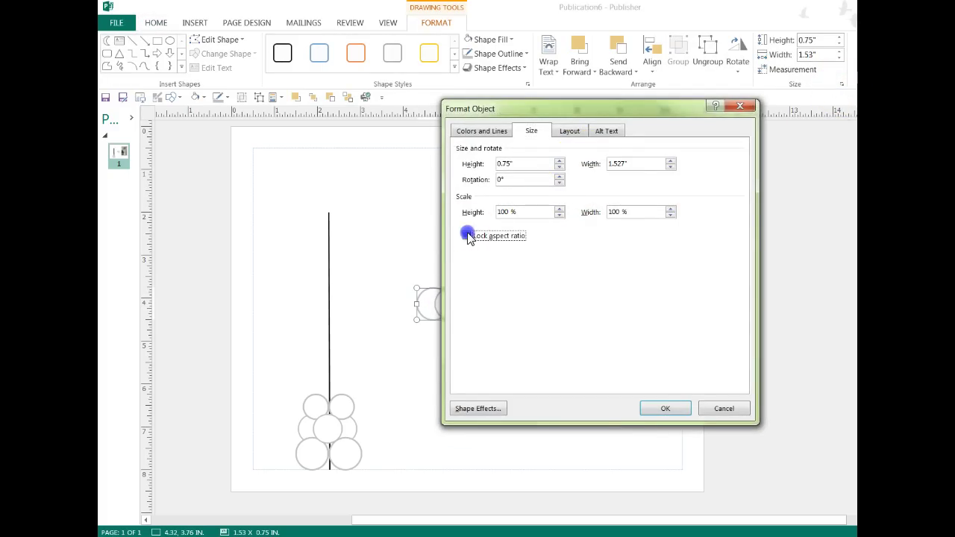
pyautogui.click(656, 418)
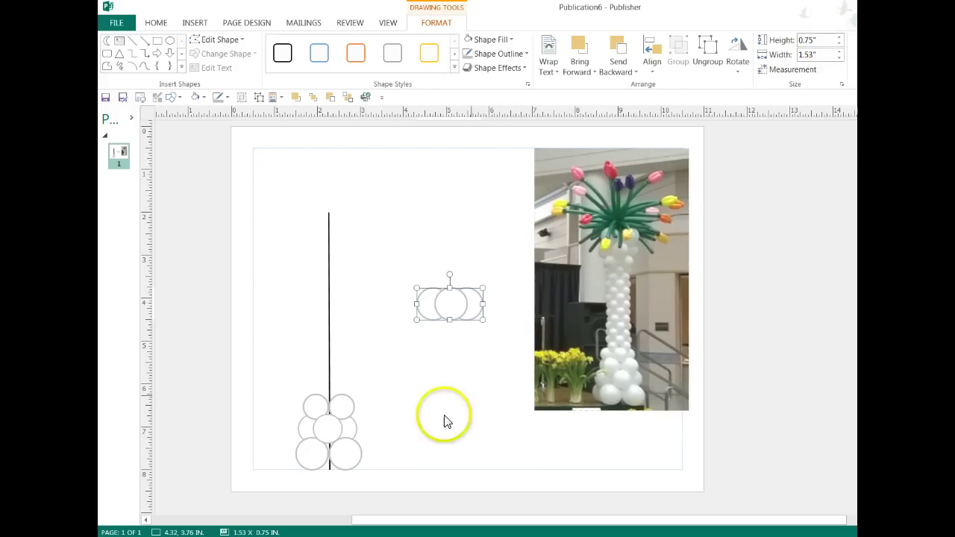
pyautogui.click(828, 42)
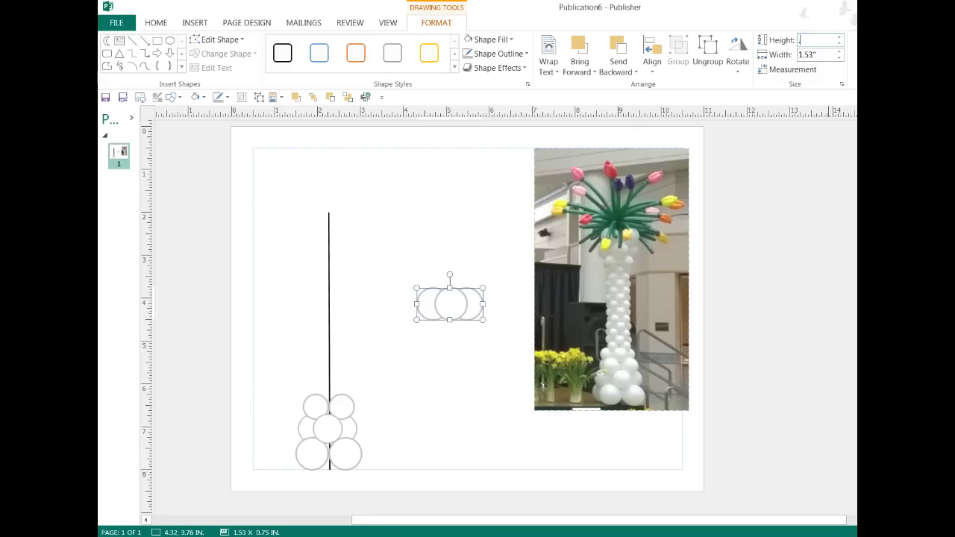
pyautogui.write('0.5')
pyautogui.press('Return')
# - Move the 0.5-inch three-circle cluster onto the line so it overlaps the top of the 0.58-inch pair
pyautogui.click(445, 299)
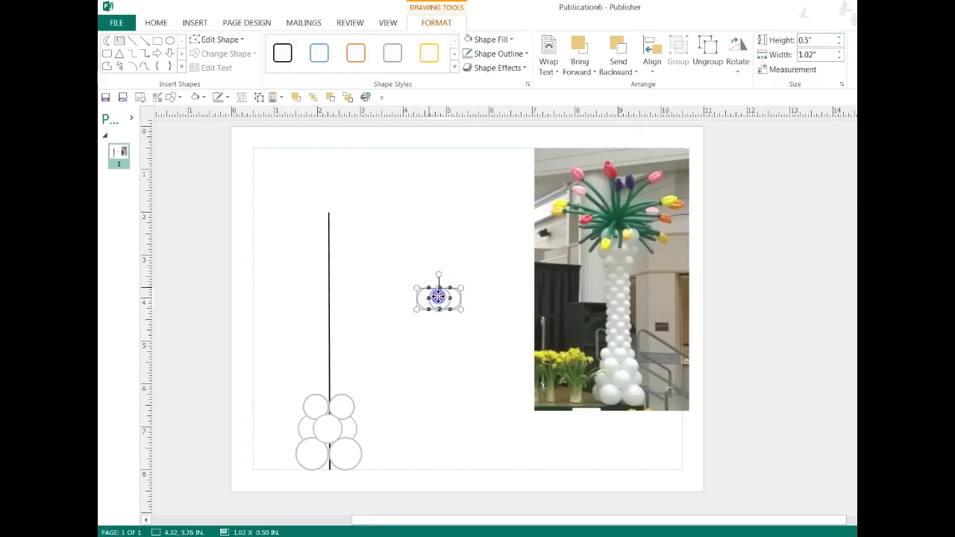
pyautogui.moveTo(417, 305); pyautogui.dragTo(327, 387)
pyautogui.click(398, 403)
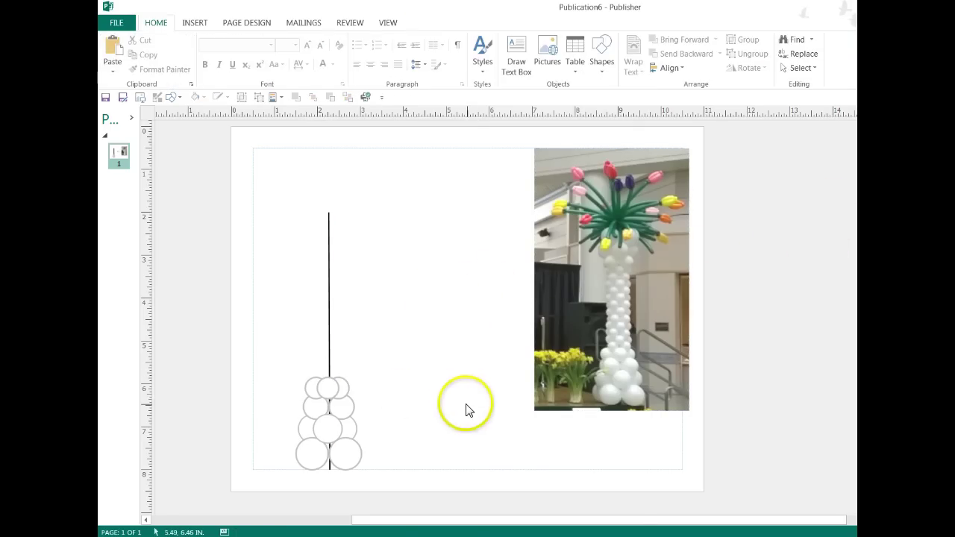
# - Bring the 0.58-inch pair in front of the cluster above it and nudge that cluster down slightly to 5.85 inches
pyautogui.click(309, 405)
pyautogui.click(312, 98)
pyautogui.click(385, 238)
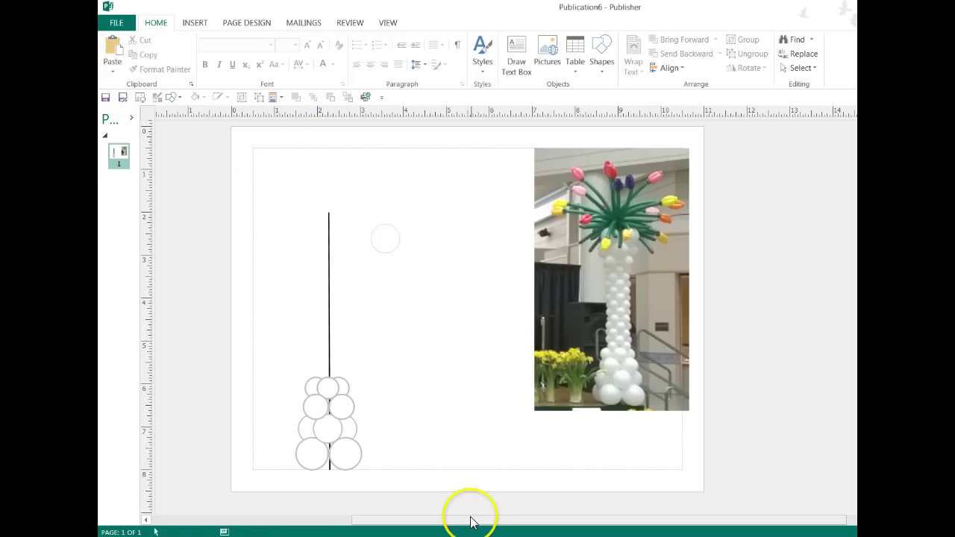
pyautogui.click(327, 385)
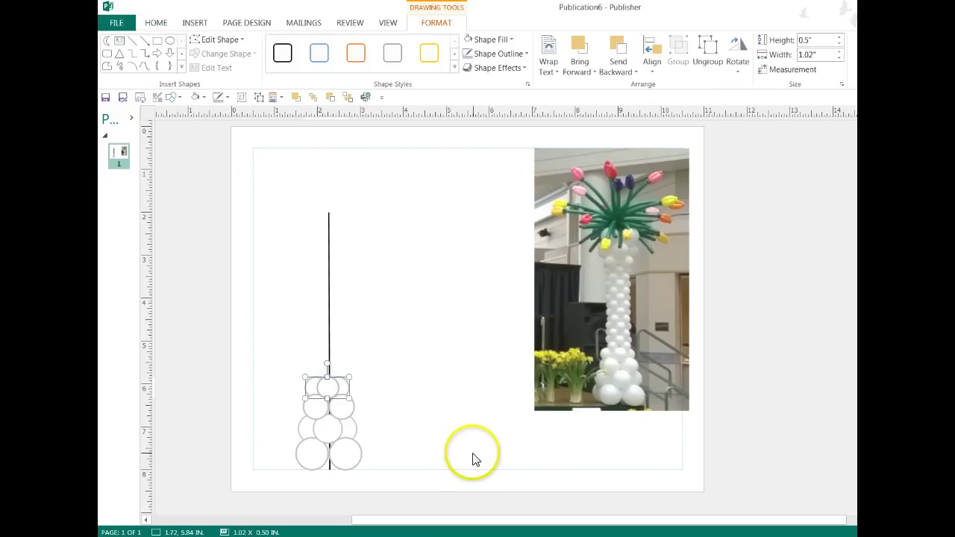
pyautogui.hotkey('alt', 'Down')
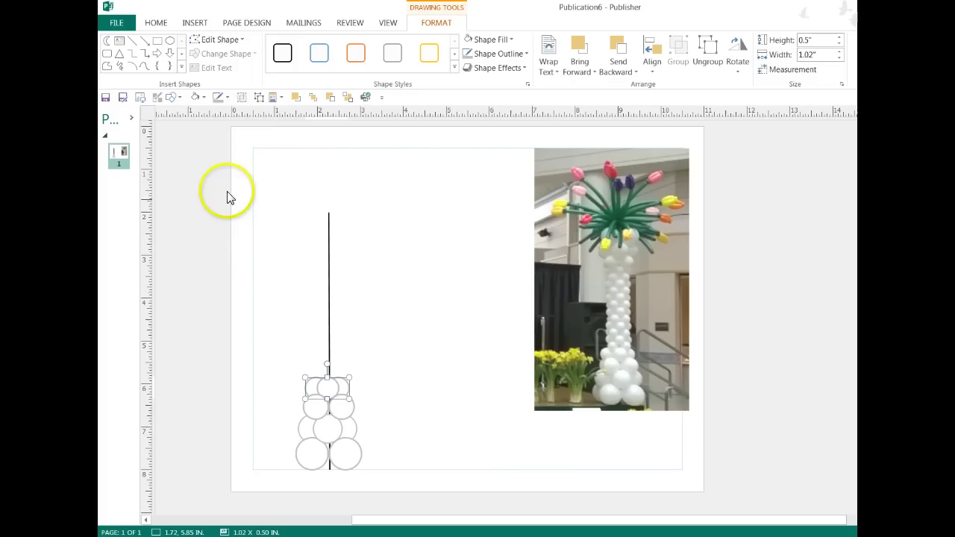
# - Ungroup the 0.5-inch three-circle cluster and bring its middle circle forward
pyautogui.click(258, 97)
pyautogui.click(262, 266)
pyautogui.click(327, 388)
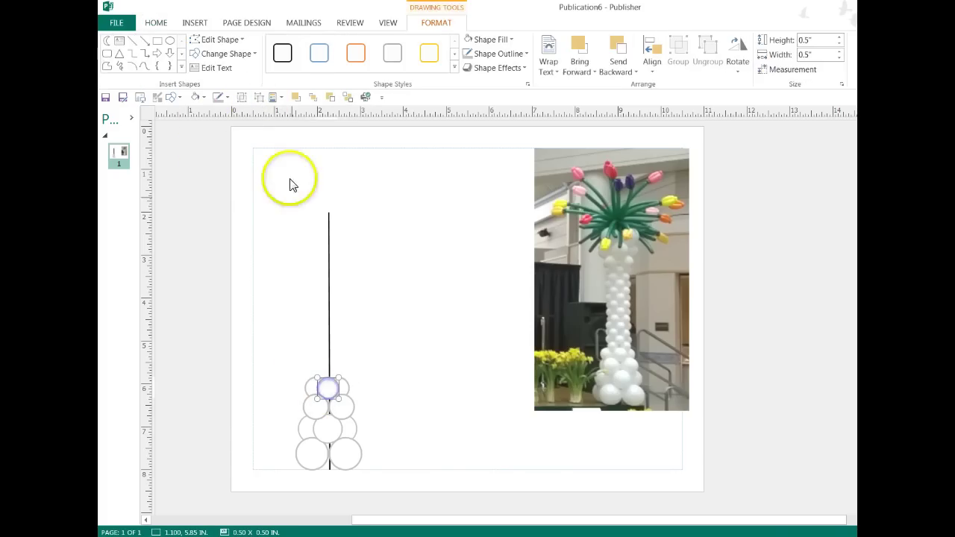
pyautogui.click(417, 344)
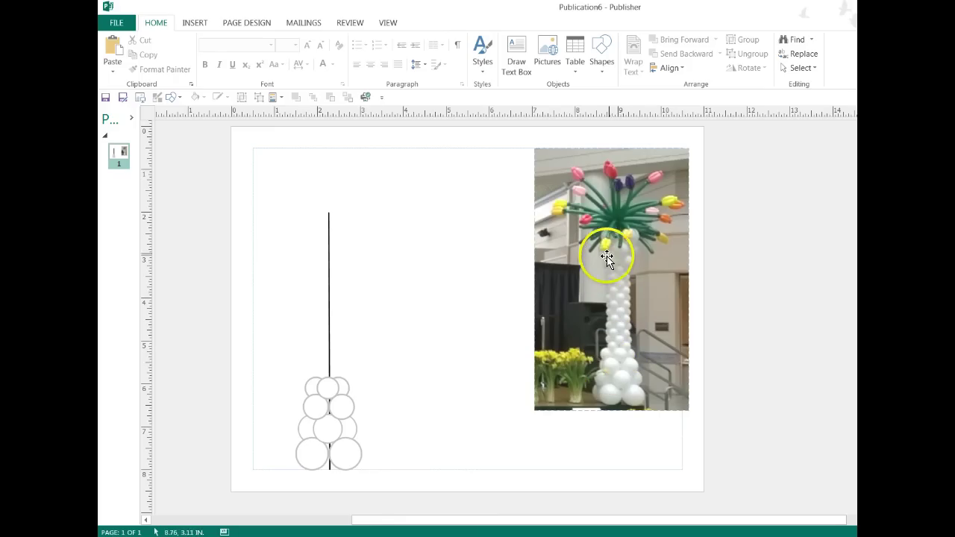
pyautogui.click(435, 435)
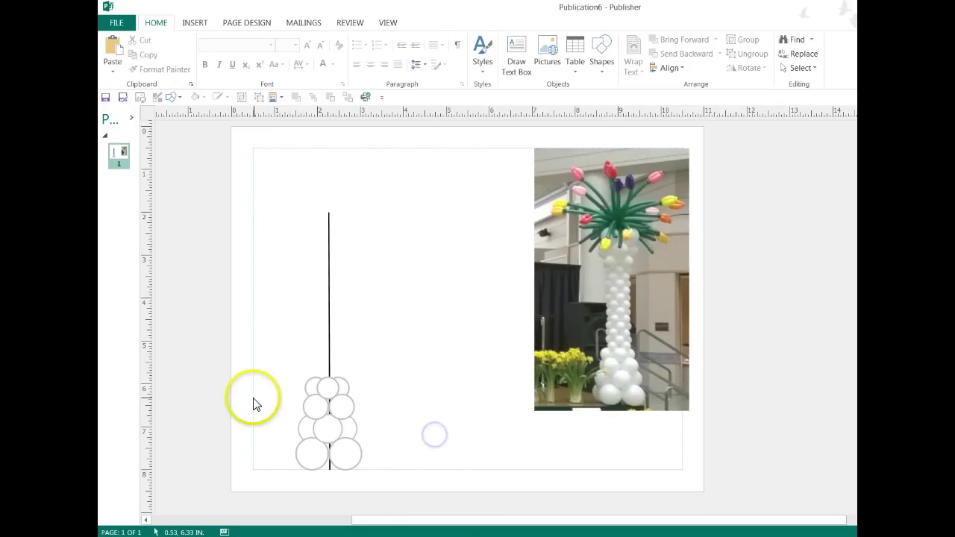
# - Duplicate the three lowest circle clusters of the column and move the copies into the empty area to its right
pyautogui.moveTo(256, 394)
pyautogui.mouseDown()
pyautogui.moveTo(353, 491)
pyautogui.moveTo(396, 484)
pyautogui.mouseUp()
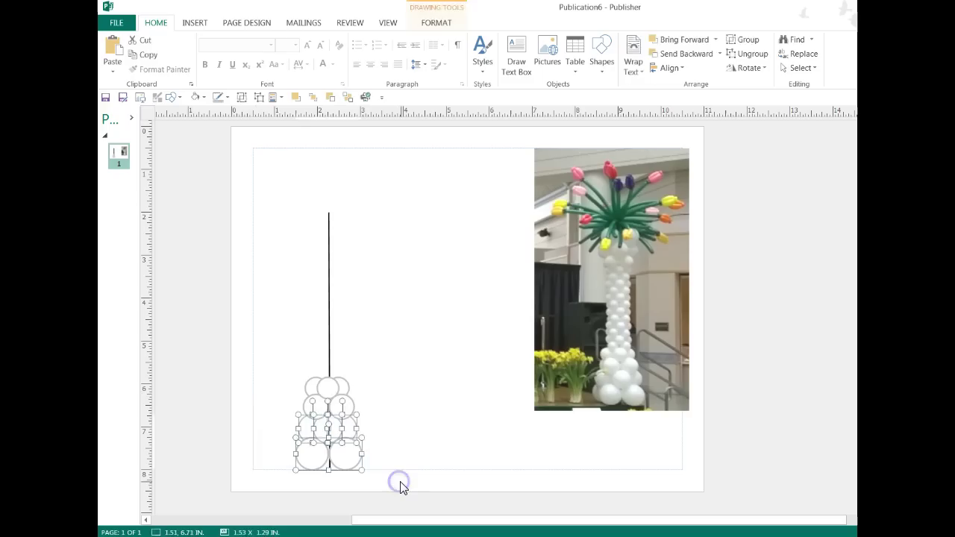
pyautogui.click(395, 433)
pyautogui.moveTo(253, 386)
pyautogui.mouseDown()
pyautogui.moveTo(371, 492)
pyautogui.moveTo(408, 486)
pyautogui.mouseUp()
pyautogui.moveTo(297, 410); pyautogui.dragTo(313, 410)
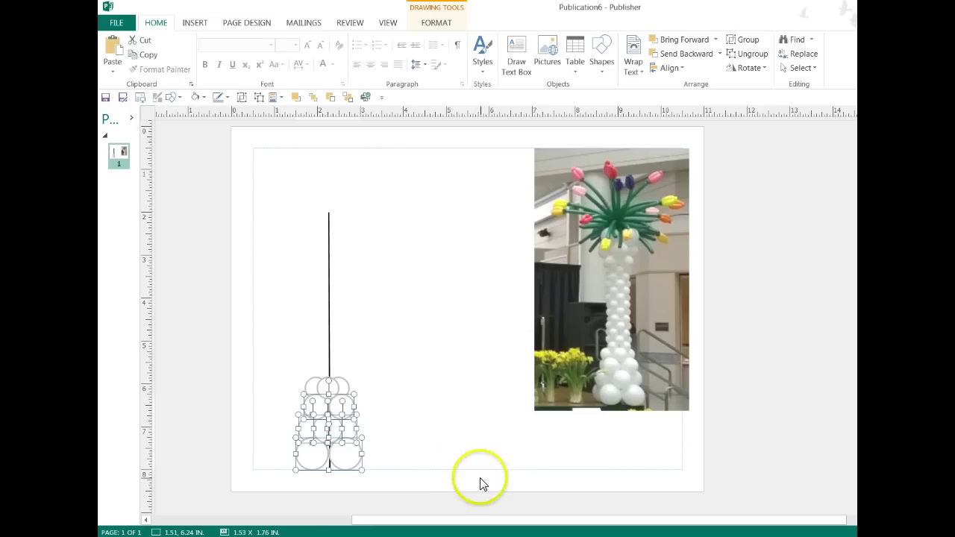
pyautogui.press('Right')
pyautogui.press('Down')
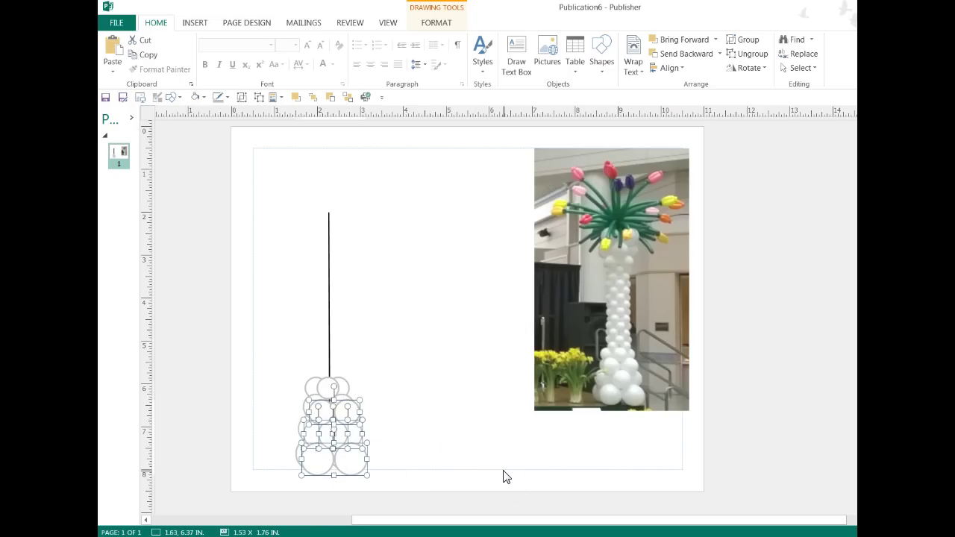
pyautogui.press('Right')
pyautogui.press('Right')
pyautogui.press('Right')
pyautogui.press('Right')
pyautogui.press('Right')
pyautogui.press('Right')
pyautogui.press('Right')
pyautogui.press('Right')
pyautogui.press('Right')
pyautogui.press('Right')
pyautogui.press('Right')
pyautogui.press('Right')
pyautogui.press('Right')
pyautogui.press('Right')
pyautogui.press('Right')
pyautogui.press('Right')
pyautogui.press('Right')
pyautogui.press('Right')
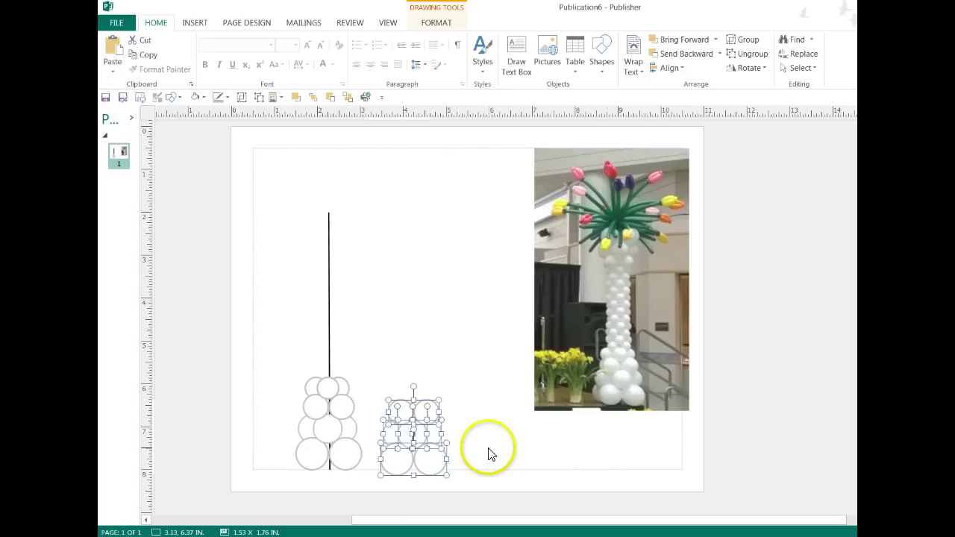
# - Group the three copied clusters and flip the group vertically so its larger circles are uppermost
pyautogui.click(241, 98)
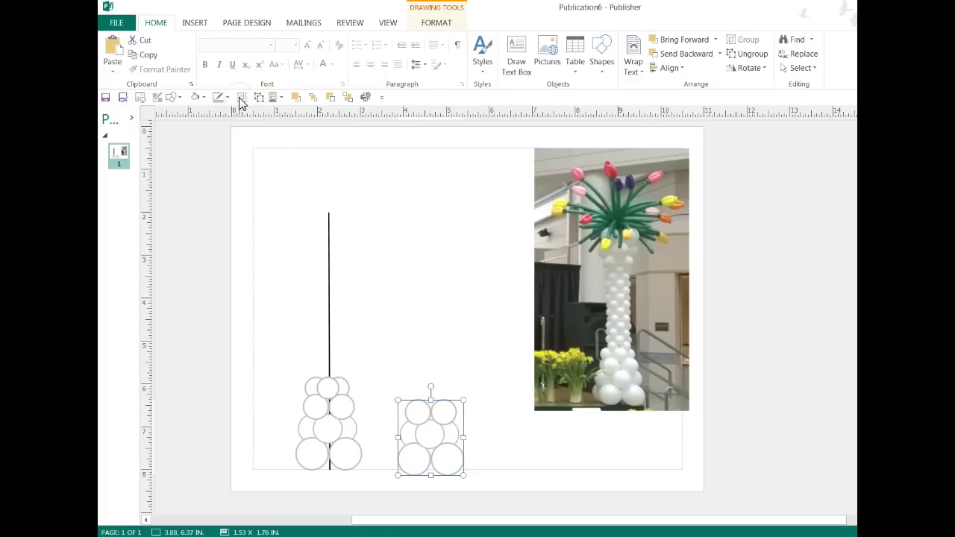
pyautogui.click(764, 68)
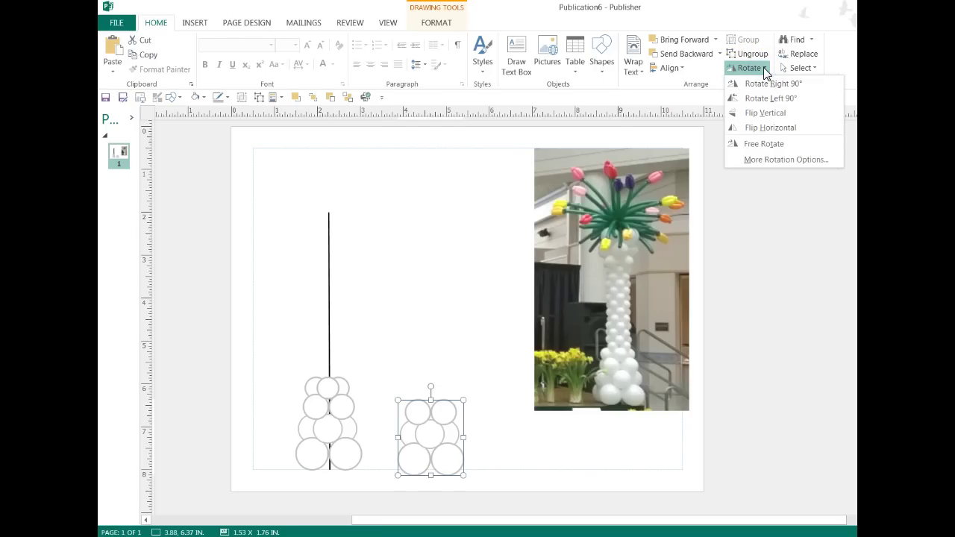
pyautogui.click(771, 128)
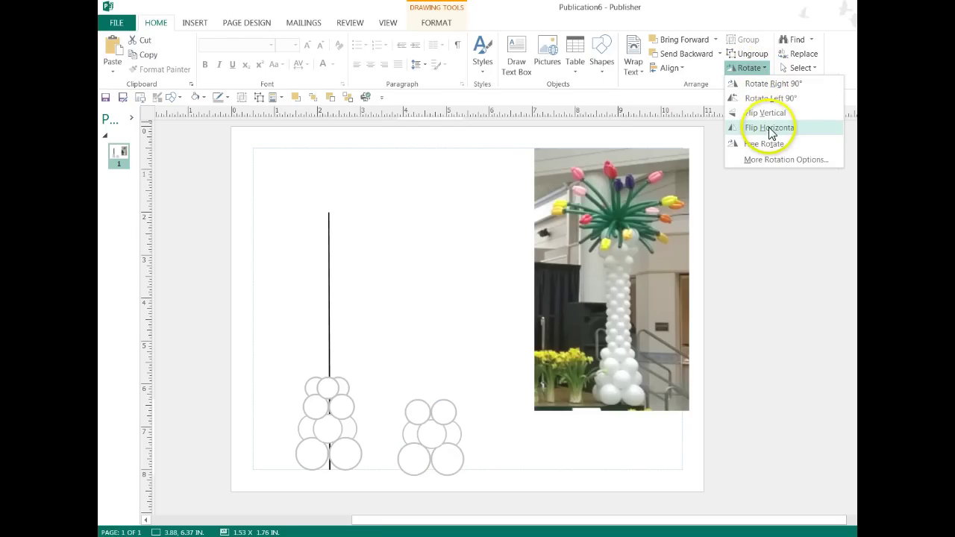
pyautogui.click(769, 114)
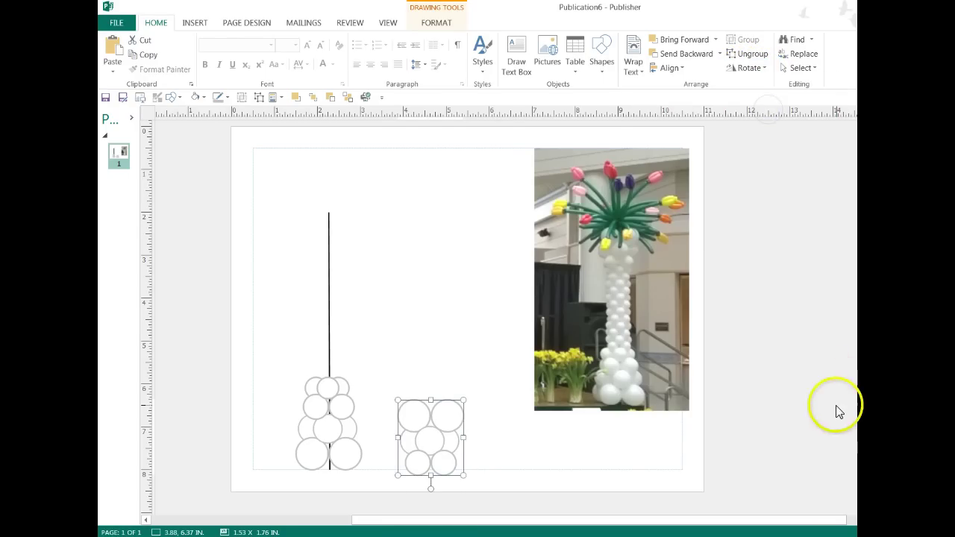
# - Move the flipped group onto the upper end of the vertical line, centered on it
pyautogui.moveTo(409, 416)
pyautogui.mouseDown()
pyautogui.moveTo(305, 261)
pyautogui.moveTo(305, 205)
pyautogui.moveTo(307, 214)
pyautogui.mouseUp()
pyautogui.click(412, 277)
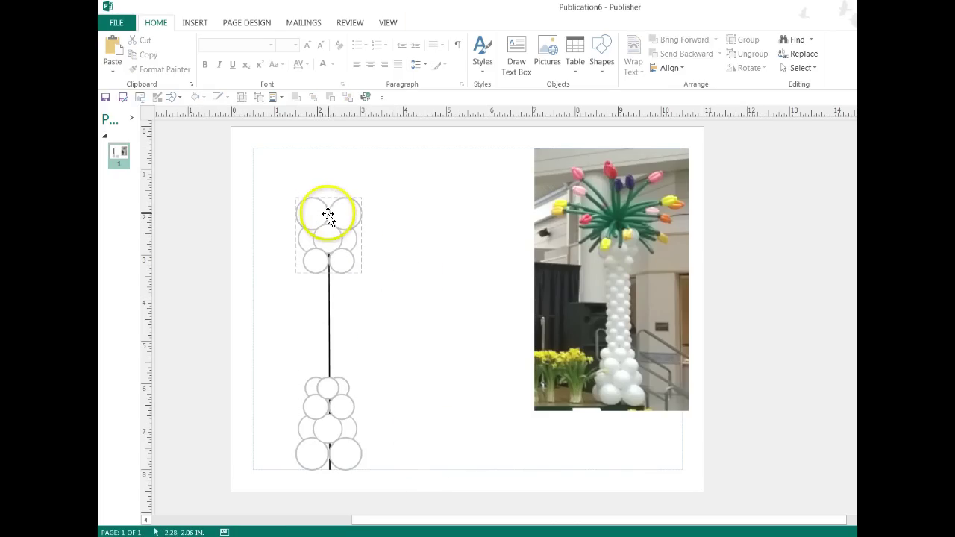
pyautogui.click(390, 293)
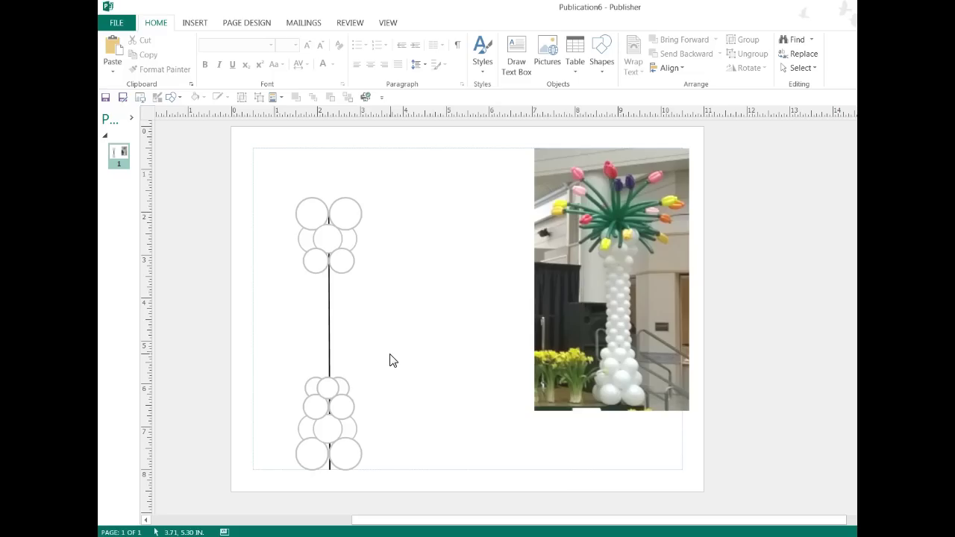
# - Duplicate the base's 0.58-inch pair and 0.5-inch three-circle cluster and move the copies to the right of the column
pyautogui.moveTo(272, 361)
pyautogui.mouseDown()
pyautogui.moveTo(340, 432)
pyautogui.moveTo(387, 431)
pyautogui.mouseUp()
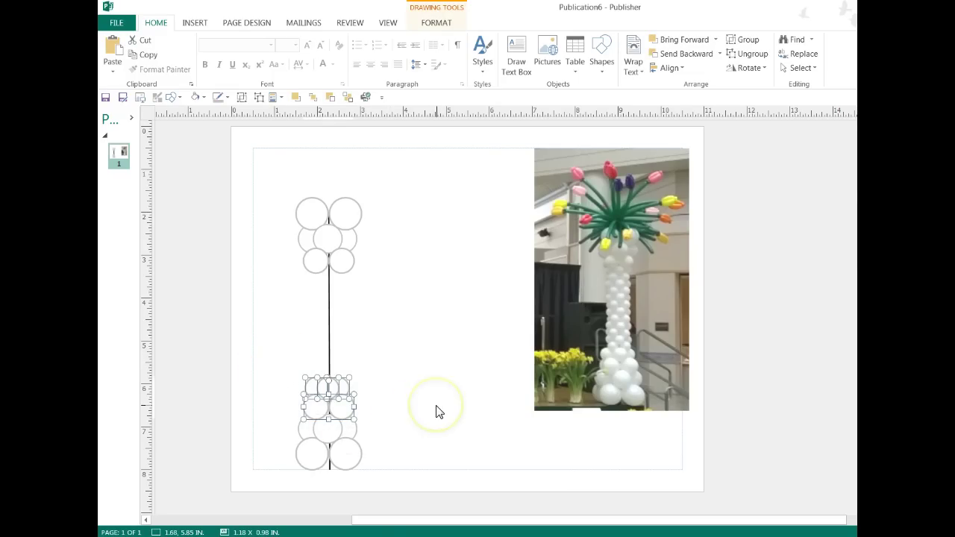
pyautogui.hotkey('ctrl', 'v')
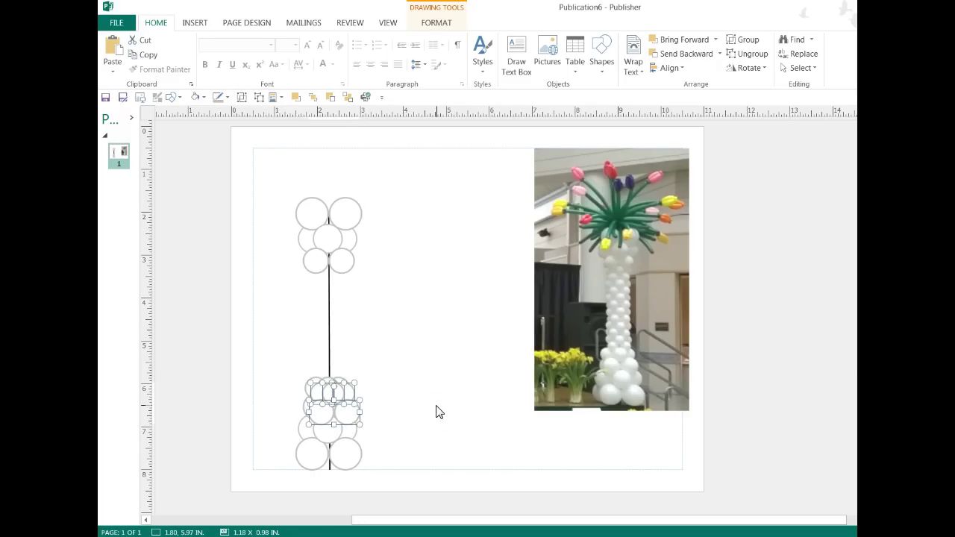
pyautogui.press('Right')
pyautogui.press('Right')
pyautogui.press('Right')
pyautogui.press('Right')
pyautogui.press('Right')
pyautogui.press('Right')
pyautogui.press('Right')
pyautogui.press('Right')
pyautogui.press('Right')
pyautogui.press('Right')
pyautogui.press('Right')
pyautogui.press('Right')
pyautogui.press('Right')
pyautogui.press('Right')
pyautogui.press('Right')
pyautogui.press('Right')
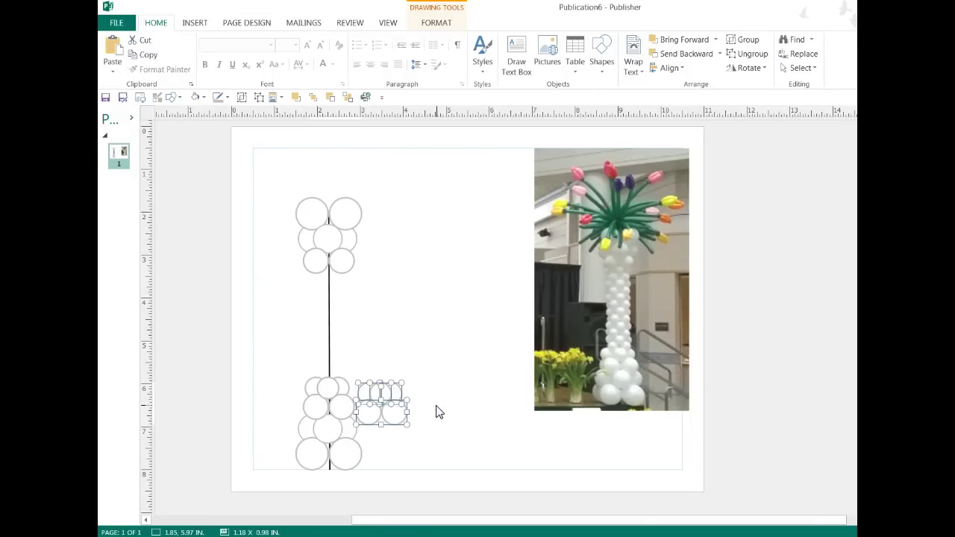
# - Separate the copied two-circle pair from the copied three-circle cluster by moving it below the cluster
pyautogui.click(389, 414)
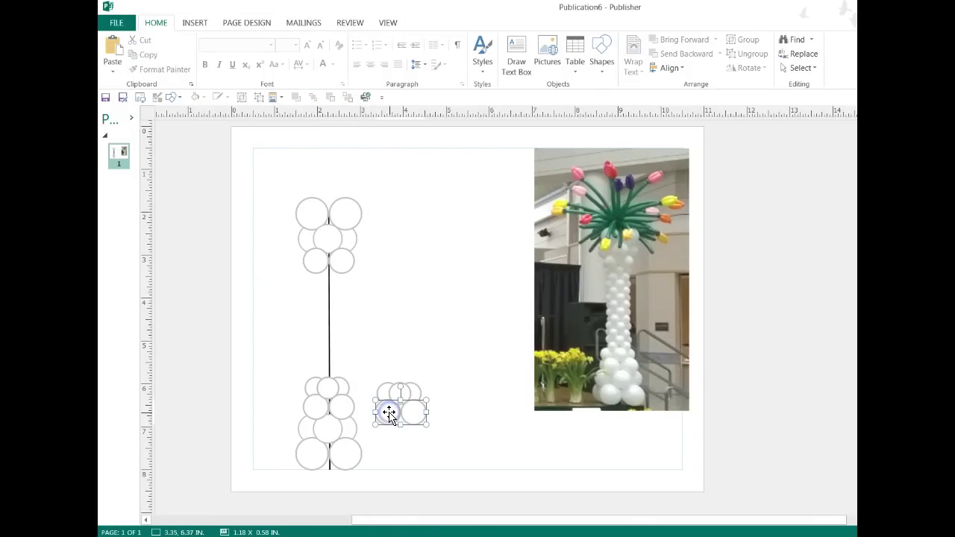
pyautogui.moveTo(388, 413); pyautogui.dragTo(403, 445)
pyautogui.click(487, 462)
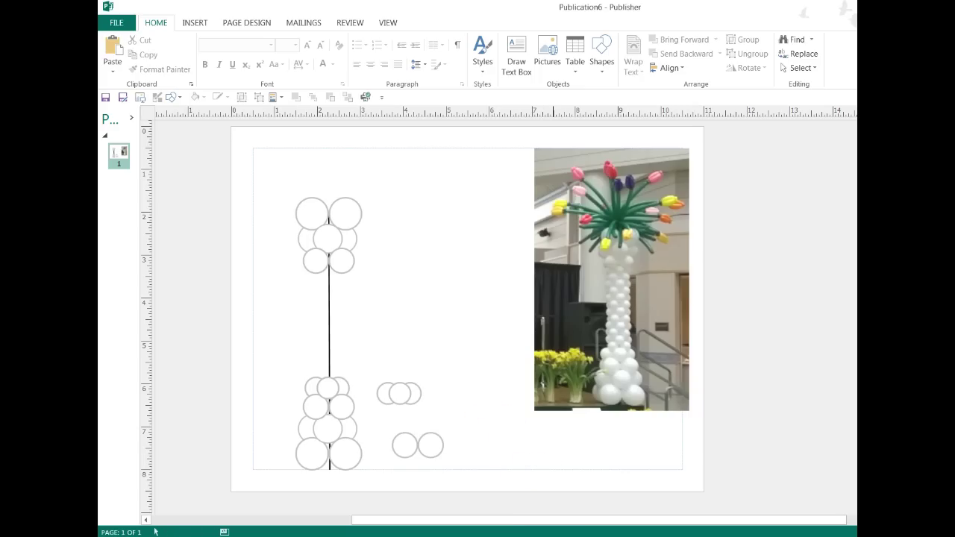
# - Check the scaled balloon size in Calculator and set the copied two-circle pair's height to 0.33 inches
pyautogui.click(155, 536)
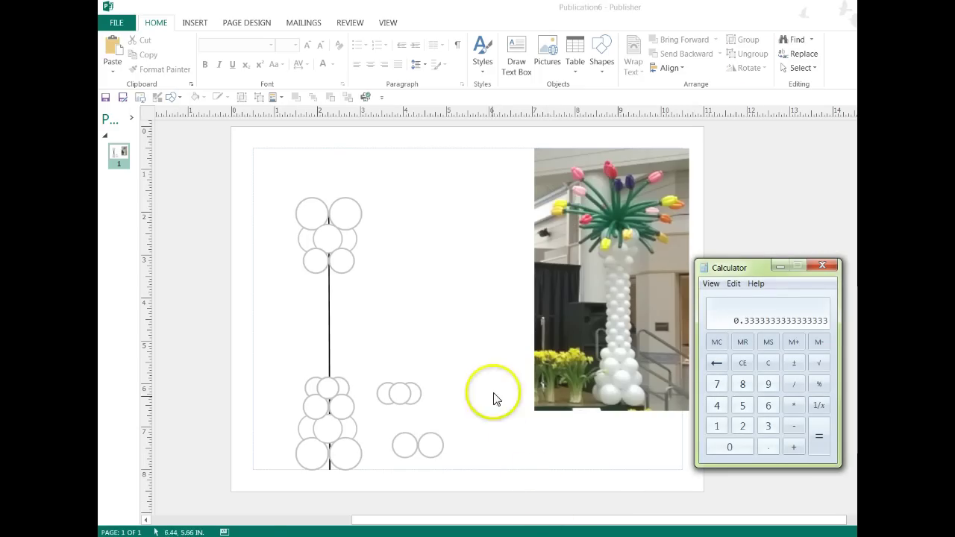
pyautogui.click(430, 441)
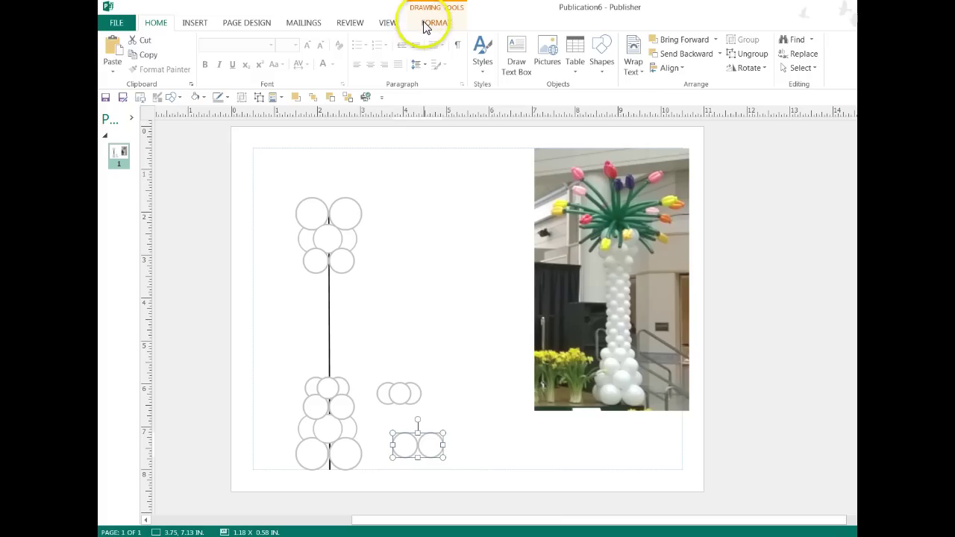
pyautogui.click(431, 23)
pyautogui.click(811, 39)
pyautogui.write('0.33')
pyautogui.press('Return')
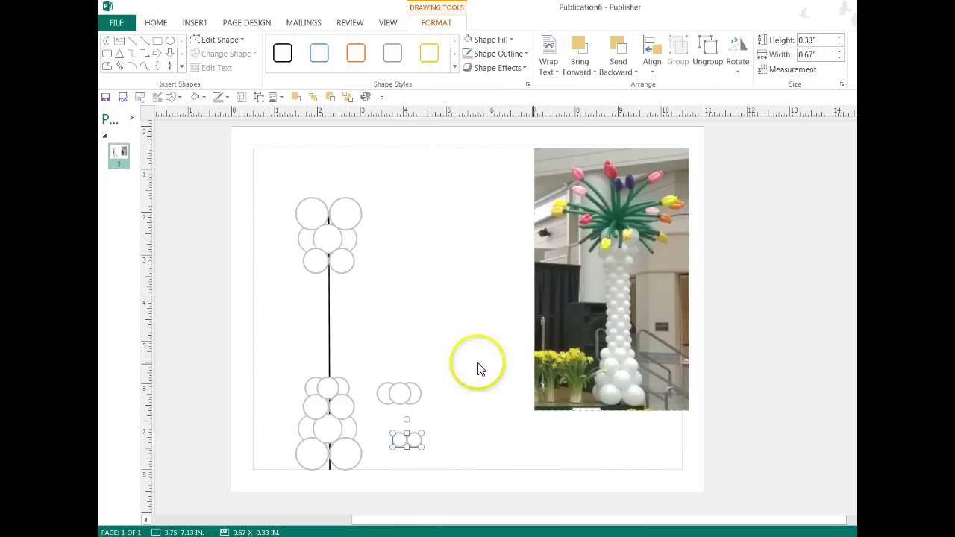
# - Try to resize the three ungrouped copied circles to a height of 0.3 inches
pyautogui.moveTo(364, 377); pyautogui.dragTo(447, 416)
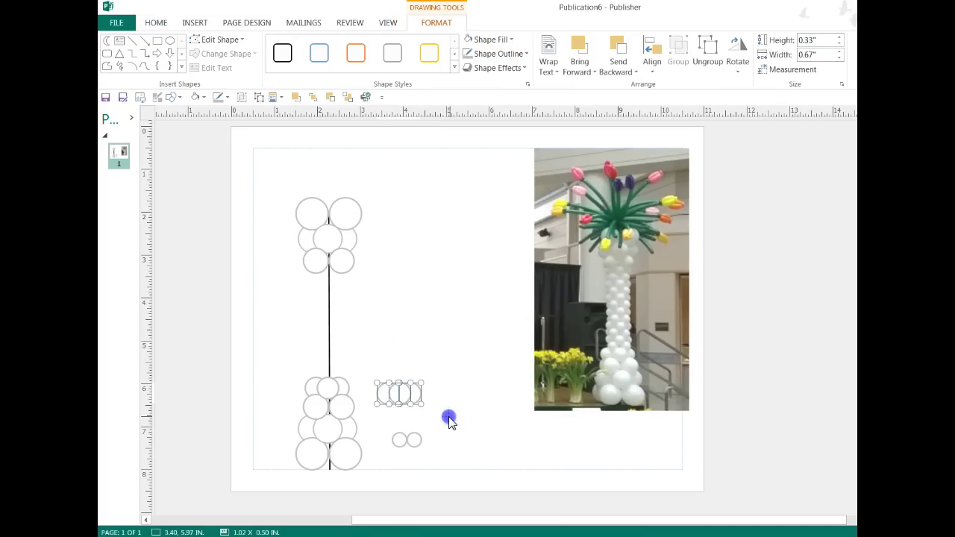
pyautogui.click(841, 85)
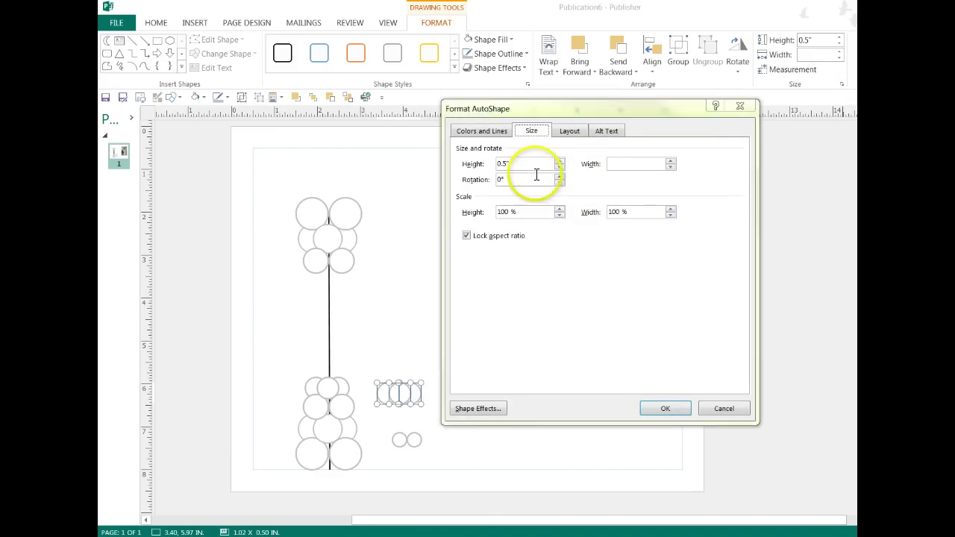
pyautogui.click(530, 164)
pyautogui.write('0.3')
pyautogui.press('Return')
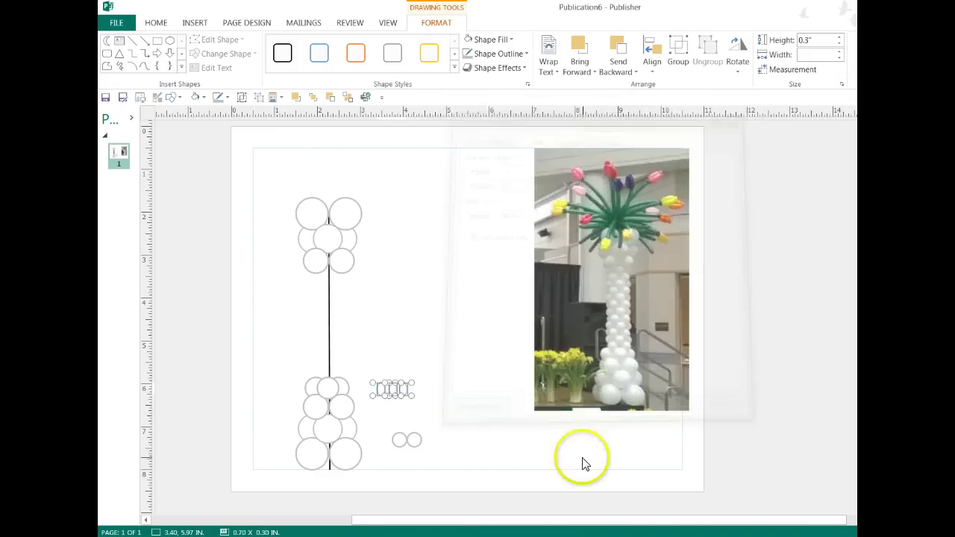
pyautogui.click(817, 40)
pyautogui.click(447, 347)
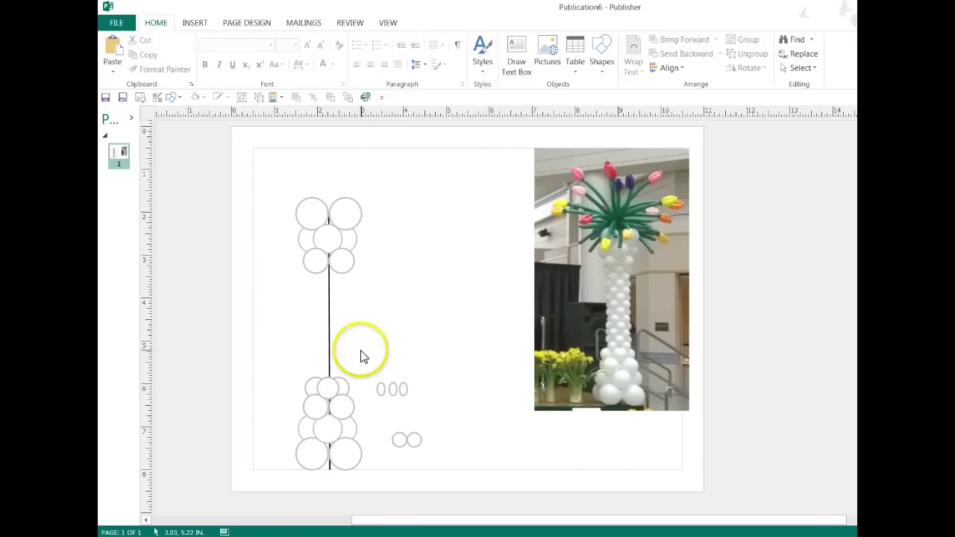
# - Undo the resize of the three ungrouped copied circles and select all three of them again
pyautogui.click(359, 385)
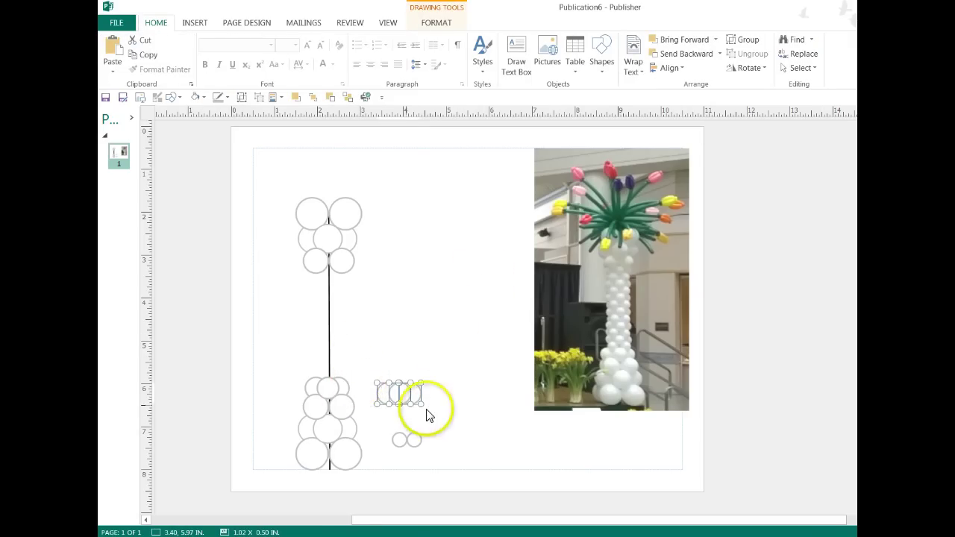
pyautogui.click(478, 416)
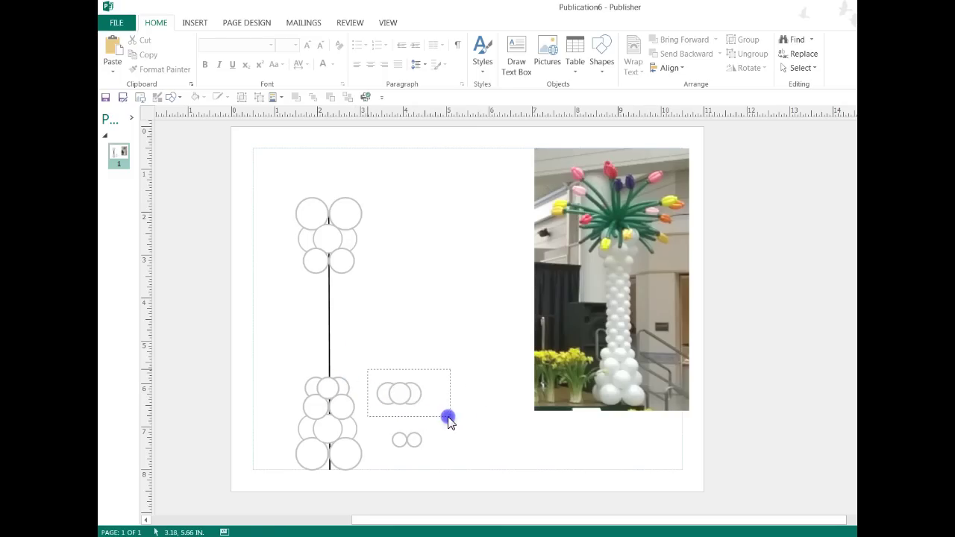
pyautogui.moveTo(463, 419); pyautogui.dragTo(463, 416)
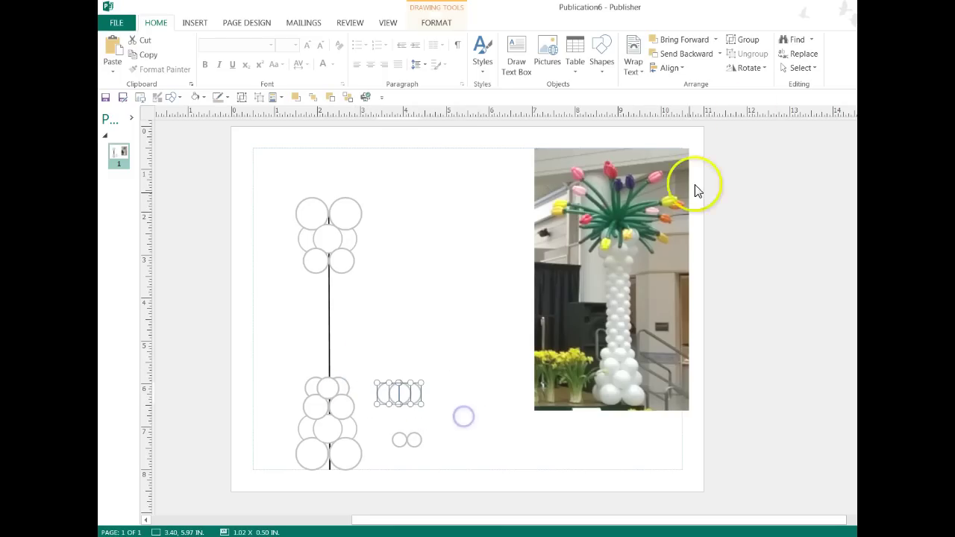
pyautogui.click(430, 23)
pyautogui.click(842, 85)
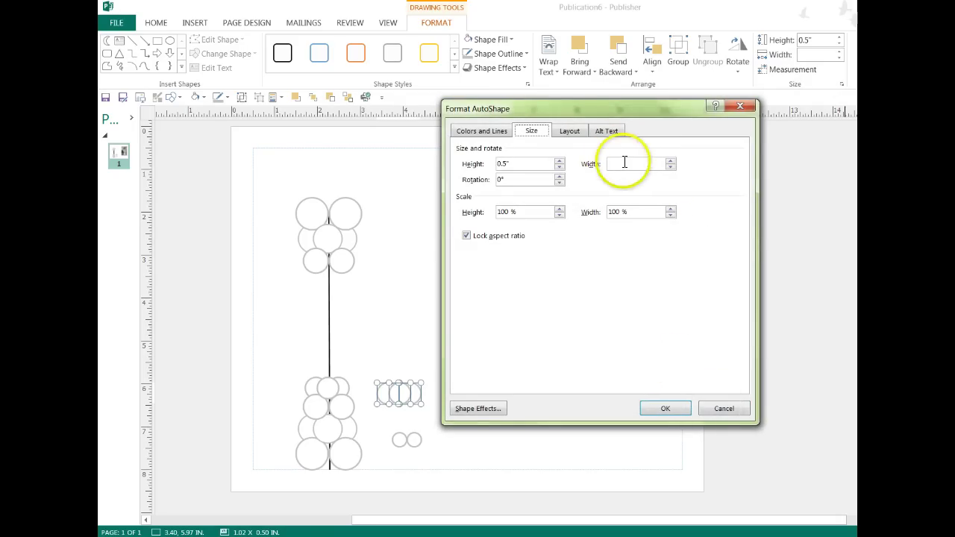
pyautogui.click(723, 409)
pyautogui.click(821, 40)
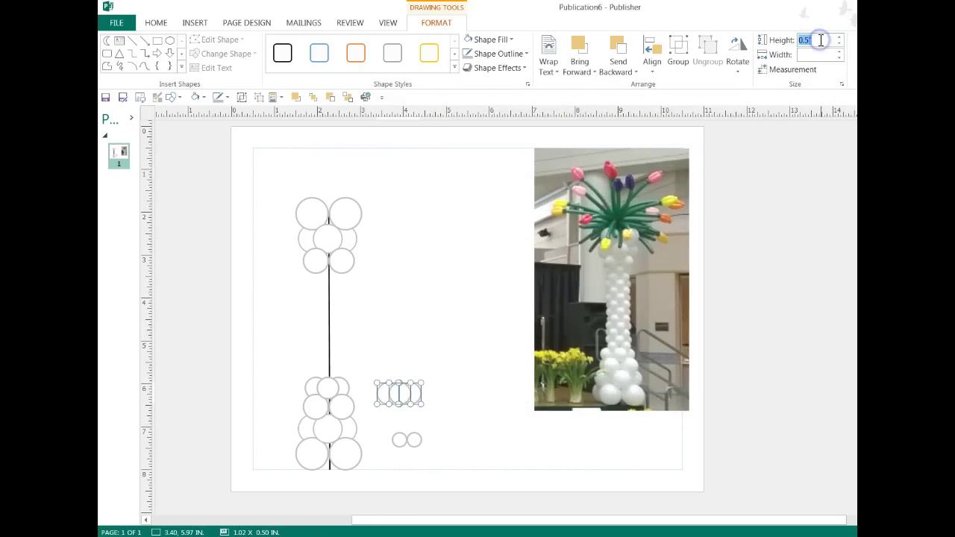
pyautogui.click(382, 393)
pyautogui.click(461, 416)
pyautogui.click(401, 393)
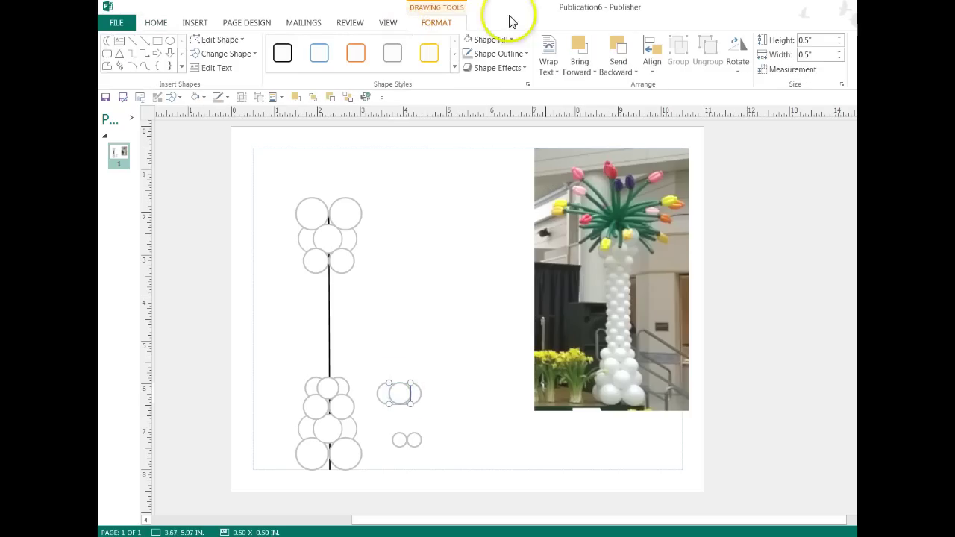
pyautogui.click(352, 350)
# - Group the three copied overlapping circles and lock the group's aspect ratio
pyautogui.moveTo(361, 371); pyautogui.dragTo(453, 415)
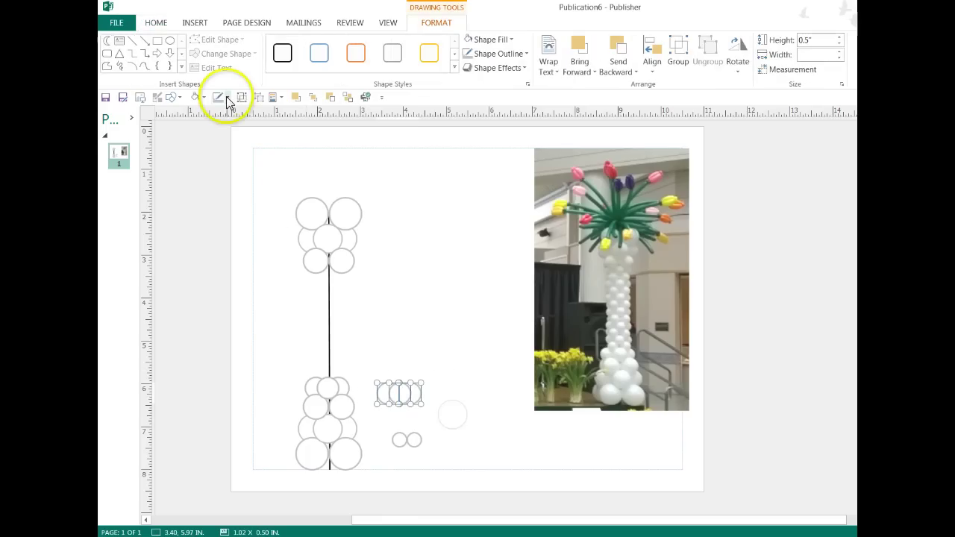
pyautogui.click(242, 98)
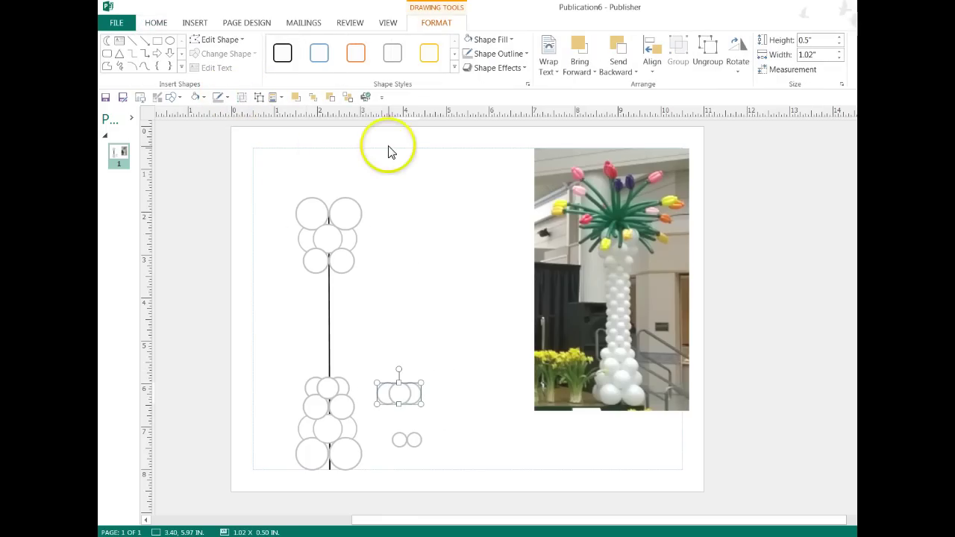
pyautogui.click(811, 40)
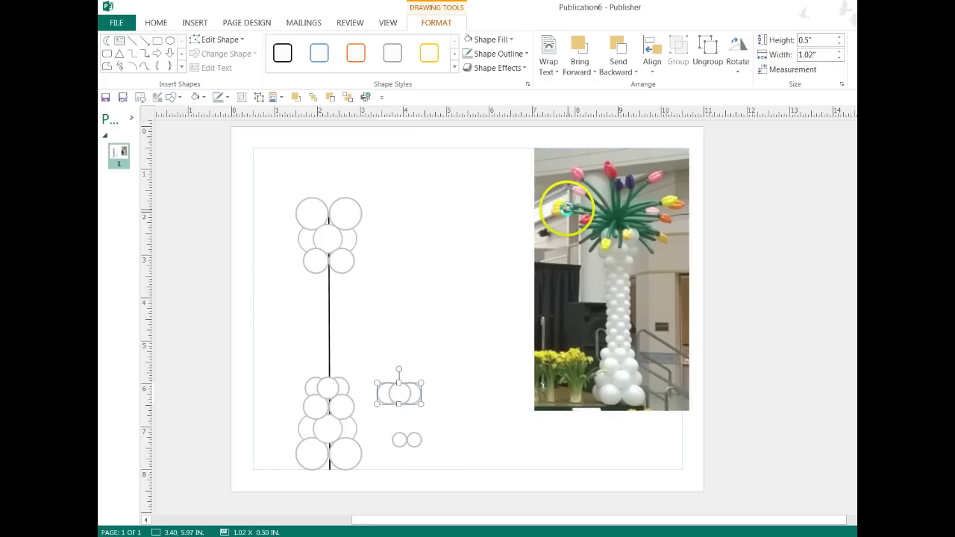
pyautogui.click(841, 83)
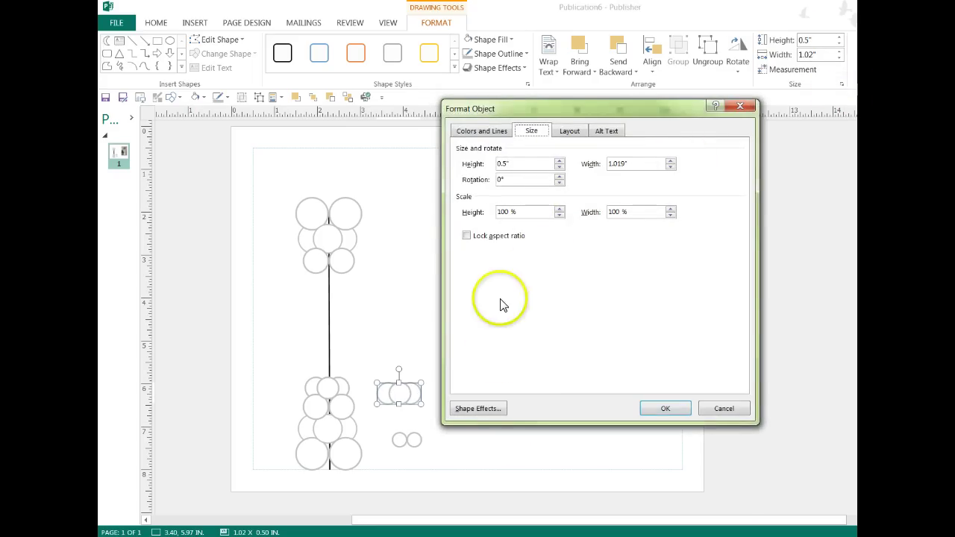
pyautogui.click(466, 236)
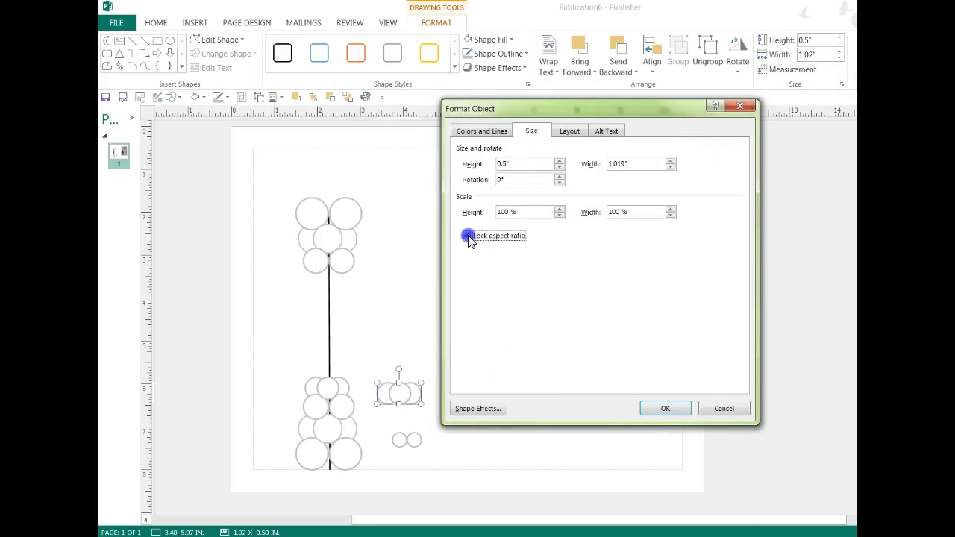
pyautogui.click(662, 407)
# - Set the height of the grouped three-circle cluster to 0.33 inches and deselect it
pyautogui.click(820, 42)
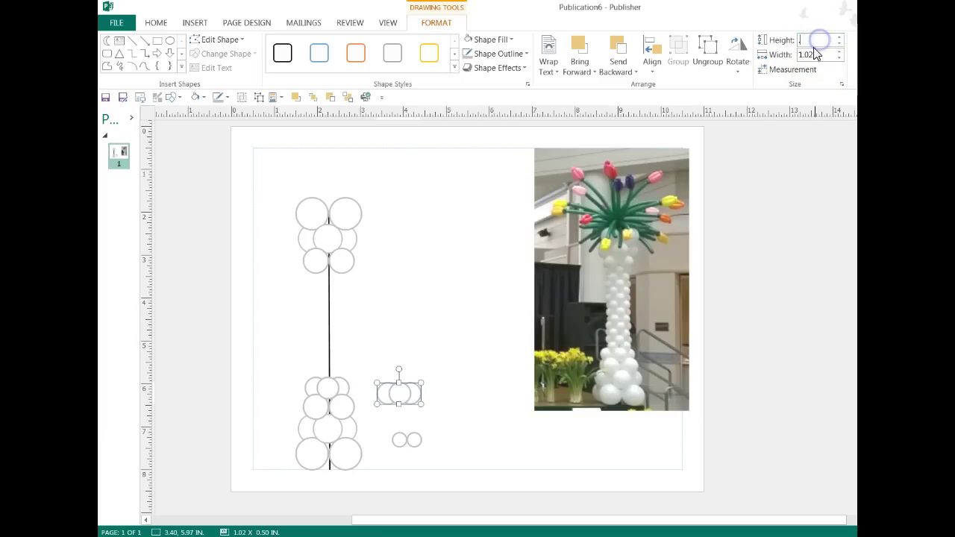
pyautogui.write('0.33')
pyautogui.press('Return')
pyautogui.click(465, 410)
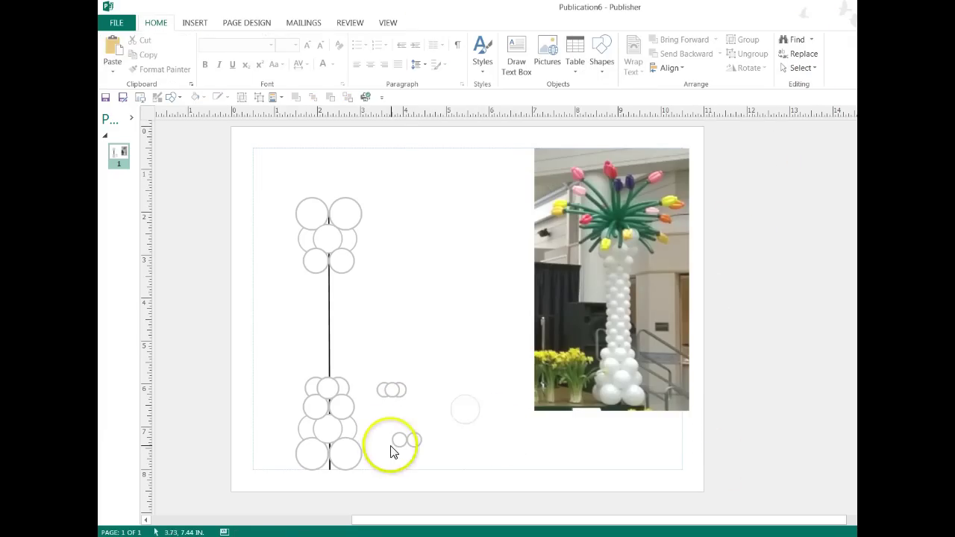
# - Stack the small two-circle cluster and the 0.33-inch three-circle cluster on the centre line directly above the tapered base
pyautogui.moveTo(391, 447); pyautogui.dragTo(321, 372)
pyautogui.click(426, 474)
pyautogui.moveTo(391, 388); pyautogui.dragTo(329, 351)
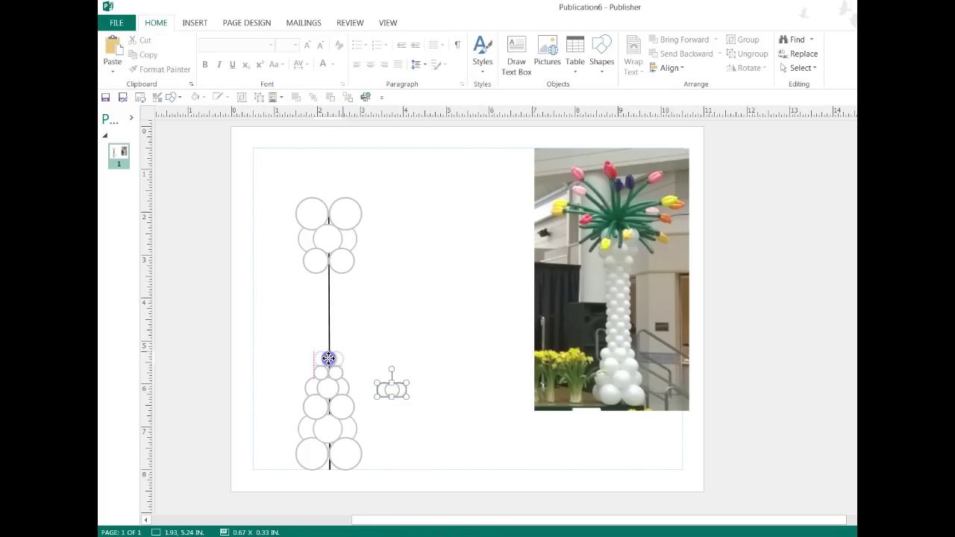
pyautogui.moveTo(328, 360); pyautogui.dragTo(328, 360)
pyautogui.click(246, 347)
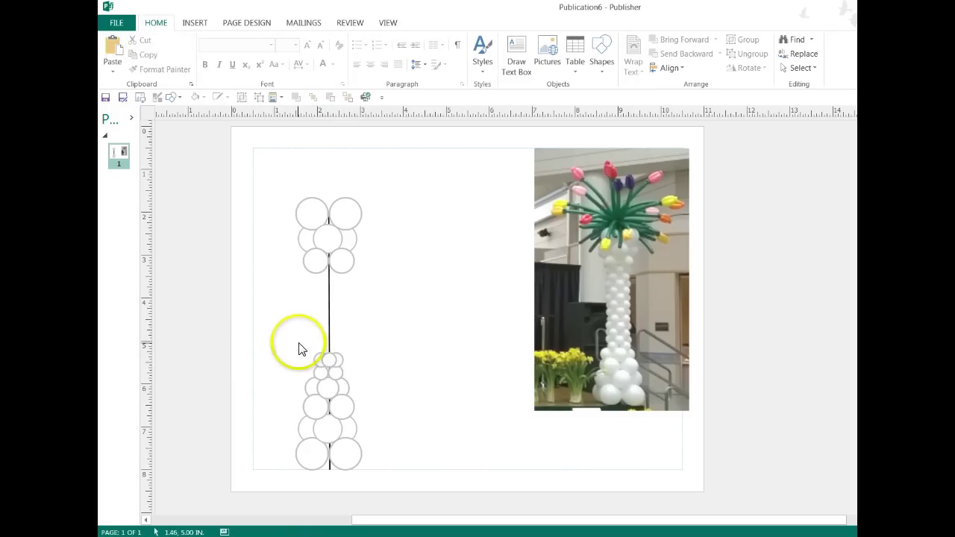
# - Copy the pair of small clusters above the tapered base and stack the copy directly on top, aligned with the original pair
pyautogui.click(323, 367)
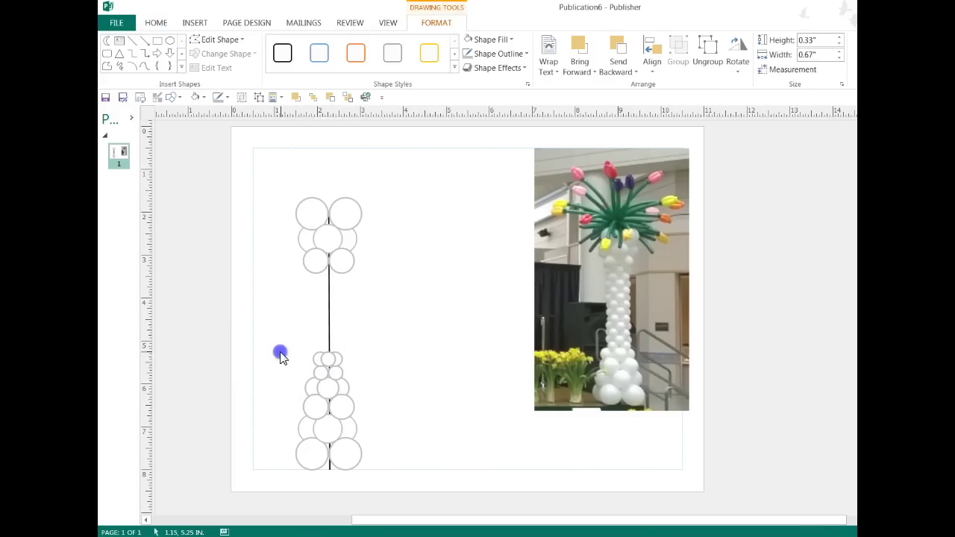
pyautogui.moveTo(290, 345)
pyautogui.mouseDown()
pyautogui.moveTo(323, 376)
pyautogui.moveTo(403, 398)
pyautogui.mouseUp()
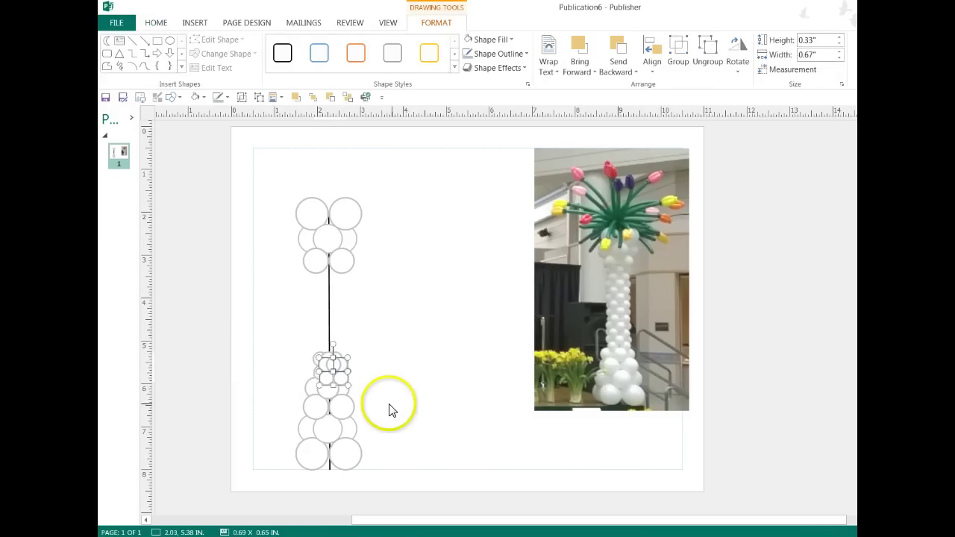
pyautogui.moveTo(324, 376); pyautogui.dragTo(318, 346)
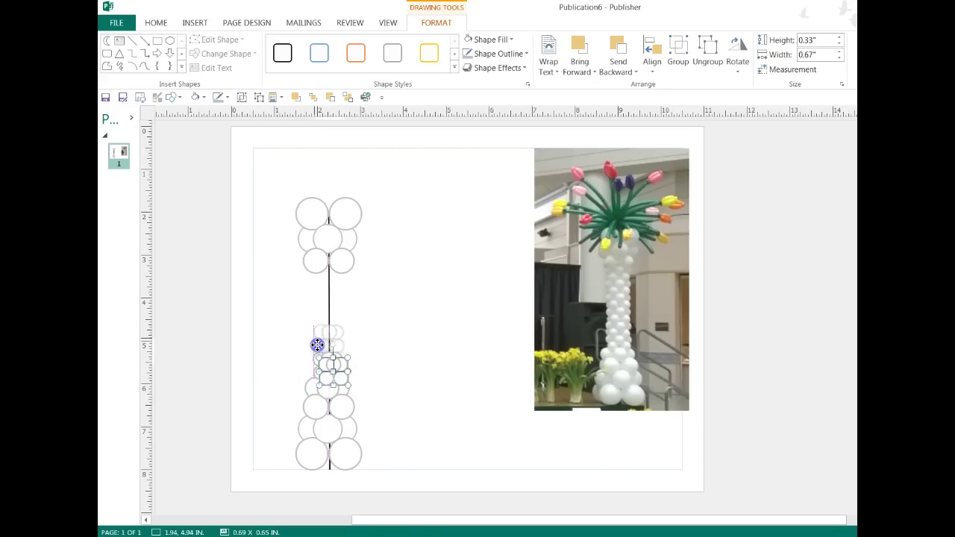
pyautogui.moveTo(317, 344); pyautogui.dragTo(298, 315)
pyautogui.click(289, 325)
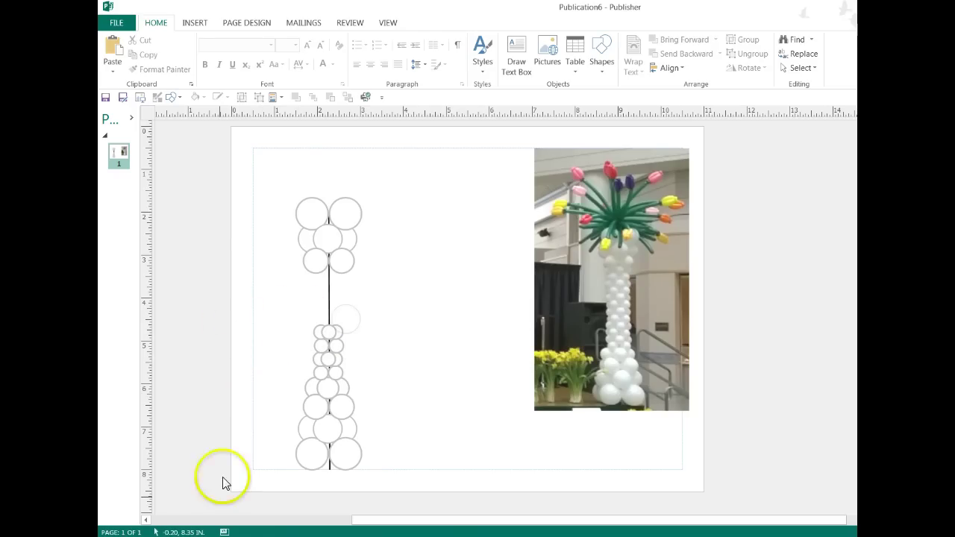
# - Paste two more copies of the small cluster pair and stack them up the line to the mirrored top
pyautogui.hotkey('ctrl', 'v')
pyautogui.moveTo(339, 373); pyautogui.dragTo(330, 382)
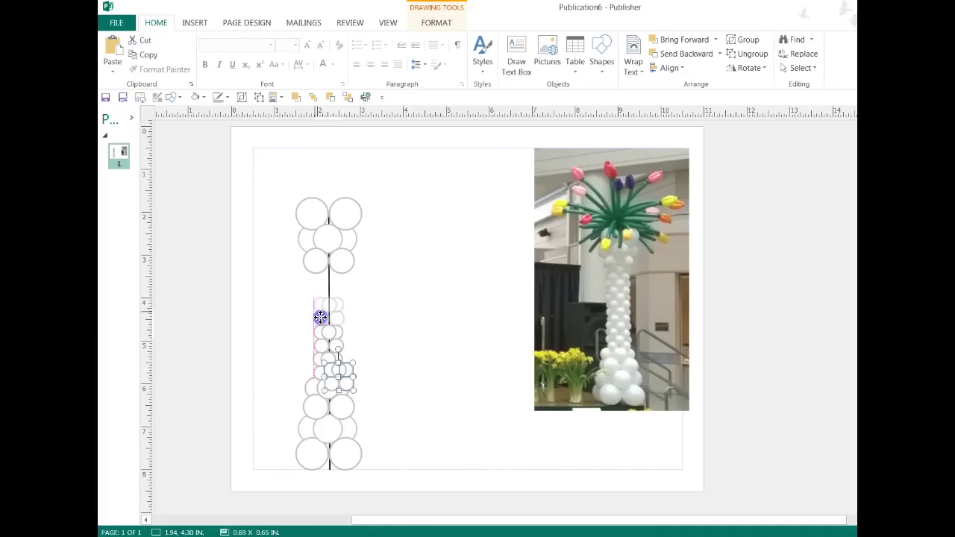
pyautogui.moveTo(320, 318); pyautogui.dragTo(339, 343)
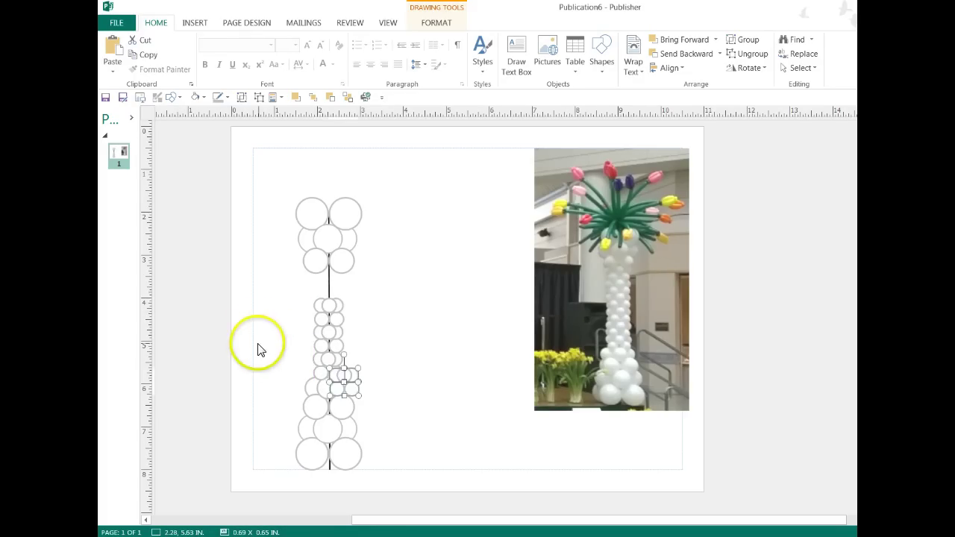
pyautogui.moveTo(329, 314); pyautogui.dragTo(321, 280)
pyautogui.click(282, 299)
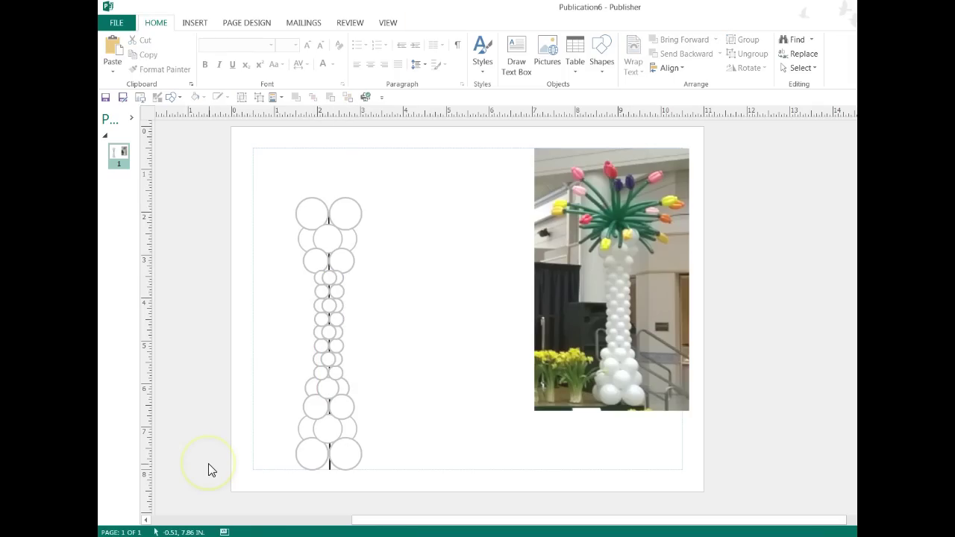
# - Select all the circles of the balloon column together with its centre line and group them into one object
pyautogui.click(312, 261)
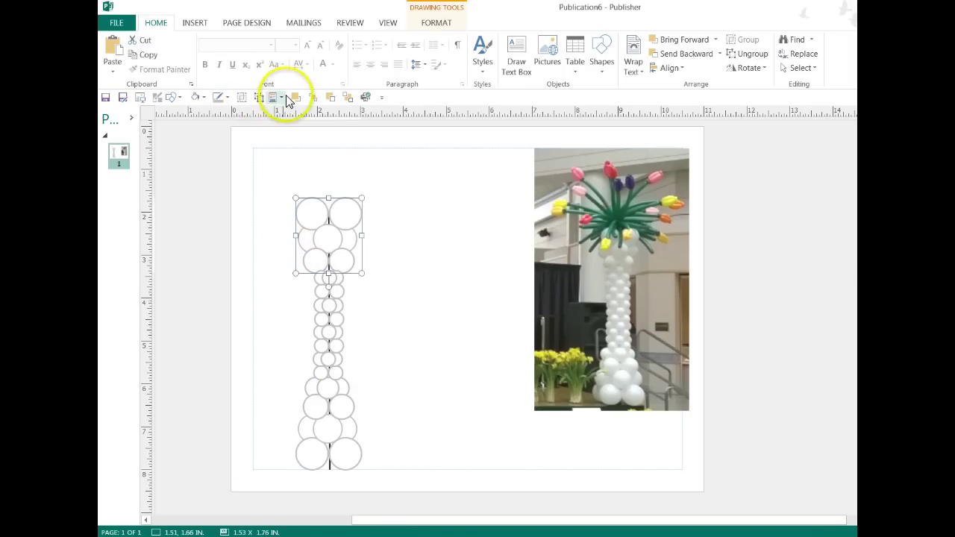
pyautogui.click(260, 307)
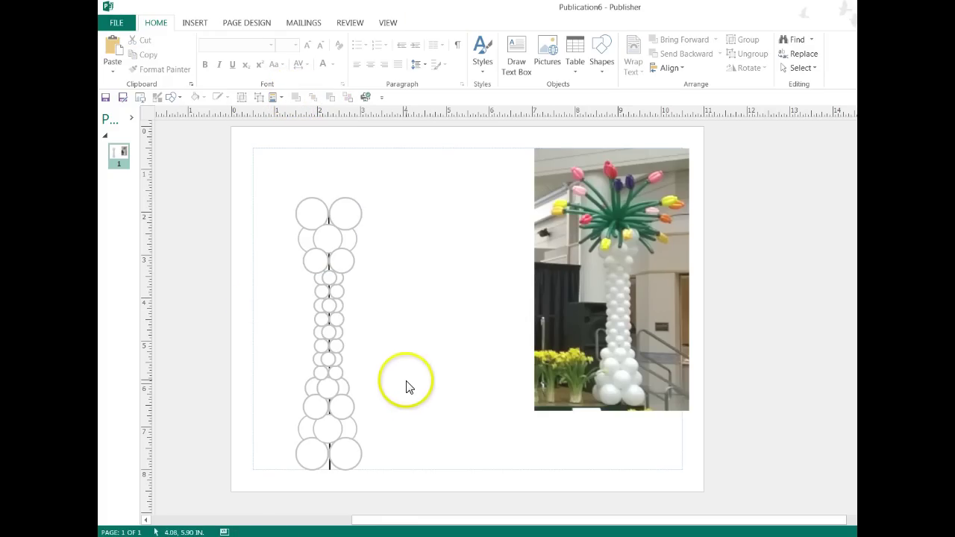
pyautogui.moveTo(262, 158)
pyautogui.mouseDown()
pyautogui.moveTo(249, 471)
pyautogui.moveTo(407, 488)
pyautogui.mouseUp()
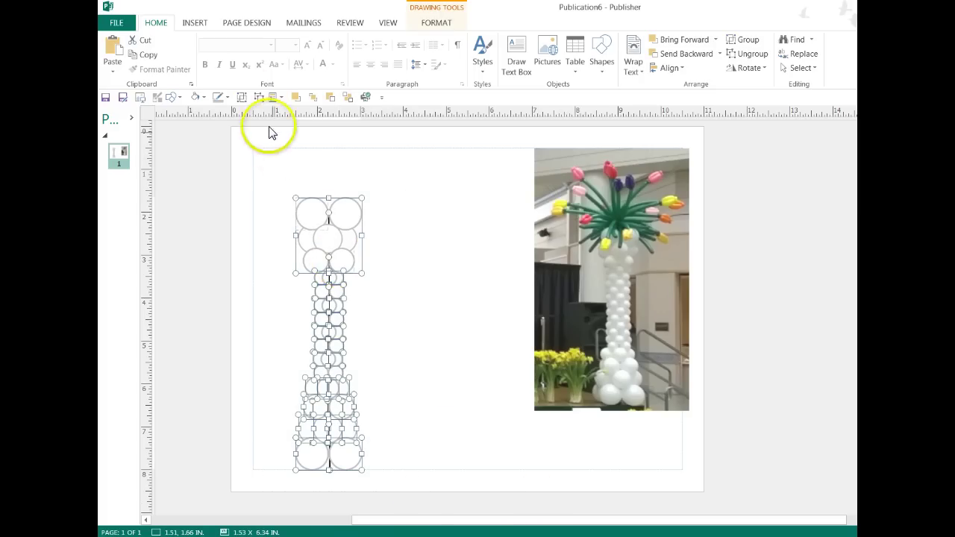
pyautogui.click(244, 98)
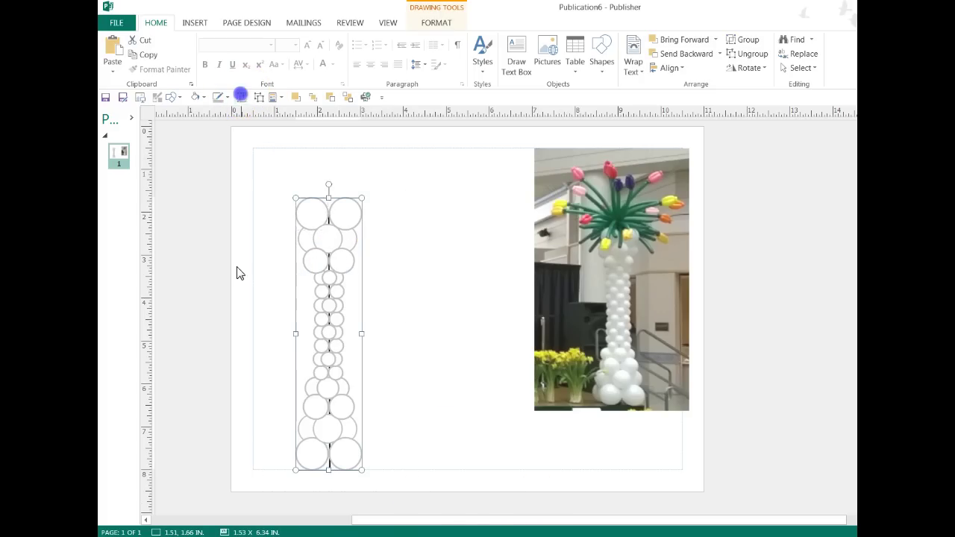
# - Save the grouped column as a building block titled Tapered Column 2 in the Page Parts gallery, General category
pyautogui.rightClick(324, 243)
pyautogui.click(364, 332)
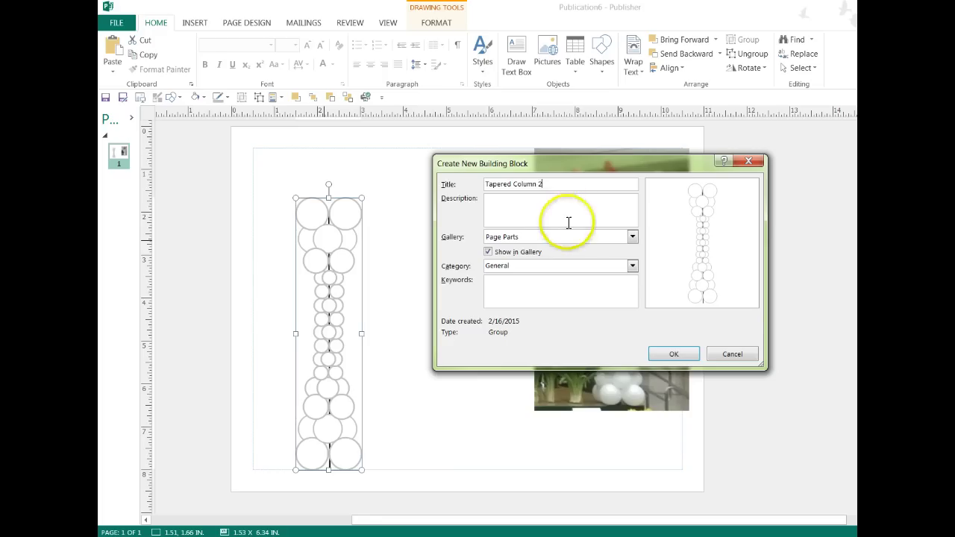
pyautogui.click(676, 356)
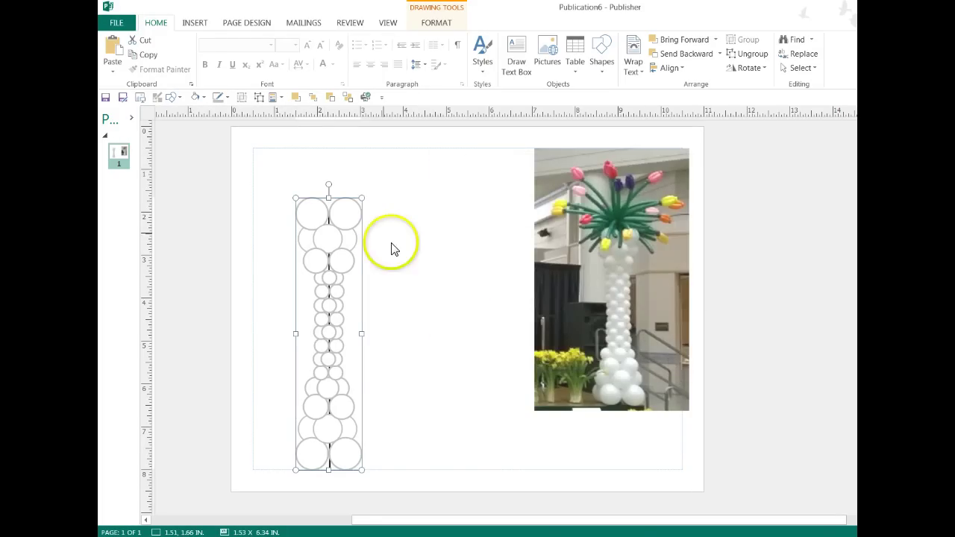
# - Remove the drawn column, insert the saved Tapered Column 2 page part and place it along the page's left margin
pyautogui.click(351, 213)
pyautogui.hotkey('ctrl', 'z')
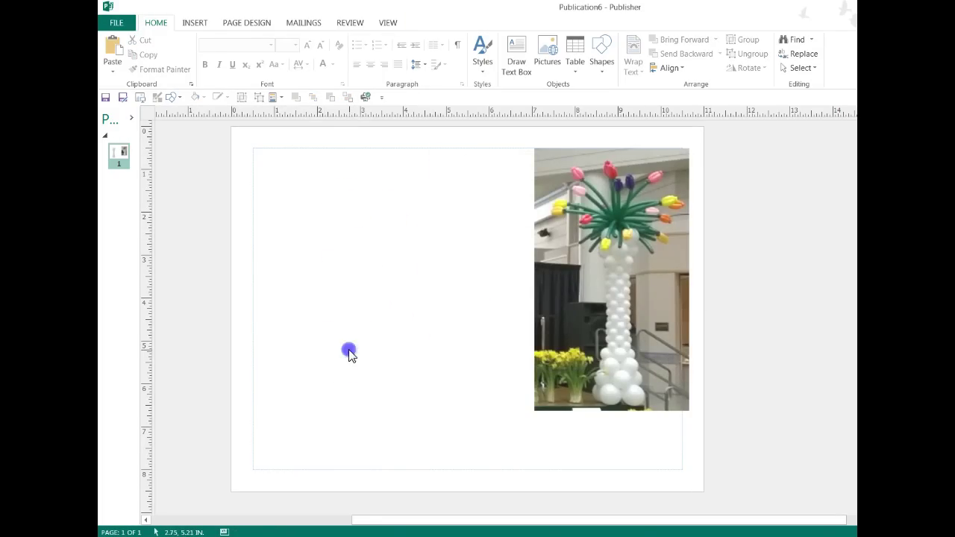
pyautogui.click(274, 97)
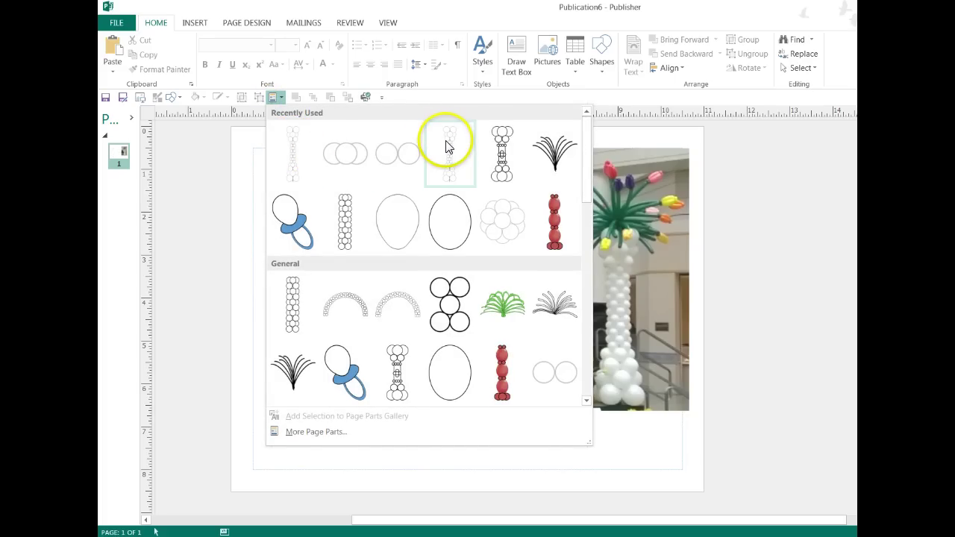
pyautogui.click(296, 158)
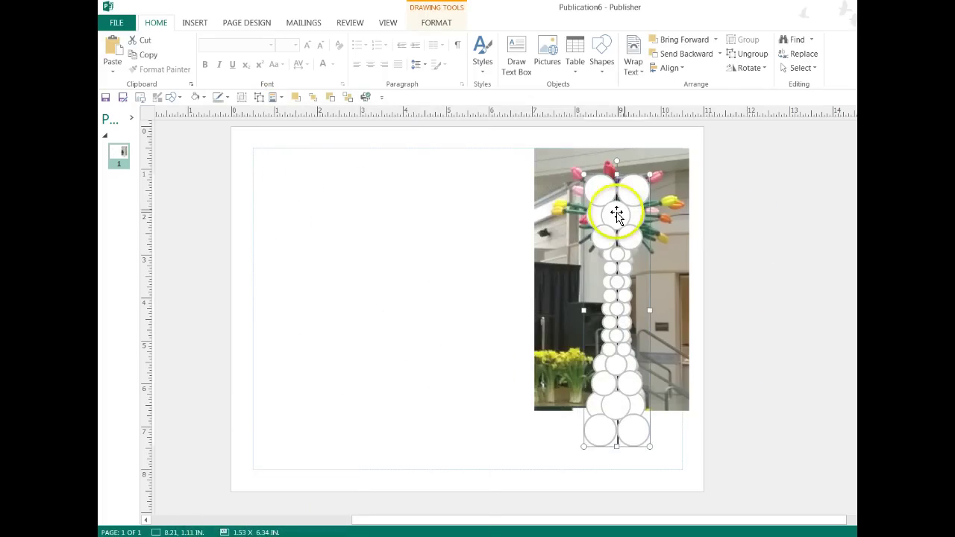
pyautogui.moveTo(616, 214); pyautogui.dragTo(285, 224)
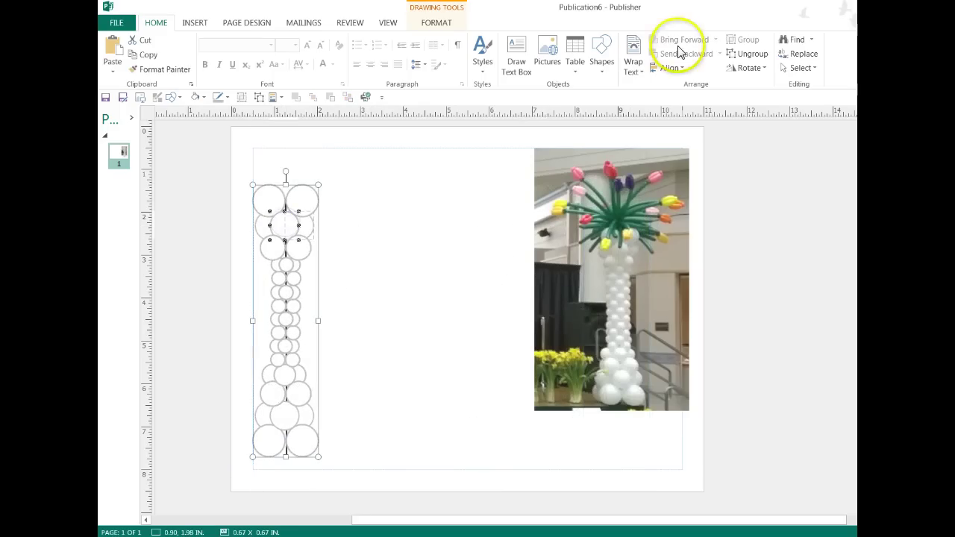
# - Lock the aspect ratio of the whole inserted column group and deselect it
pyautogui.click(438, 25)
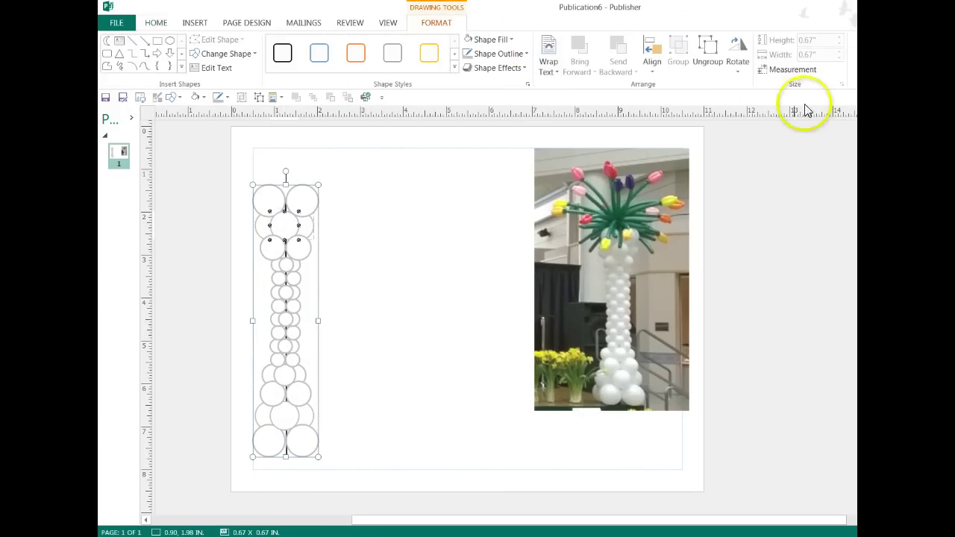
pyautogui.click(373, 318)
pyautogui.click(283, 227)
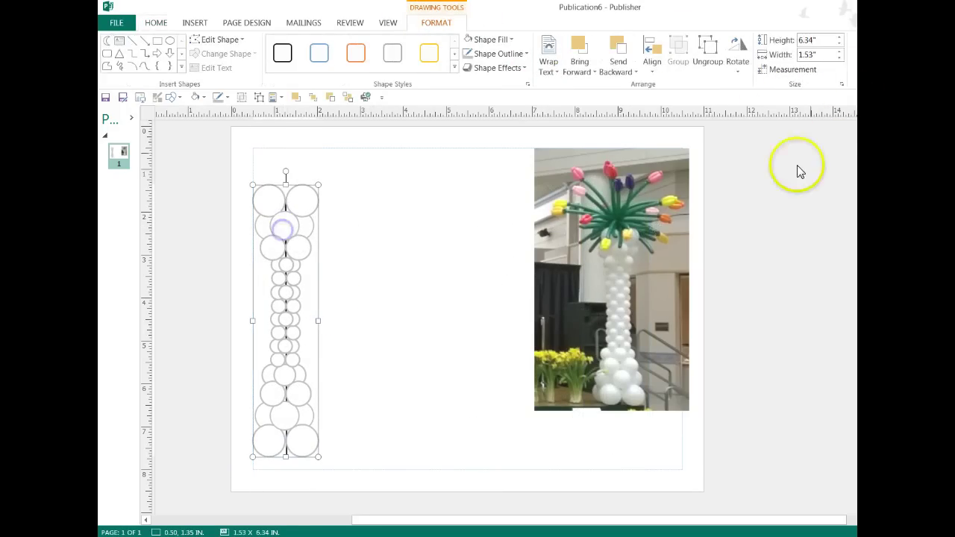
pyautogui.click(842, 83)
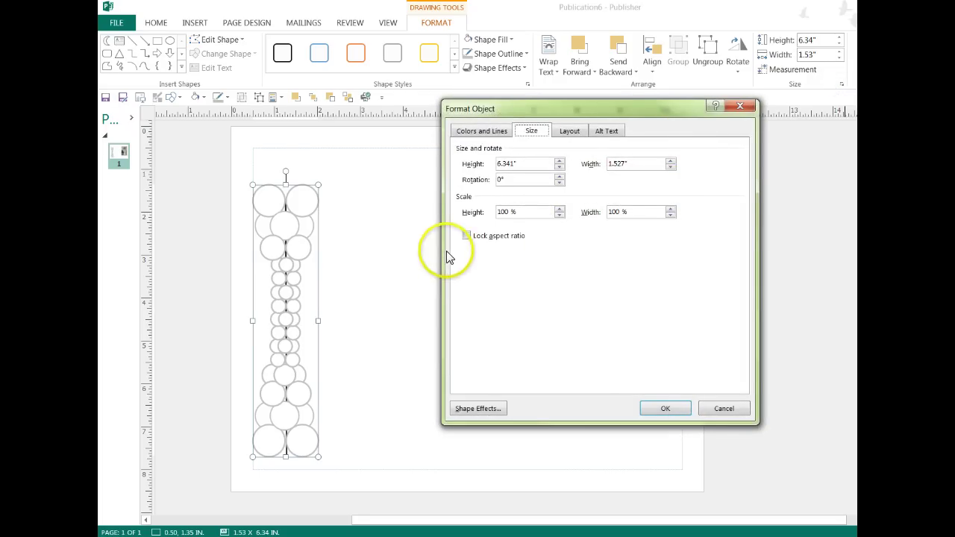
pyautogui.click(466, 235)
pyautogui.click(654, 408)
pyautogui.click(805, 424)
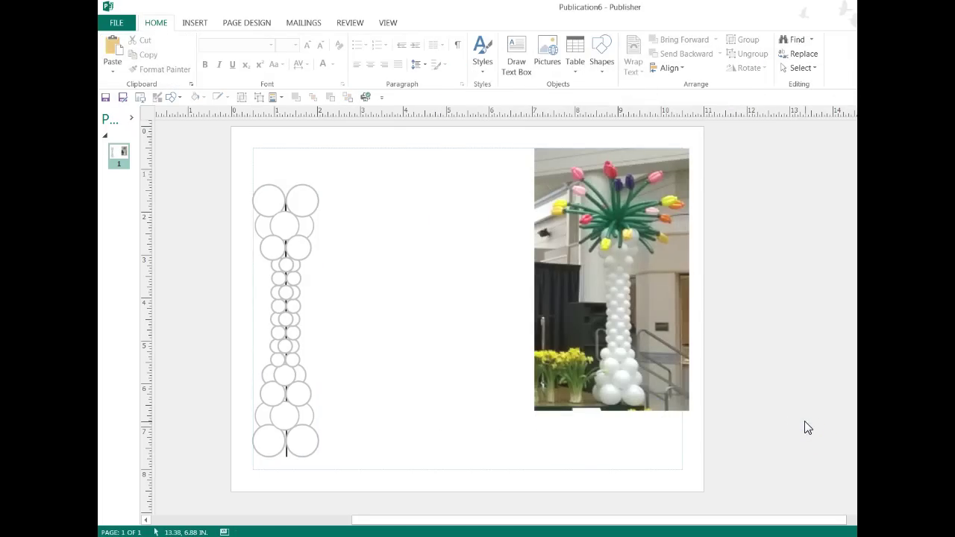
# - Move the column slightly inward and down so its base sits just above the page's bottom margin
pyautogui.click(816, 420)
pyautogui.click(269, 203)
pyautogui.moveTo(268, 203); pyautogui.dragTo(274, 214)
pyautogui.click(390, 208)
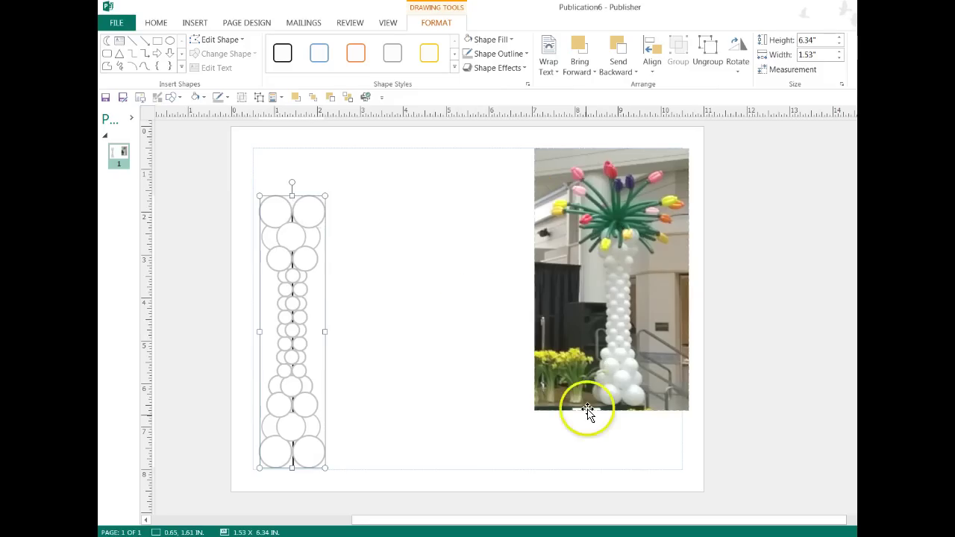
pyautogui.click(437, 367)
# - Draw a text box about 3.13 by 6.77 inches between the column and the photo and give it a blue outline
pyautogui.click(511, 66)
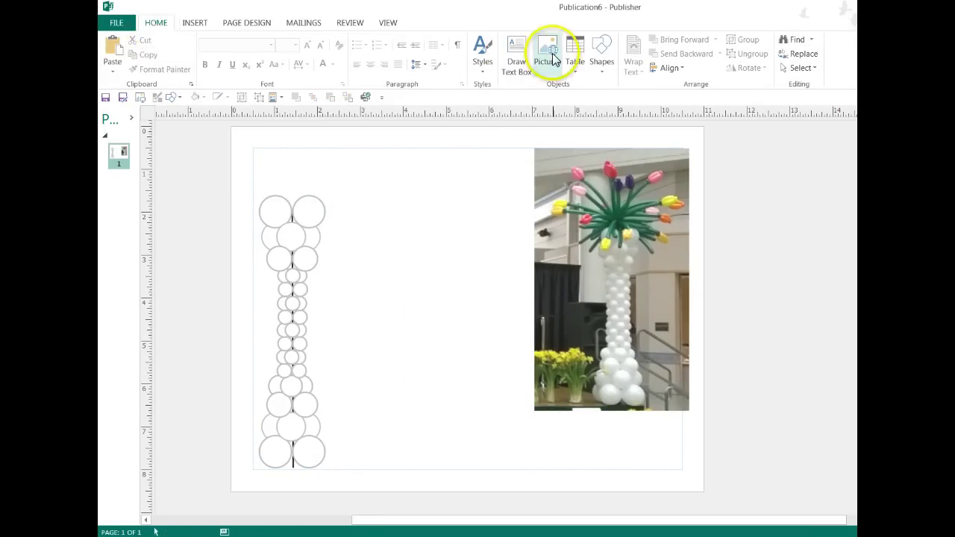
pyautogui.click(520, 47)
pyautogui.moveTo(369, 162)
pyautogui.mouseDown()
pyautogui.moveTo(385, 212)
pyautogui.moveTo(524, 439)
pyautogui.moveTo(513, 460)
pyautogui.mouseUp()
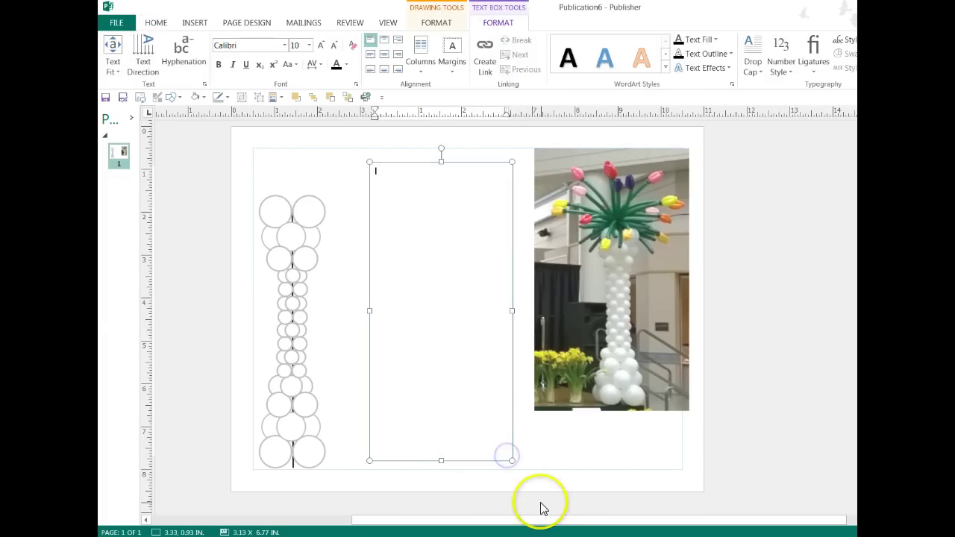
pyautogui.click(227, 97)
pyautogui.click(228, 125)
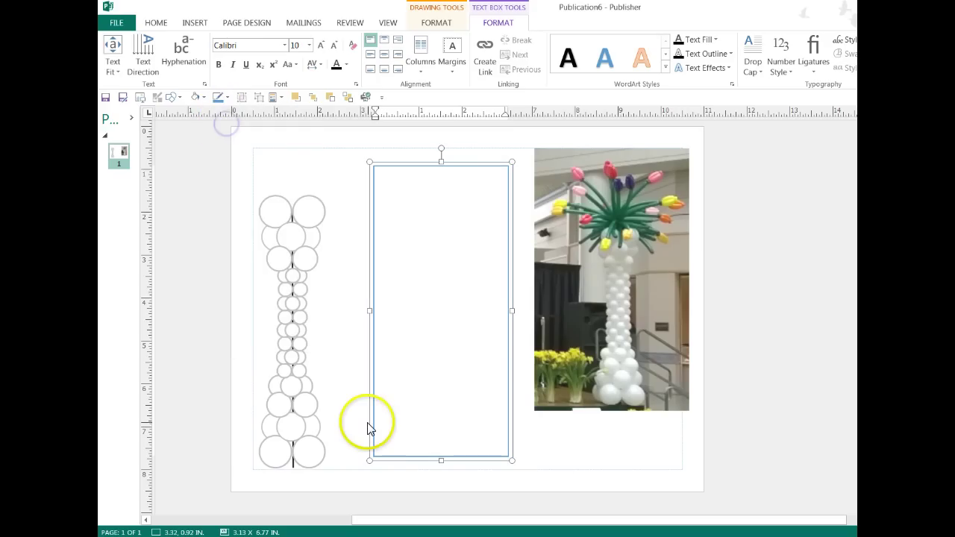
pyautogui.click(544, 462)
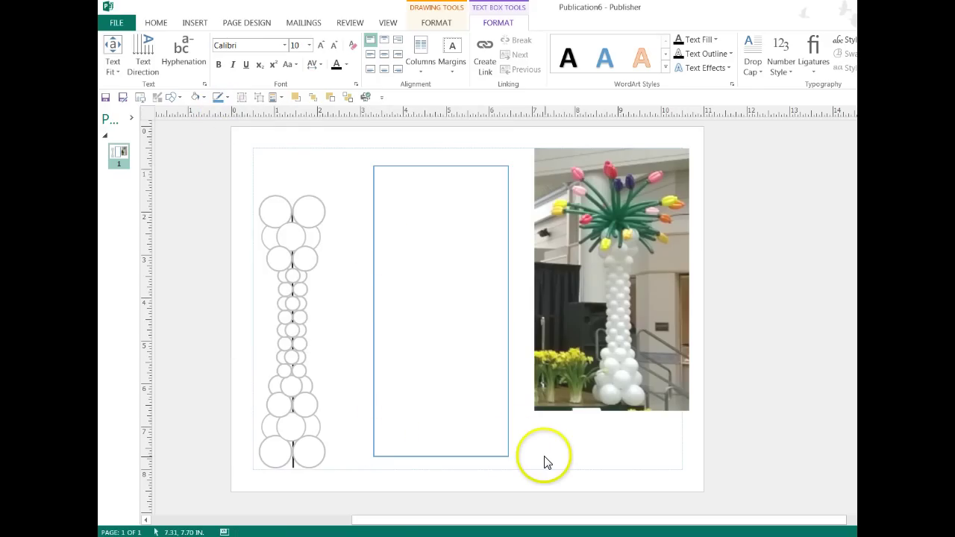
# - In the text box, list 2.0, 1.5, 1.0 and .4 on separate lines at font size 20, under the heading "6' pole" and a blank line
pyautogui.click(393, 187)
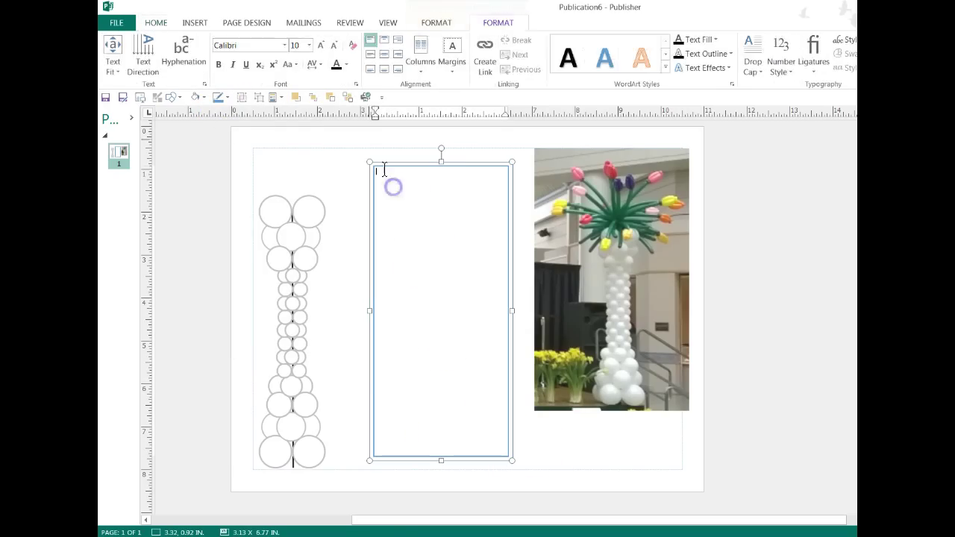
pyautogui.click(320, 45)
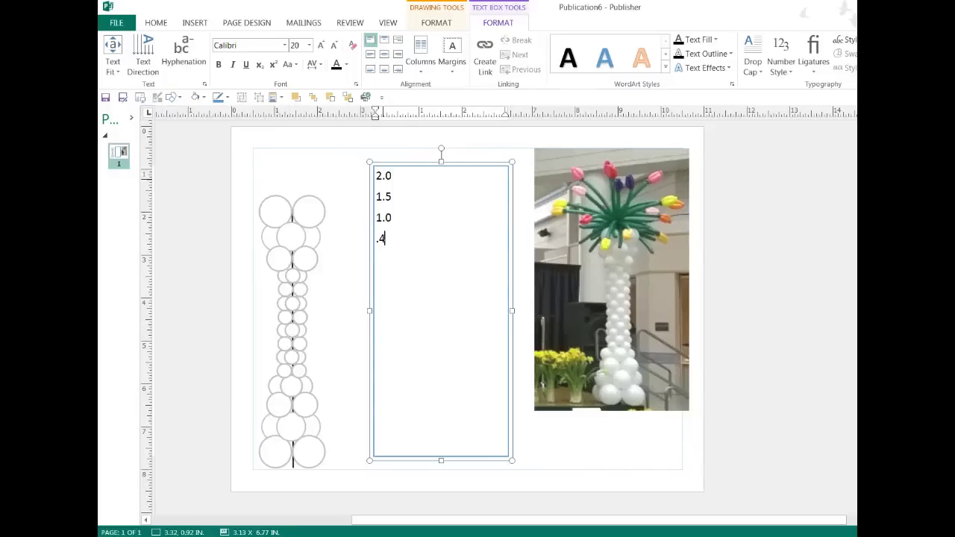
pyautogui.click(377, 175)
pyautogui.press('Return')
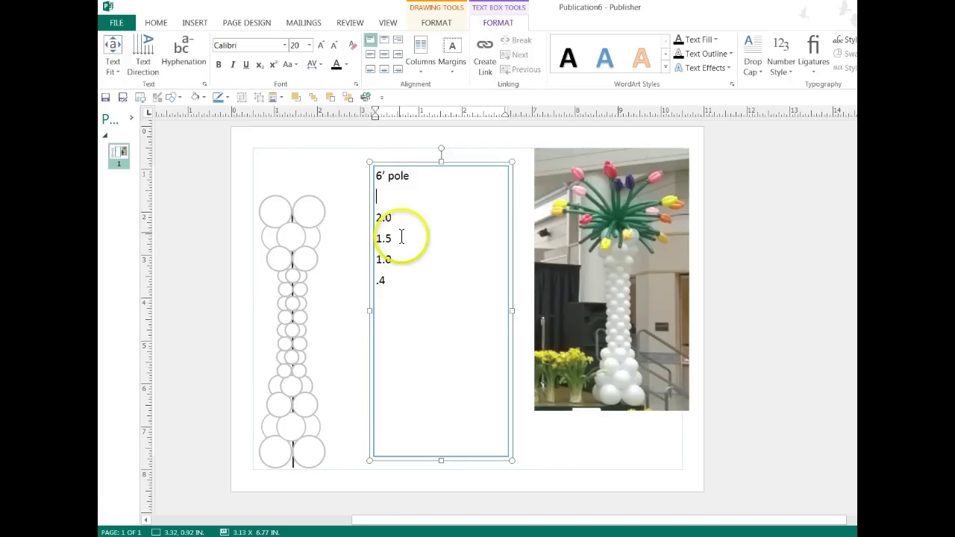
# - Add "(12)" after .4 and continue the list with .6, 1.0, 1.5 and 2.0 on separate lines
pyautogui.click(397, 283)
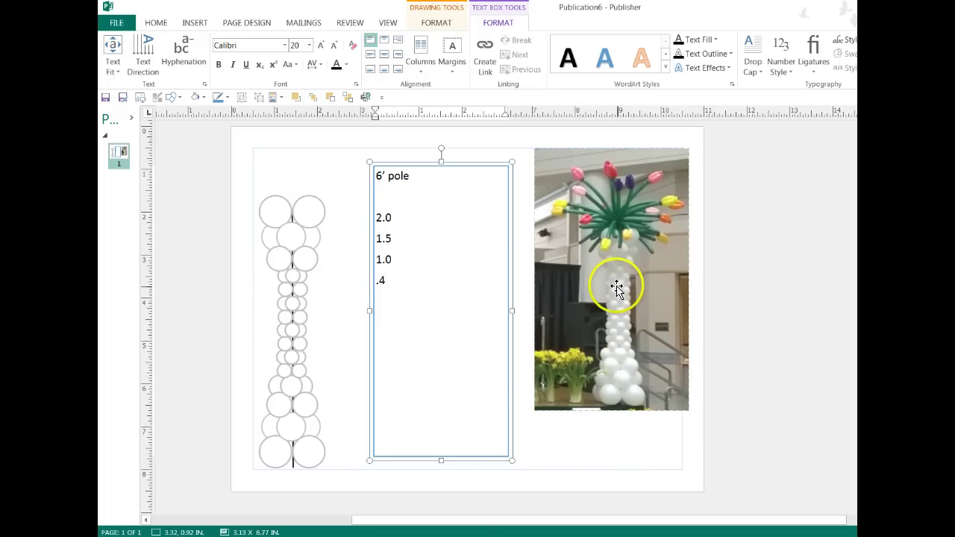
pyautogui.click(422, 272)
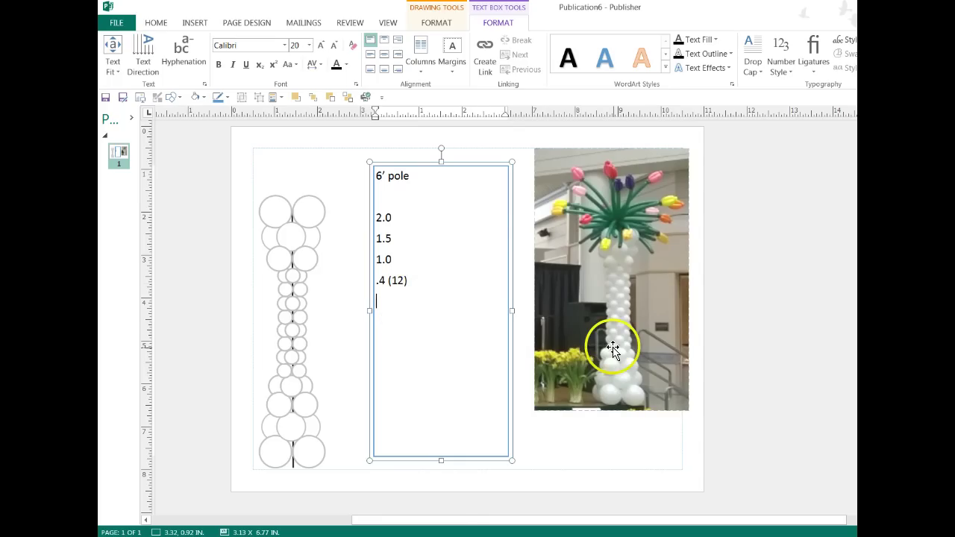
pyautogui.press('Return')
pyautogui.write('.6')
pyautogui.press('Return')
pyautogui.write('1.0')
pyautogui.press('Return')
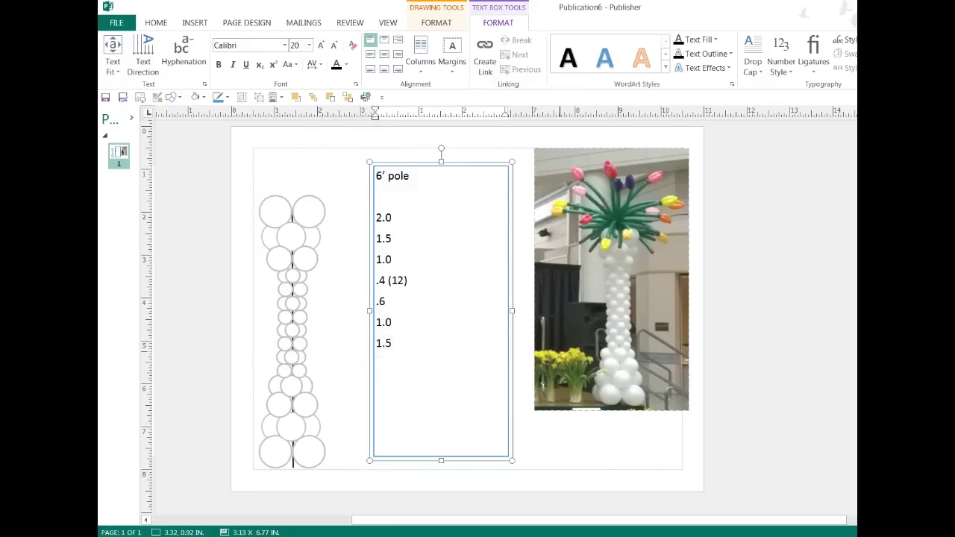
# - Add –11" after the first 2.0 and - 5" after .4 (12) in the cluster list
pyautogui.click(431, 217)
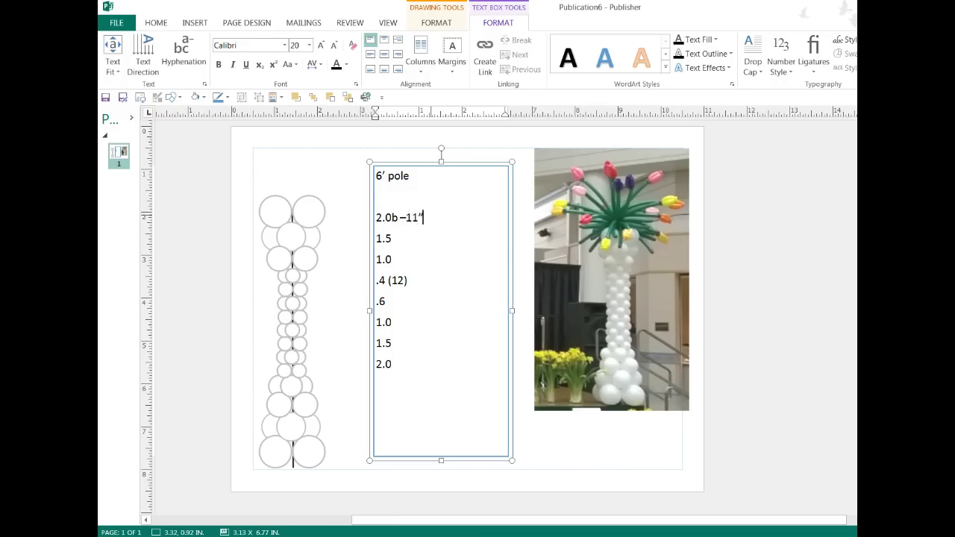
pyautogui.click(426, 277)
pyautogui.scroll(1, 405, 269)
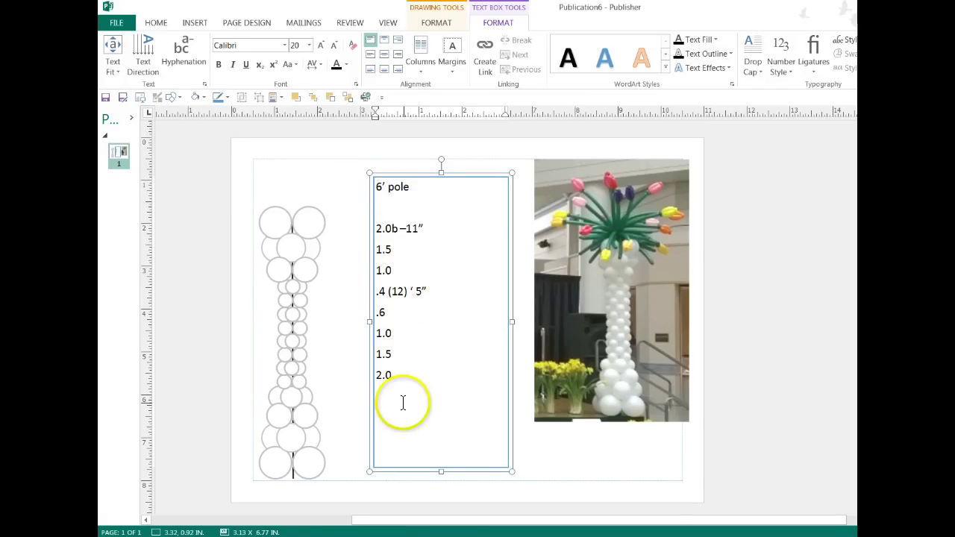
pyautogui.click(410, 291)
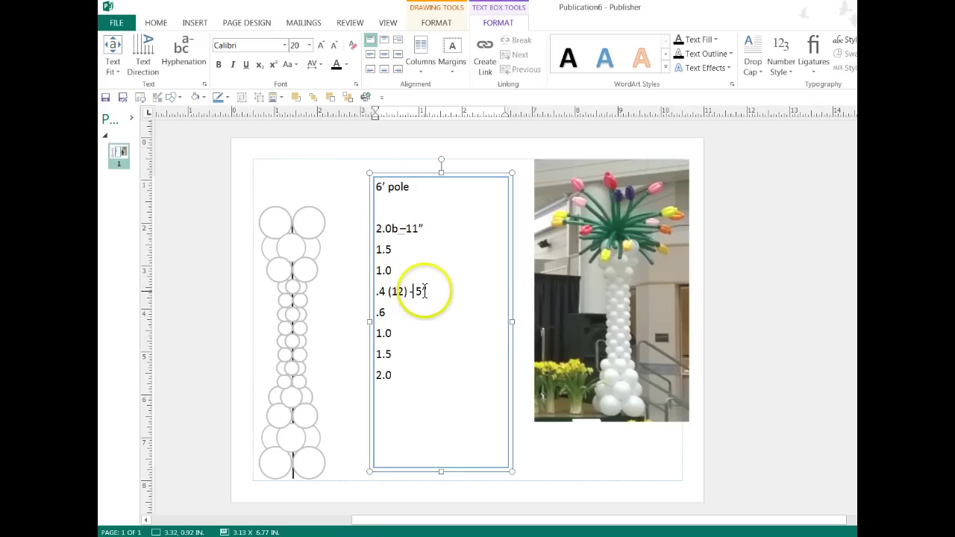
# - Add - 11" after .6 in the list and remove the stray b from the first 2.0 line
pyautogui.click(421, 313)
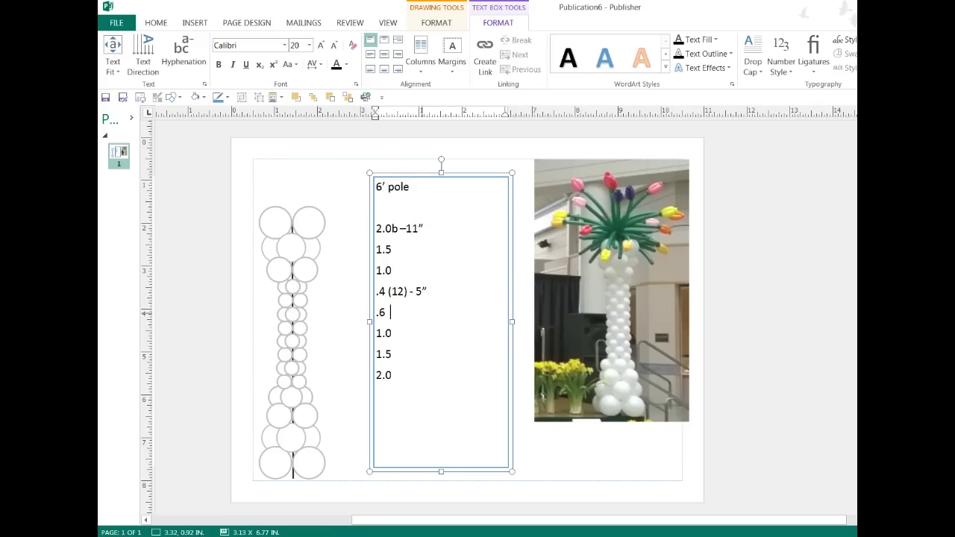
pyautogui.write('"')
pyautogui.scroll(4, 420, 313)
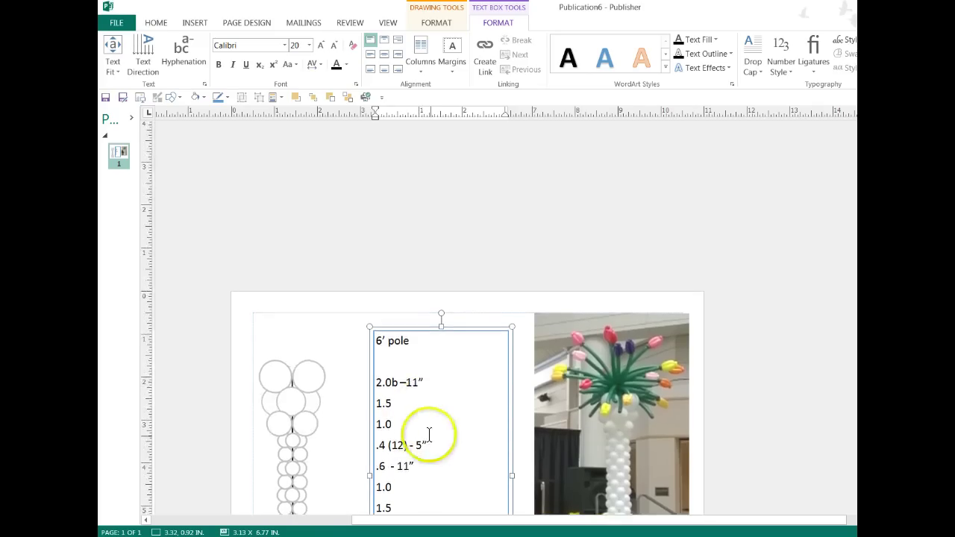
pyautogui.scroll(-3, 469, 396)
pyautogui.scroll(-3, 469, 396)
pyautogui.scroll(1, 468, 397)
pyautogui.press('Up')
pyautogui.press('Up')
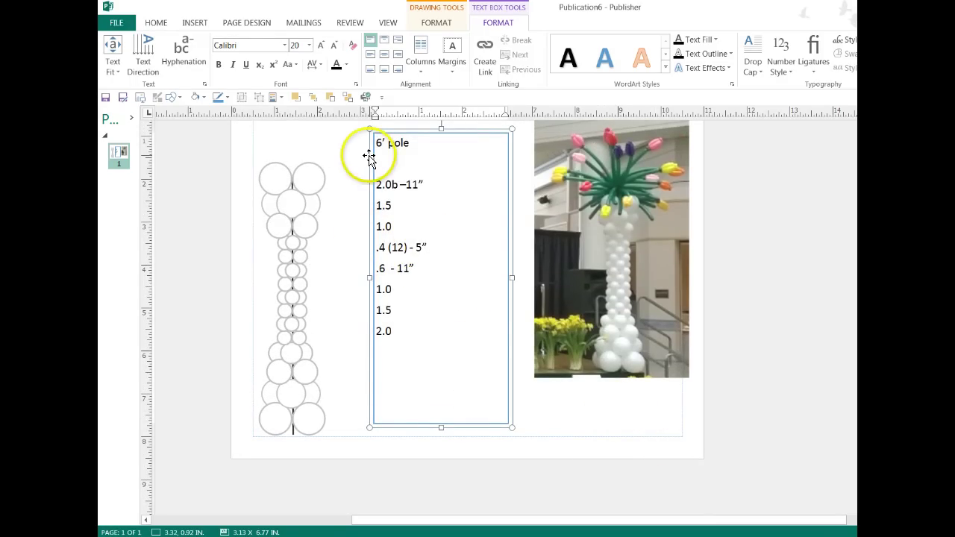
pyautogui.click(390, 184)
pyautogui.press('Delete')
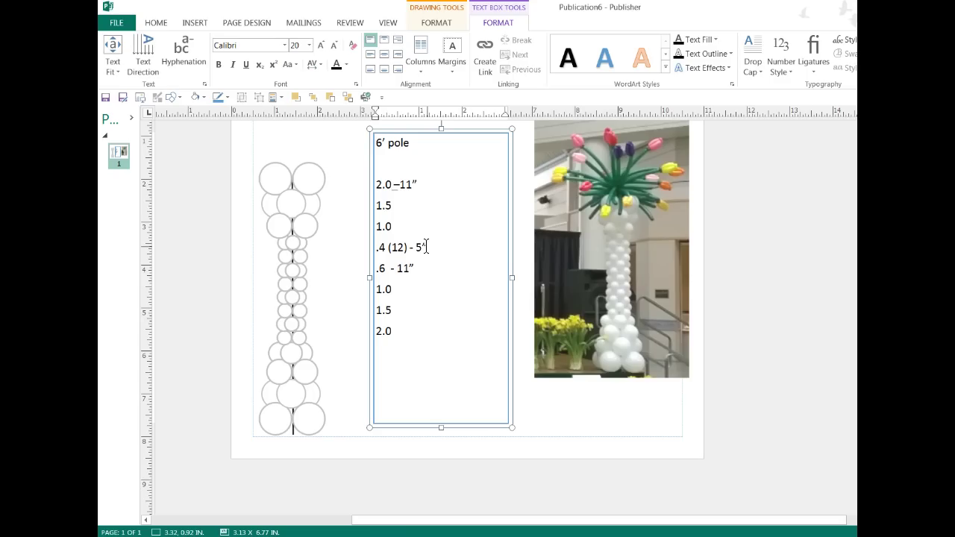
pyautogui.click(409, 336)
# - Move the text box off the page beyond the photo and the balloon column off the opposite page edge into the scratch area
pyautogui.moveTo(391, 132); pyautogui.dragTo(732, 135)
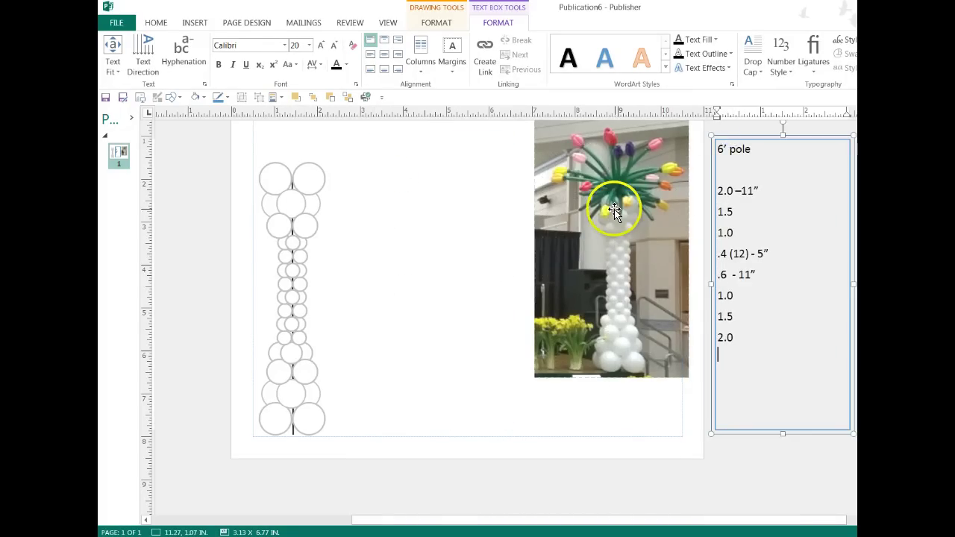
pyautogui.moveTo(284, 175); pyautogui.dragTo(206, 171)
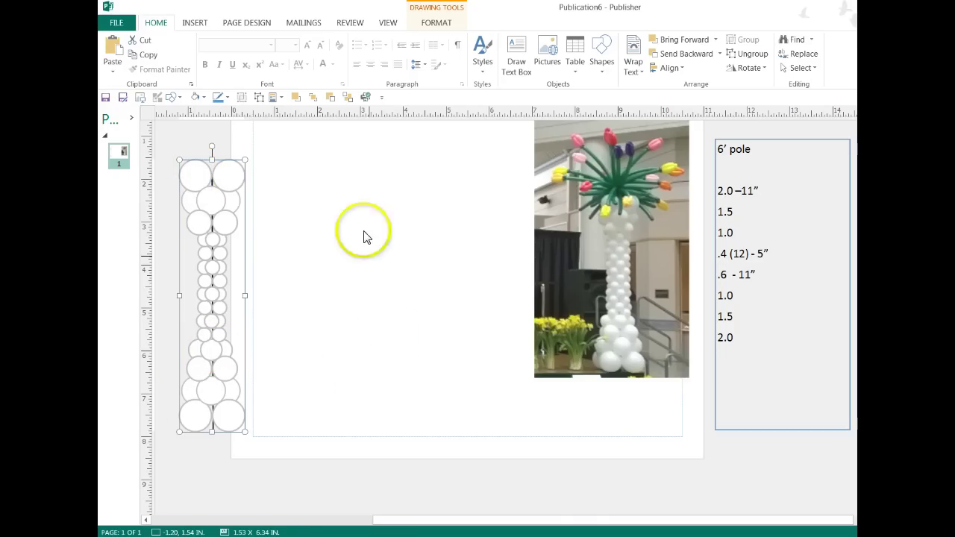
# - Hide the scratch area and show it again
pyautogui.click(386, 23)
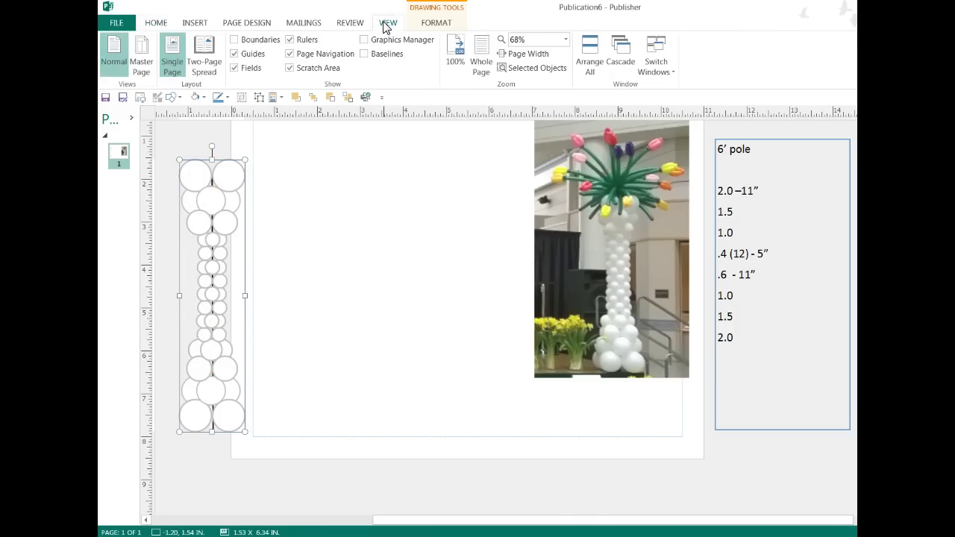
pyautogui.click(289, 69)
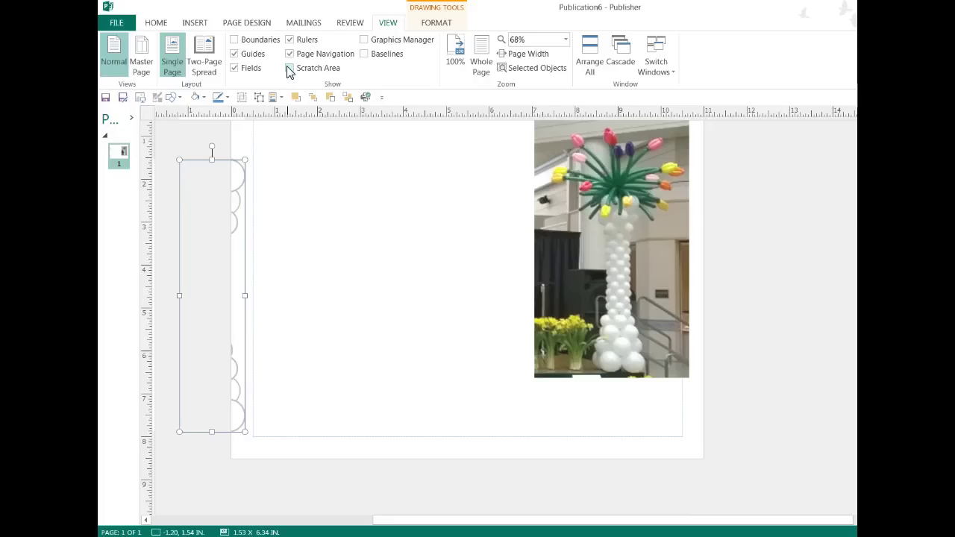
pyautogui.click(290, 69)
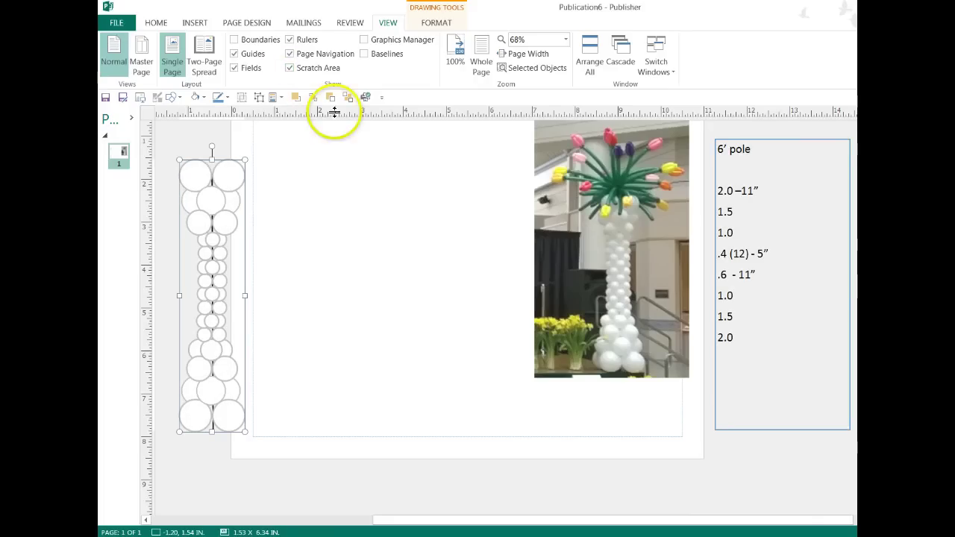
pyautogui.click(157, 23)
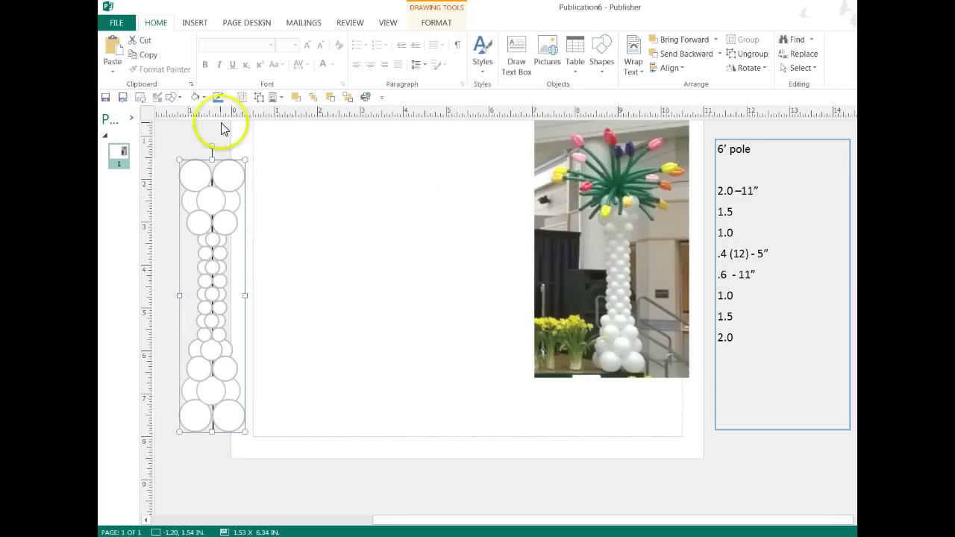
# - Draw an upright crescent moon shape about 0.85 by 2.20 inches on the empty part of the page
pyautogui.click(171, 97)
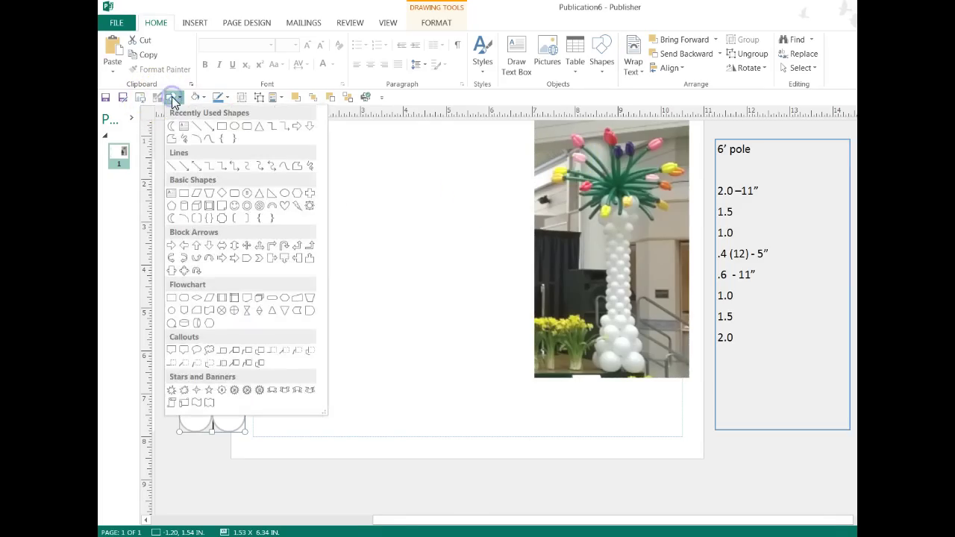
pyautogui.click(170, 122)
pyautogui.moveTo(322, 241); pyautogui.dragTo(357, 333)
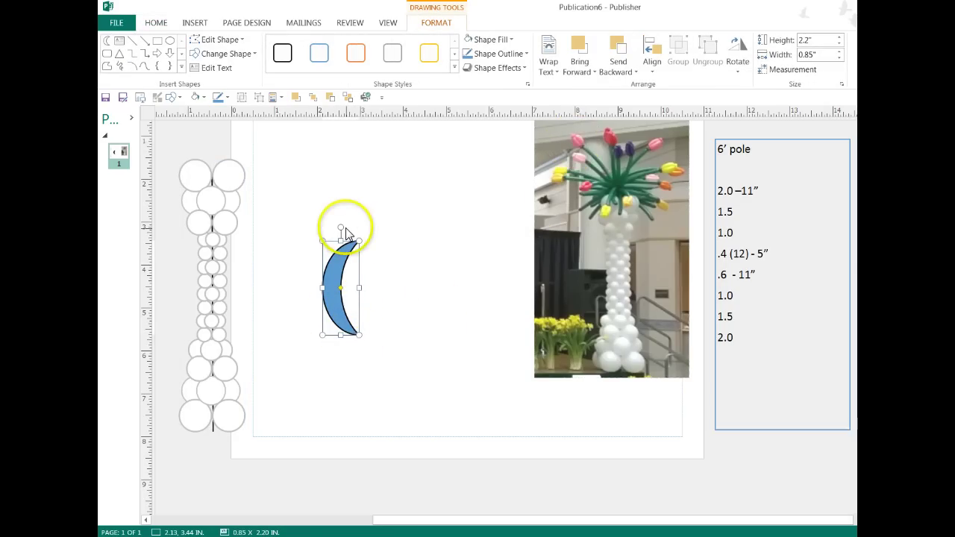
pyautogui.moveTo(334, 273); pyautogui.dragTo(416, 314)
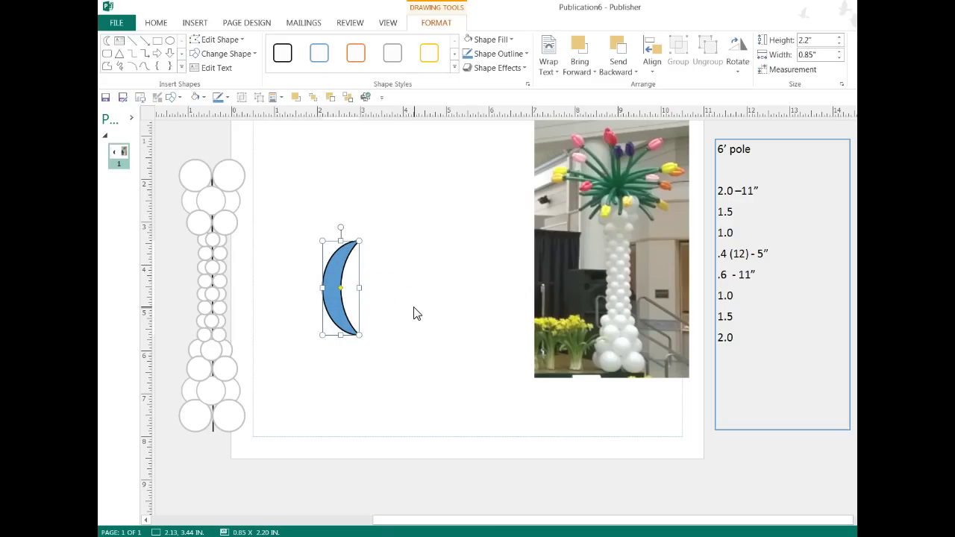
pyautogui.click(414, 302)
# - Duplicate the crescent, flip the copy horizontally and place it against the original so their tips meet
pyautogui.click(330, 277)
pyautogui.hotkey('ctrl', 'd')
pyautogui.moveTo(344, 263); pyautogui.dragTo(396, 252)
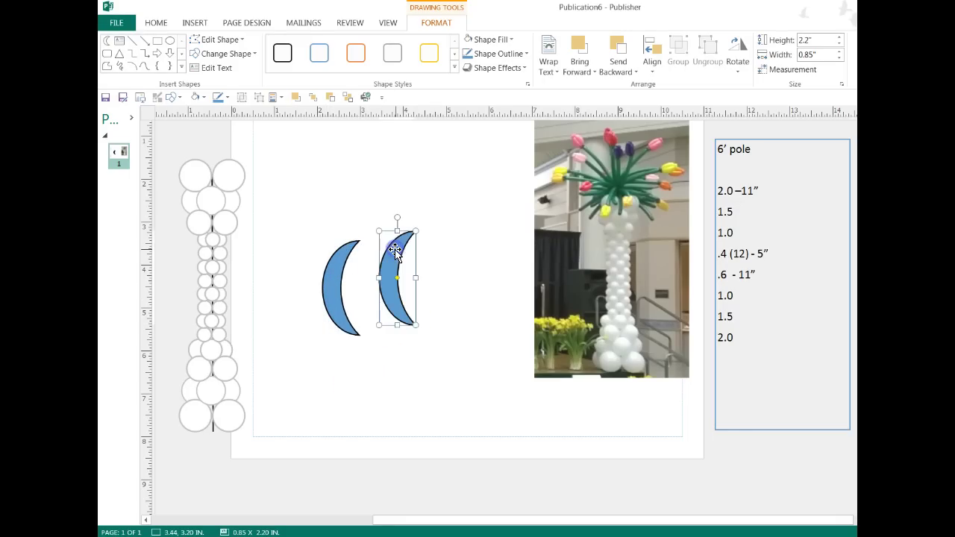
pyautogui.click(737, 54)
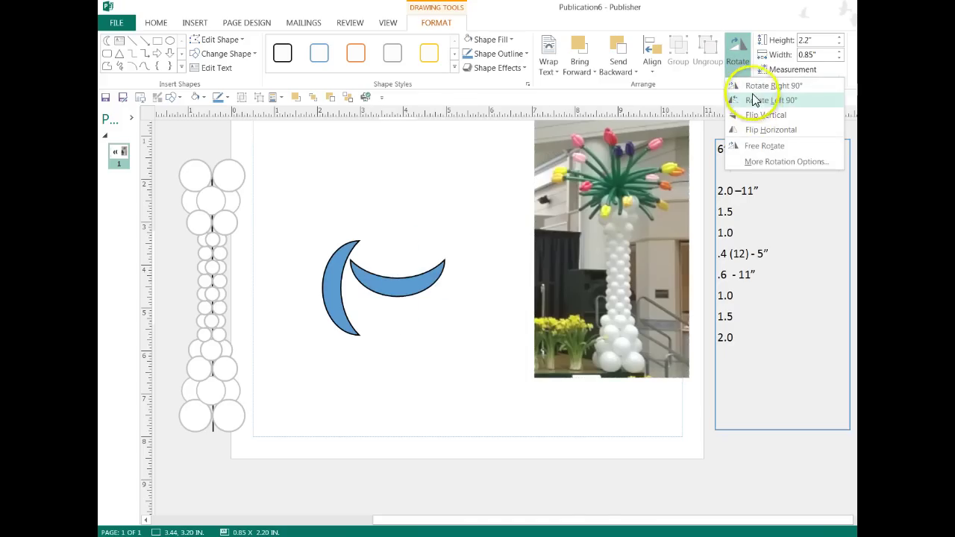
pyautogui.click(757, 123)
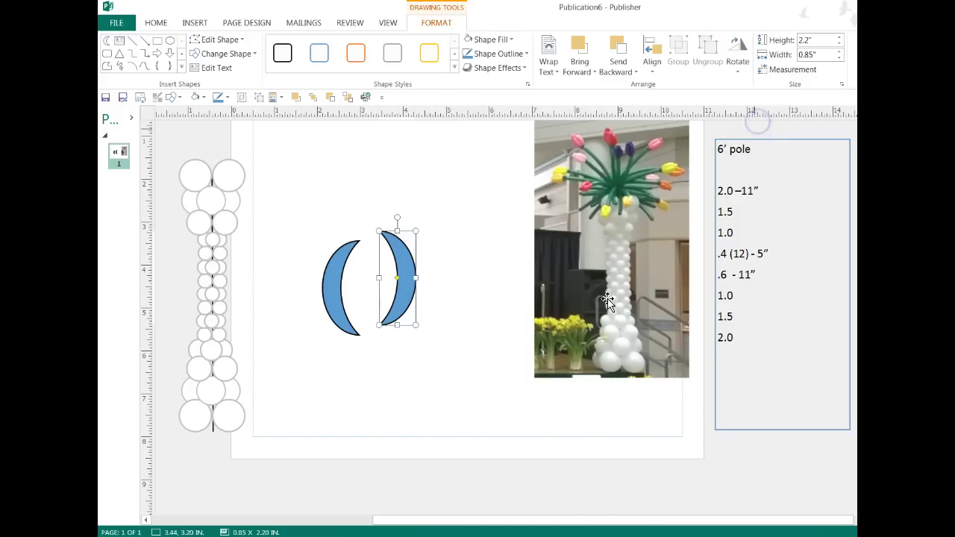
pyautogui.moveTo(406, 298); pyautogui.dragTo(380, 301)
pyautogui.click(405, 397)
# - Draw an upright oval about 0.82 by 2.01 inches and centre it between the two crescents
pyautogui.click(171, 97)
pyautogui.click(230, 127)
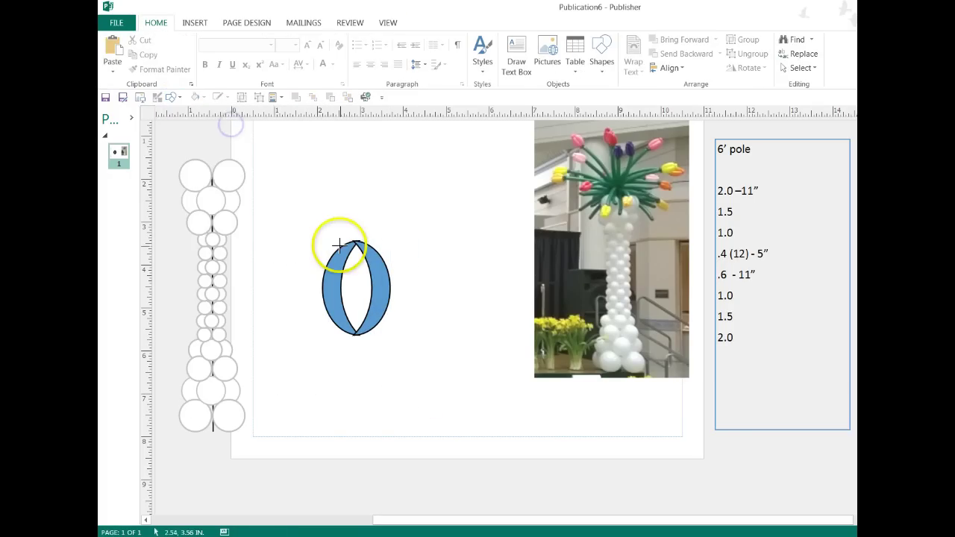
pyautogui.moveTo(341, 245); pyautogui.dragTo(376, 328)
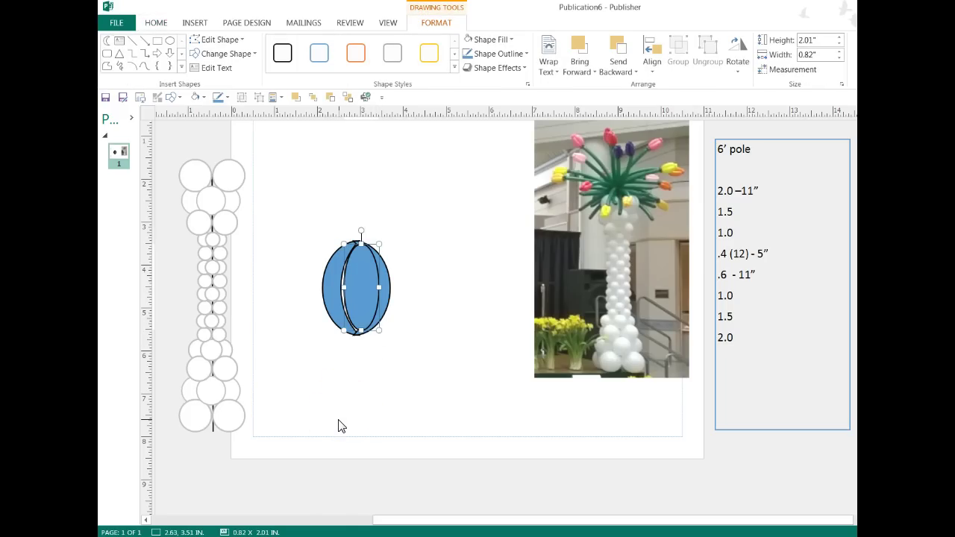
pyautogui.press('Left')
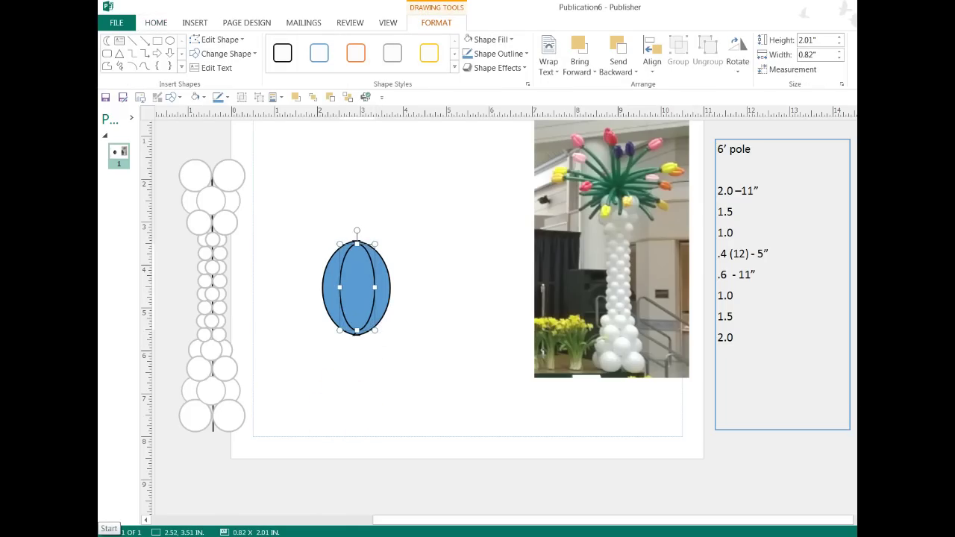
pyautogui.press('Escape')
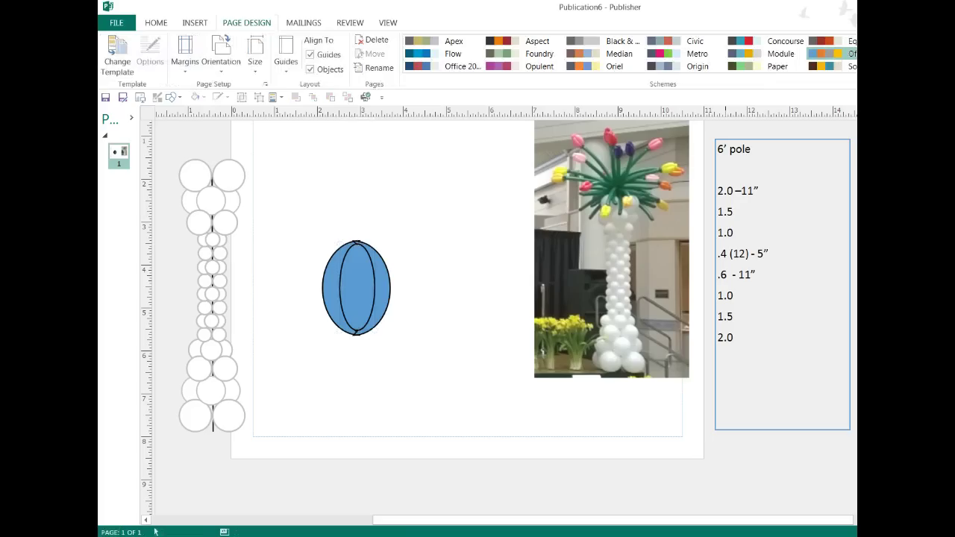
# - Send the centre oval behind the two crescents
pyautogui.click(359, 286)
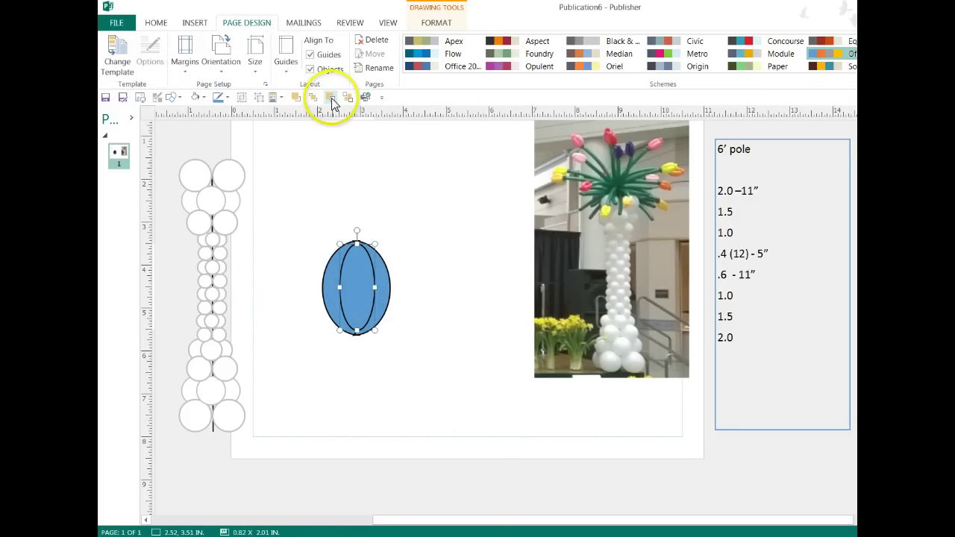
pyautogui.click(332, 100)
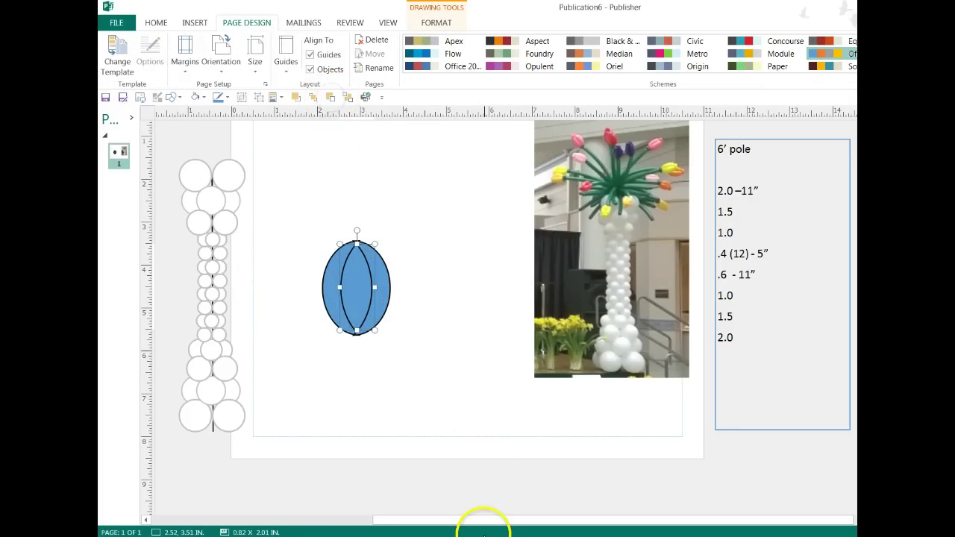
pyautogui.click(430, 371)
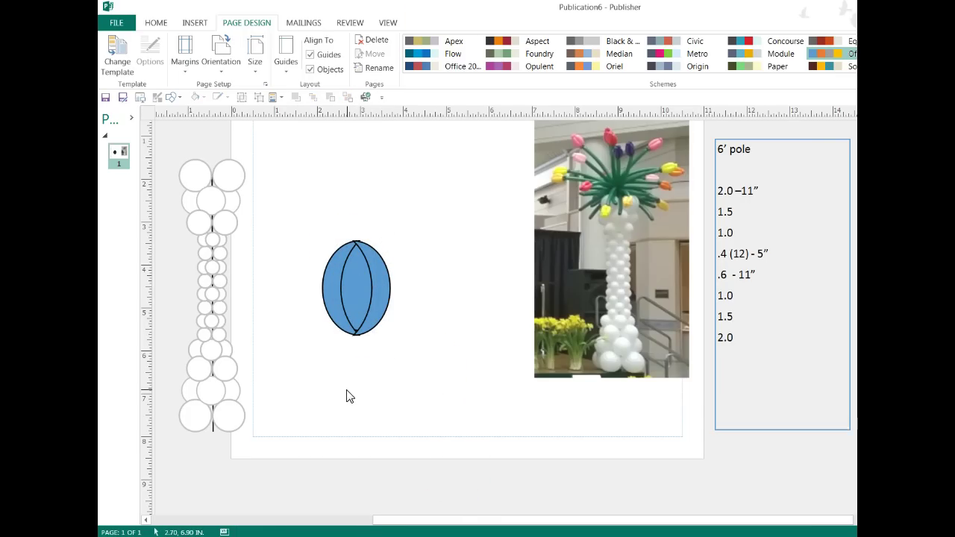
pyautogui.click(411, 399)
pyautogui.click(349, 316)
pyautogui.click(277, 153)
pyautogui.click(252, 144)
# - Draw a small oval about 0.38 by 0.32 inches at the tulip's upper tip and place a copy beside it
pyautogui.click(172, 97)
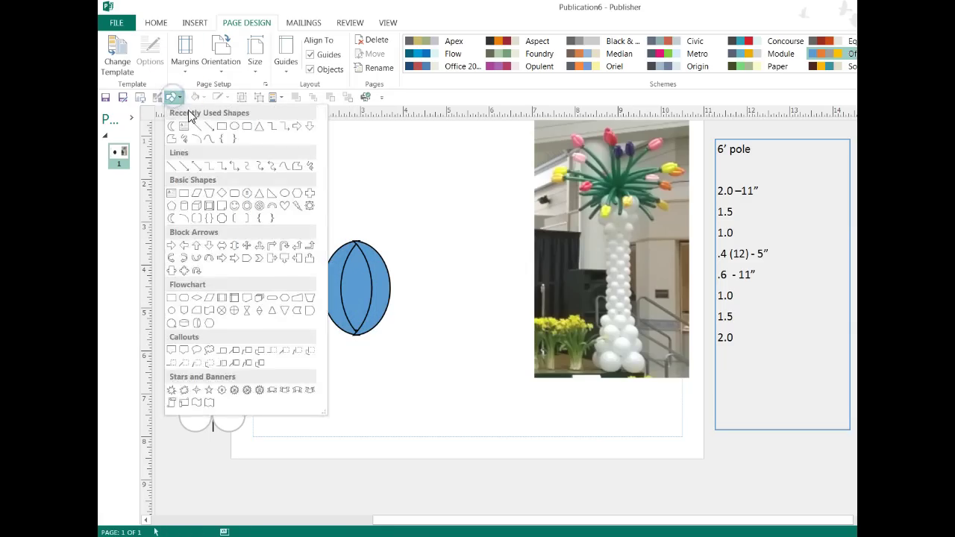
pyautogui.click(236, 127)
pyautogui.moveTo(337, 231)
pyautogui.mouseDown()
pyautogui.moveTo(357, 246)
pyautogui.moveTo(365, 240)
pyautogui.mouseUp()
pyautogui.click(355, 244)
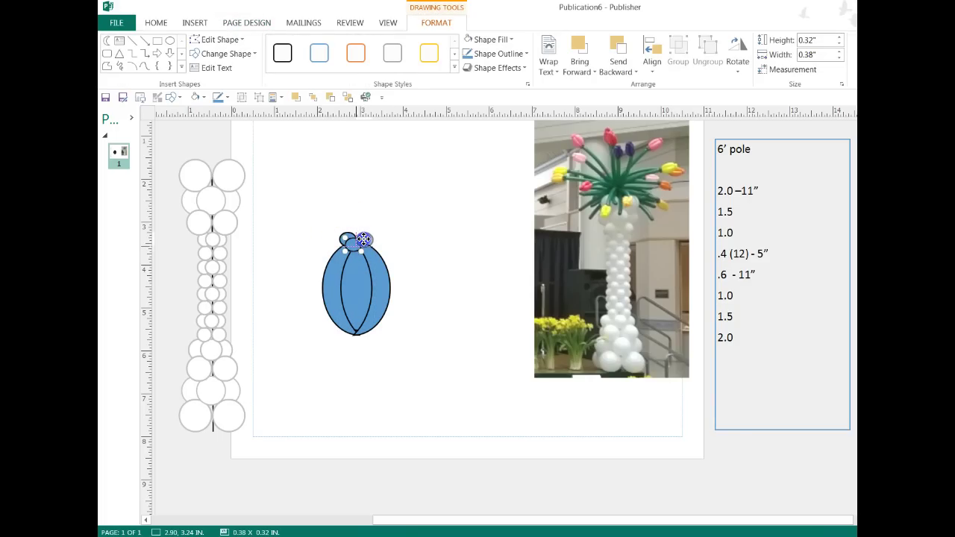
pyautogui.click(416, 318)
# - Group all the tulip shapes and save the group as a building block in the Page Parts gallery
pyautogui.moveTo(288, 202)
pyautogui.mouseDown()
pyautogui.moveTo(321, 373)
pyautogui.moveTo(434, 381)
pyautogui.mouseUp()
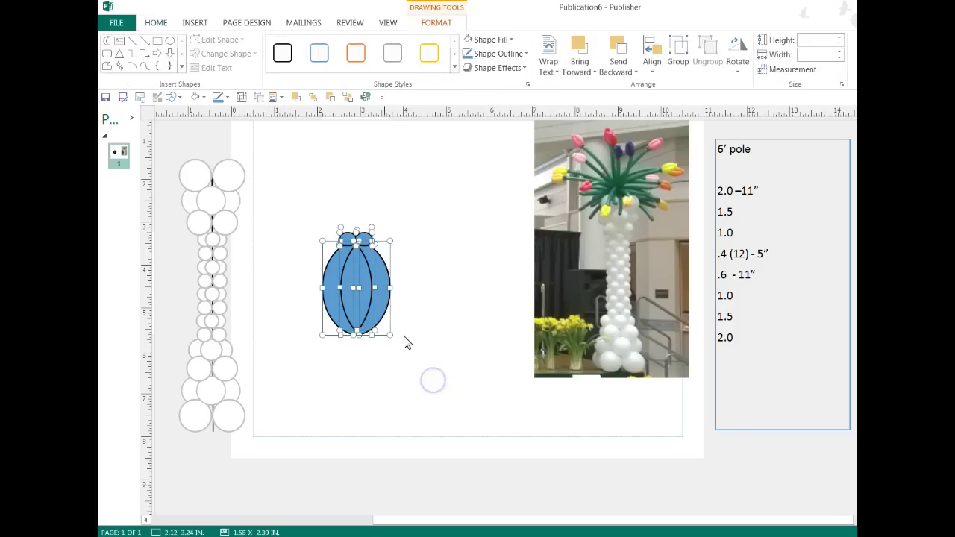
pyautogui.click(241, 97)
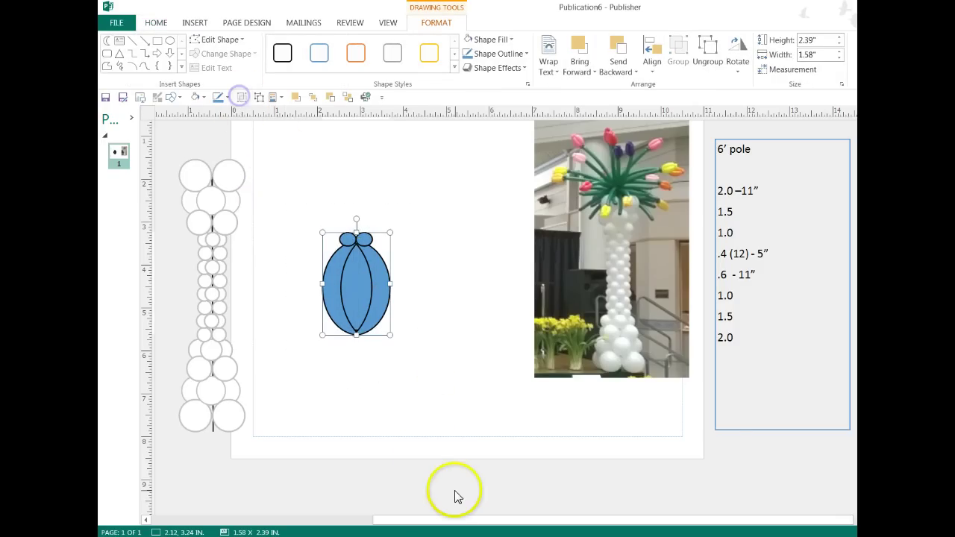
pyautogui.rightClick(357, 289)
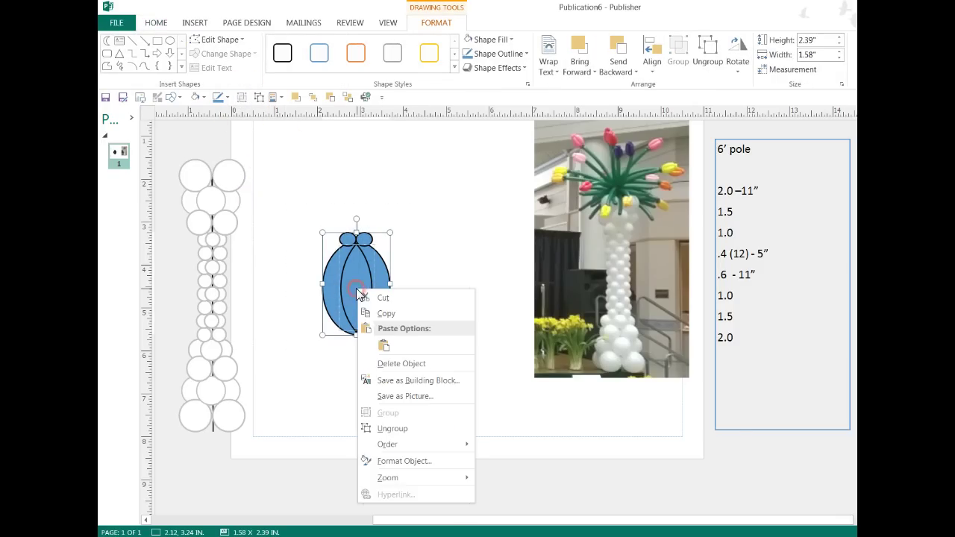
pyautogui.click(400, 381)
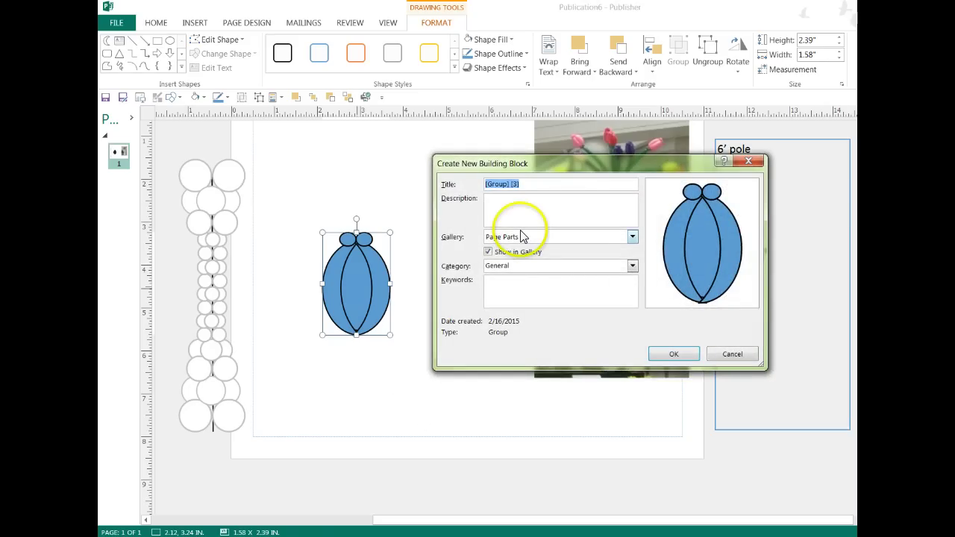
pyautogui.press('Return')
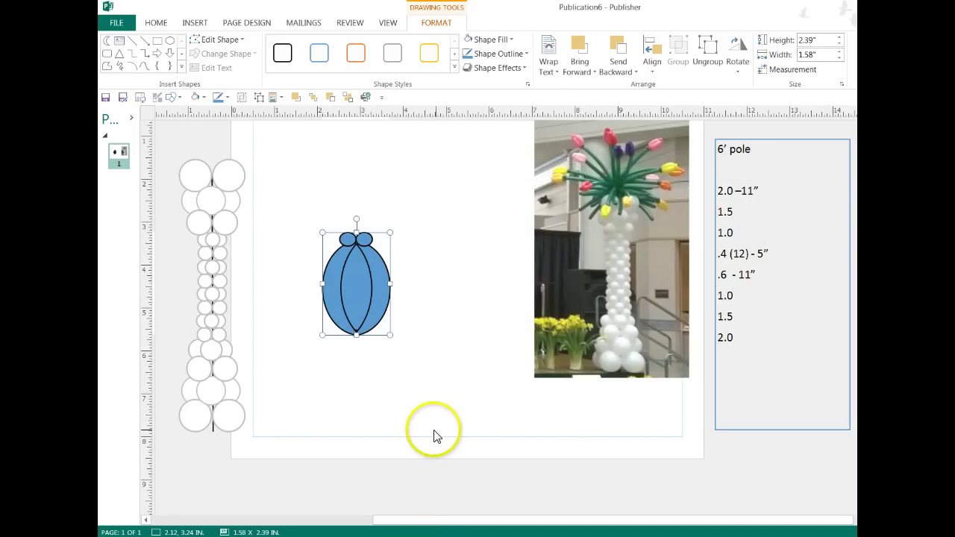
# - Stretch the grouped tulip downward to a height of about 3.06 inches
pyautogui.moveTo(355, 340); pyautogui.dragTo(356, 364)
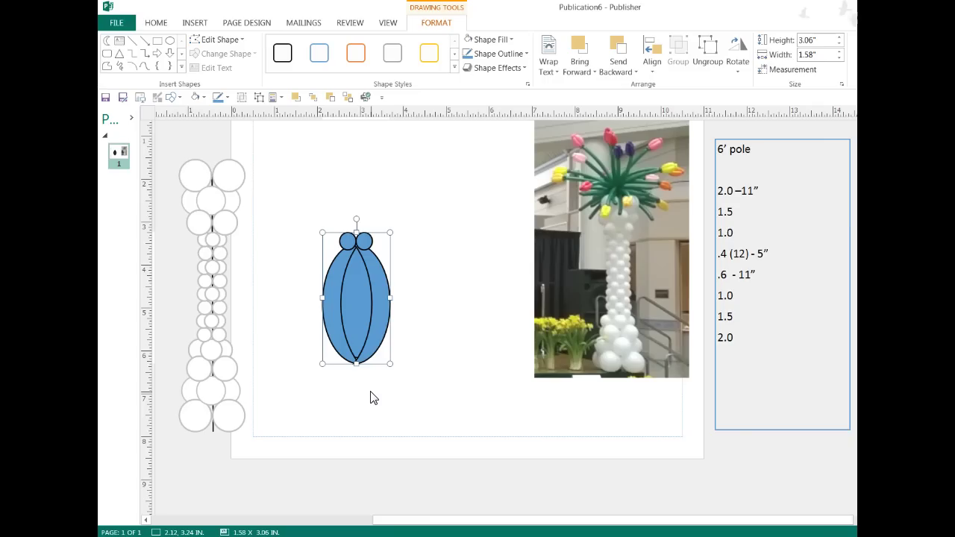
pyautogui.click(371, 396)
pyautogui.click(359, 353)
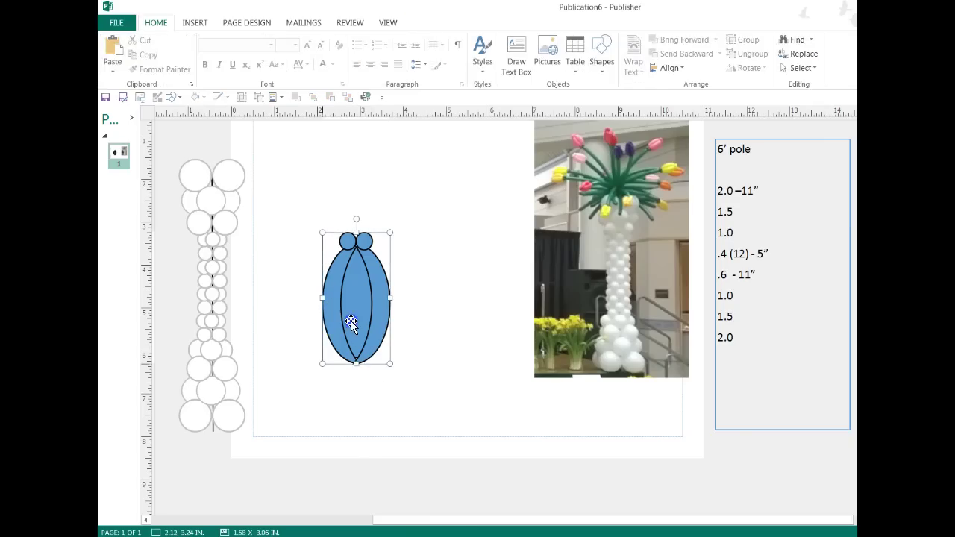
# - Save the stretched tulip group as a building block titled "Longer Tulip" in the Page Parts gallery, General category
pyautogui.rightClick(352, 322)
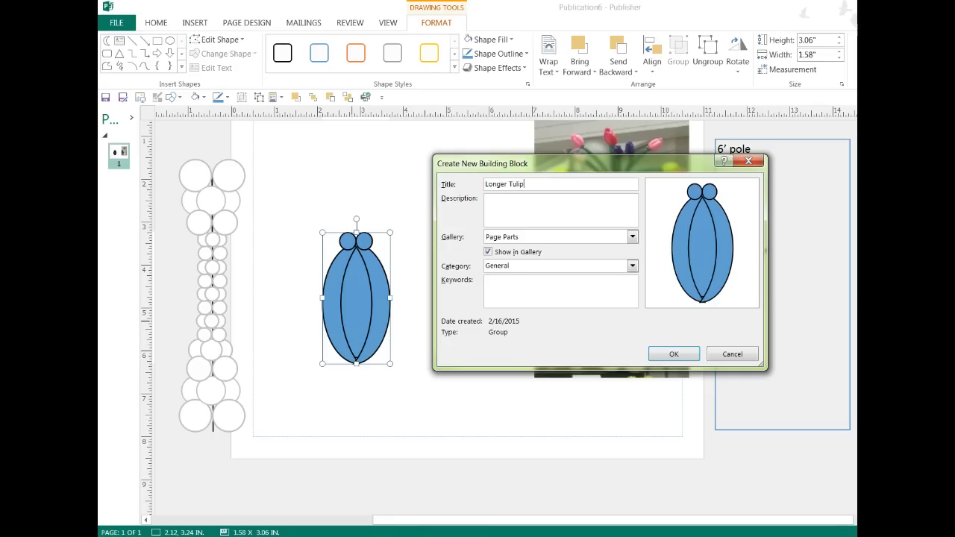
pyautogui.click(673, 353)
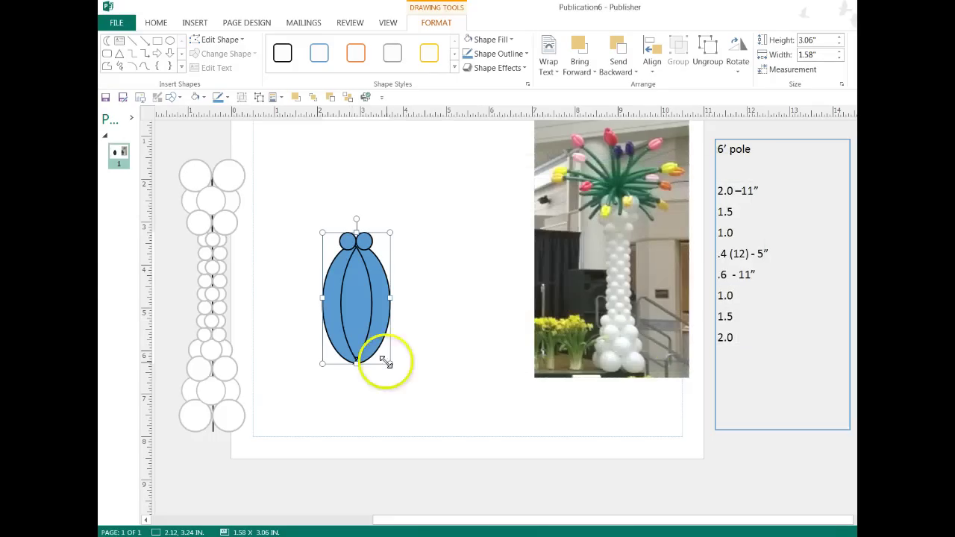
# - Squash the grouped tulip to a height of about 1.7 inches and stretch it back to 3.06 inches
pyautogui.click(369, 325)
pyautogui.click(359, 393)
pyautogui.click(356, 365)
pyautogui.moveTo(358, 306); pyautogui.dragTo(359, 306)
pyautogui.click(365, 468)
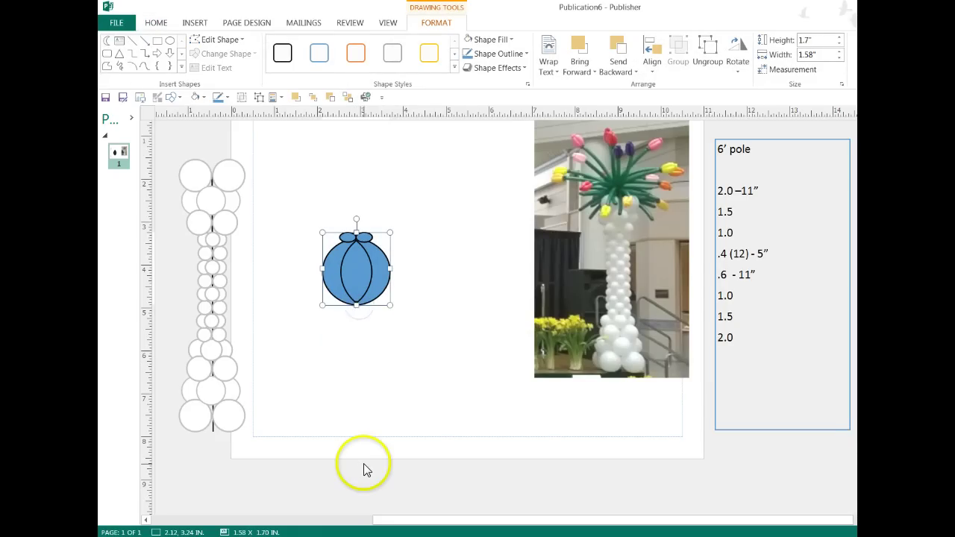
pyautogui.click(359, 306)
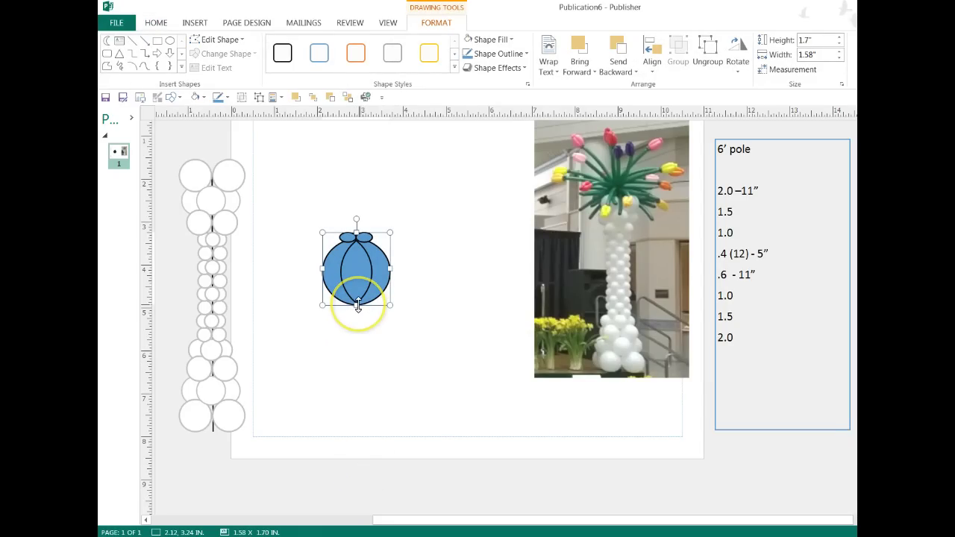
pyautogui.moveTo(359, 305); pyautogui.dragTo(358, 363)
pyautogui.click(479, 388)
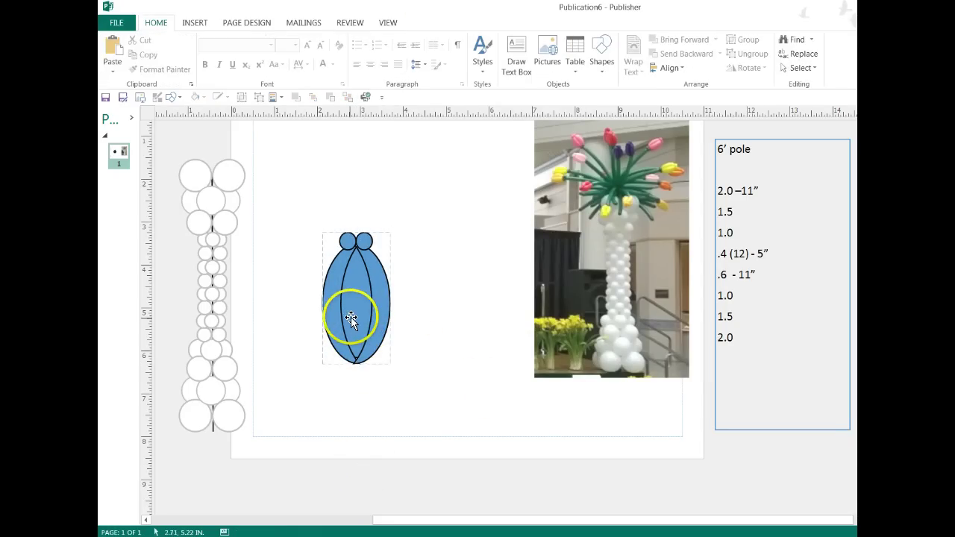
# - Move the long tulip upward on the page to make room for a stem below it
pyautogui.moveTo(353, 318); pyautogui.dragTo(363, 223)
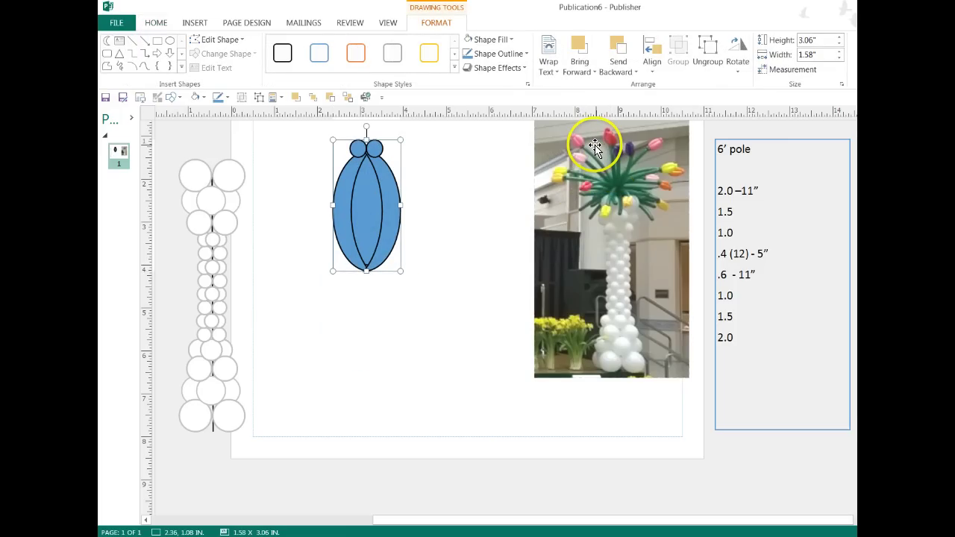
# - Draw a straight stem line about 2 by 2.84 inches below the tulip and make it green at 6 pt weight
pyautogui.click(132, 40)
pyautogui.moveTo(402, 291); pyautogui.dragTo(487, 412)
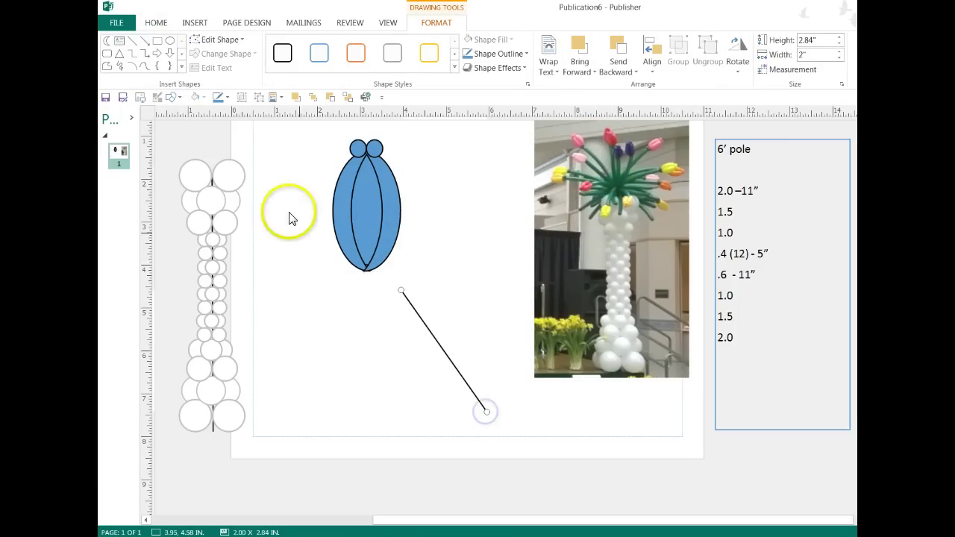
pyautogui.click(228, 97)
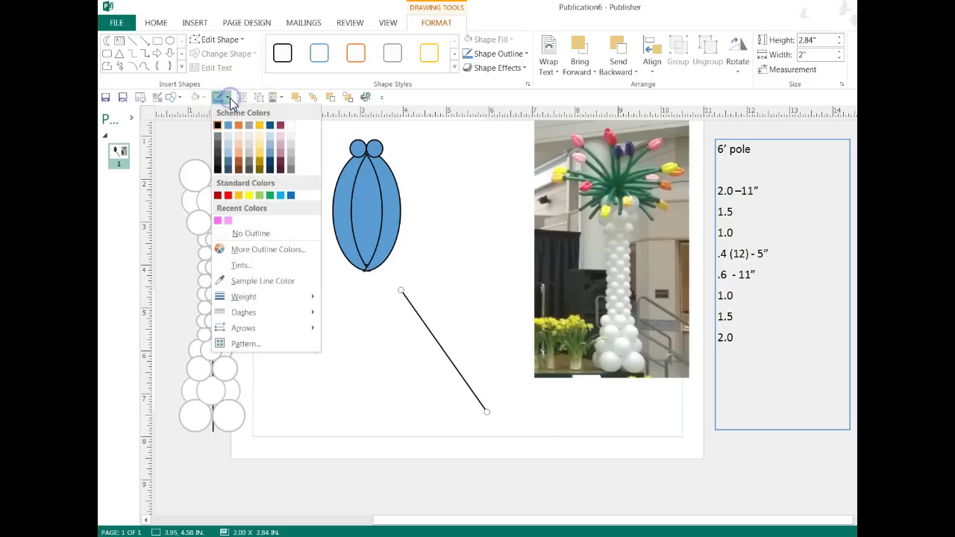
pyautogui.click(269, 196)
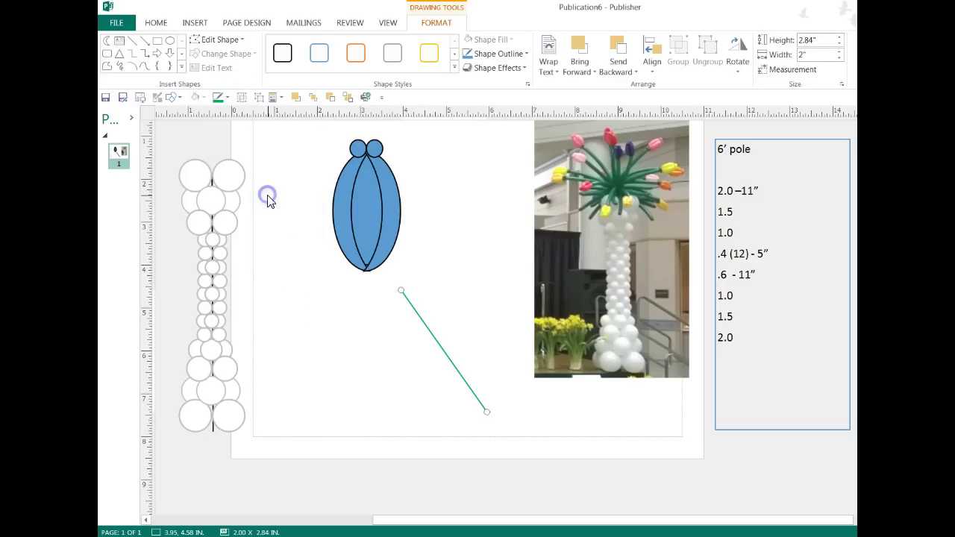
pyautogui.click(222, 97)
pyautogui.moveTo(254, 299)
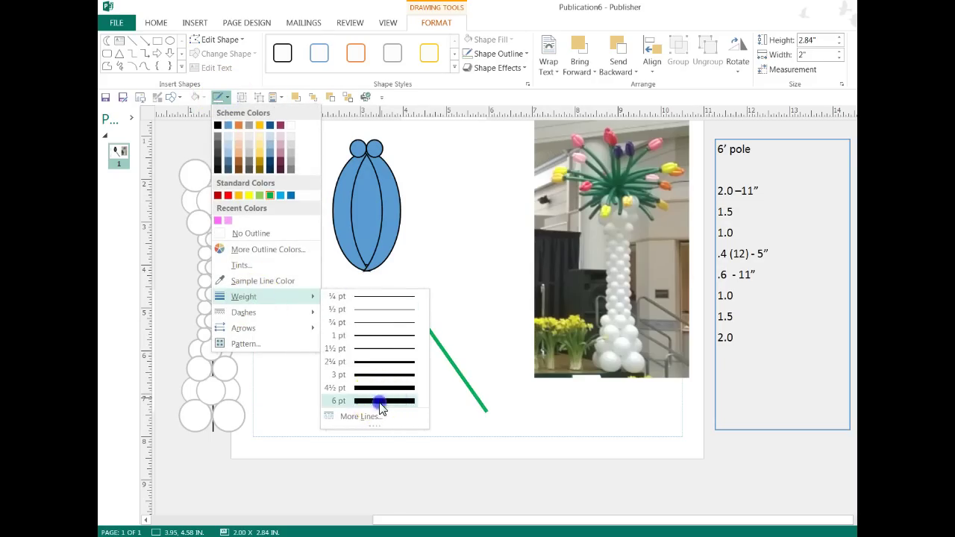
pyautogui.click(380, 400)
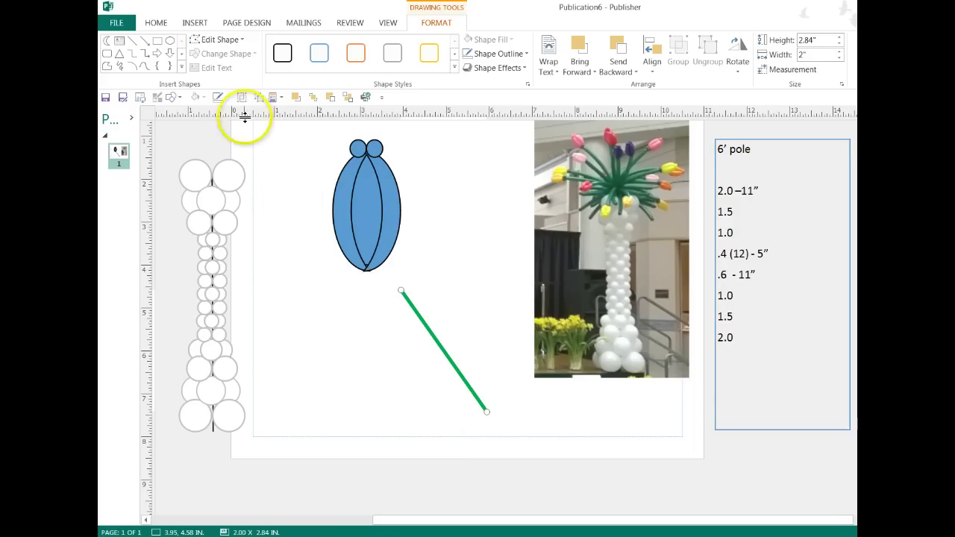
# - Delete the straight green stem line
pyautogui.click(227, 97)
pyautogui.moveTo(250, 304)
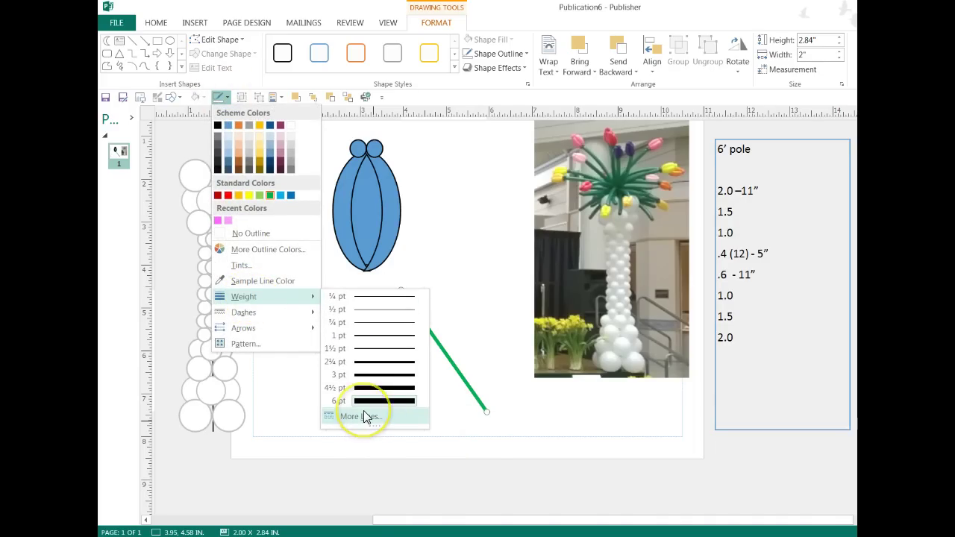
pyautogui.click(295, 409)
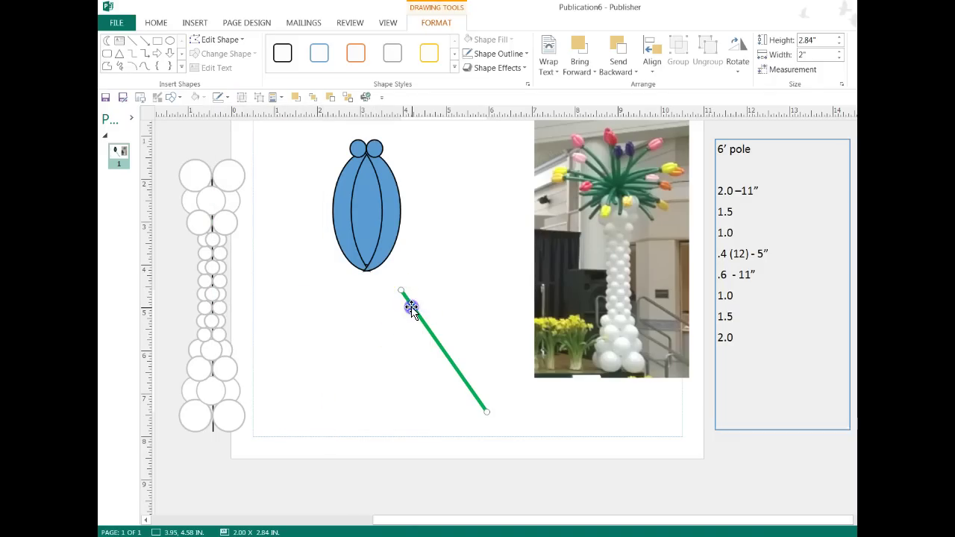
pyautogui.press('Delete')
# - Draw a curved stem outline about 2.08 by 4.54 inches from the tulip's base with the Curve tool, rounding its lower end
pyautogui.click(177, 101)
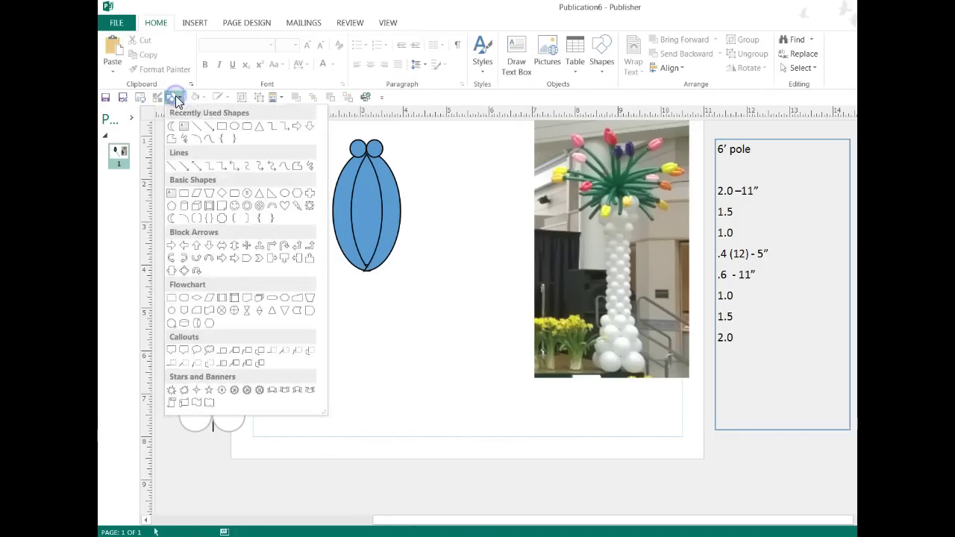
pyautogui.click(195, 141)
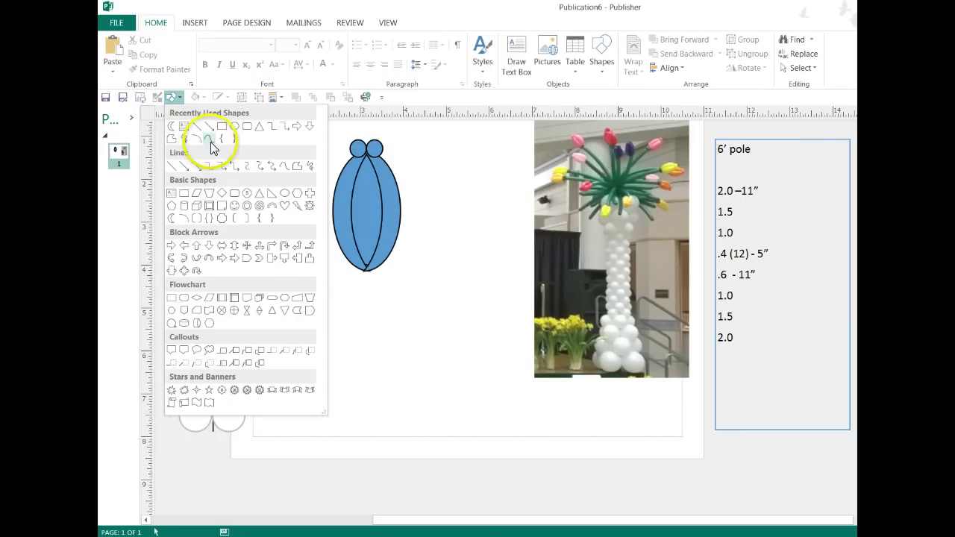
pyautogui.click(209, 141)
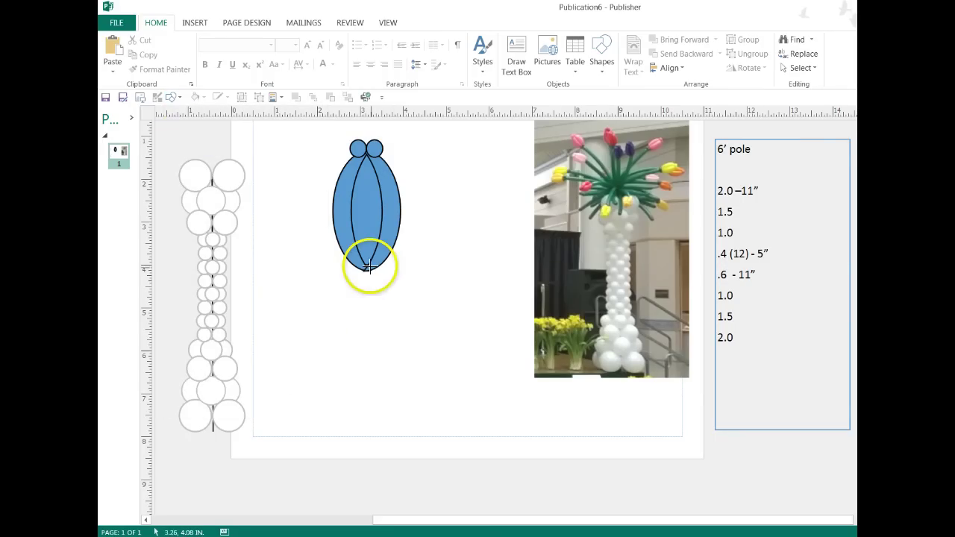
pyautogui.moveTo(368, 267); pyautogui.dragTo(405, 300)
pyautogui.click(429, 335)
pyautogui.click(441, 375)
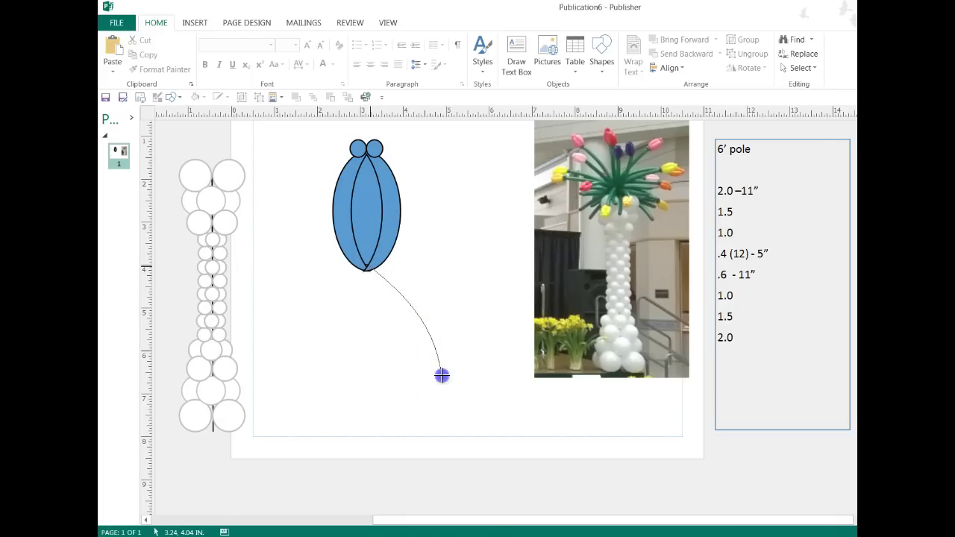
pyautogui.click(442, 410)
pyautogui.click(442, 415)
pyautogui.doubleClick(441, 419)
pyautogui.click(426, 441)
pyautogui.click(423, 451)
pyautogui.doubleClick(427, 452)
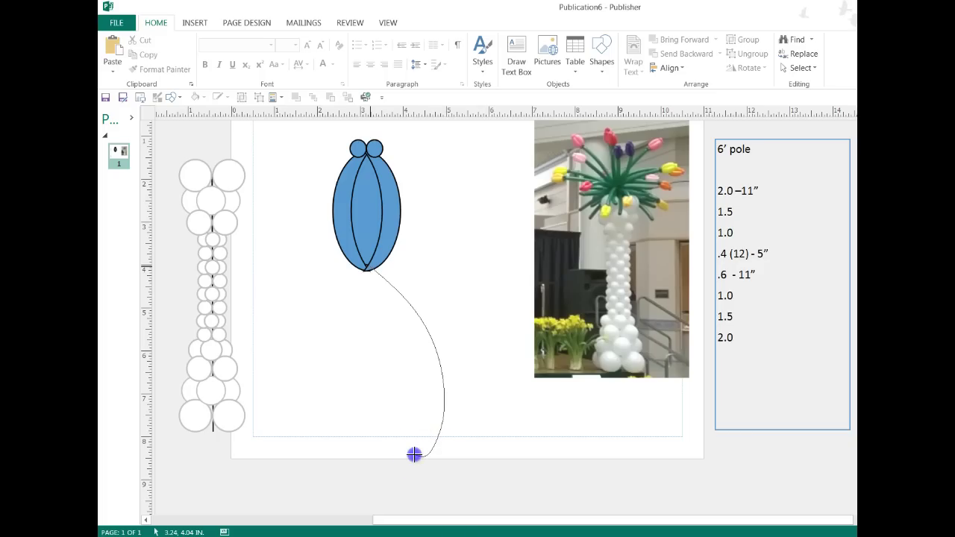
pyautogui.click(424, 403)
pyautogui.doubleClick(420, 401)
pyautogui.click(418, 373)
pyautogui.doubleClick(405, 337)
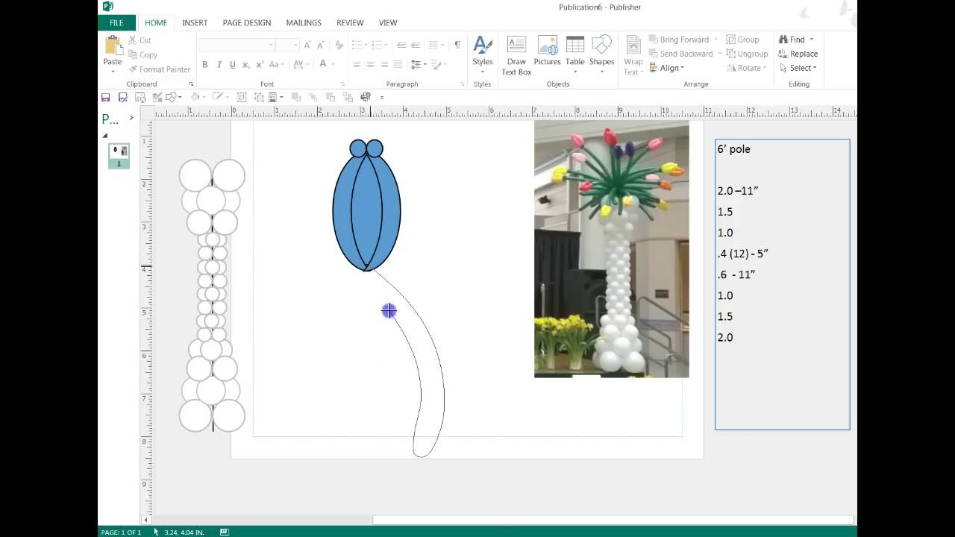
pyautogui.click(361, 265)
pyautogui.doubleClick(363, 264)
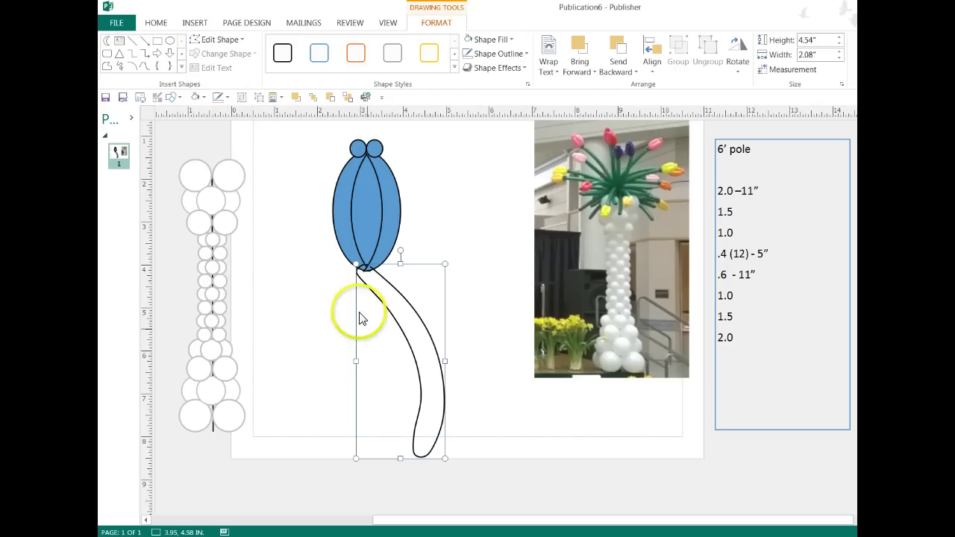
# - Edit the stem's points to bend its lower end inward, leaving the shape about 2.05 by 4.31 inches
pyautogui.click(314, 374)
pyautogui.click(422, 364)
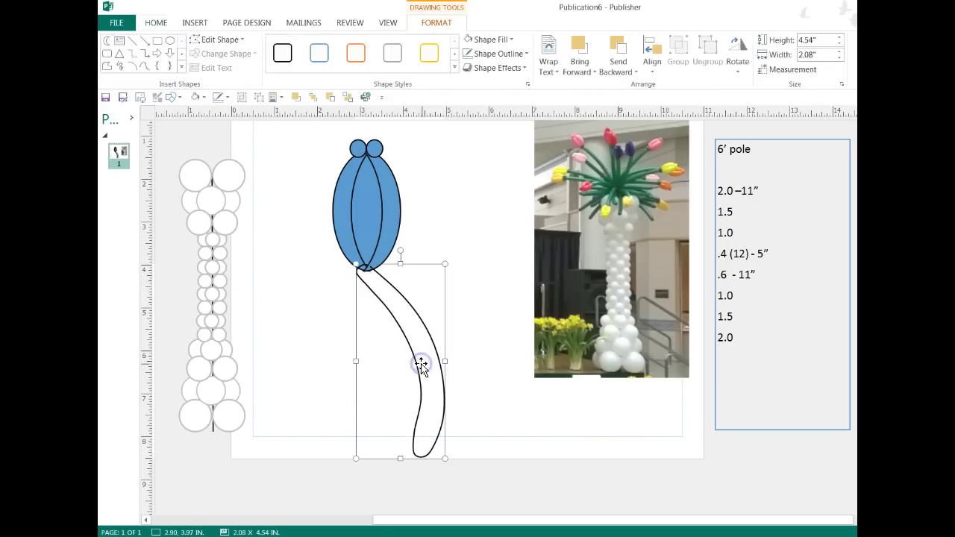
pyautogui.rightClick(389, 300)
pyautogui.click(420, 391)
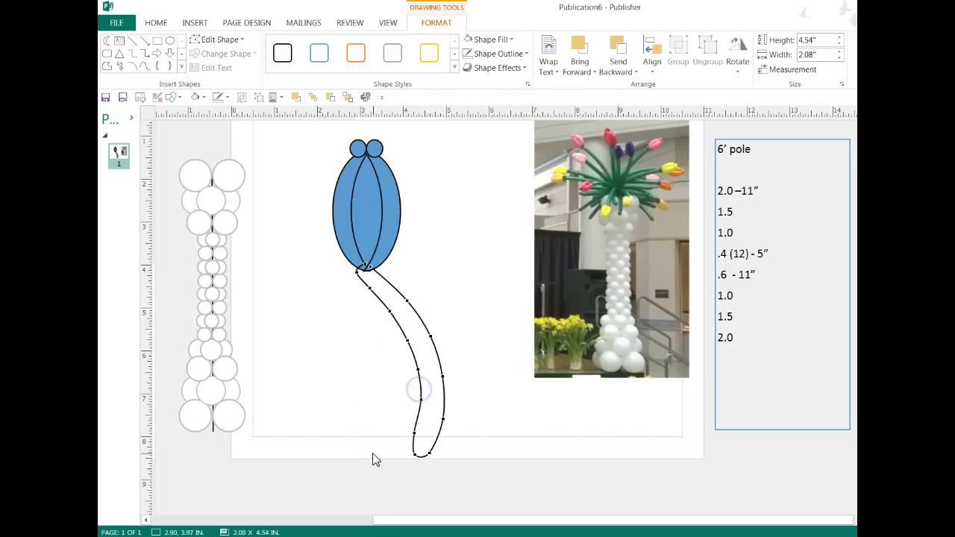
pyautogui.moveTo(415, 388)
pyautogui.mouseDown()
pyautogui.moveTo(405, 336)
pyautogui.moveTo(421, 401)
pyautogui.mouseUp()
pyautogui.moveTo(421, 430)
pyautogui.mouseDown()
pyautogui.moveTo(426, 438)
pyautogui.moveTo(404, 430)
pyautogui.moveTo(426, 452)
pyautogui.moveTo(415, 455)
pyautogui.moveTo(439, 455)
pyautogui.moveTo(428, 453)
pyautogui.moveTo(435, 418)
pyautogui.mouseUp()
pyautogui.moveTo(403, 447); pyautogui.dragTo(438, 418)
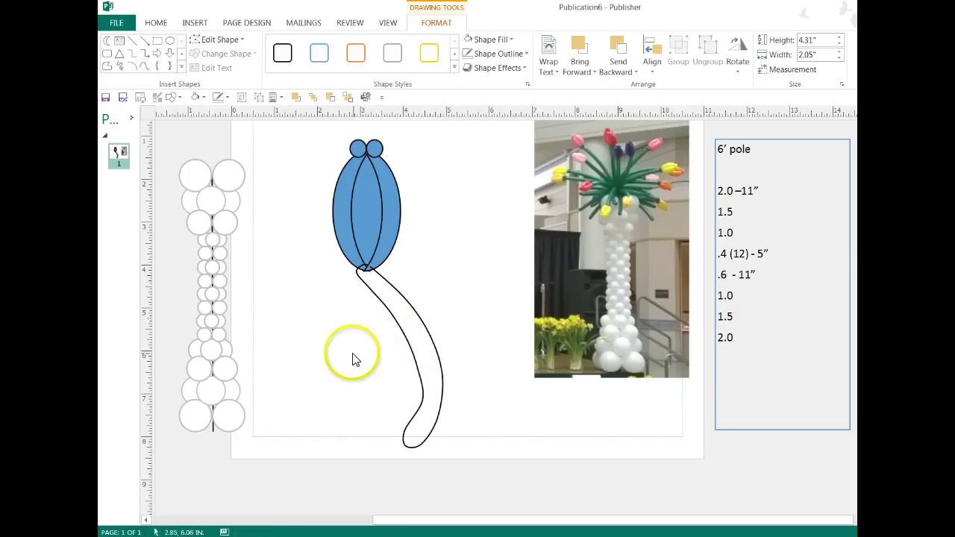
# - Rotate the tulip counterclockwise to follow the stem's curve and move it just above the stem's upper end
pyautogui.click(363, 169)
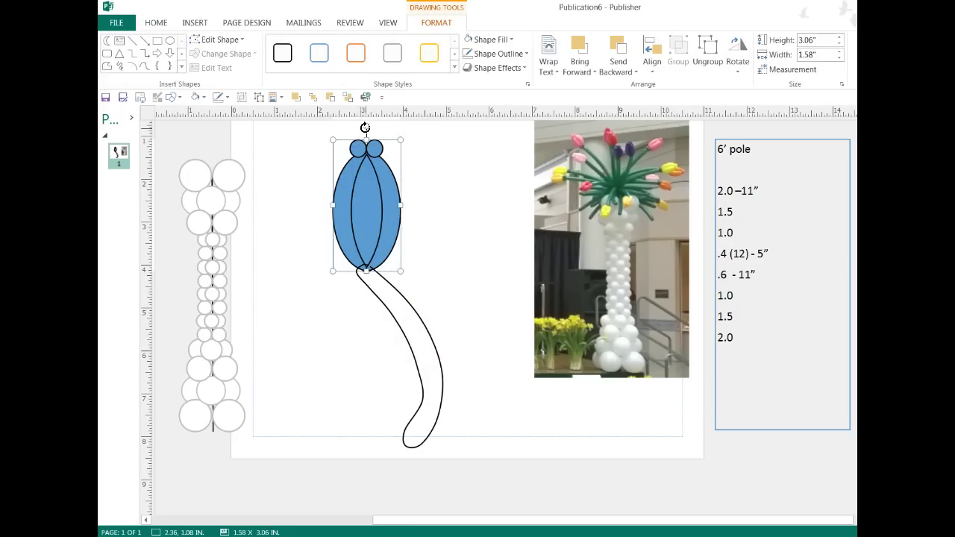
pyautogui.moveTo(359, 129); pyautogui.dragTo(324, 140)
pyautogui.moveTo(359, 191); pyautogui.dragTo(328, 202)
pyautogui.click(336, 301)
# - Fill the curved stem with standard green, keeping its black outline
pyautogui.click(373, 277)
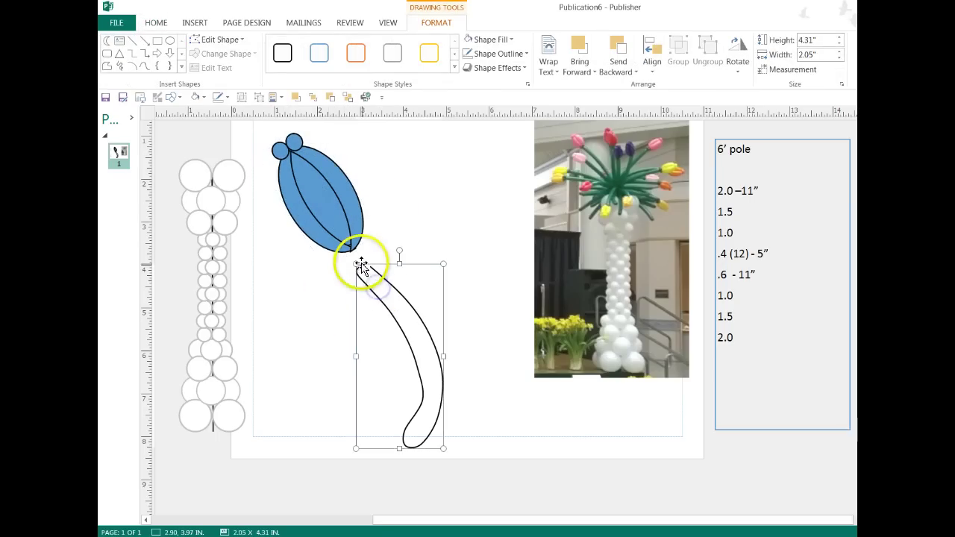
pyautogui.click(227, 98)
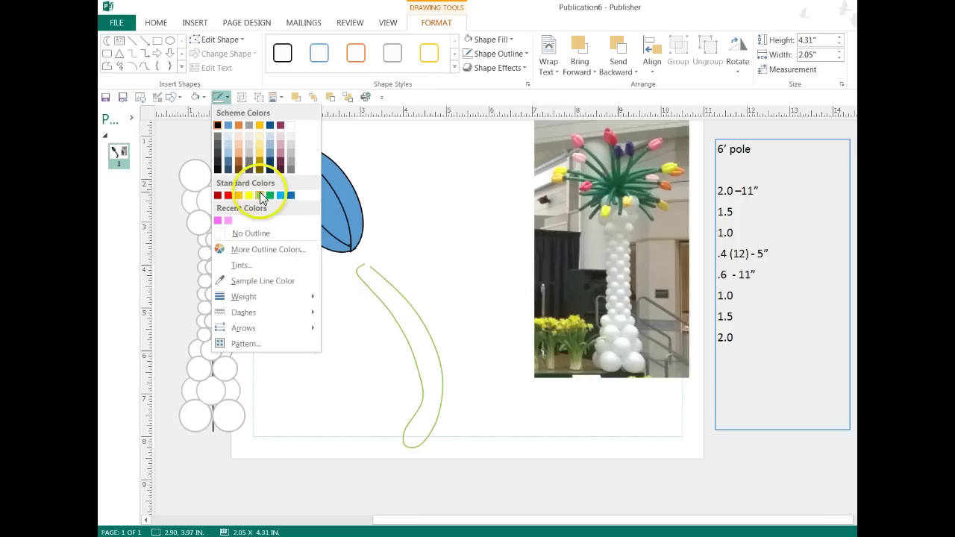
pyautogui.click(193, 97)
pyautogui.click(203, 98)
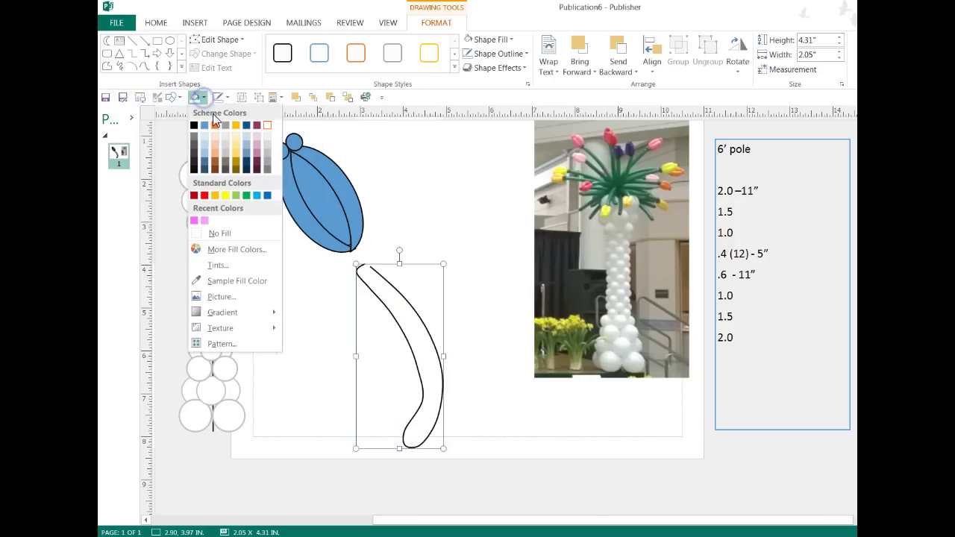
pyautogui.click(245, 195)
pyautogui.click(341, 345)
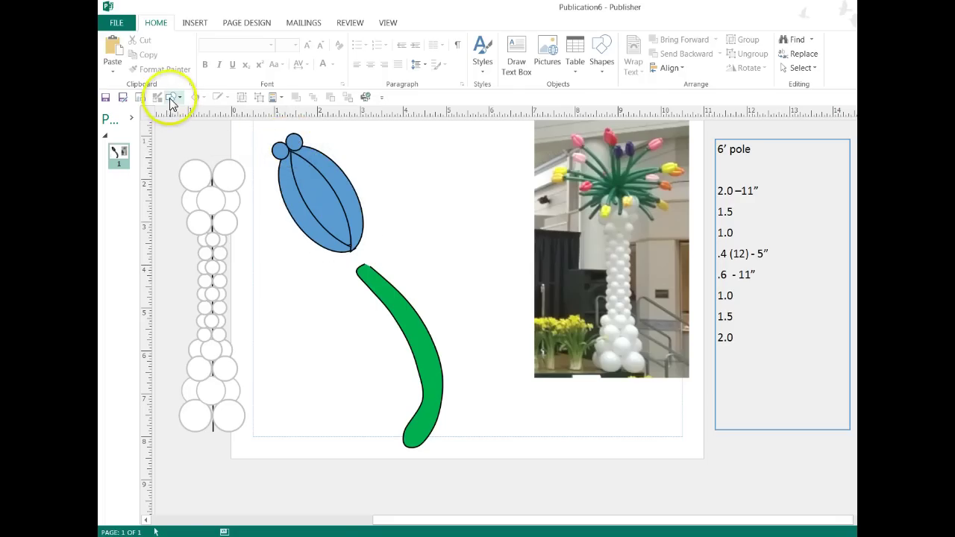
# - Draw a small oval about 0.45 by 0.29 inches near the stem's upper end and group it with a copy placed beside it
pyautogui.click(170, 97)
pyautogui.click(235, 127)
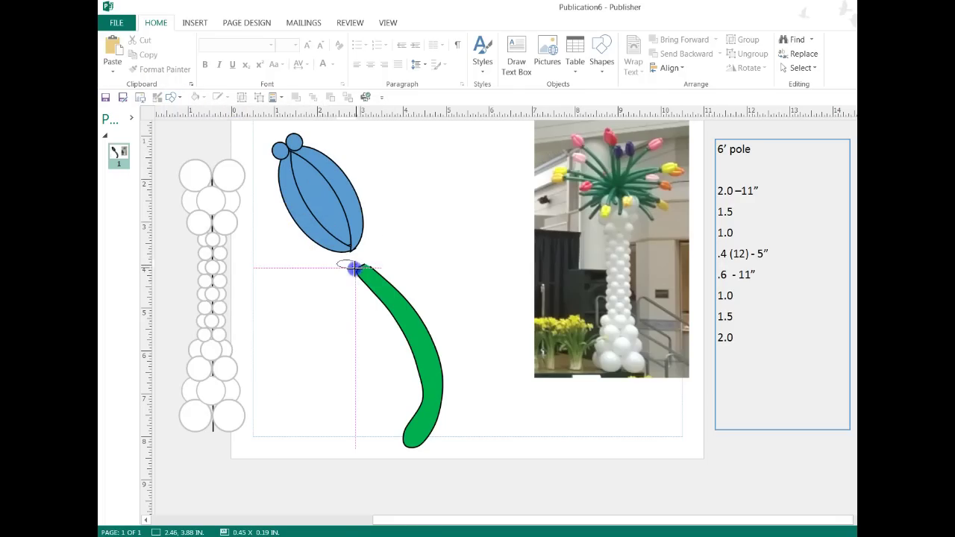
pyautogui.click(385, 386)
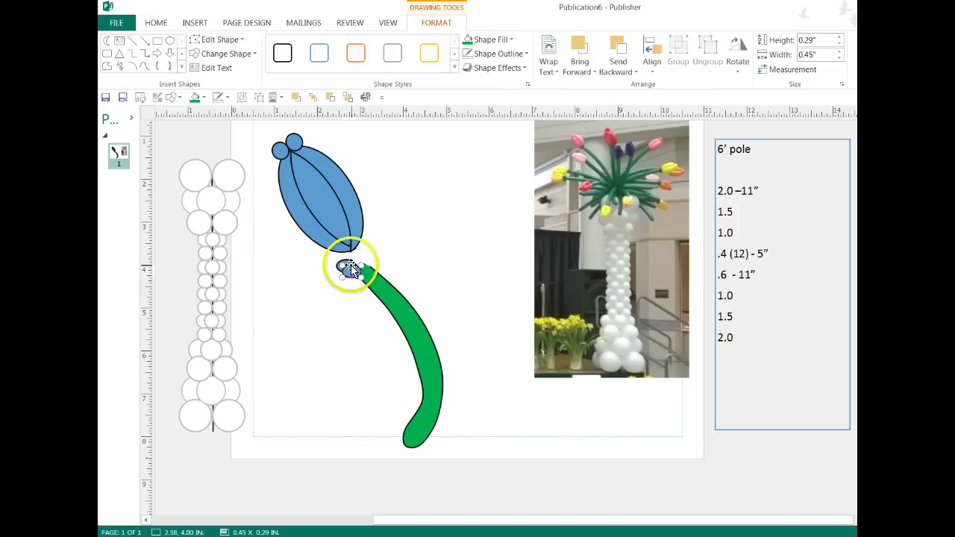
pyautogui.moveTo(349, 266); pyautogui.dragTo(325, 265)
pyautogui.click(302, 262)
pyautogui.moveTo(375, 291); pyautogui.dragTo(377, 292)
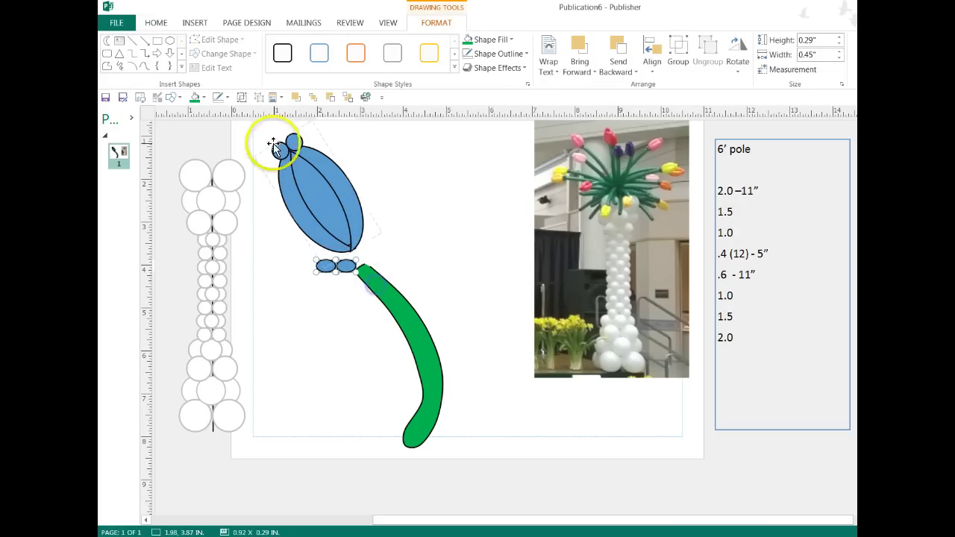
pyautogui.click(243, 98)
# - Fill the small oval pair green and tilt it into place against the tulip's base
pyautogui.click(196, 98)
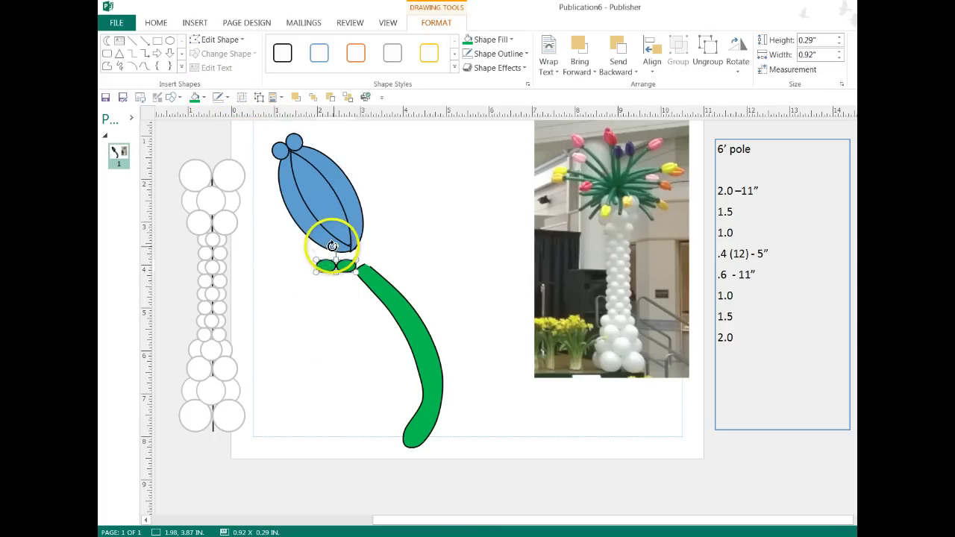
pyautogui.moveTo(324, 248); pyautogui.dragTo(371, 268)
pyautogui.click(337, 356)
pyautogui.click(375, 265)
# - Move the stem up to meet the tulip's base and bring it in front of the small green ovals
pyautogui.moveTo(406, 321); pyautogui.dragTo(395, 303)
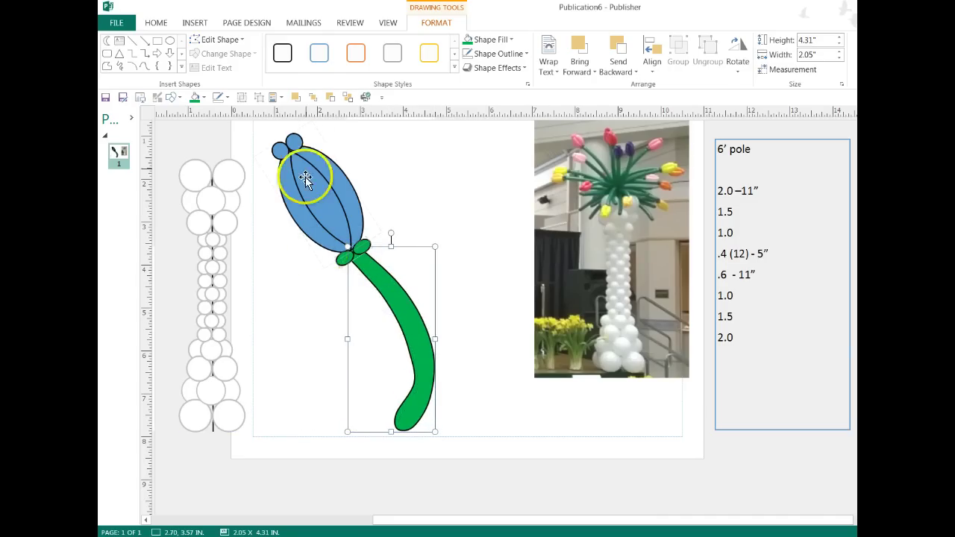
pyautogui.click(295, 102)
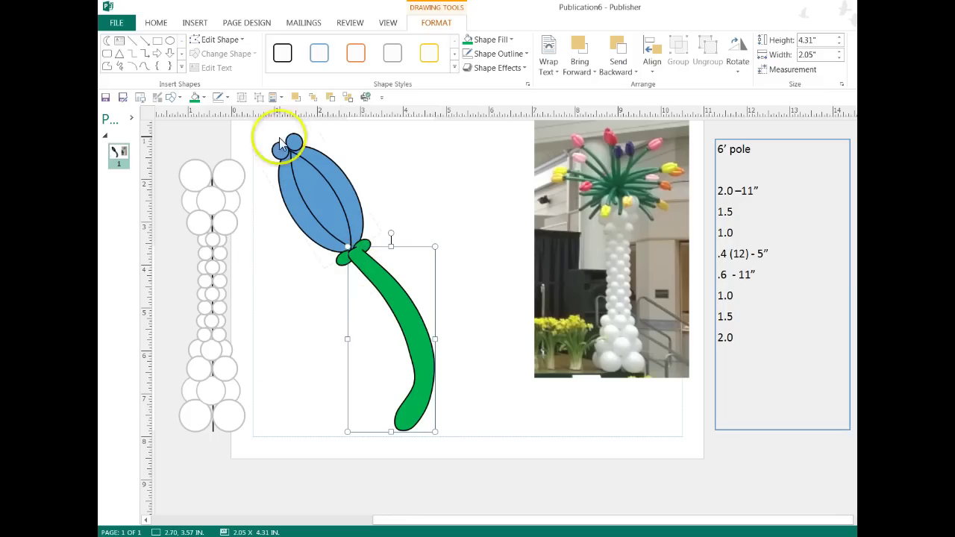
pyautogui.click(312, 98)
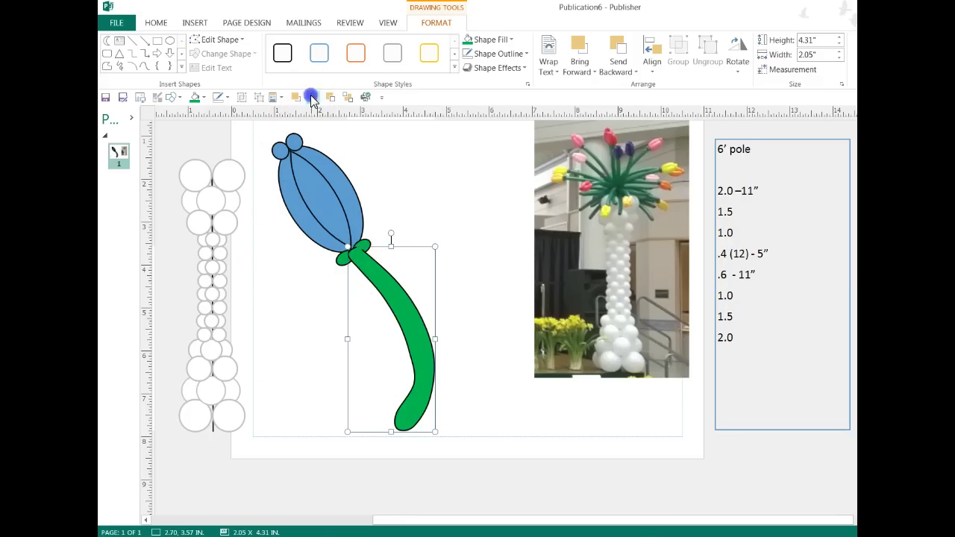
# - Duplicate the green stem, place the copy beside the tulip and stretch it to about 1.9 by 5.77 inches
pyautogui.click(297, 385)
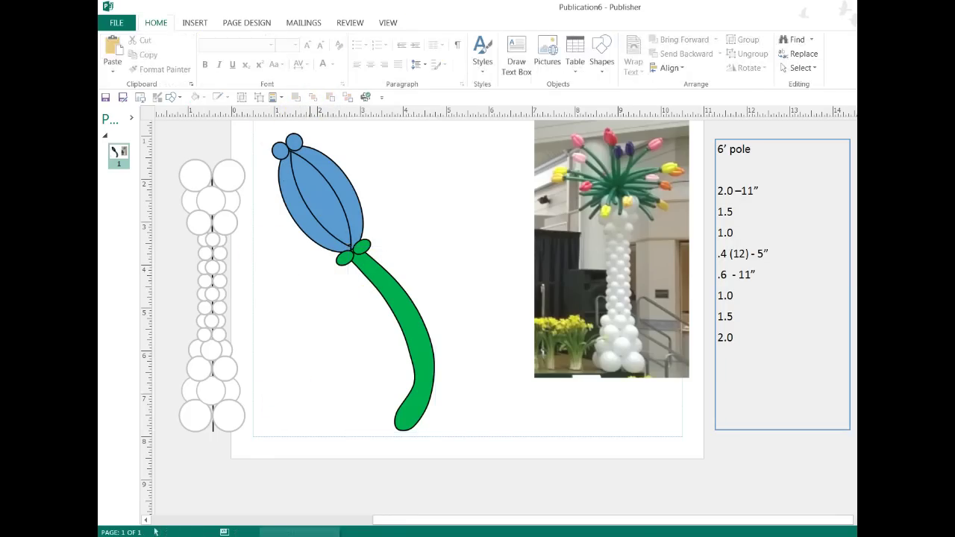
pyautogui.click(386, 282)
pyautogui.hotkey('ctrl', 'd')
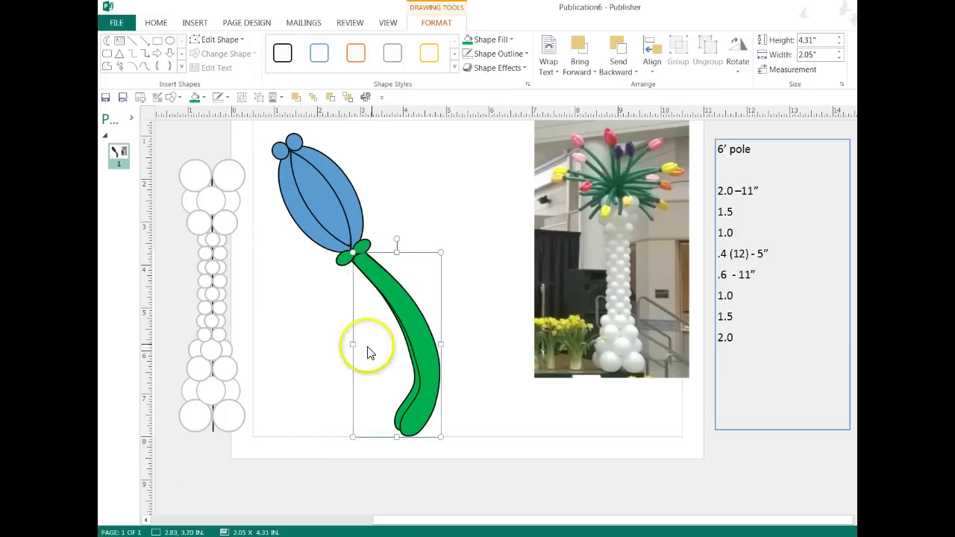
pyautogui.moveTo(401, 309); pyautogui.dragTo(472, 234)
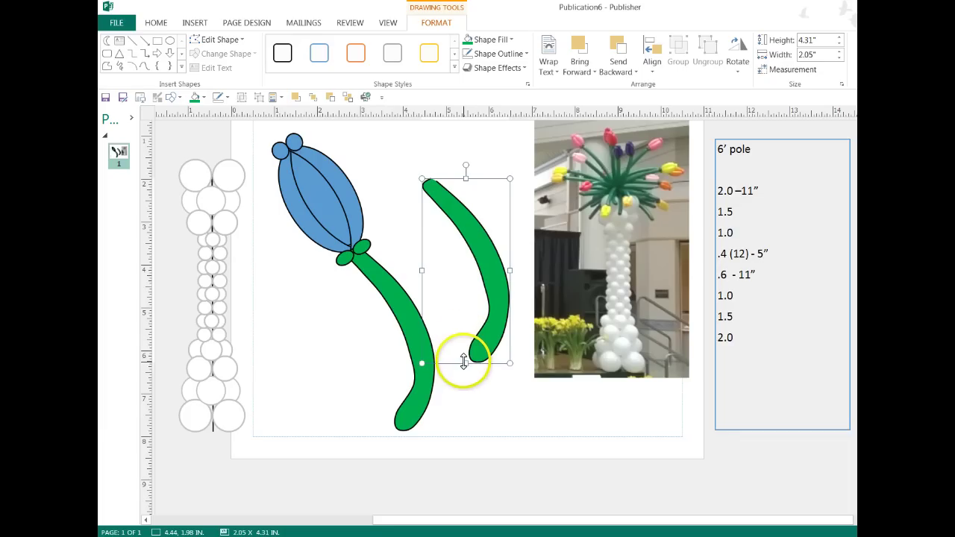
pyautogui.moveTo(464, 363); pyautogui.dragTo(445, 327)
pyautogui.moveTo(416, 298); pyautogui.dragTo(500, 425)
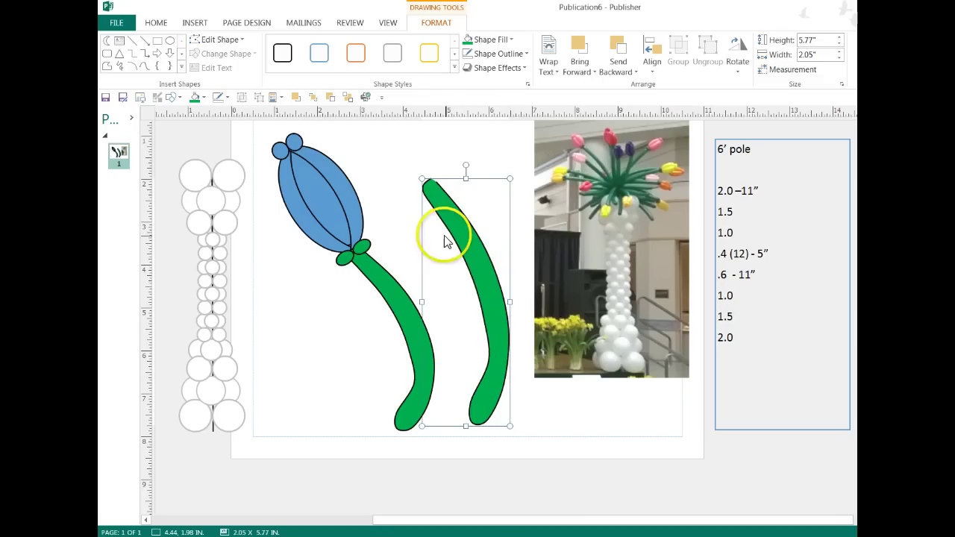
pyautogui.moveTo(504, 299); pyautogui.dragTo(504, 300)
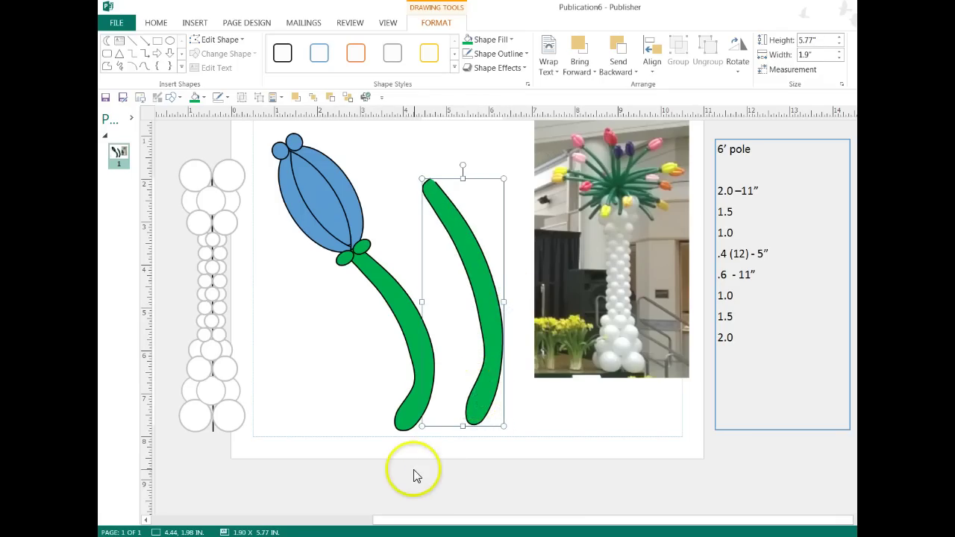
# - Copy the longer stem, shorten the copy to about 1.83 by 4.26 inches, and park both spare stems beside the page over the size list
pyautogui.hotkey('ctrl', 'v')
pyautogui.moveTo(477, 268); pyautogui.dragTo(317, 299)
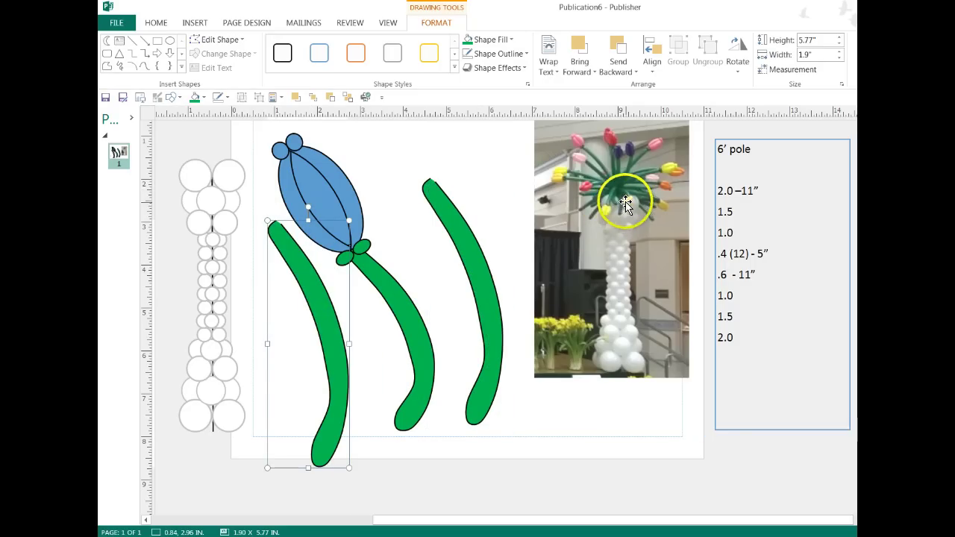
pyautogui.moveTo(261, 244); pyautogui.dragTo(277, 294)
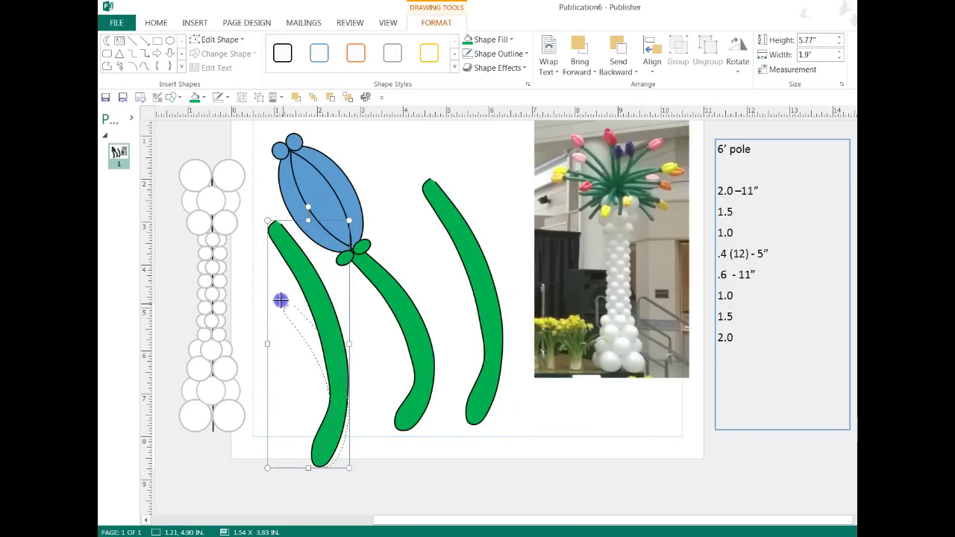
pyautogui.moveTo(268, 282); pyautogui.dragTo(269, 283)
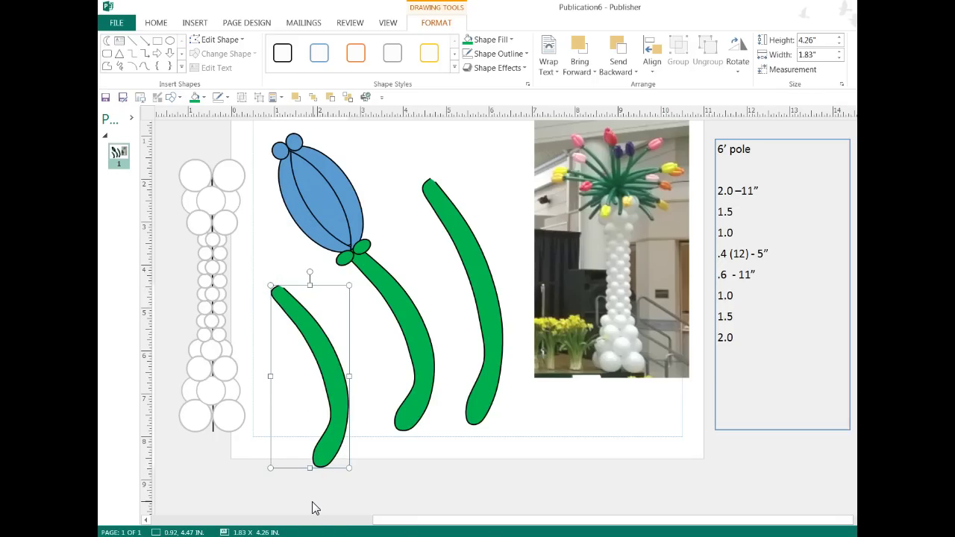
pyautogui.moveTo(320, 345); pyautogui.dragTo(800, 377)
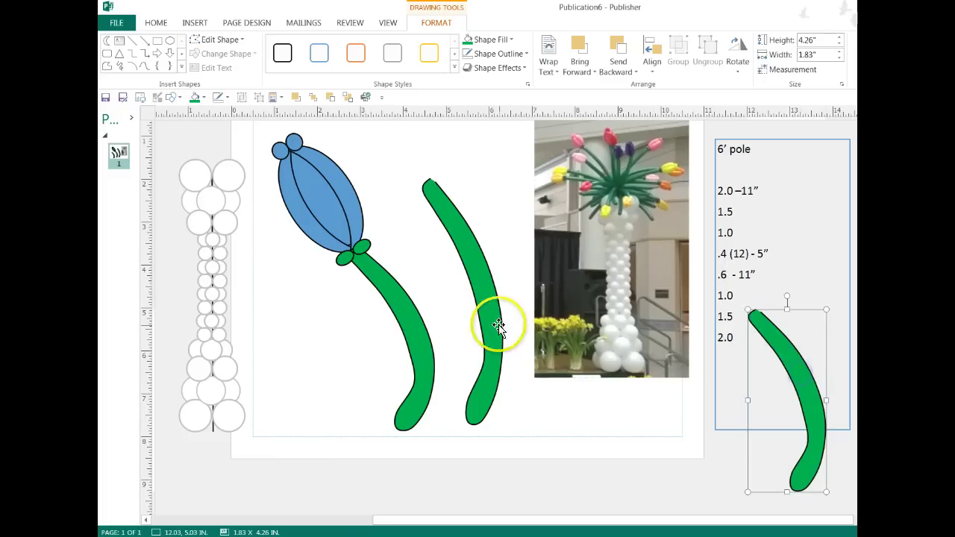
pyautogui.moveTo(490, 315); pyautogui.dragTo(811, 361)
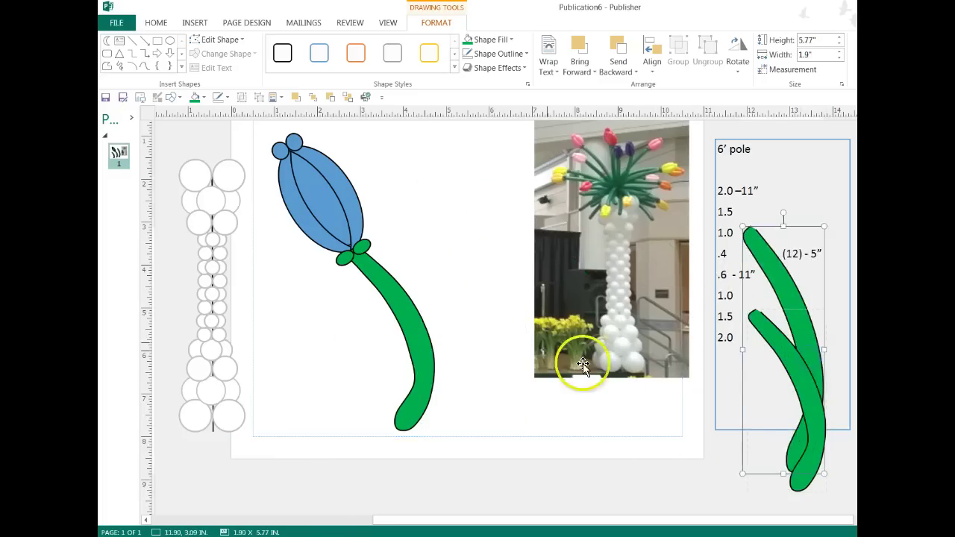
# - Make several copies of the blue tulip and fill the whole copy placed beside it with standard yellow
pyautogui.click(319, 215)
pyautogui.moveTo(310, 293); pyautogui.dragTo(473, 227)
pyautogui.click(203, 97)
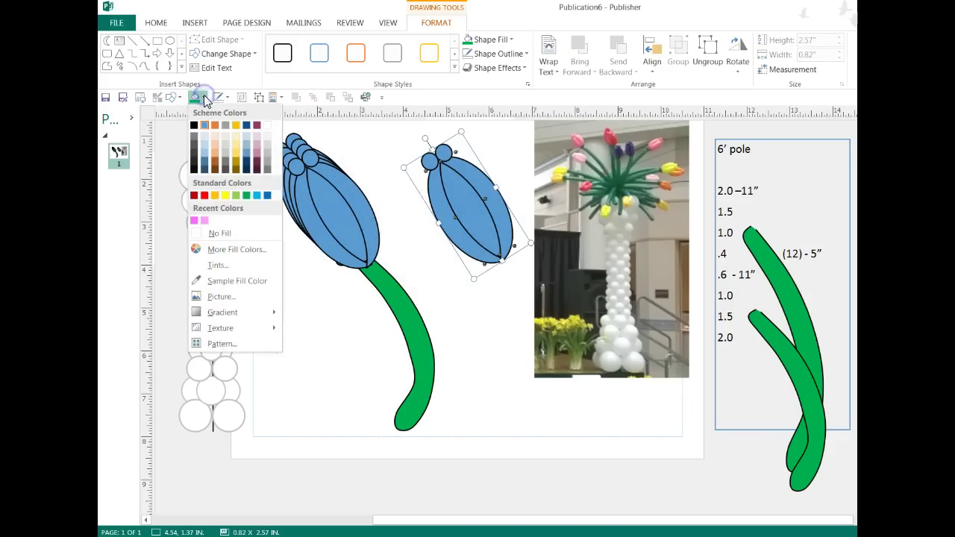
pyautogui.click(488, 305)
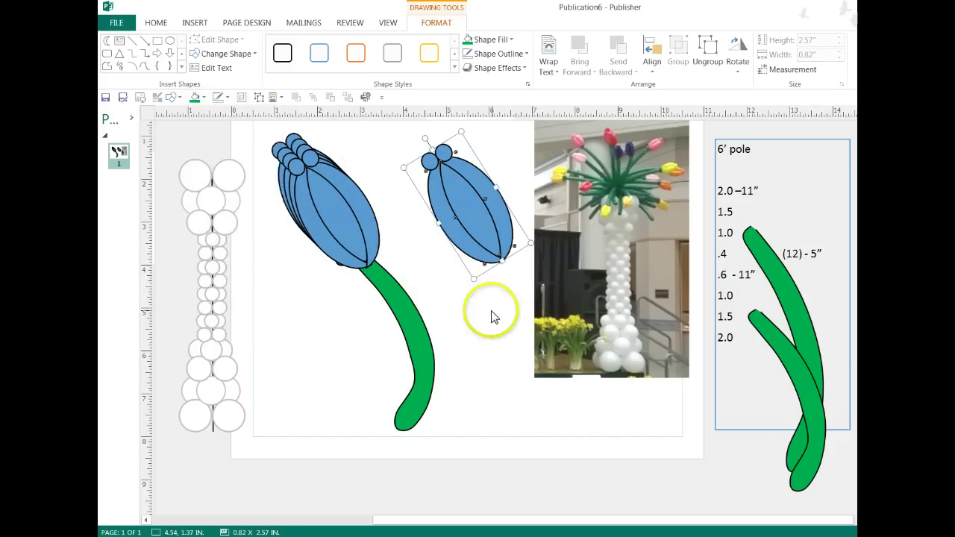
pyautogui.click(364, 133)
pyautogui.moveTo(562, 301); pyautogui.dragTo(552, 294)
pyautogui.click(203, 98)
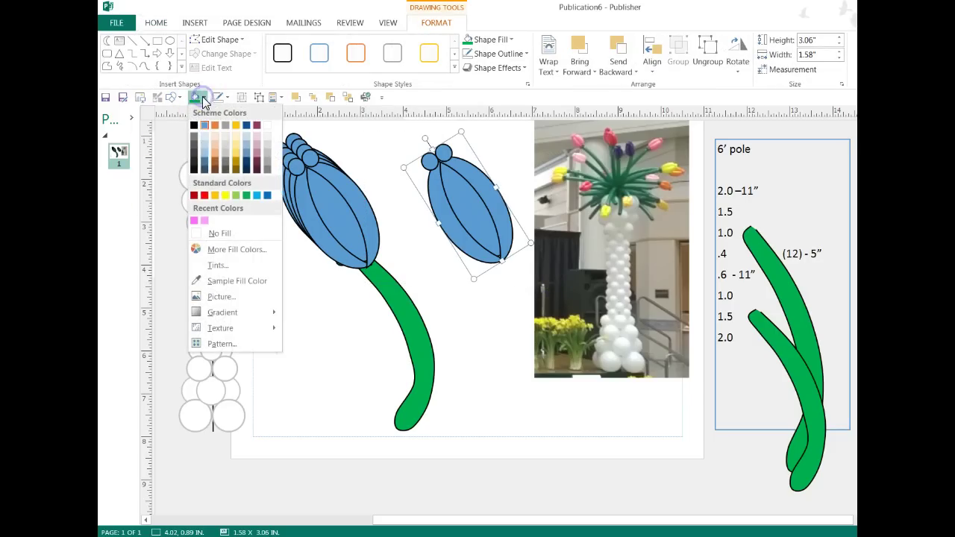
pyautogui.click(228, 193)
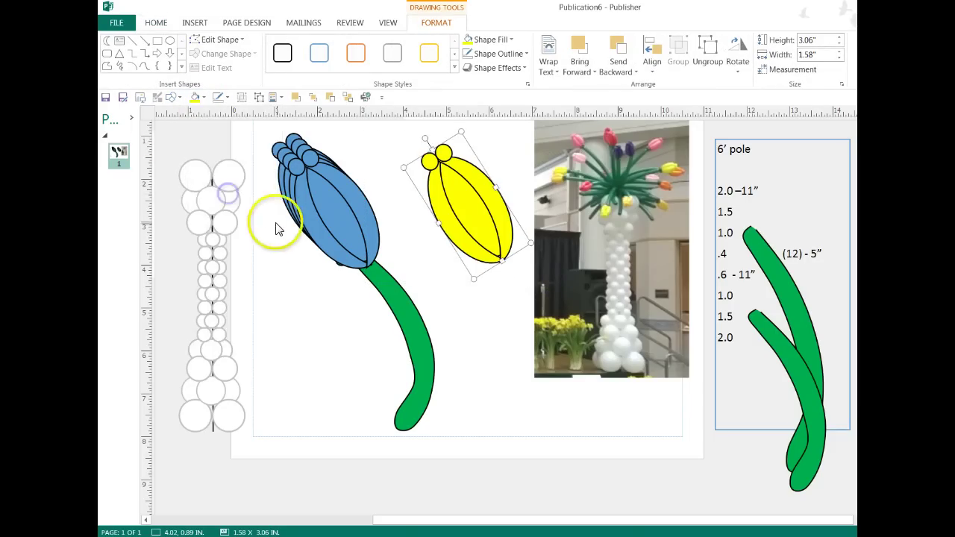
# - Move another blue tulip copy below the yellow one and fill it with the gold scheme color
pyautogui.click(315, 297)
pyautogui.moveTo(305, 231); pyautogui.dragTo(460, 343)
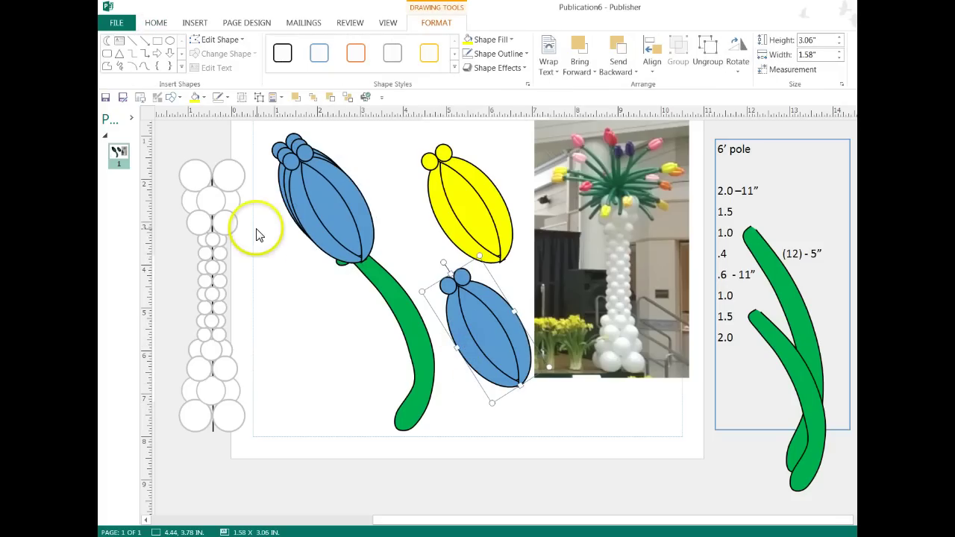
pyautogui.click(203, 98)
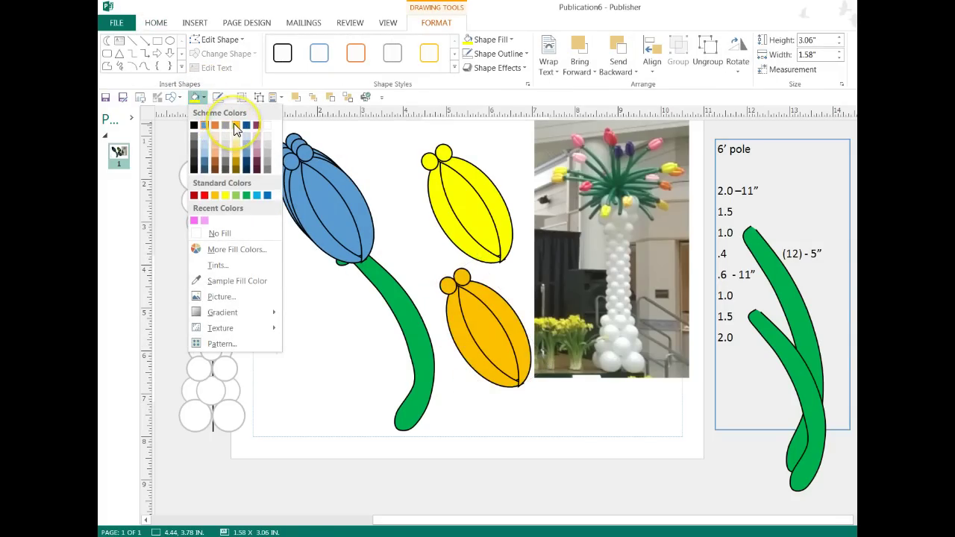
pyautogui.click(236, 125)
# - Move another blue tulip copy into the space between the balloon column and the stem and fill it with standard red
pyautogui.moveTo(308, 214); pyautogui.dragTo(297, 360)
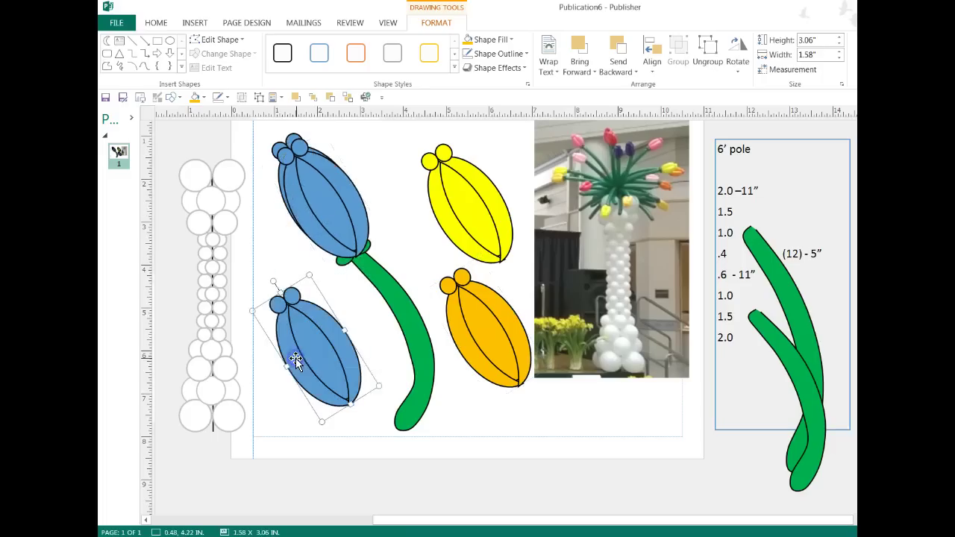
pyautogui.click(203, 98)
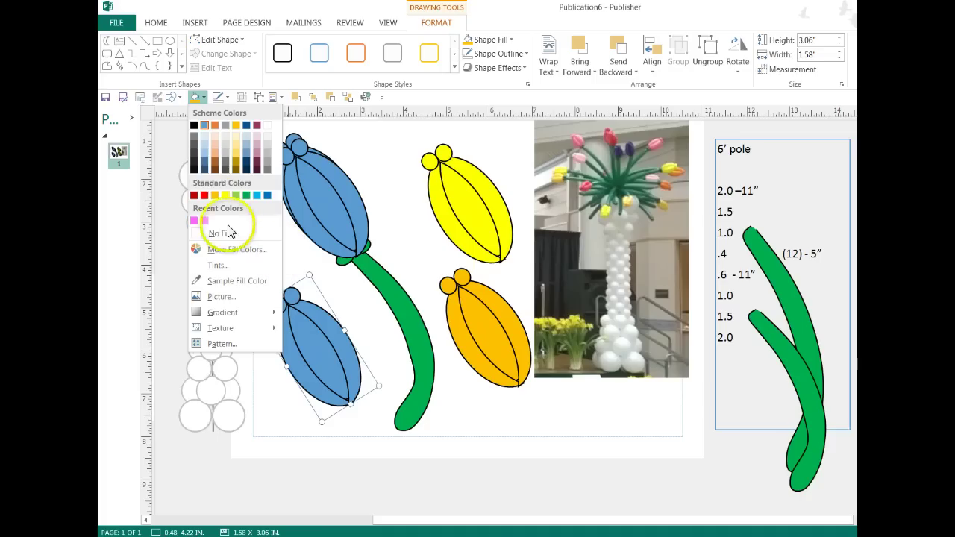
pyautogui.click(204, 196)
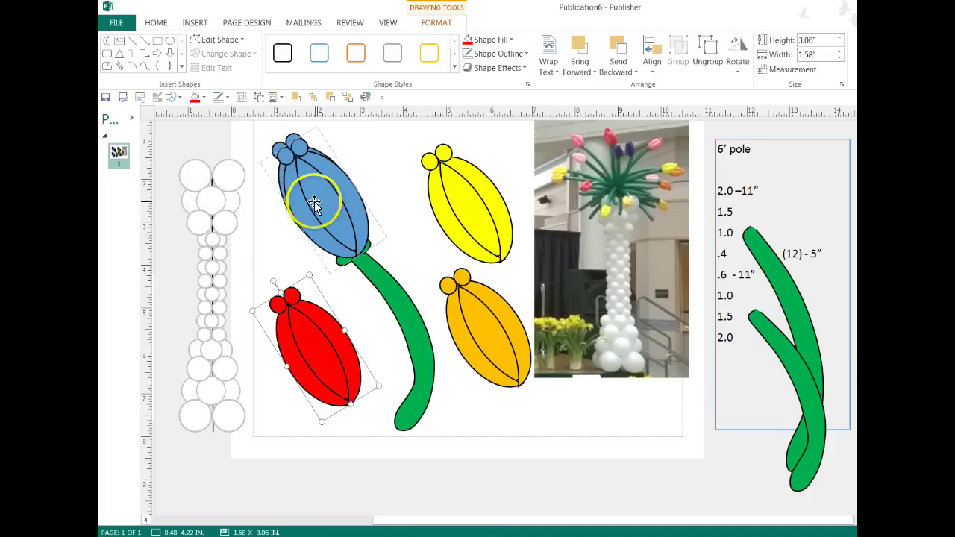
# - Place the last blue tulip copy between the stemmed and yellow tulips and fill it with custom light pink, about RGB 254, 182, 251
pyautogui.moveTo(308, 202); pyautogui.dragTo(373, 193)
pyautogui.click(204, 98)
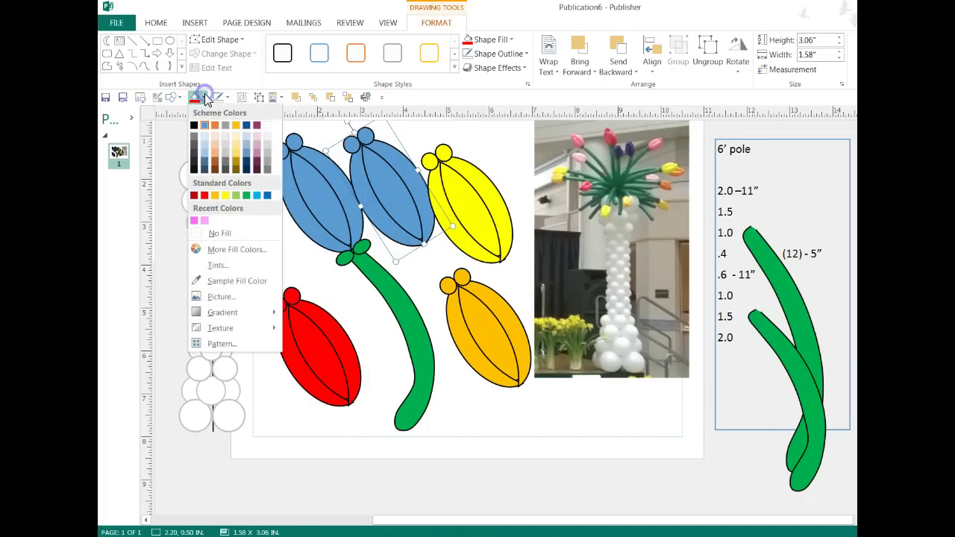
pyautogui.click(203, 221)
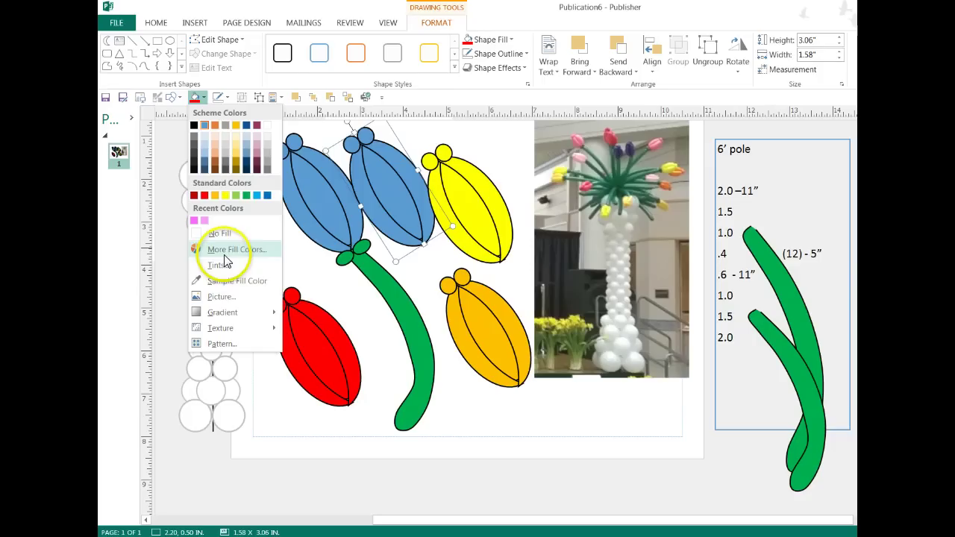
pyautogui.click(221, 253)
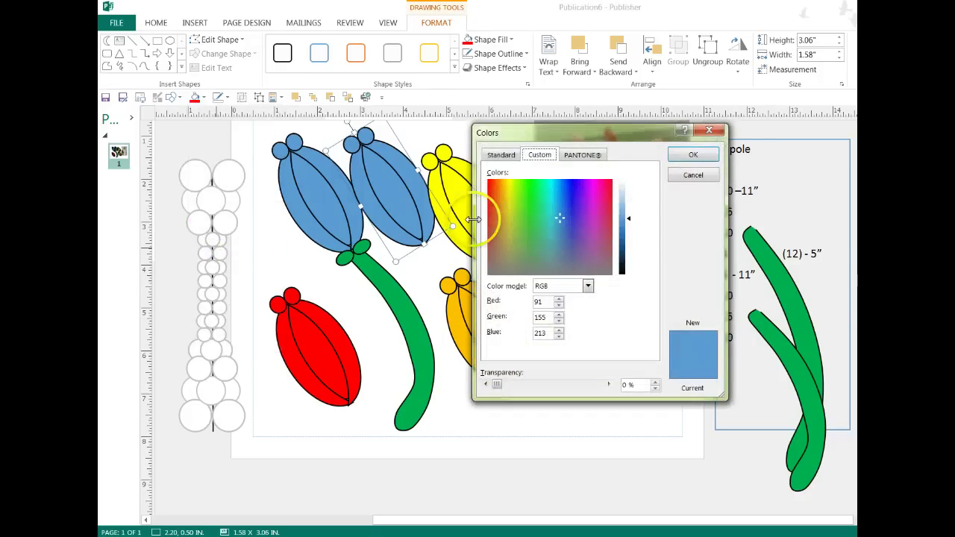
pyautogui.click(590, 186)
pyautogui.moveTo(625, 218); pyautogui.dragTo(629, 197)
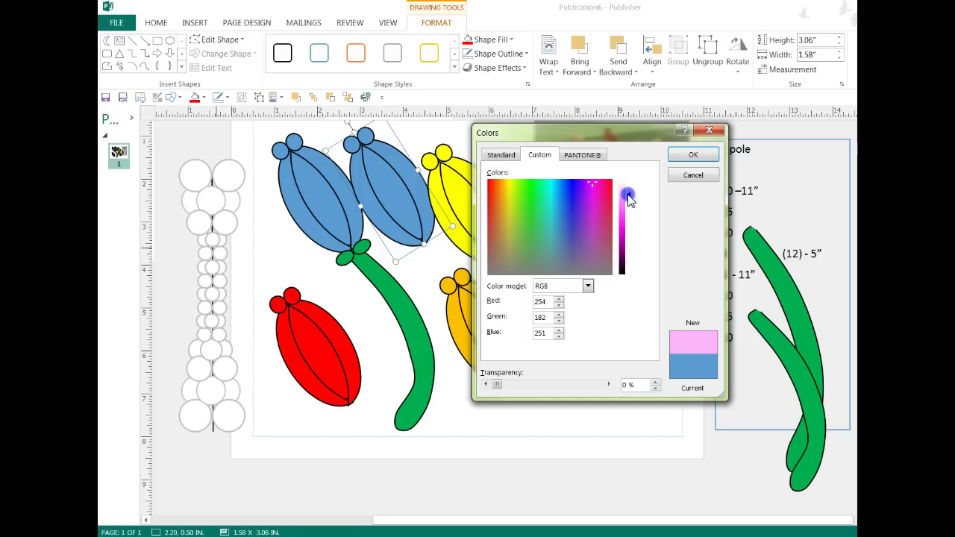
pyautogui.click(687, 154)
# - Fill the stemmed tulip with the recent pink and deepen it to a custom magenta, RGB 255, 21, 255
pyautogui.click(310, 220)
pyautogui.click(203, 98)
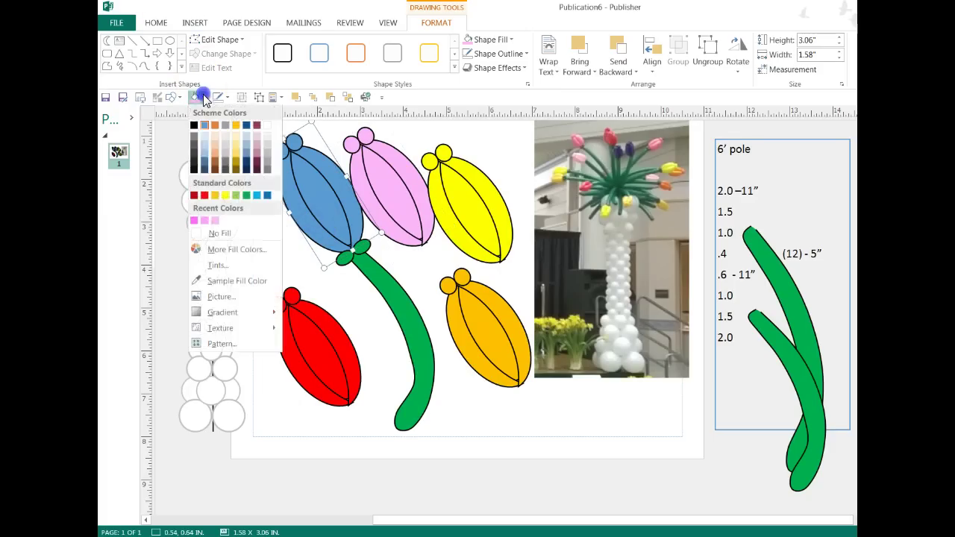
pyautogui.click(194, 222)
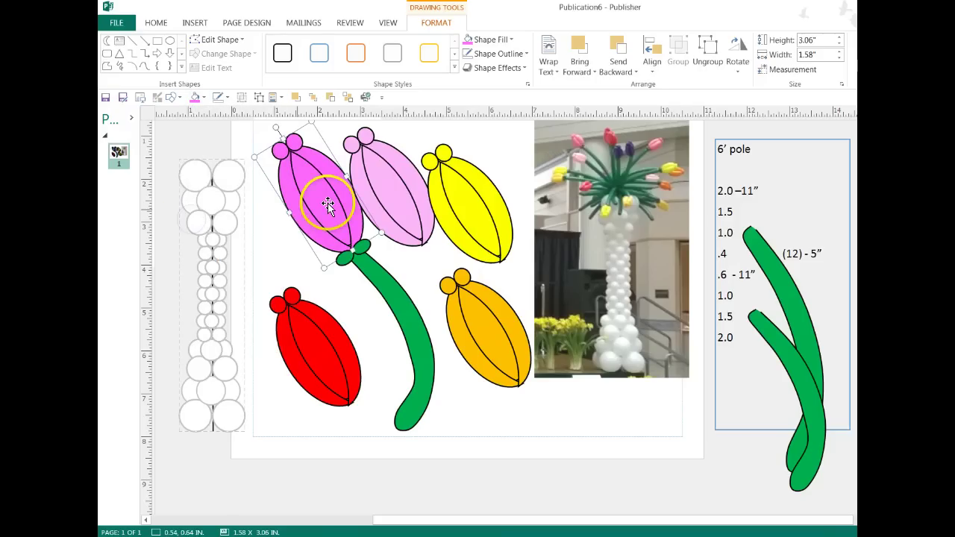
pyautogui.click(198, 97)
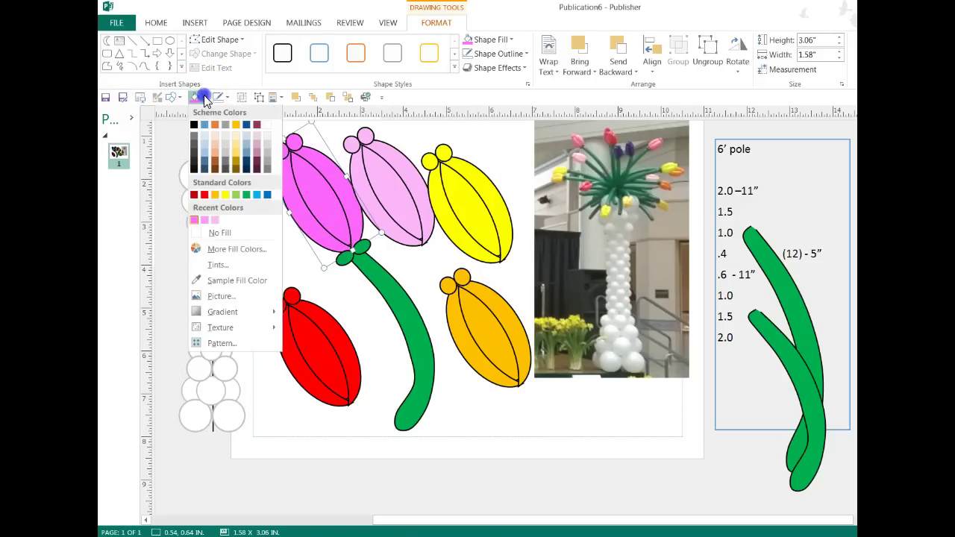
pyautogui.click(231, 249)
pyautogui.click(539, 154)
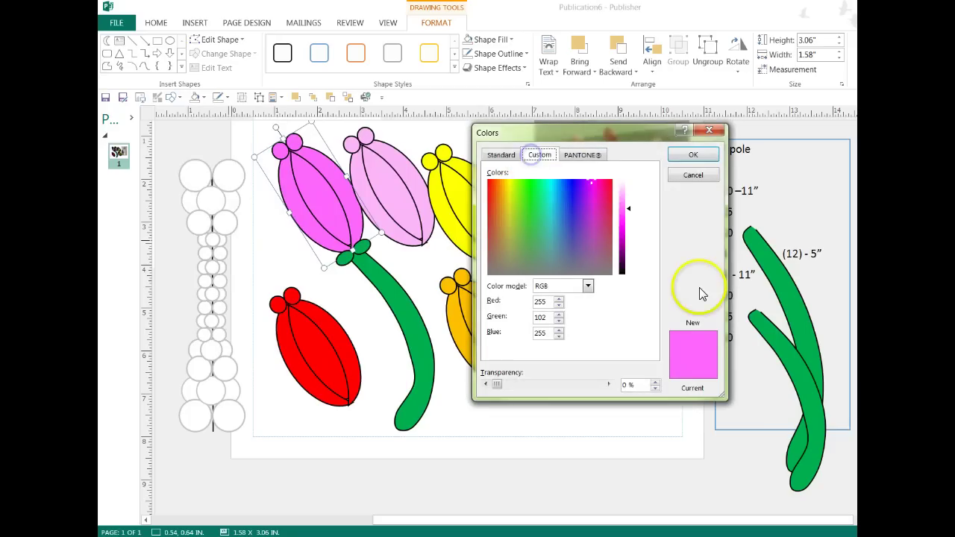
pyautogui.moveTo(628, 211); pyautogui.dragTo(629, 228)
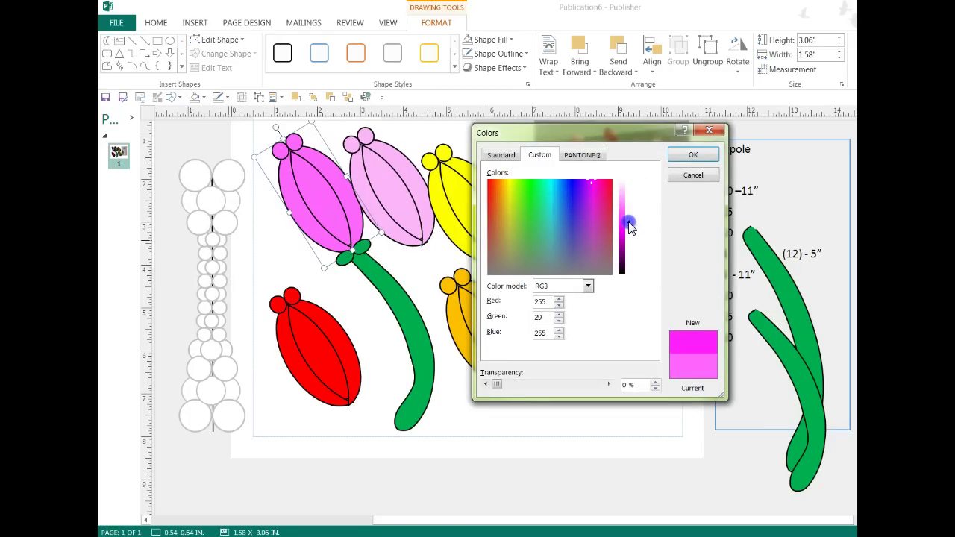
pyautogui.click(692, 156)
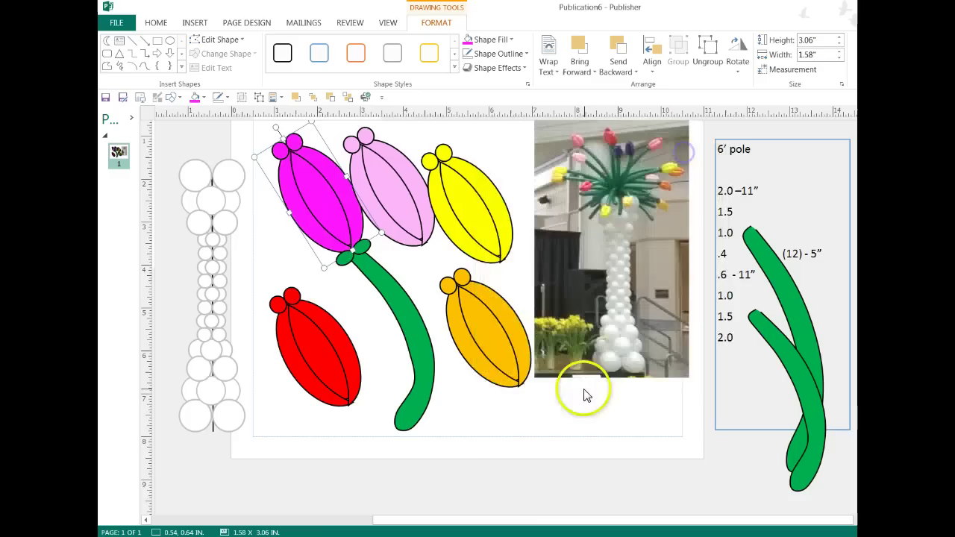
# - Copy the magenta tulip to below the gold one and fill its body with a custom purple, RGB 99, 63, 213
pyautogui.click(493, 437)
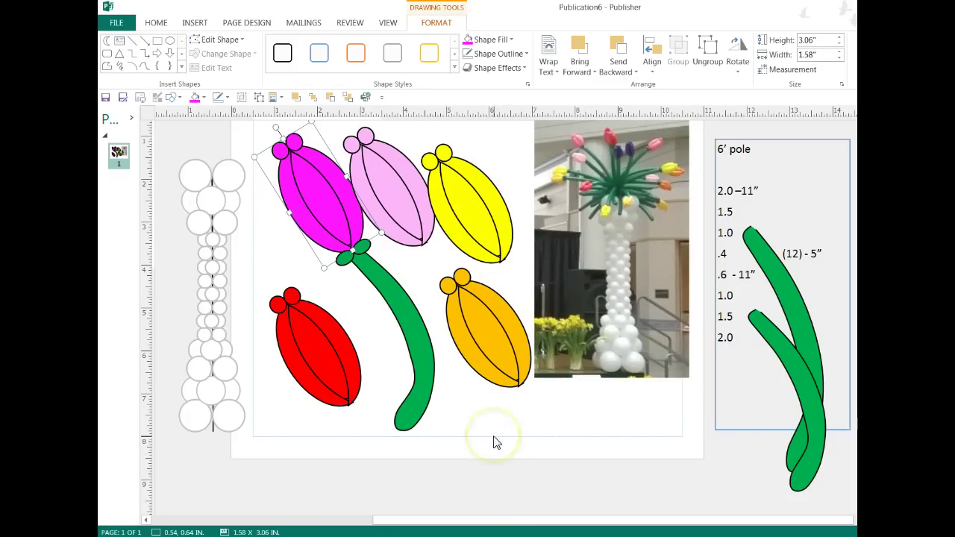
pyautogui.click(396, 304)
pyautogui.moveTo(315, 213); pyautogui.dragTo(463, 418)
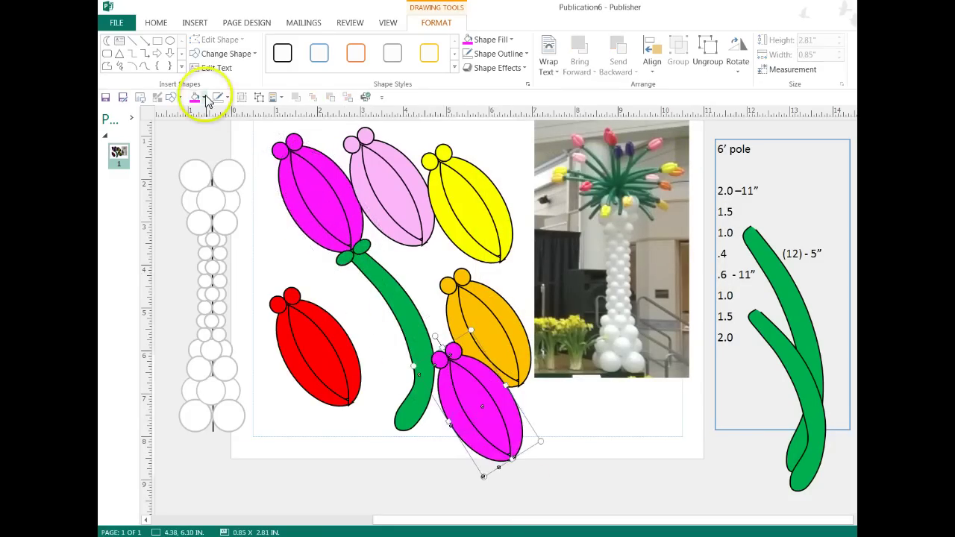
pyautogui.click(204, 97)
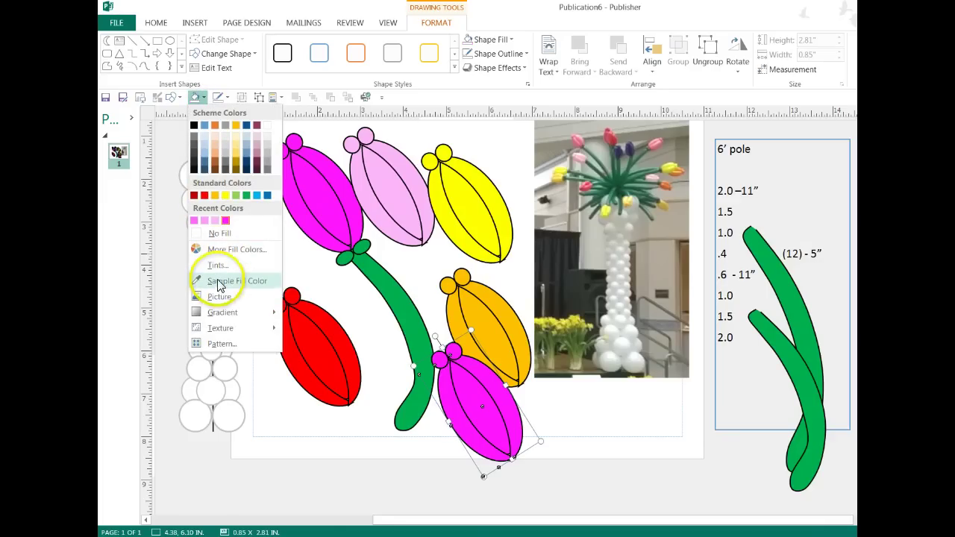
pyautogui.click(216, 250)
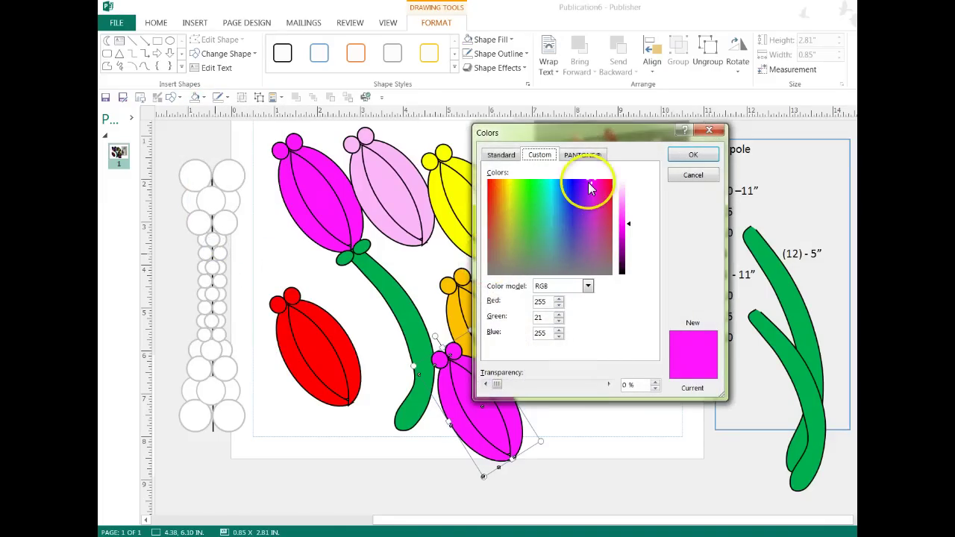
pyautogui.moveTo(590, 188); pyautogui.dragTo(575, 212)
pyautogui.click(710, 158)
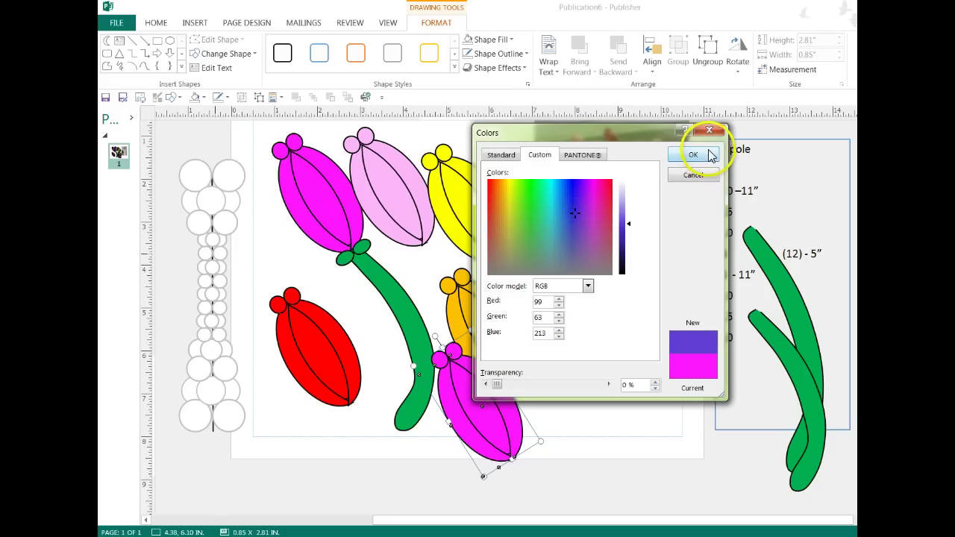
# - Select the whole partly recolored tulip below the gold one and fill its remaining magenta parts with the recent purple
pyautogui.click(541, 478)
pyautogui.click(491, 411)
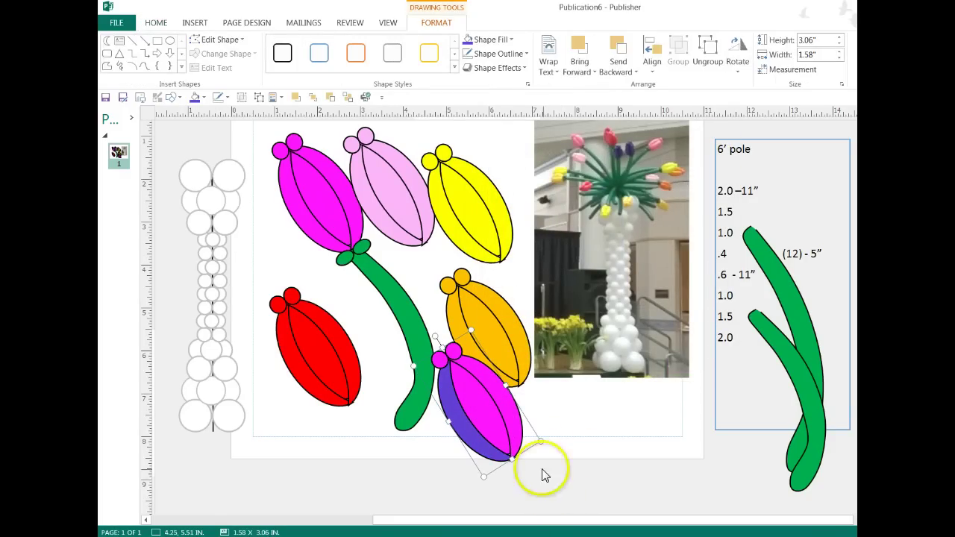
pyautogui.moveTo(593, 480); pyautogui.dragTo(466, 375)
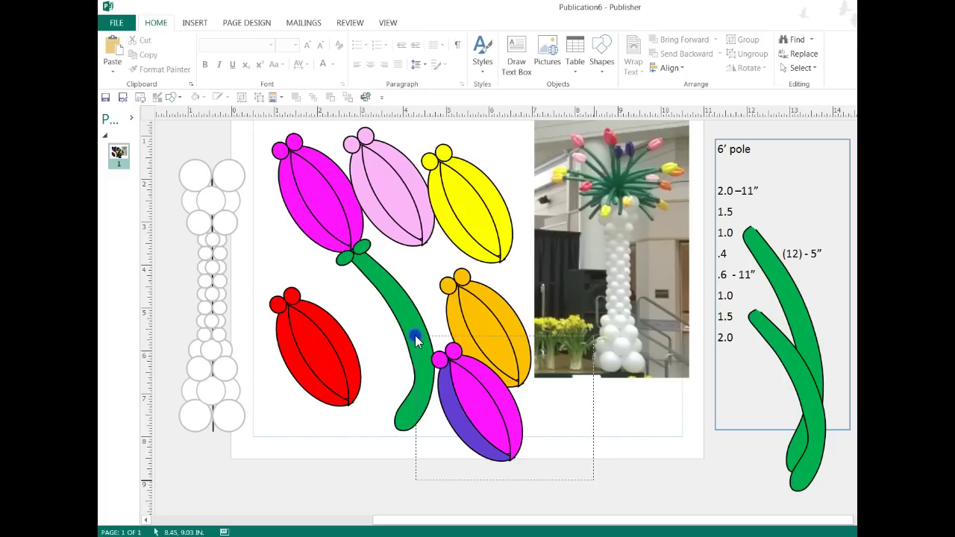
pyautogui.moveTo(415, 335); pyautogui.dragTo(417, 335)
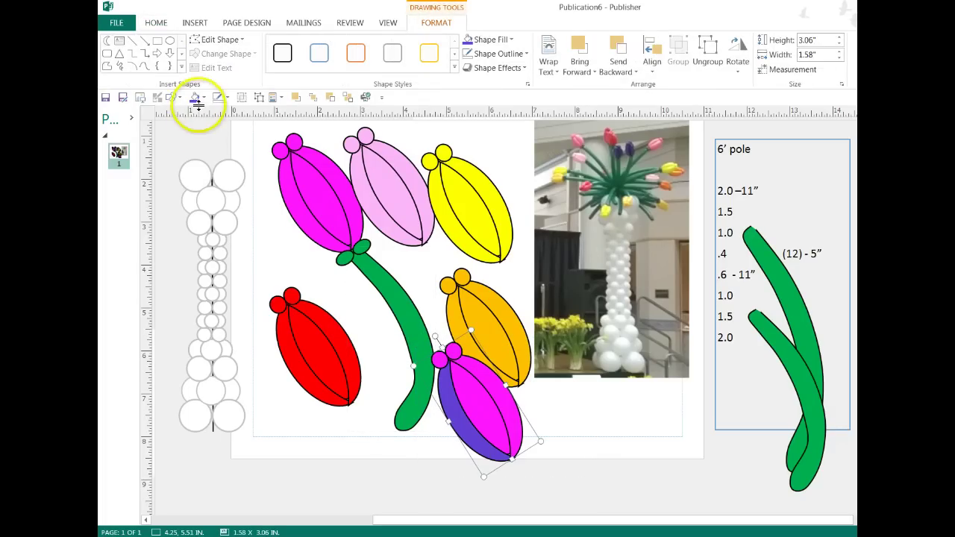
pyautogui.click(203, 99)
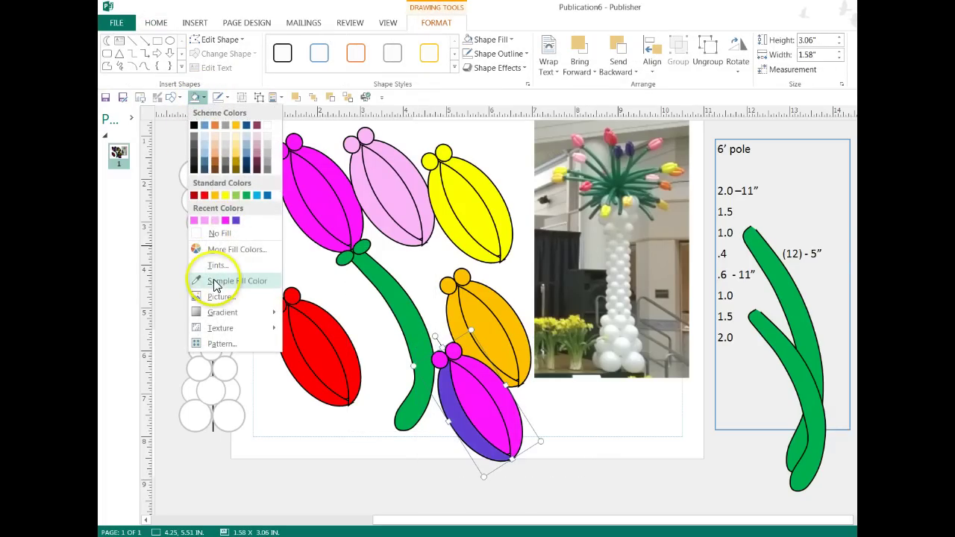
pyautogui.click(236, 220)
pyautogui.click(422, 502)
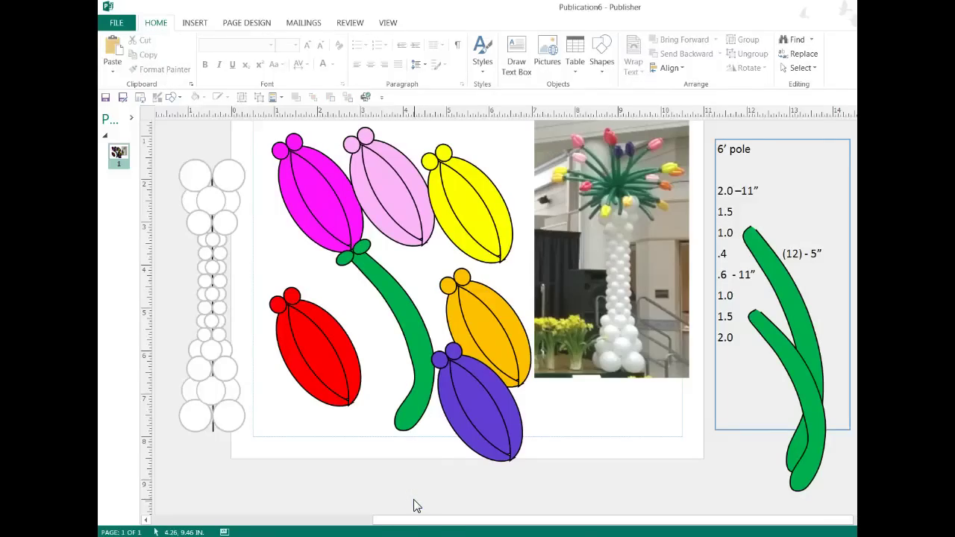
# - Lock the aspect ratio of the purple tulip
pyautogui.click(455, 421)
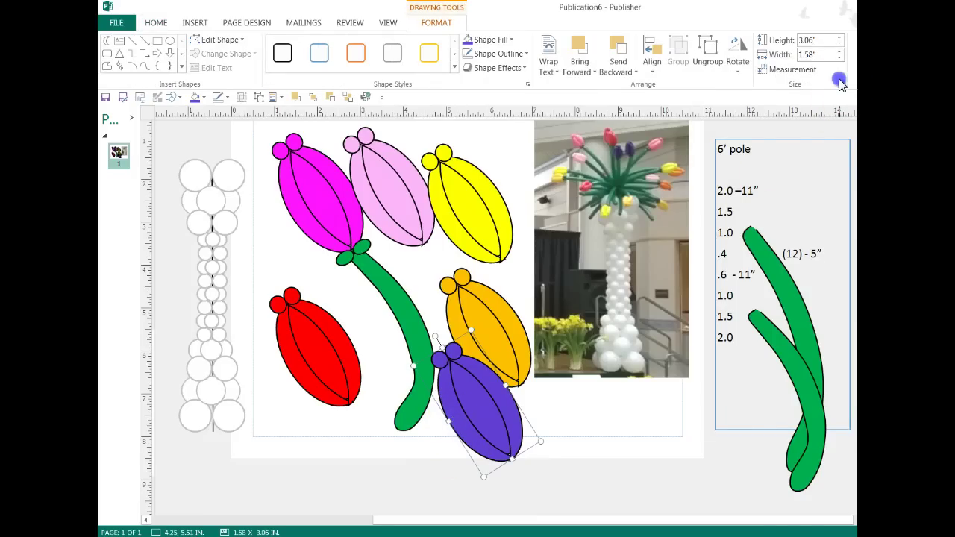
pyautogui.click(842, 83)
pyautogui.click(467, 235)
pyautogui.click(666, 408)
# - Select the red, gold, yellow, light pink and magenta tulips together and lock their aspect ratio
pyautogui.click(303, 358)
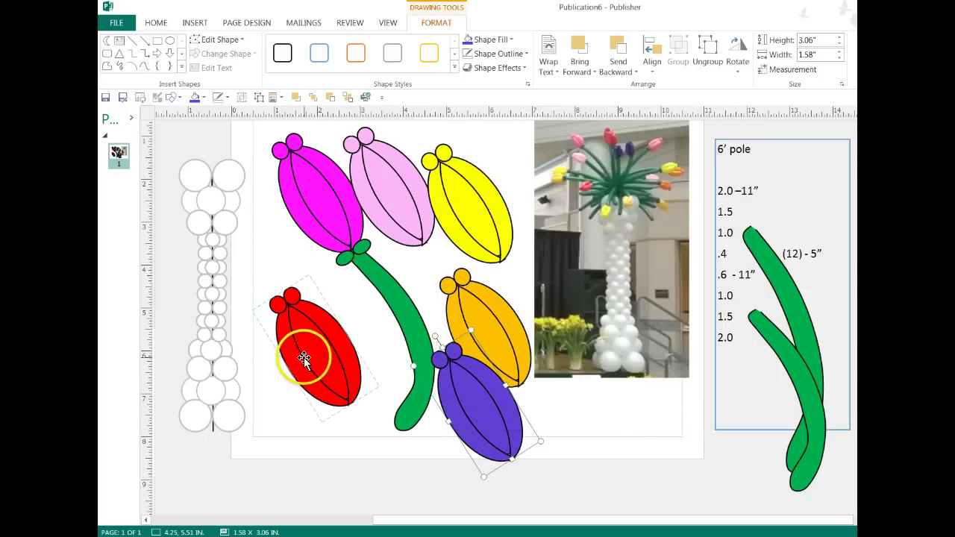
pyautogui.keyDown('shift'); pyautogui.click(469, 309); pyautogui.keyUp('shift')
pyautogui.keyDown('shift'); pyautogui.click(481, 392); pyautogui.keyUp('shift')
pyautogui.keyDown('shift'); pyautogui.click(471, 213); pyautogui.keyUp('shift')
pyautogui.keyDown('shift'); pyautogui.click(400, 193); pyautogui.keyUp('shift')
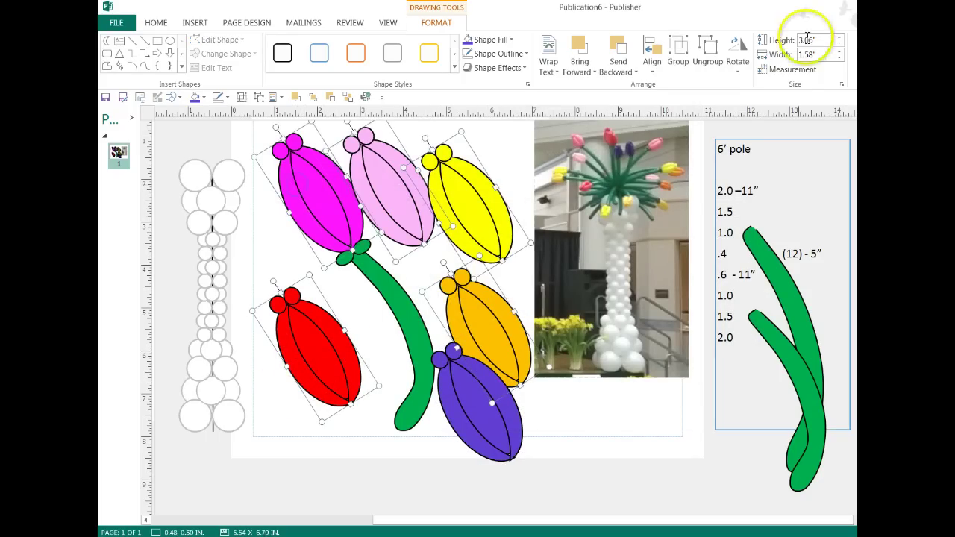
pyautogui.click(842, 84)
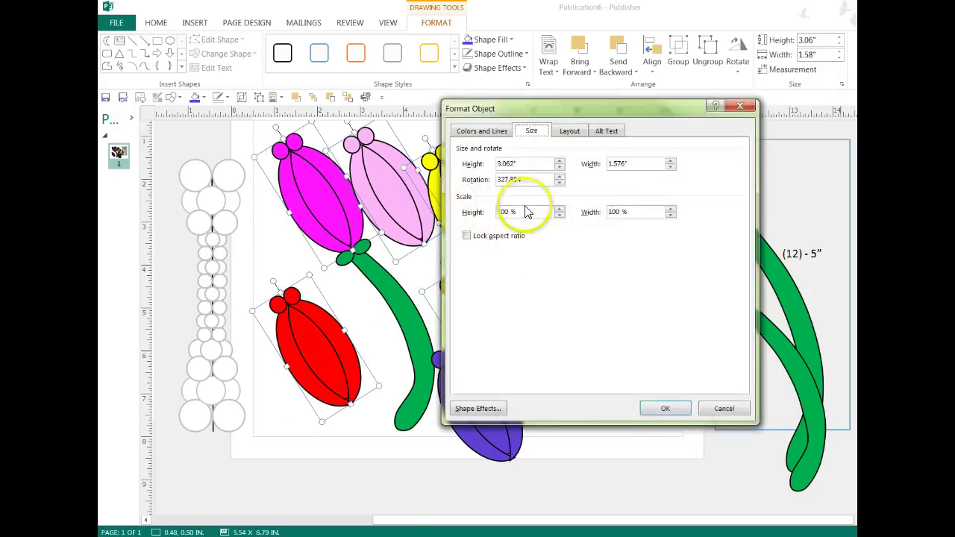
pyautogui.click(467, 235)
pyautogui.click(677, 414)
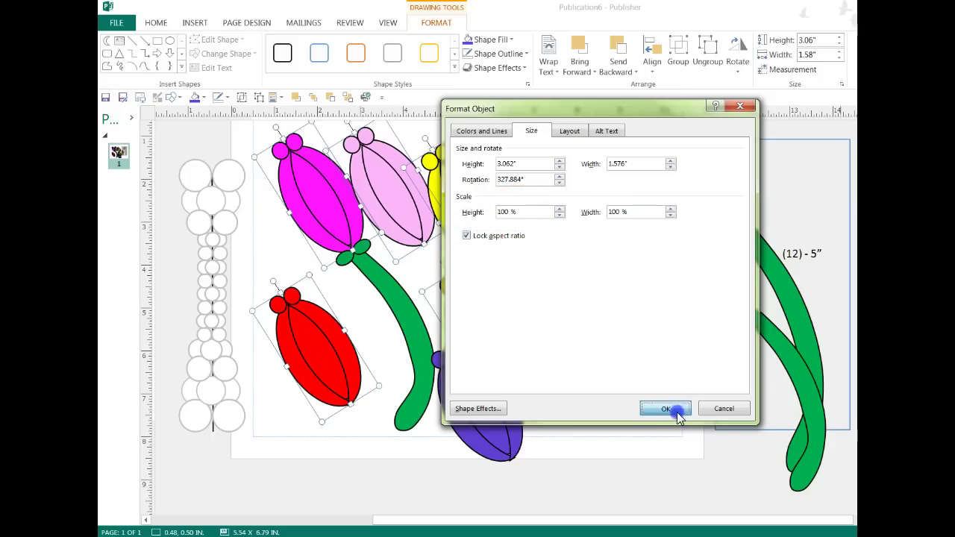
# - Shrink the red tulip proportionally and set its width to 0.5 inches
pyautogui.click(447, 440)
pyautogui.click(321, 366)
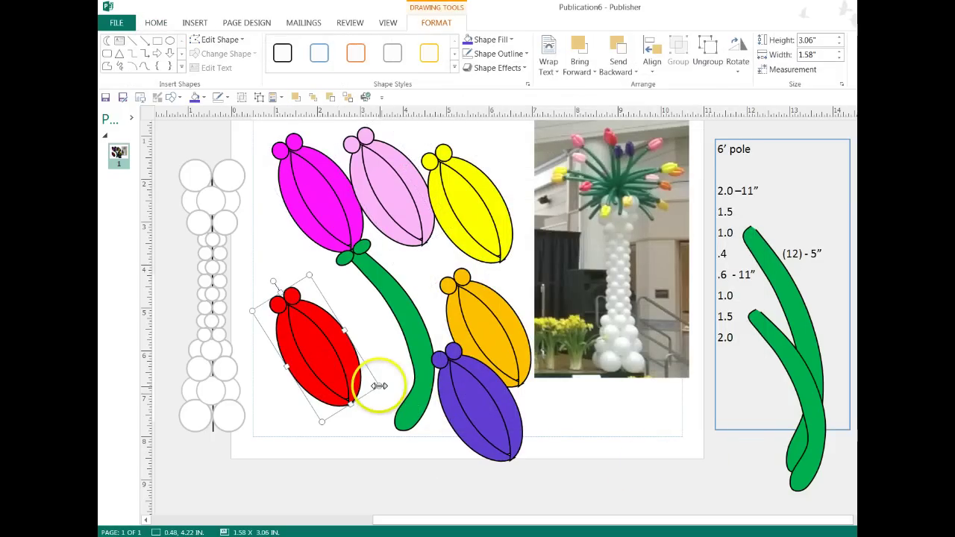
pyautogui.moveTo(375, 388); pyautogui.dragTo(323, 347)
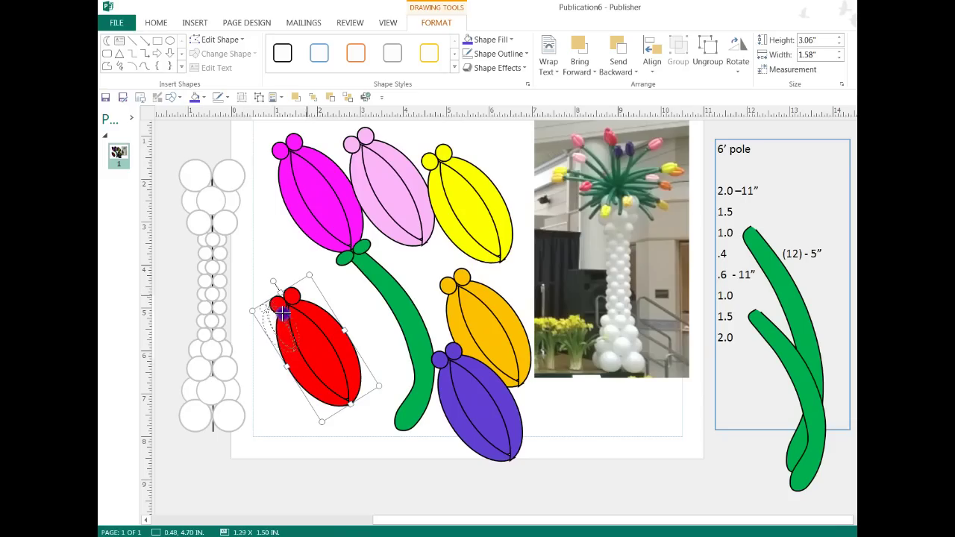
pyautogui.moveTo(281, 312); pyautogui.dragTo(282, 314)
pyautogui.click(302, 360)
pyautogui.click(276, 322)
pyautogui.click(299, 358)
pyautogui.click(280, 347)
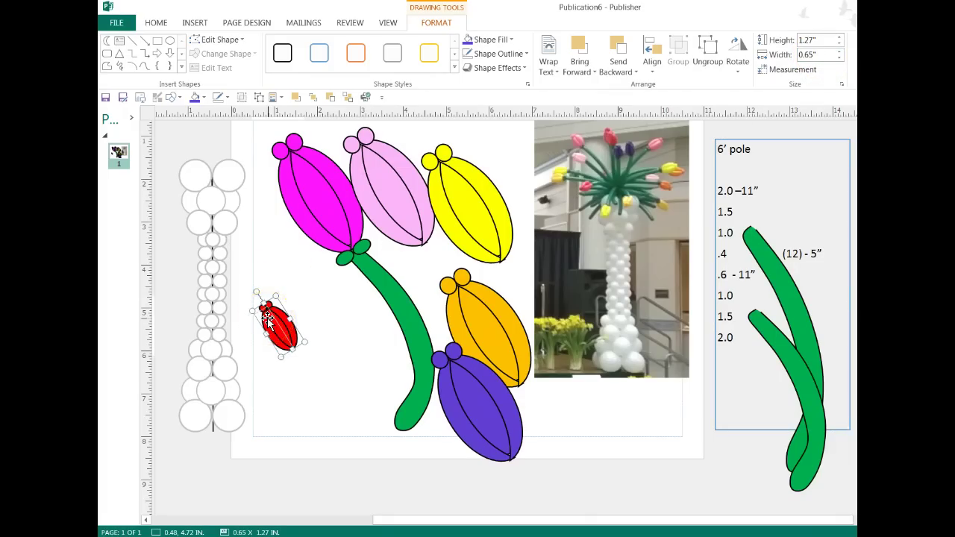
pyautogui.click(823, 54)
pyautogui.write('.5')
pyautogui.press('Return')
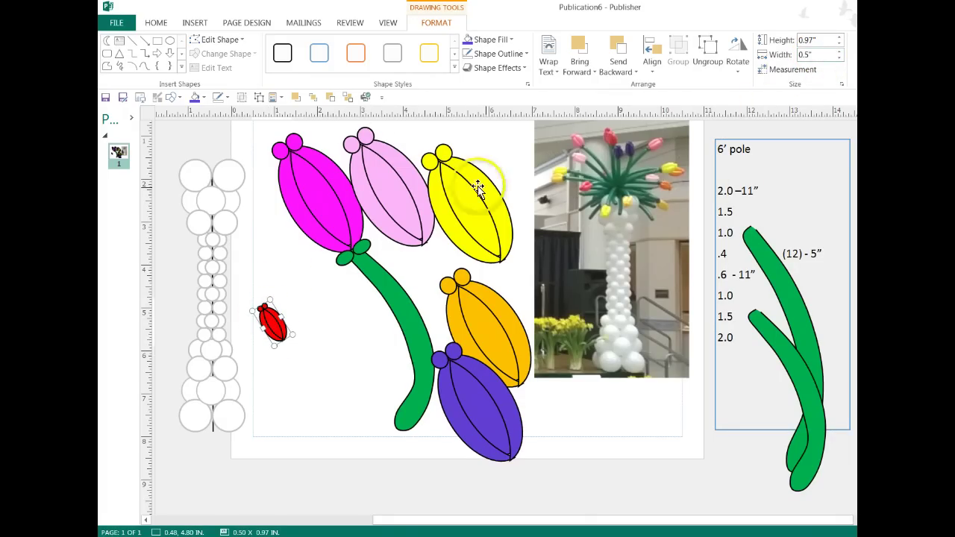
# - Select the magenta, light pink, yellow, gold and purple tulips together and set their width to 0.5 inches
pyautogui.click(319, 183)
pyautogui.click(398, 187)
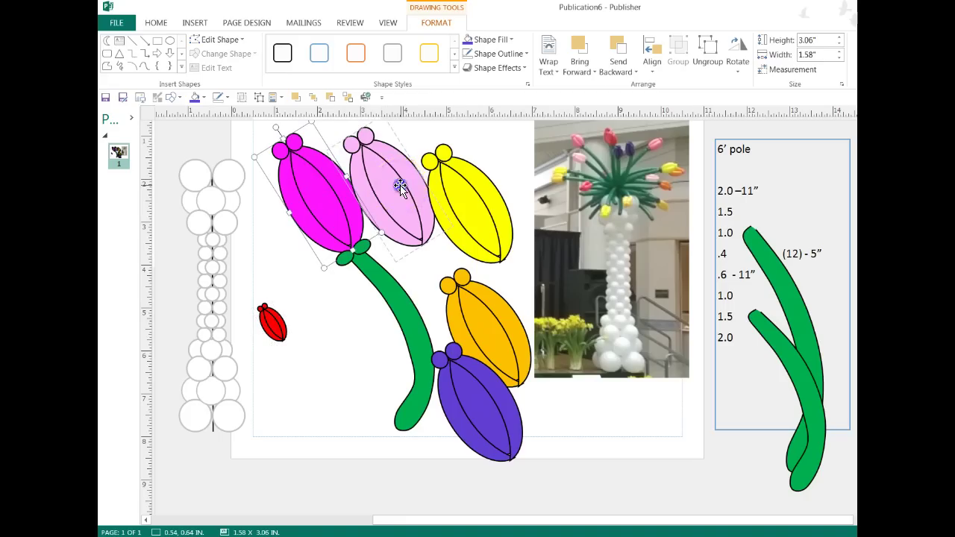
pyautogui.keyDown('shift'); pyautogui.click(458, 190); pyautogui.keyUp('shift')
pyautogui.keyDown('shift'); pyautogui.click(476, 320); pyautogui.keyUp('shift')
pyautogui.keyDown('shift'); pyautogui.click(470, 382); pyautogui.keyUp('shift')
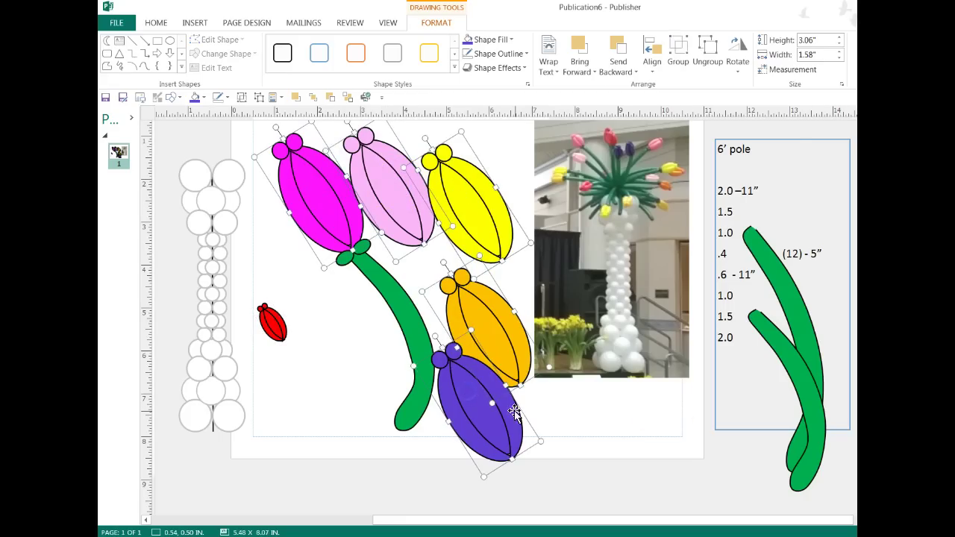
pyautogui.click(824, 55)
pyautogui.write('0.5')
pyautogui.press('Return')
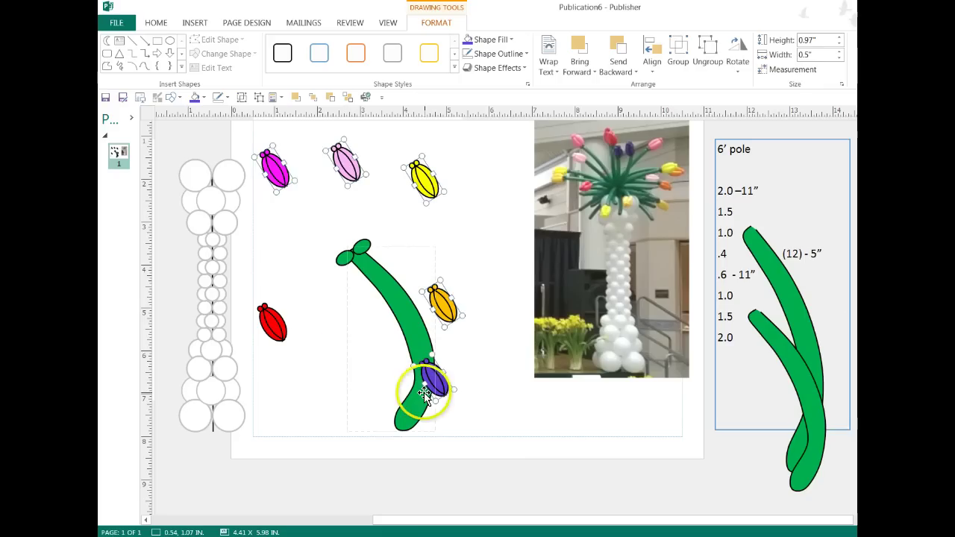
# - Move the small tulips clear of the green stem and group the stem with the two bubbles at its upper end
pyautogui.moveTo(431, 382); pyautogui.dragTo(292, 186)
pyautogui.click(377, 367)
pyautogui.click(362, 258)
pyautogui.click(311, 243)
pyautogui.moveTo(401, 446); pyautogui.dragTo(448, 448)
pyautogui.moveTo(310, 219); pyautogui.dragTo(460, 443)
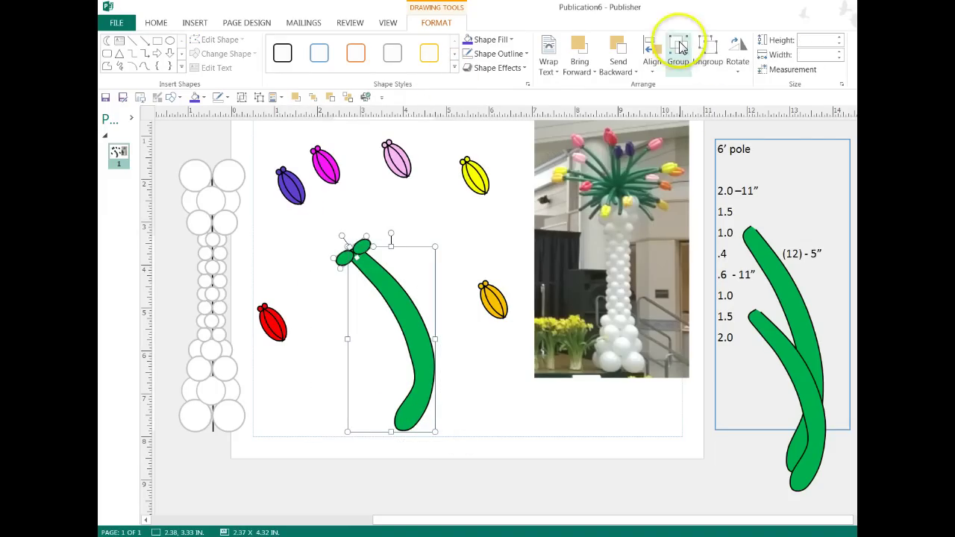
pyautogui.click(678, 51)
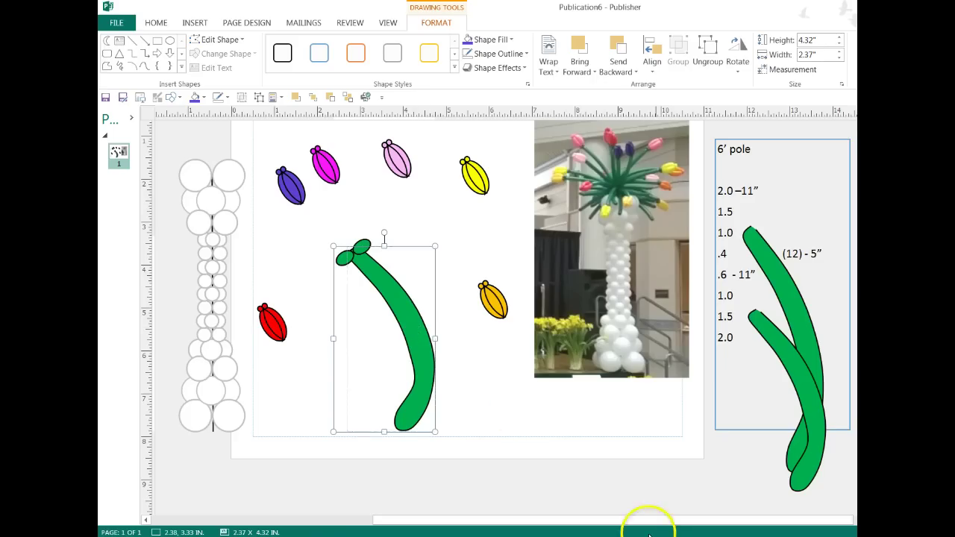
pyautogui.hotkey('alt', 'Tab')
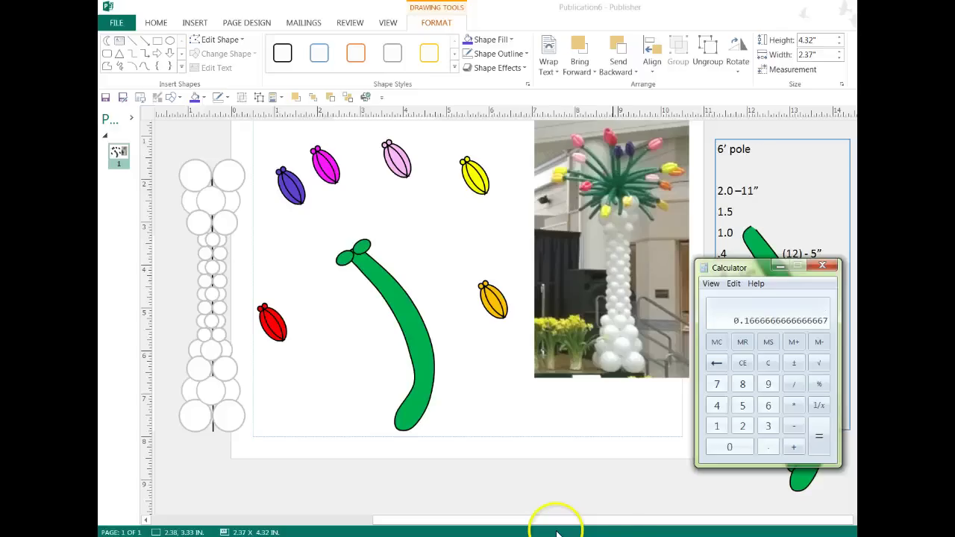
pyautogui.click(412, 313)
pyautogui.click(508, 405)
pyautogui.click(407, 302)
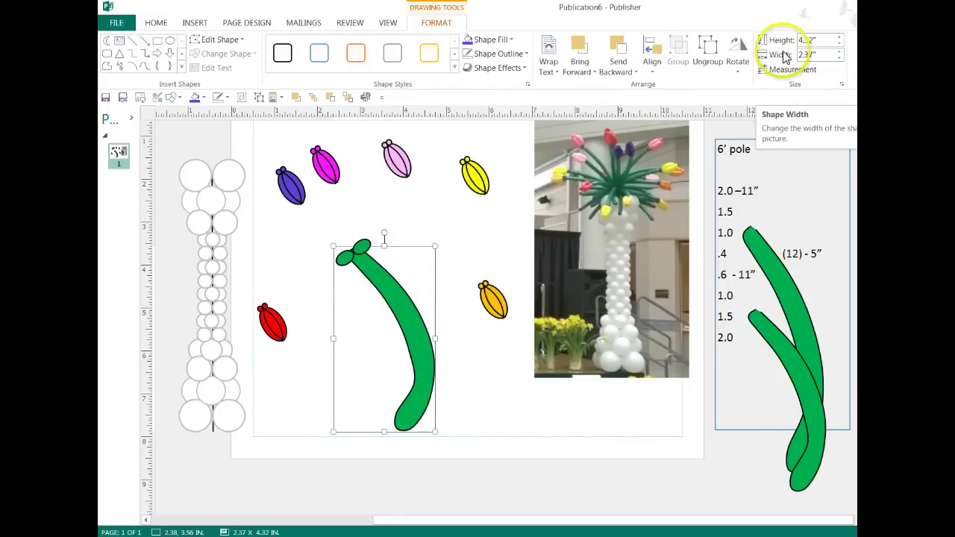
pyautogui.moveTo(348, 263)
pyautogui.mouseDown()
pyautogui.moveTo(362, 262)
pyautogui.moveTo(350, 262)
pyautogui.mouseUp()
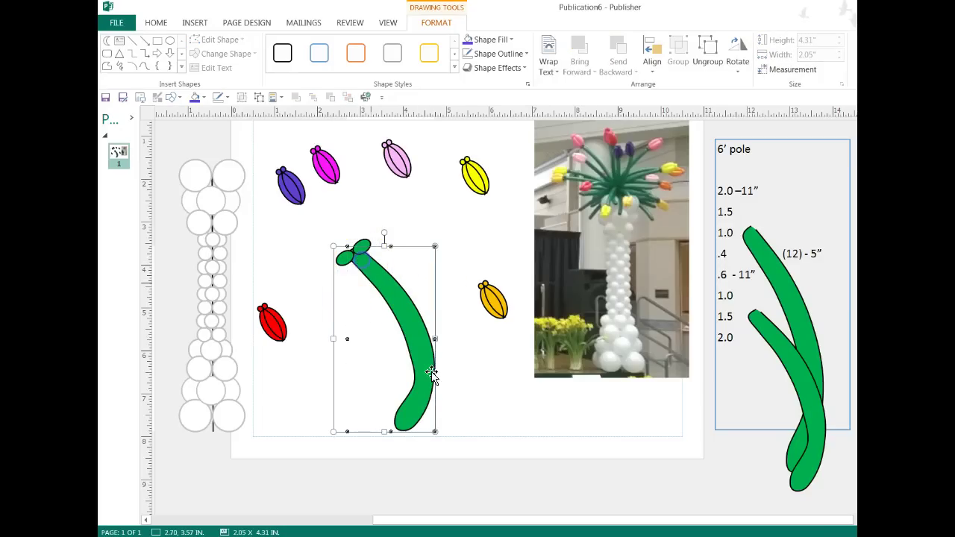
pyautogui.click(469, 409)
# - Narrow and shrink the grouped stem to about 0.7 by 3.6 inches and join it to the base of the red tulip
pyautogui.click(427, 350)
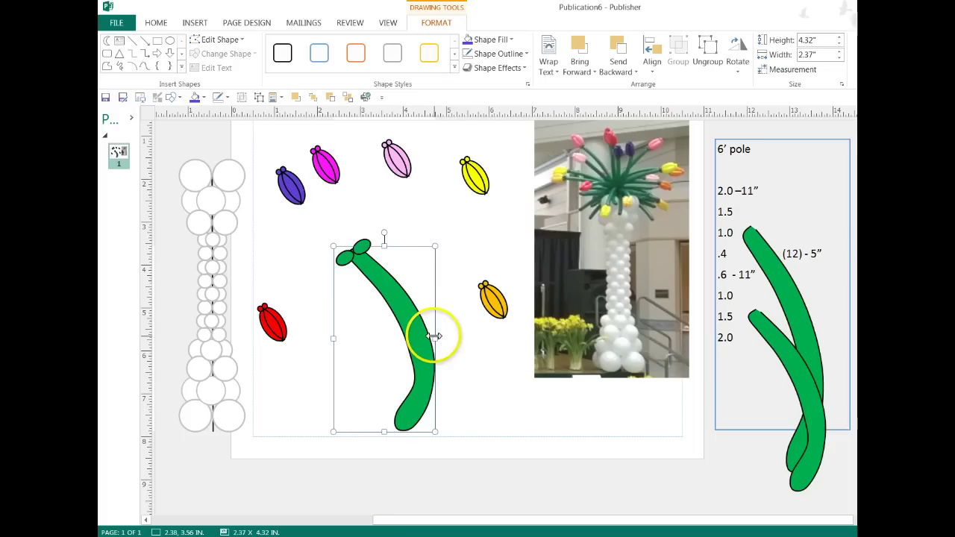
pyautogui.moveTo(414, 331); pyautogui.dragTo(415, 332)
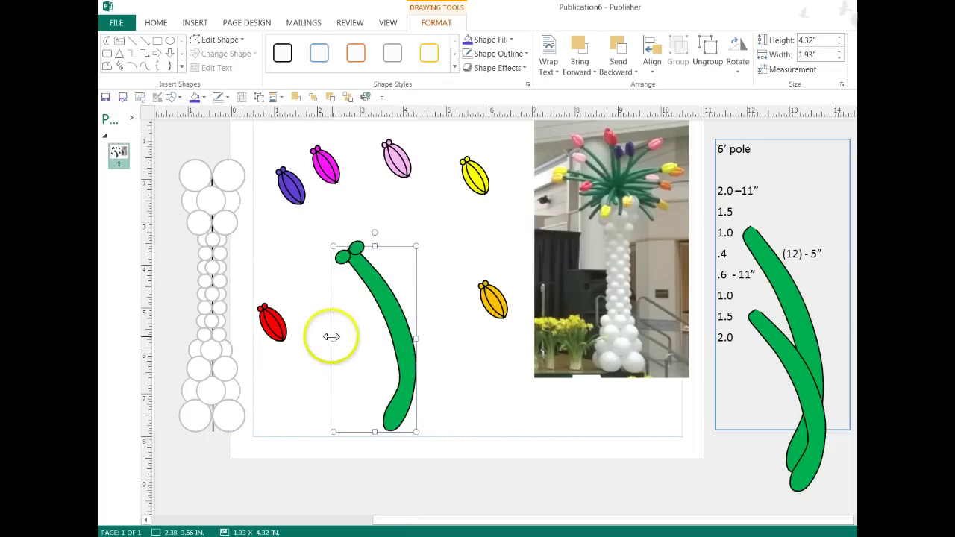
pyautogui.moveTo(350, 339); pyautogui.dragTo(350, 339)
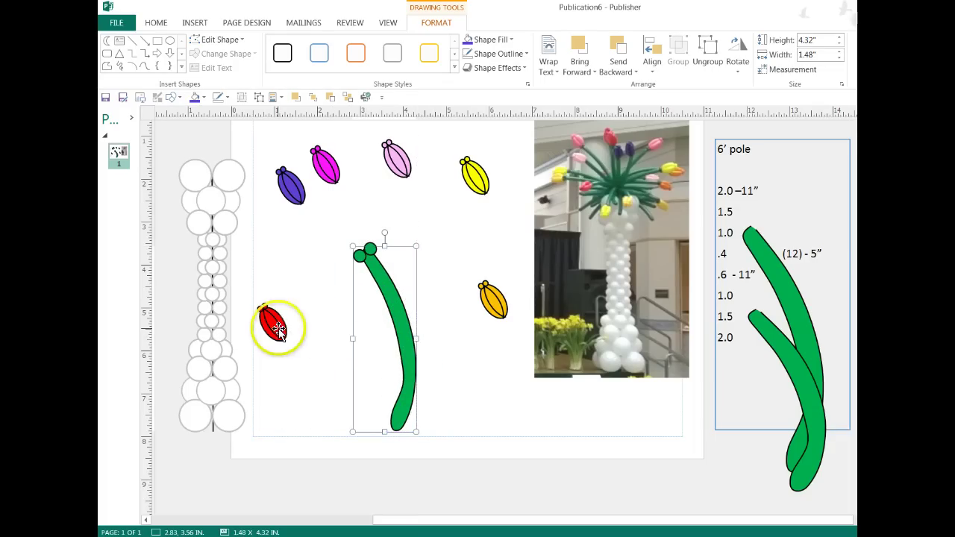
pyautogui.moveTo(277, 328); pyautogui.dragTo(350, 224)
pyautogui.click(400, 335)
pyautogui.moveTo(351, 337); pyautogui.dragTo(372, 338)
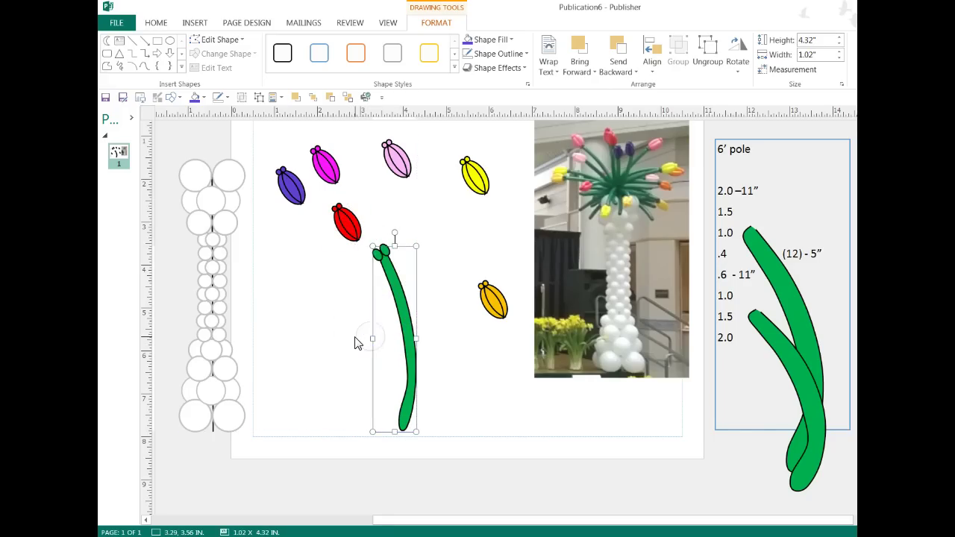
pyautogui.moveTo(379, 259)
pyautogui.mouseDown()
pyautogui.moveTo(371, 247)
pyautogui.moveTo(384, 276)
pyautogui.moveTo(367, 265)
pyautogui.mouseUp()
pyautogui.click(456, 416)
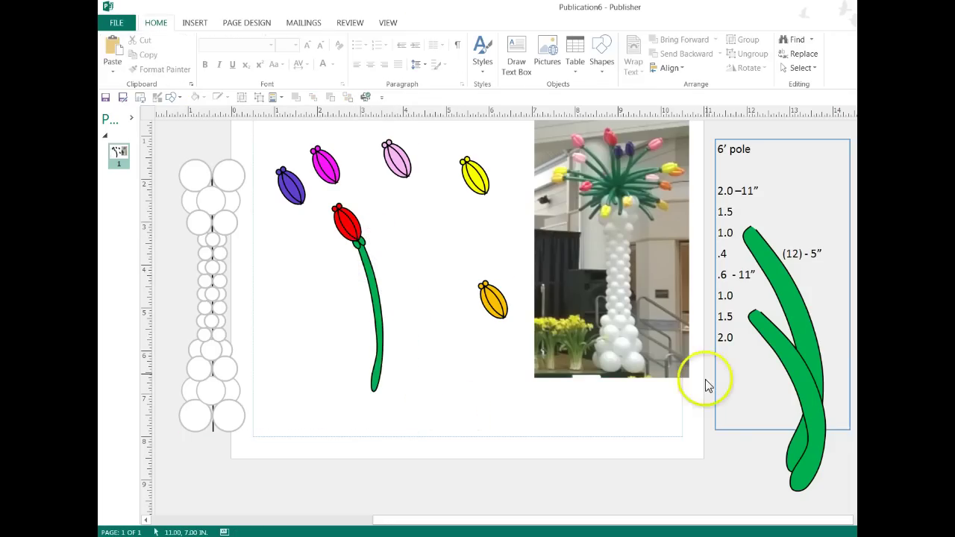
# - Delete the two large spare stems lying over the balloon-size list
pyautogui.click(796, 328)
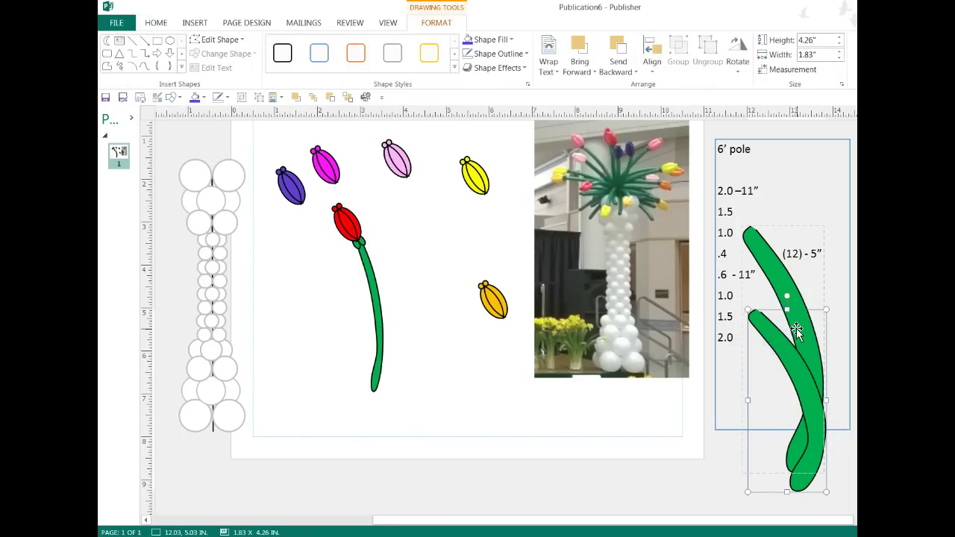
pyautogui.press('Delete')
pyautogui.click(794, 297)
pyautogui.press('Delete')
# - Copy the red tulip's stem, placing one full-size copy and one shorter copy beside and below the balloon-size list
pyautogui.click(370, 289)
pyautogui.hotkey('ctrl', 'v')
pyautogui.hotkey('ctrl', 'v')
pyautogui.hotkey('ctrl', 'v')
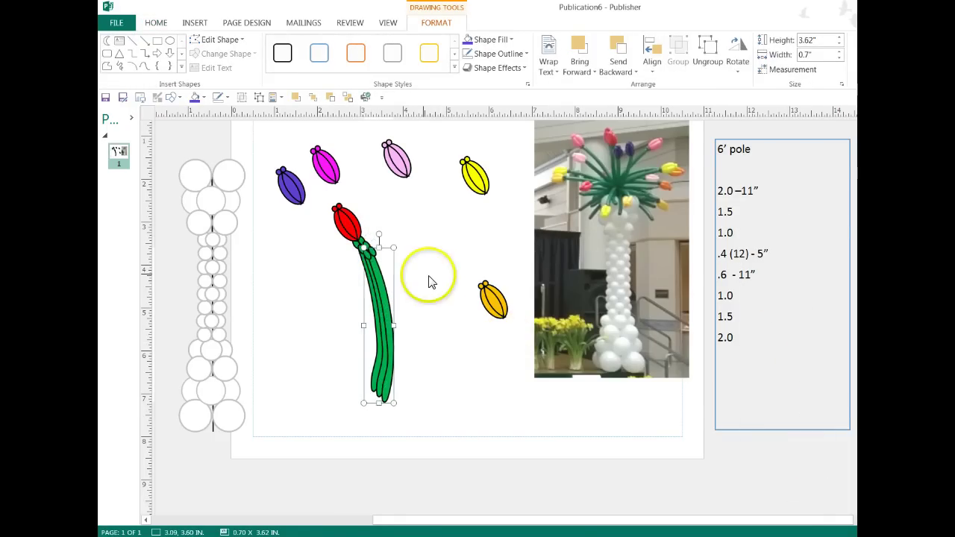
pyautogui.moveTo(399, 283); pyautogui.dragTo(798, 297)
pyautogui.click(367, 299)
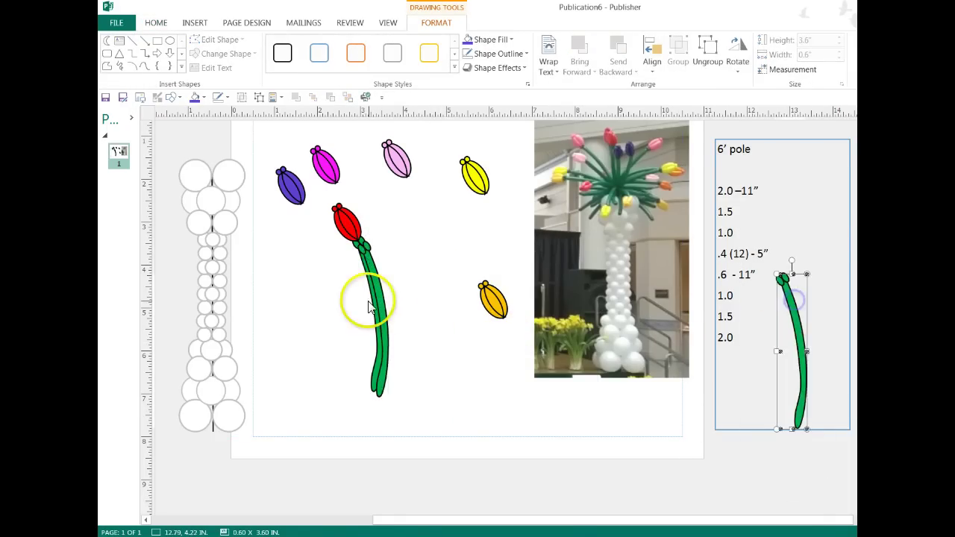
pyautogui.moveTo(375, 292); pyautogui.dragTo(758, 350)
pyautogui.click(465, 383)
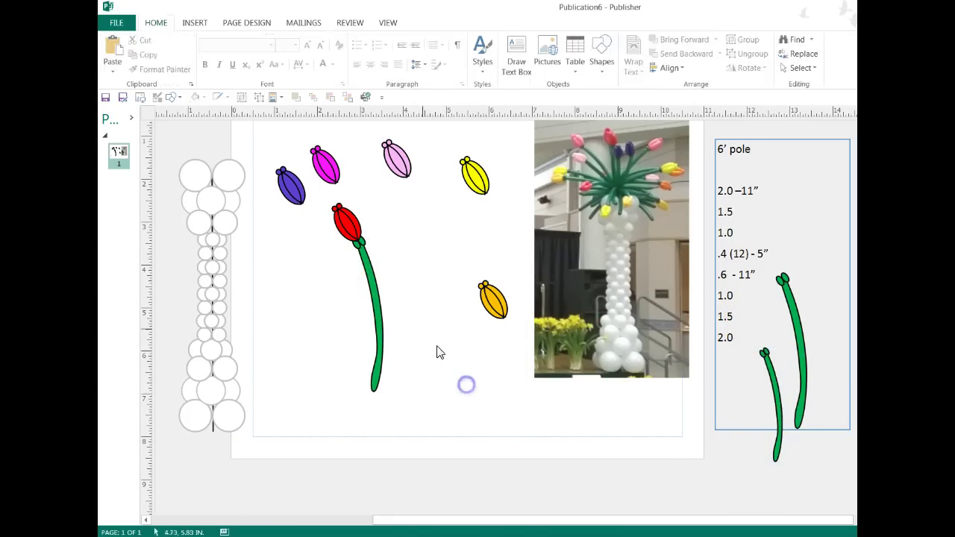
# - Duplicate the red tulip's stem and join one copy to the base of each gold, yellow, light pink, magenta and purple tulip
pyautogui.click(368, 269)
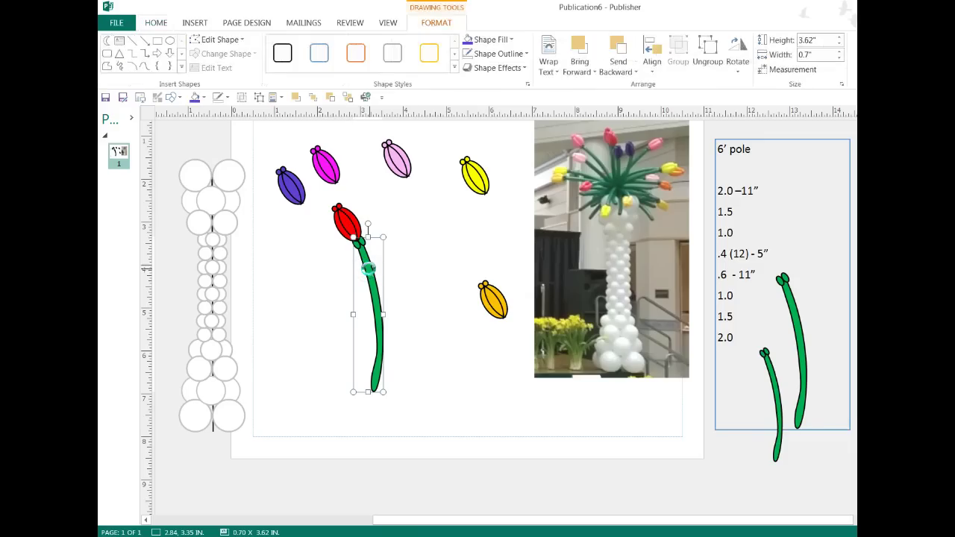
pyautogui.hotkey('ctrl', 'd')
pyautogui.hotkey('ctrl', 'd')
pyautogui.hotkey('ctrl', 'd')
pyautogui.moveTo(383, 277); pyautogui.dragTo(512, 339)
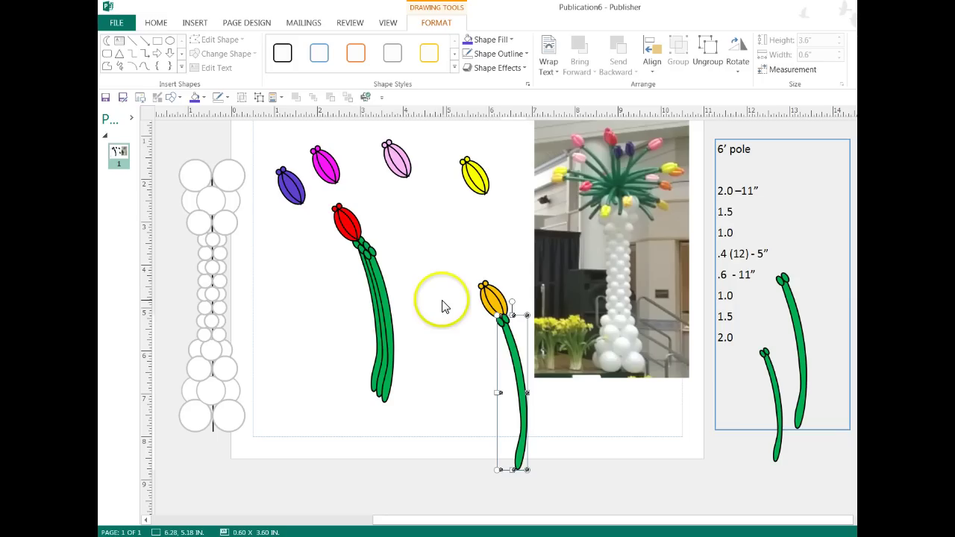
pyautogui.moveTo(379, 306); pyautogui.dragTo(504, 249)
pyautogui.moveTo(374, 271); pyautogui.dragTo(418, 191)
pyautogui.moveTo(362, 250); pyautogui.dragTo(383, 269)
pyautogui.moveTo(384, 298); pyautogui.dragTo(347, 216)
pyautogui.moveTo(406, 413); pyautogui.dragTo(411, 418)
pyautogui.moveTo(411, 383); pyautogui.dragTo(323, 312)
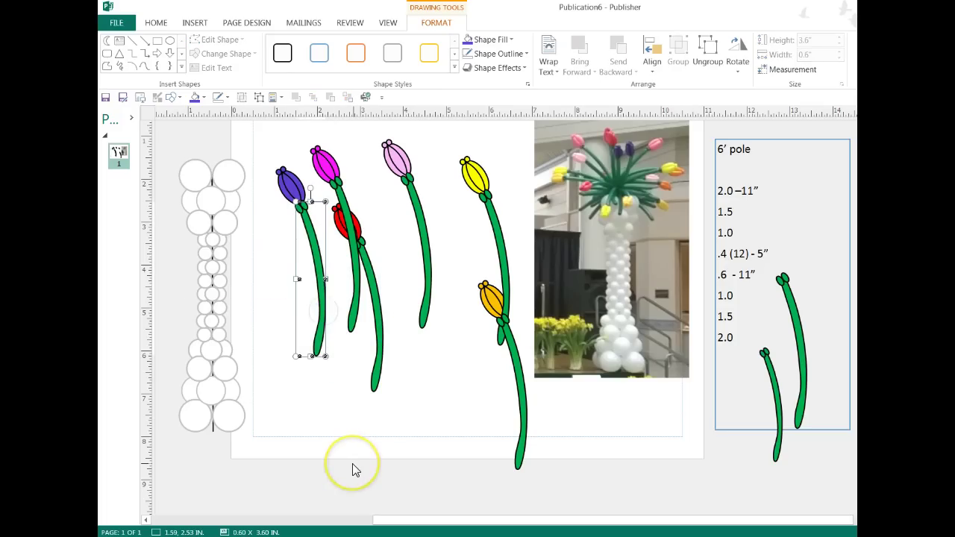
pyautogui.click(324, 412)
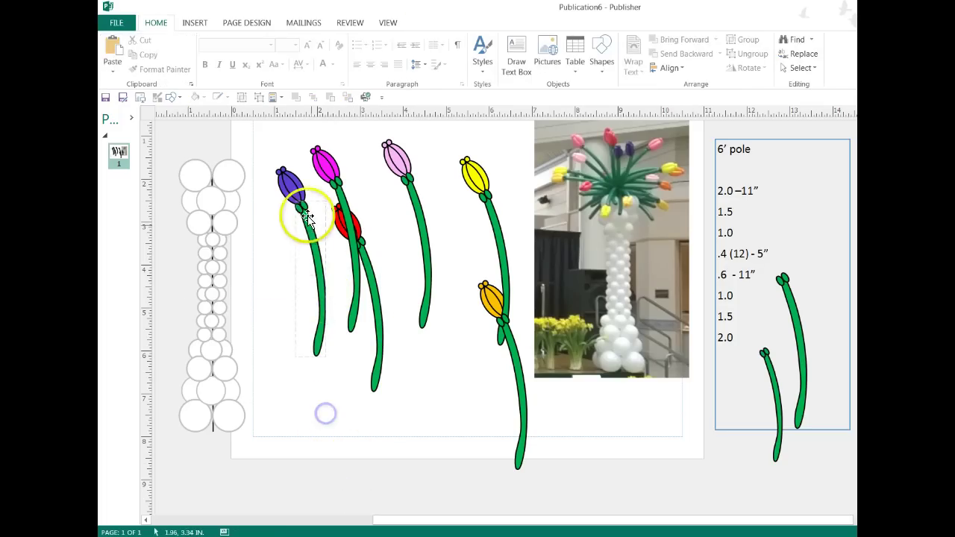
# - Group the purple and magenta tulips each with its own stem, and move the magenta one below the purple one
pyautogui.click(291, 188)
pyautogui.keyDown('shift'); pyautogui.click(308, 224); pyautogui.keyUp('shift')
pyautogui.keyDown('shift'); pyautogui.click(308, 224); pyautogui.keyUp('shift')
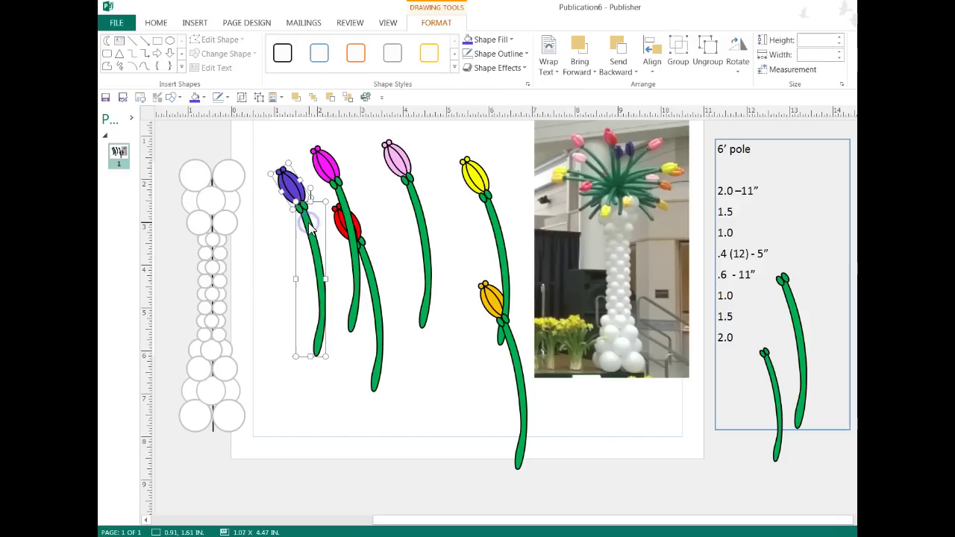
pyautogui.click(242, 97)
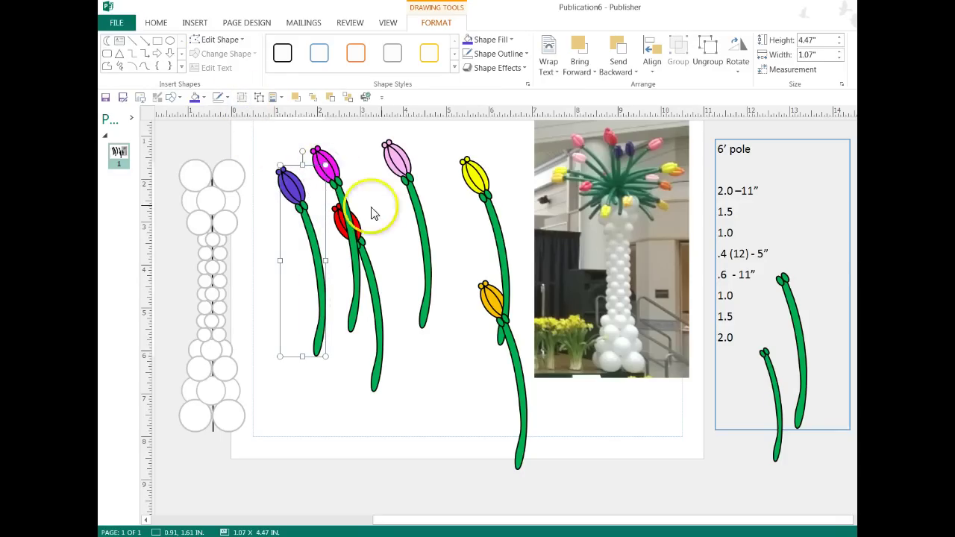
pyautogui.click(394, 206)
pyautogui.click(329, 160)
pyautogui.keyDown('shift'); pyautogui.click(353, 307); pyautogui.keyUp('shift')
pyautogui.click(254, 100)
pyautogui.moveTo(336, 167); pyautogui.dragTo(300, 253)
# - Group the red tulip with its stem and the light pink tulip with its stem
pyautogui.click(343, 222)
pyautogui.keyDown('shift'); pyautogui.click(374, 266); pyautogui.keyUp('shift')
pyautogui.click(250, 103)
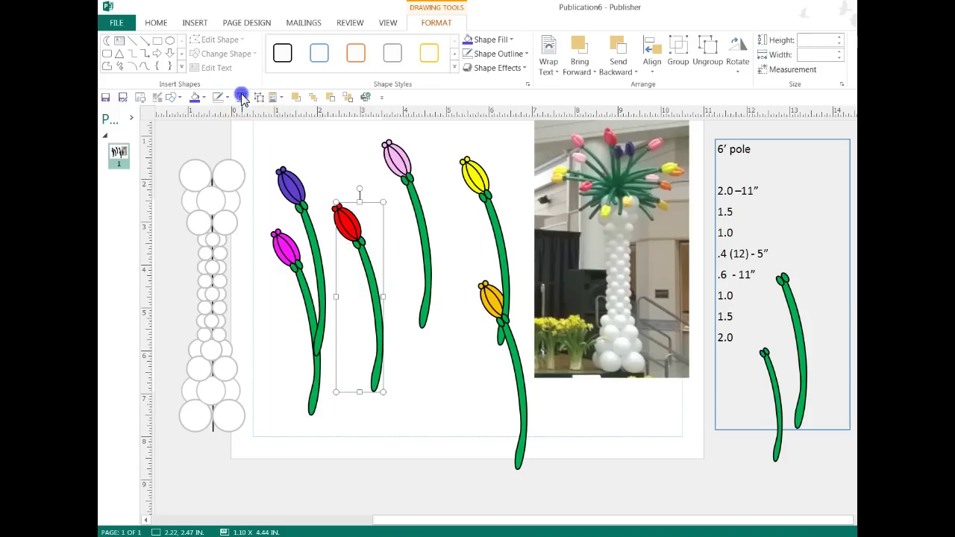
pyautogui.click(395, 158)
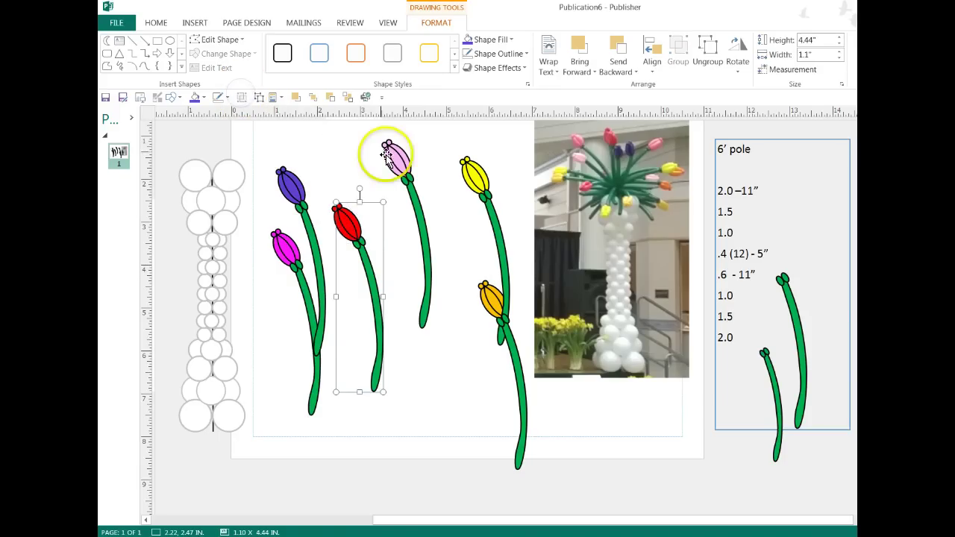
pyautogui.keyDown('shift'); pyautogui.click(421, 219); pyautogui.keyUp('shift')
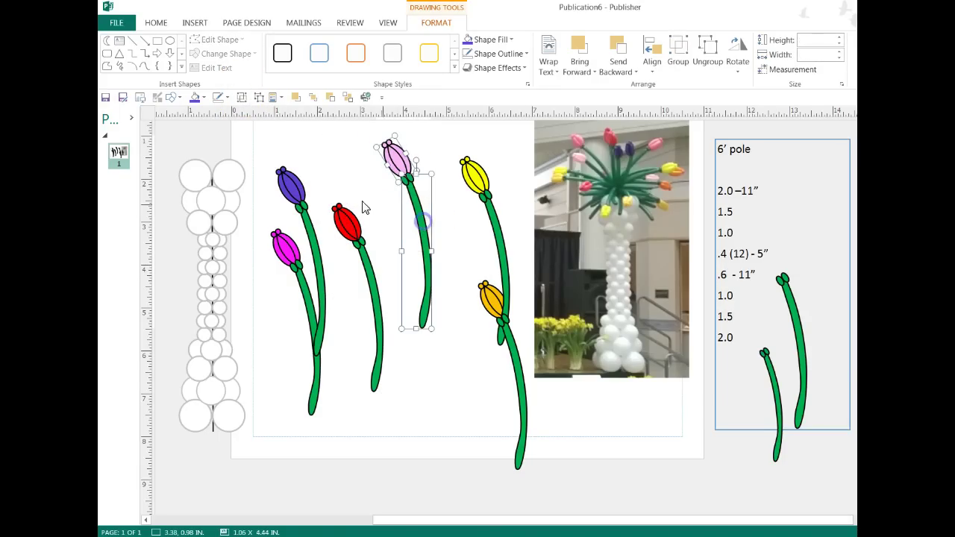
pyautogui.click(239, 98)
# - Group the yellow tulip with its stem and the gold tulip with its stem
pyautogui.click(472, 174)
pyautogui.keyDown('shift'); pyautogui.click(491, 224); pyautogui.keyUp('shift')
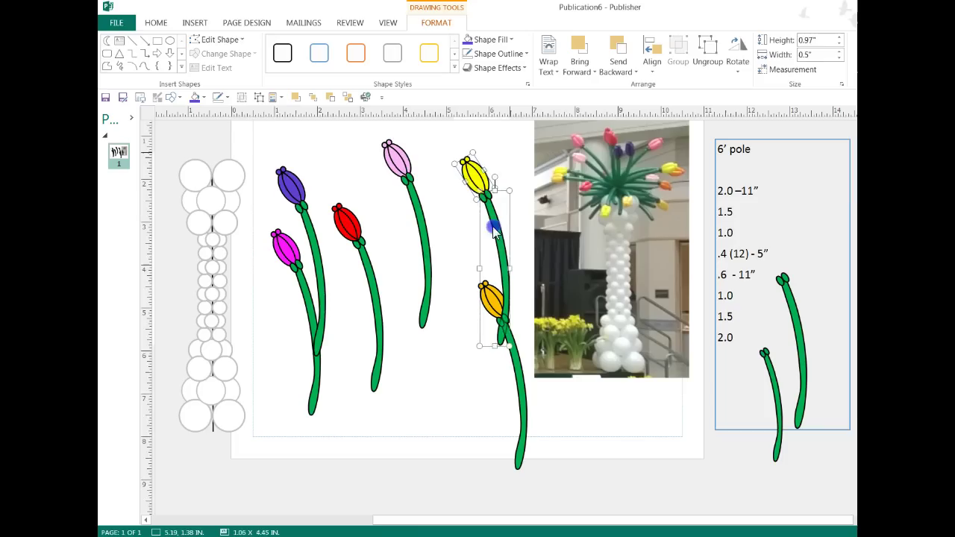
pyautogui.click(240, 98)
pyautogui.click(483, 342)
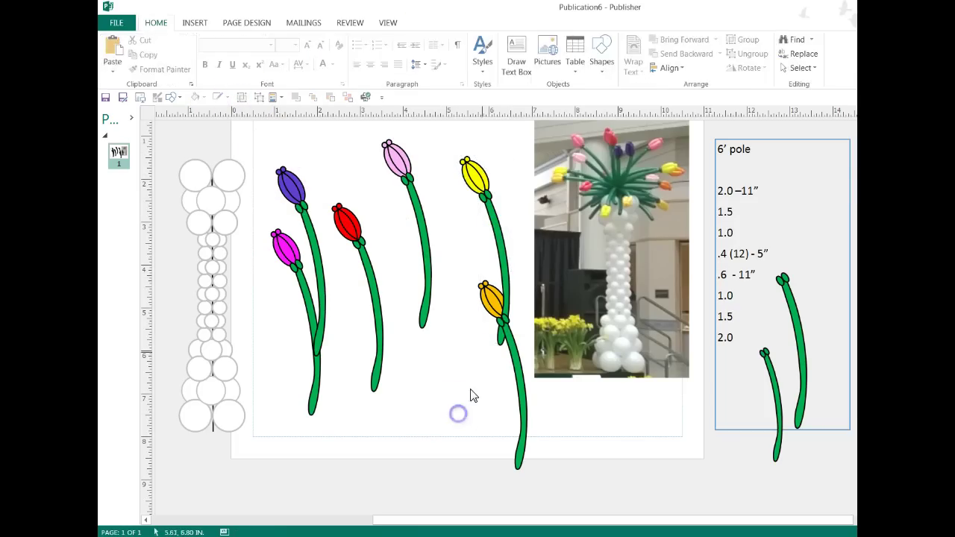
pyautogui.click(490, 299)
pyautogui.keyDown('shift'); pyautogui.click(513, 379); pyautogui.keyUp('shift')
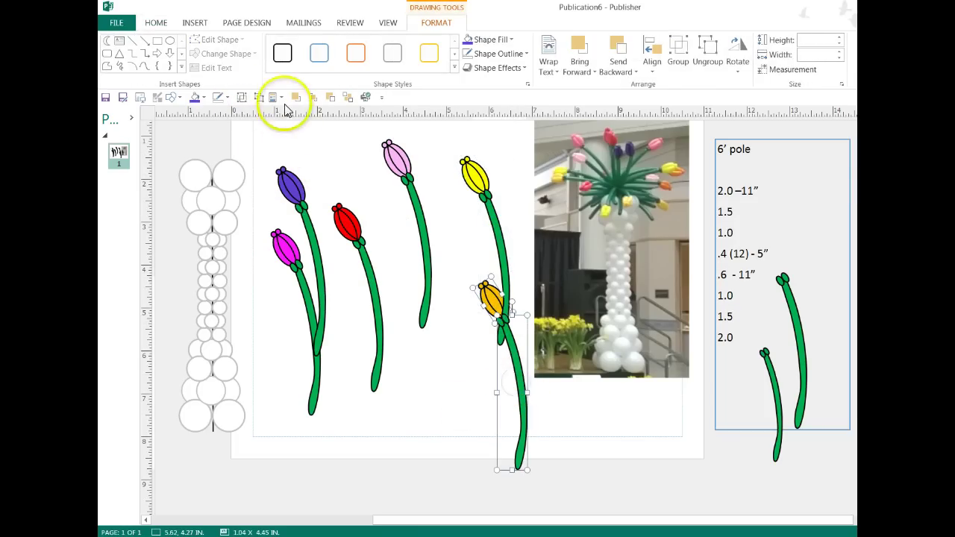
pyautogui.click(240, 98)
pyautogui.click(441, 406)
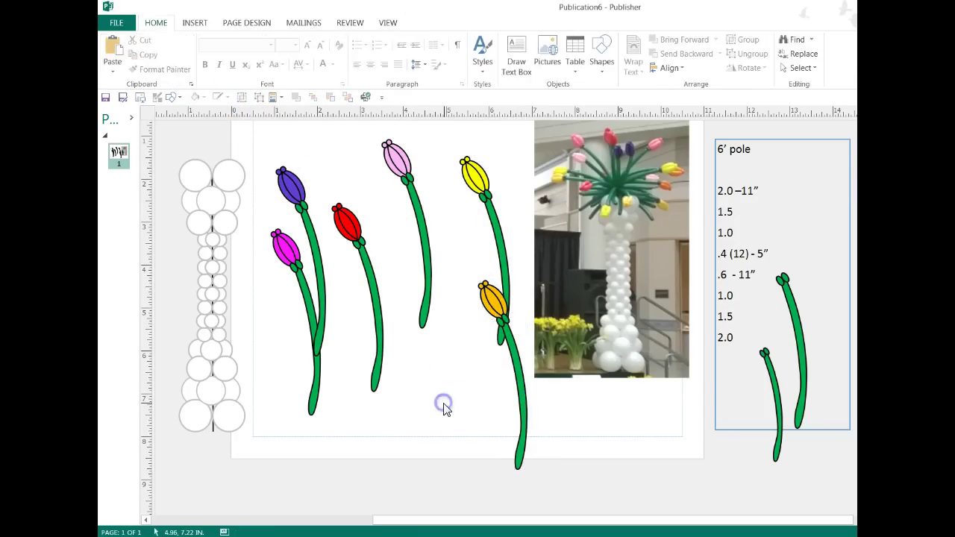
# - Move the six stemmed tulips over towards the photo and place the balloon column on the cleared part of the page
pyautogui.moveTo(521, 384); pyautogui.dragTo(609, 416)
pyautogui.moveTo(497, 262); pyautogui.dragTo(593, 374)
pyautogui.moveTo(425, 237); pyautogui.dragTo(641, 360)
pyautogui.click(289, 237)
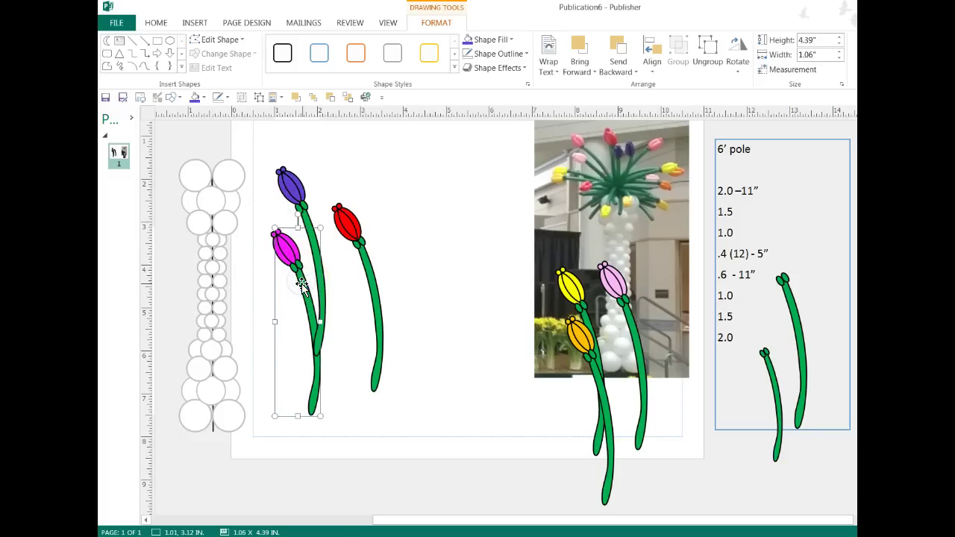
pyautogui.keyDown('shift'); pyautogui.click(299, 212); pyautogui.keyUp('shift')
pyautogui.keyDown('shift'); pyautogui.click(359, 251); pyautogui.keyUp('shift')
pyautogui.moveTo(363, 253); pyautogui.dragTo(577, 327)
pyautogui.moveTo(219, 273); pyautogui.dragTo(392, 298)
pyautogui.scroll(1, 426, 347)
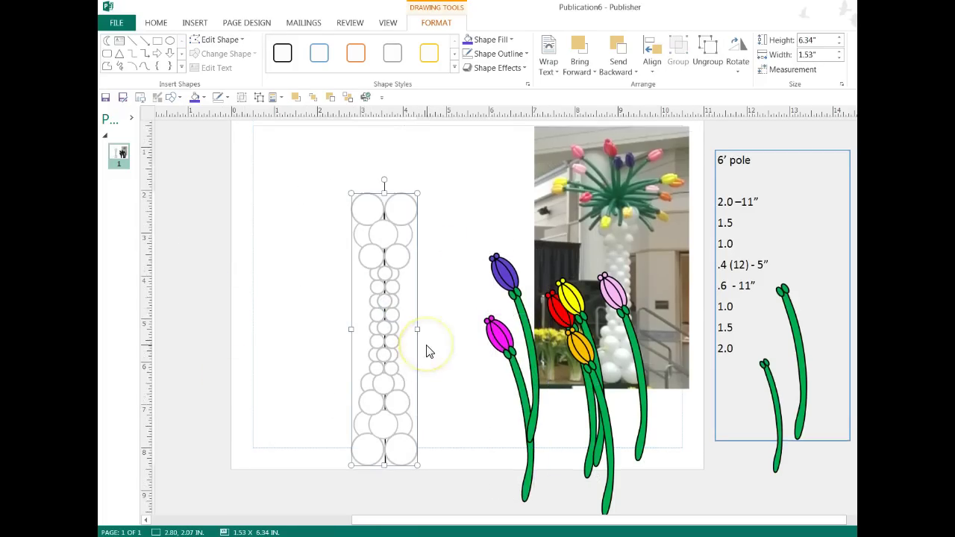
# - Rotate the magenta tulip counterclockwise and lay its stem across the upper end of the balloon column
pyautogui.moveTo(494, 351); pyautogui.dragTo(304, 177)
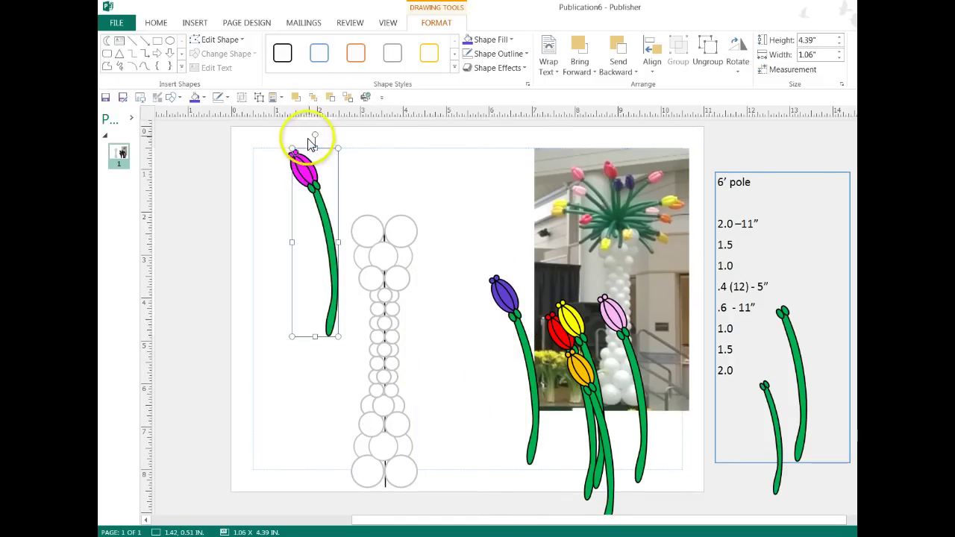
pyautogui.moveTo(314, 131); pyautogui.dragTo(235, 168)
pyautogui.moveTo(338, 246); pyautogui.dragTo(383, 229)
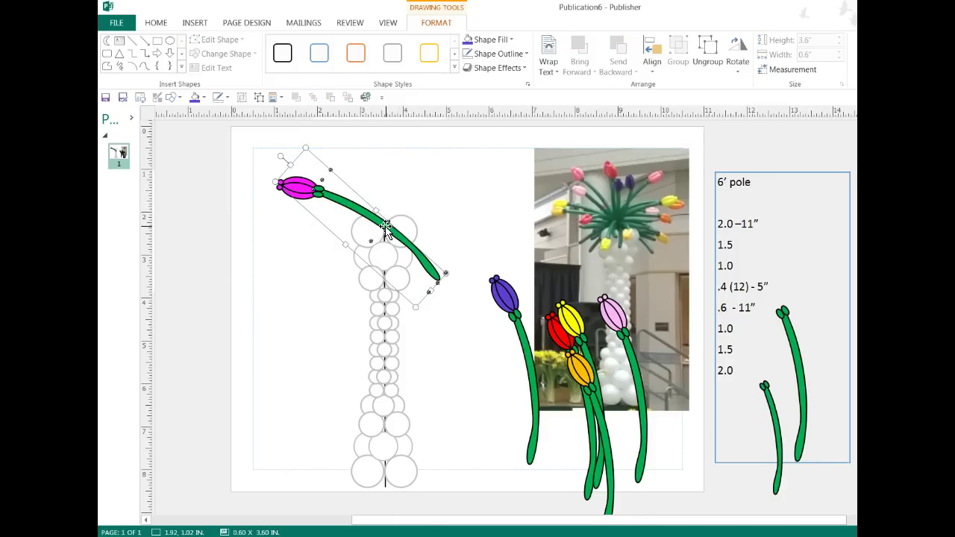
pyautogui.click(470, 366)
pyautogui.click(379, 228)
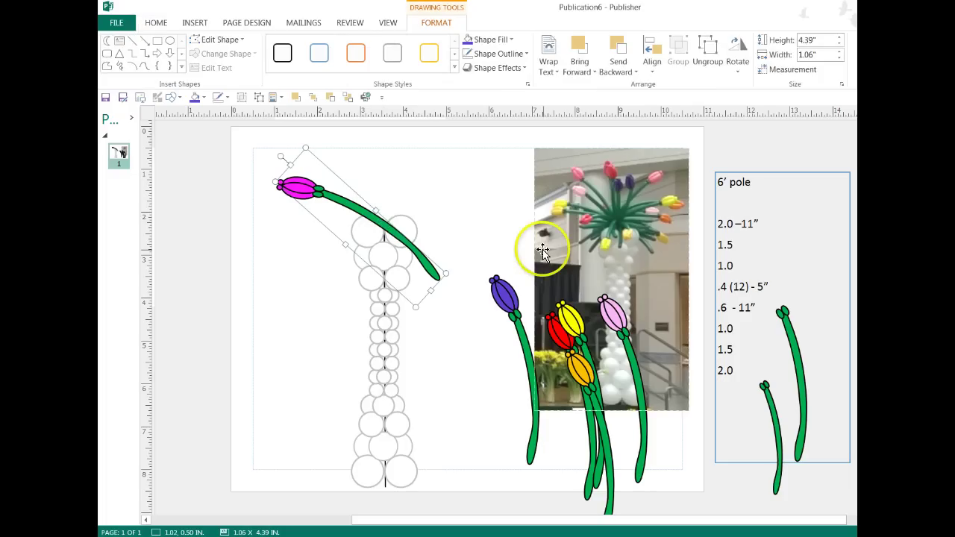
pyautogui.click(462, 180)
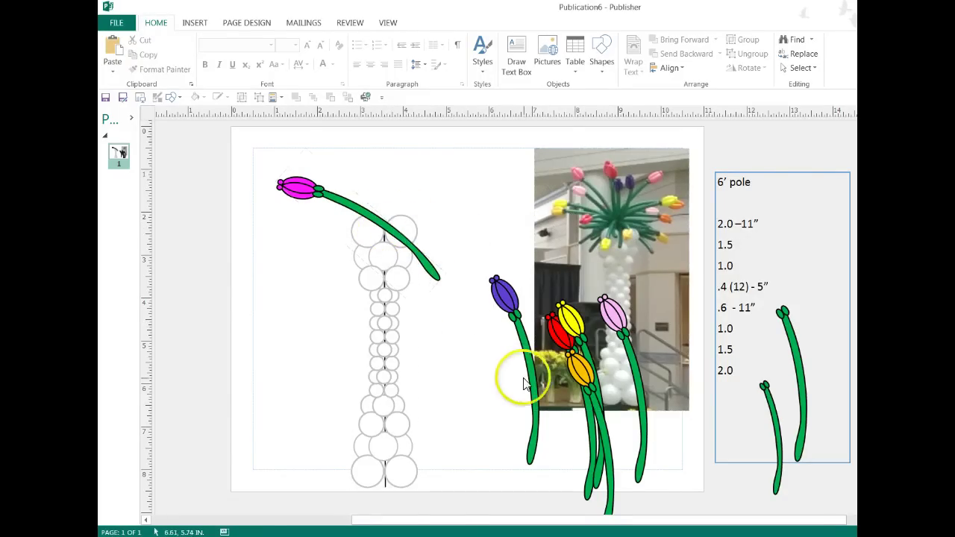
# - Place the purple tulip upright over the column's upper end and fit the gold tulip, rotated counterclockwise, between it and the magenta one
pyautogui.click(501, 345)
pyautogui.moveTo(501, 345)
pyautogui.mouseDown()
pyautogui.moveTo(356, 193)
pyautogui.moveTo(371, 188)
pyautogui.mouseUp()
pyautogui.scroll(1, 492, 332)
pyautogui.moveTo(601, 427); pyautogui.dragTo(499, 300)
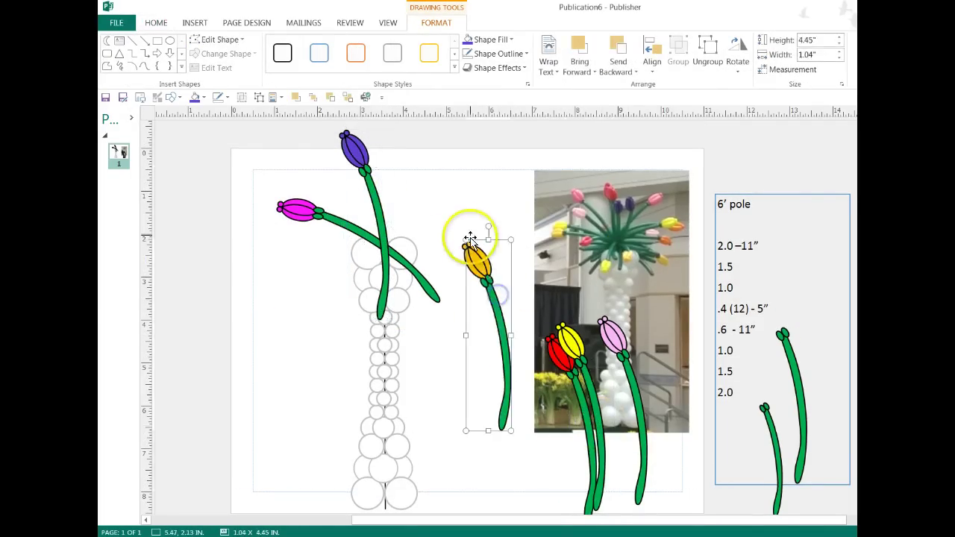
pyautogui.moveTo(492, 224); pyautogui.dragTo(426, 239)
pyautogui.moveTo(480, 316); pyautogui.dragTo(353, 206)
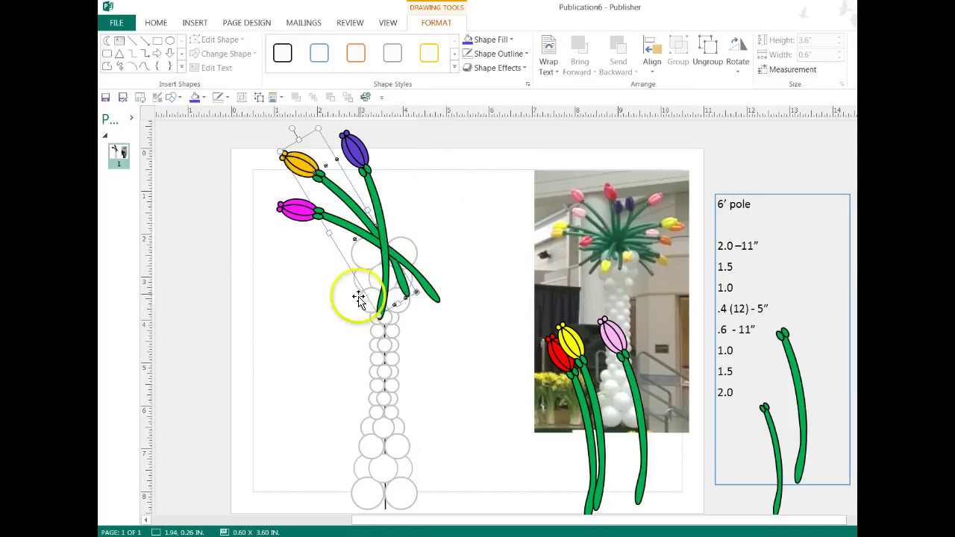
# - Bring the balloon column in front of the stems and move the purple tulip to the empty space between column and photo
pyautogui.click(385, 376)
pyautogui.click(296, 97)
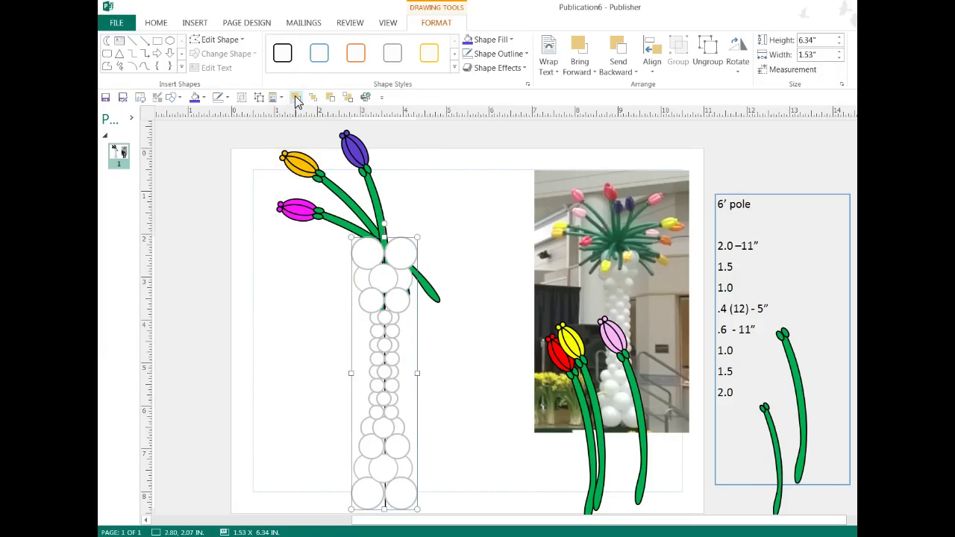
pyautogui.click(375, 200)
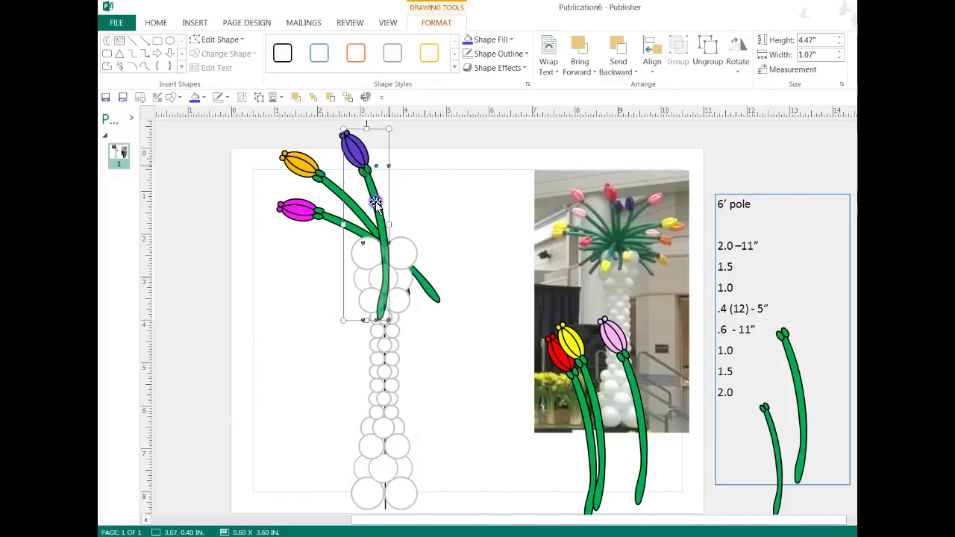
pyautogui.moveTo(376, 202); pyautogui.dragTo(479, 218)
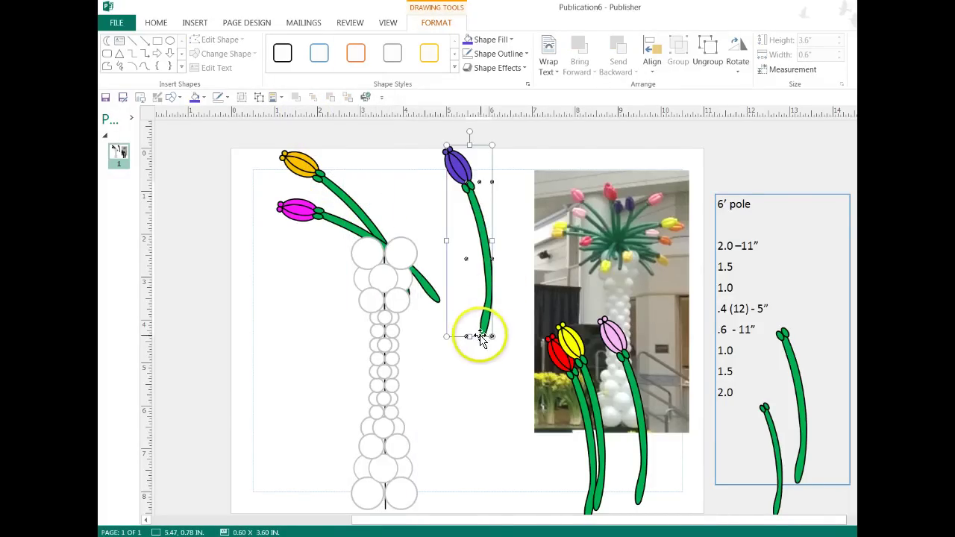
# - Try to shorten the grouped purple tulip by reducing its overall height, and undo the resize
pyautogui.moveTo(479, 340); pyautogui.dragTo(465, 277)
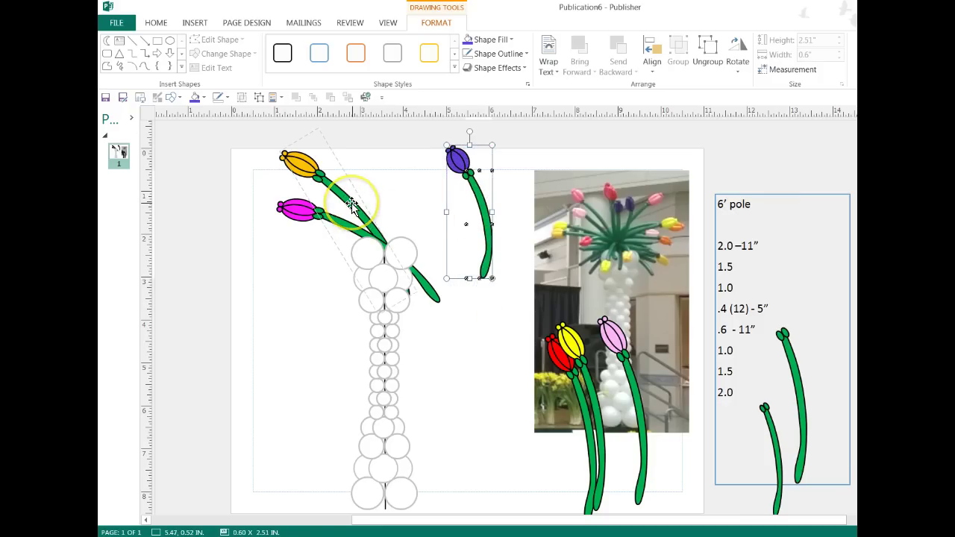
pyautogui.hotkey('ctrl', 'z')
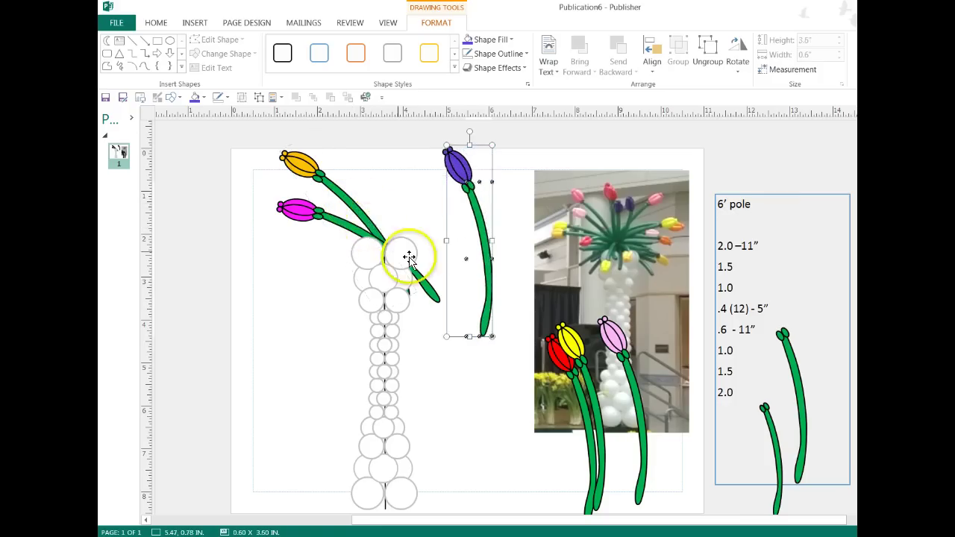
pyautogui.click(501, 389)
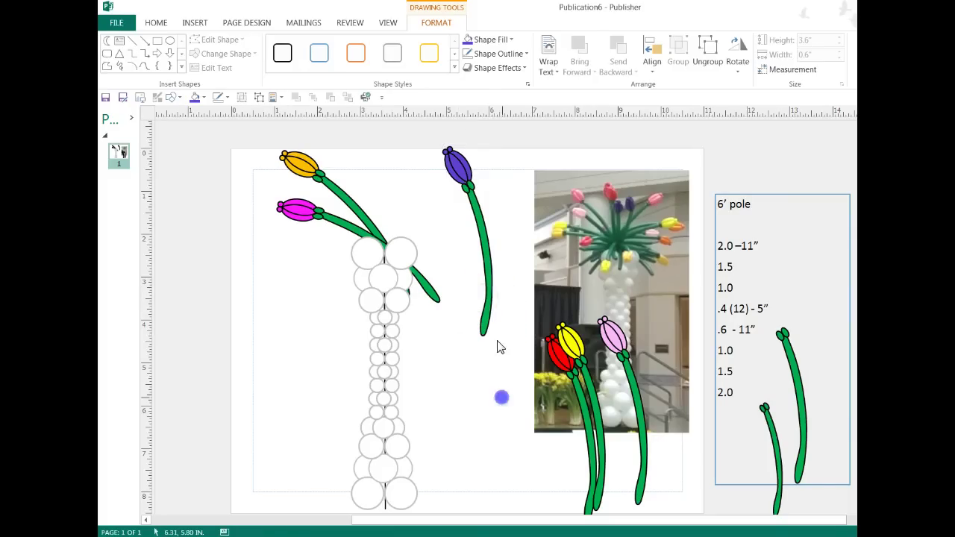
pyautogui.click(486, 277)
pyautogui.rightClick(489, 289)
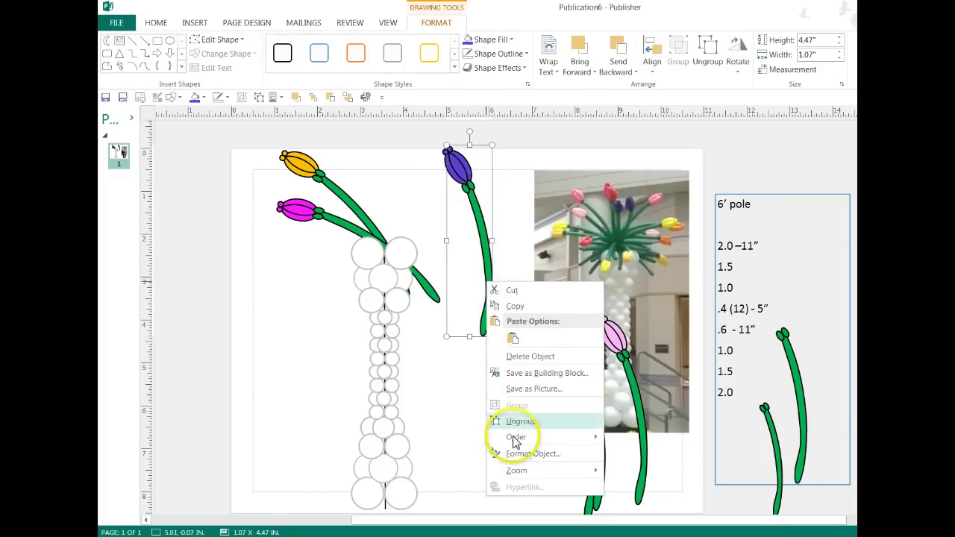
pyautogui.click(463, 370)
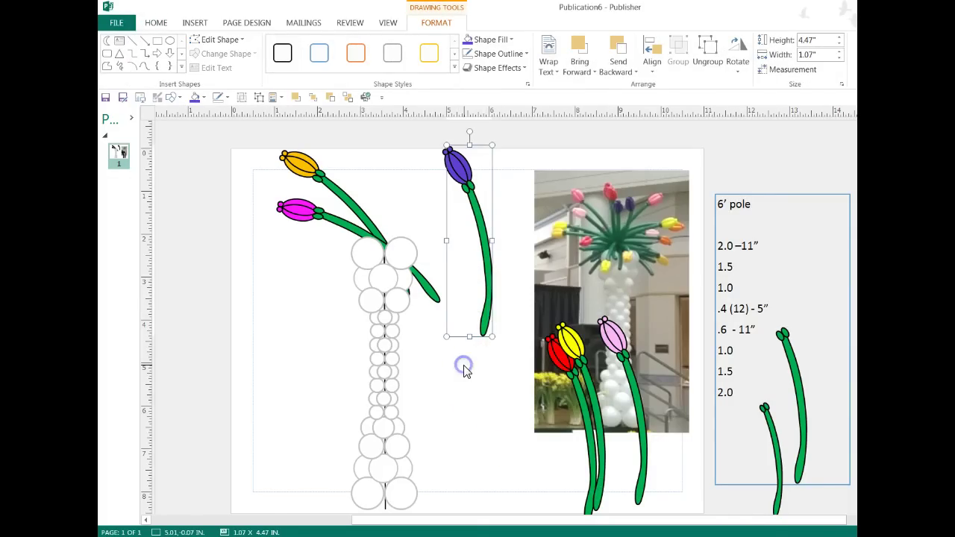
pyautogui.click(483, 270)
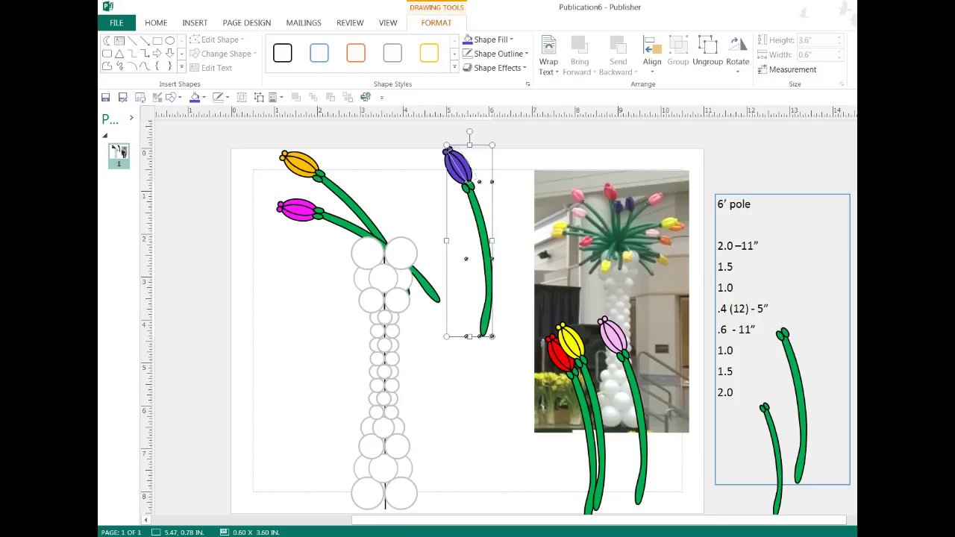
pyautogui.click(469, 403)
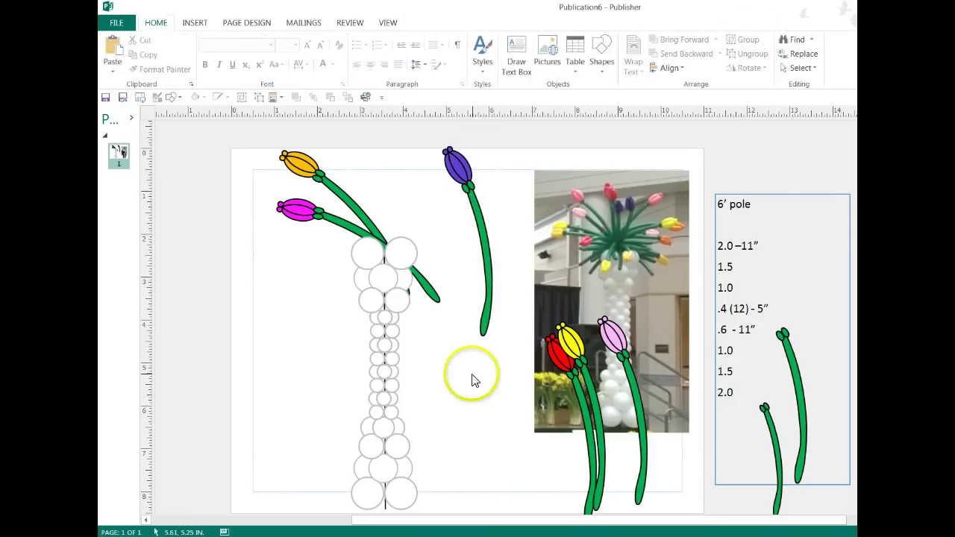
pyautogui.click(481, 243)
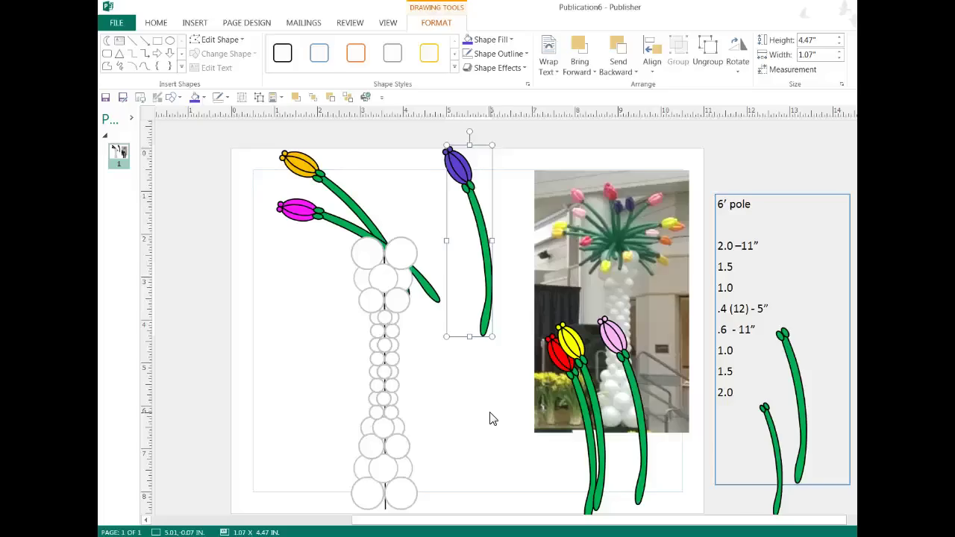
# - Ungroup the purple tulip and shorten only its stem to about 2.34 inches tall
pyautogui.click(489, 283)
pyautogui.click(465, 351)
pyautogui.click(458, 168)
pyautogui.click(481, 412)
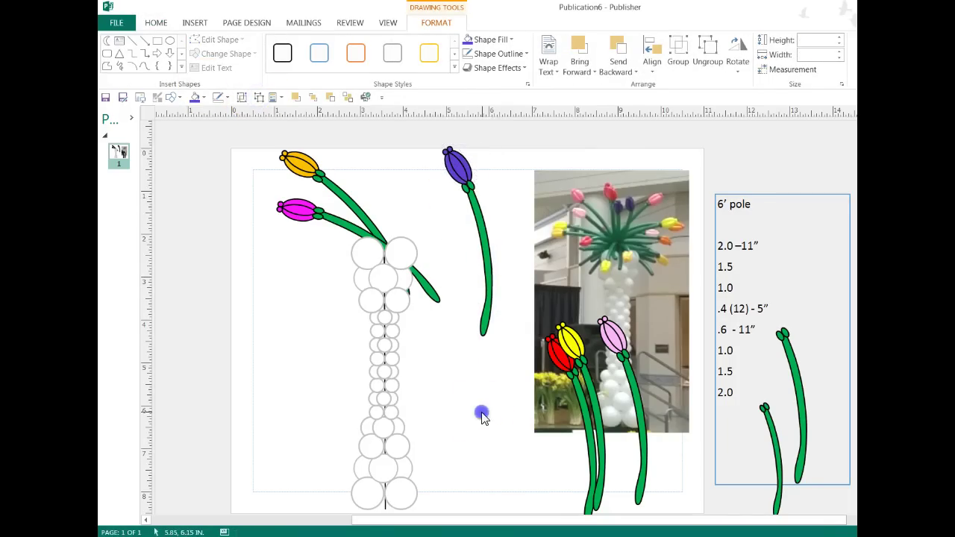
pyautogui.click(481, 262)
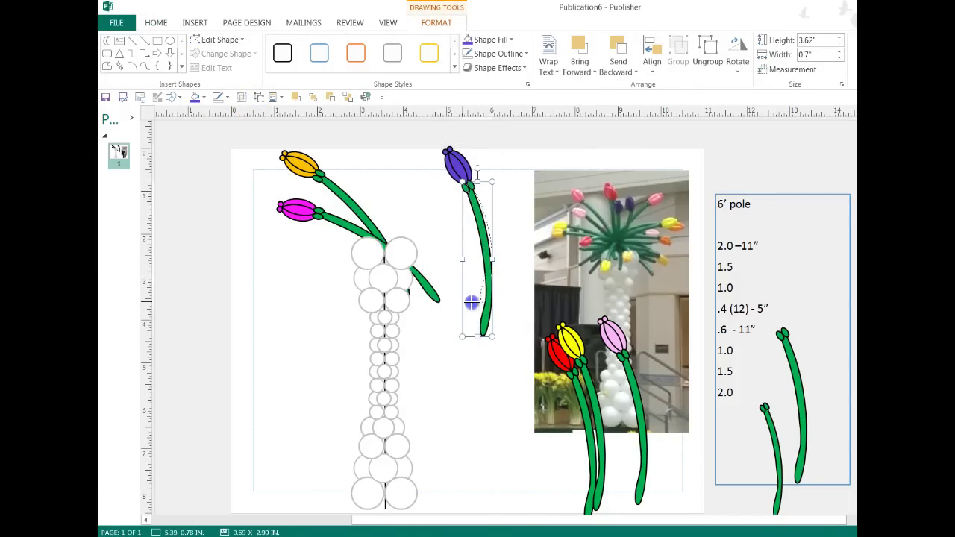
pyautogui.moveTo(470, 280); pyautogui.dragTo(470, 281)
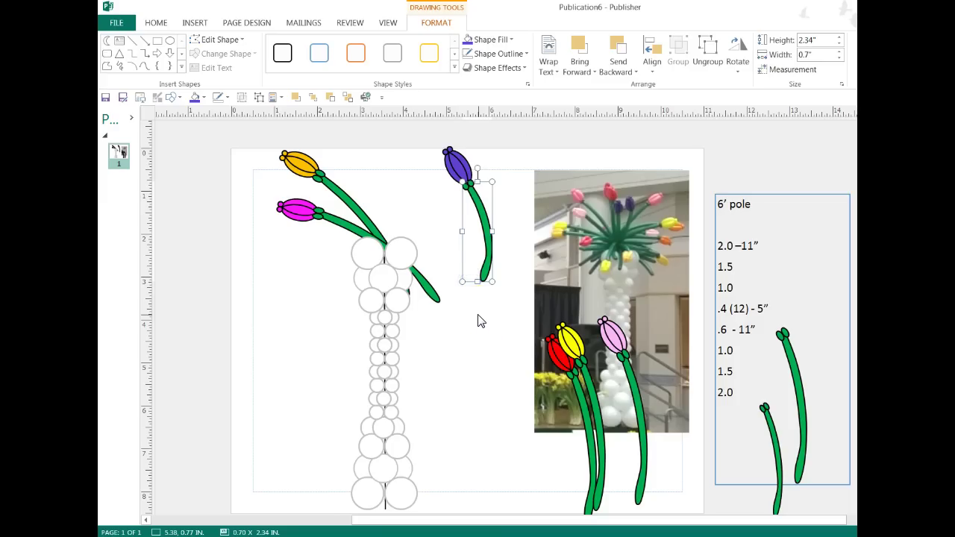
pyautogui.click(478, 319)
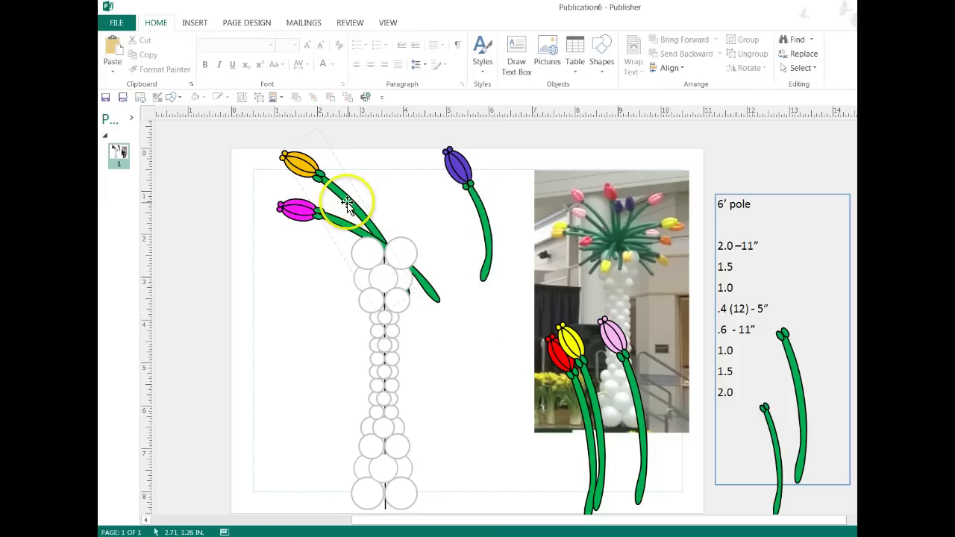
# - Move the red, yellow and pale pink tulips together off the photo's column toward the balloon column, and ungroup them
pyautogui.click(298, 166)
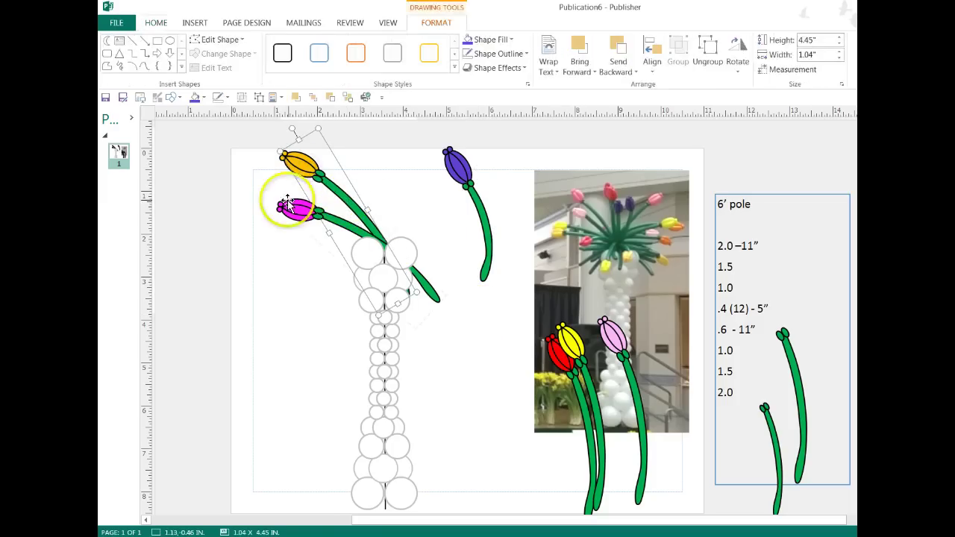
pyautogui.click(560, 347)
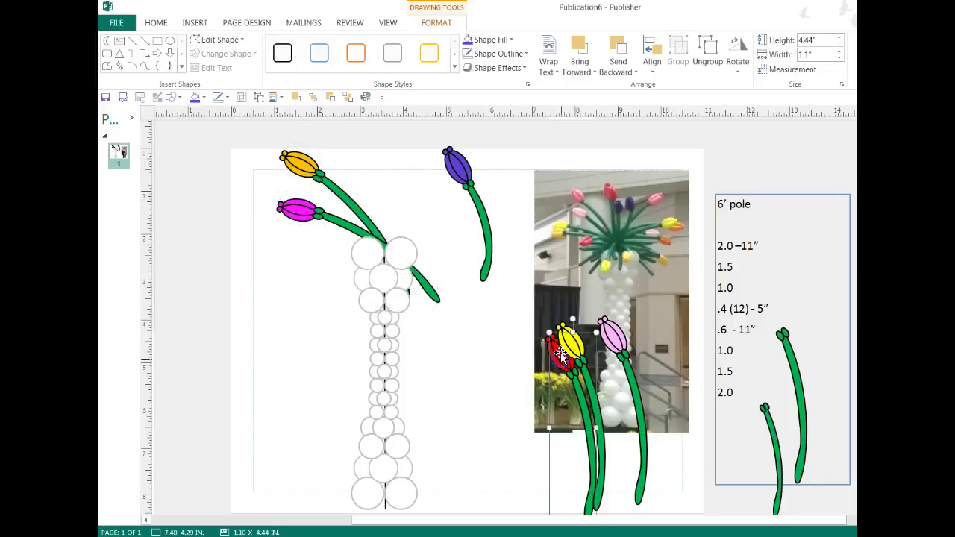
pyautogui.keyDown('shift'); pyautogui.click(614, 336); pyautogui.keyUp('shift')
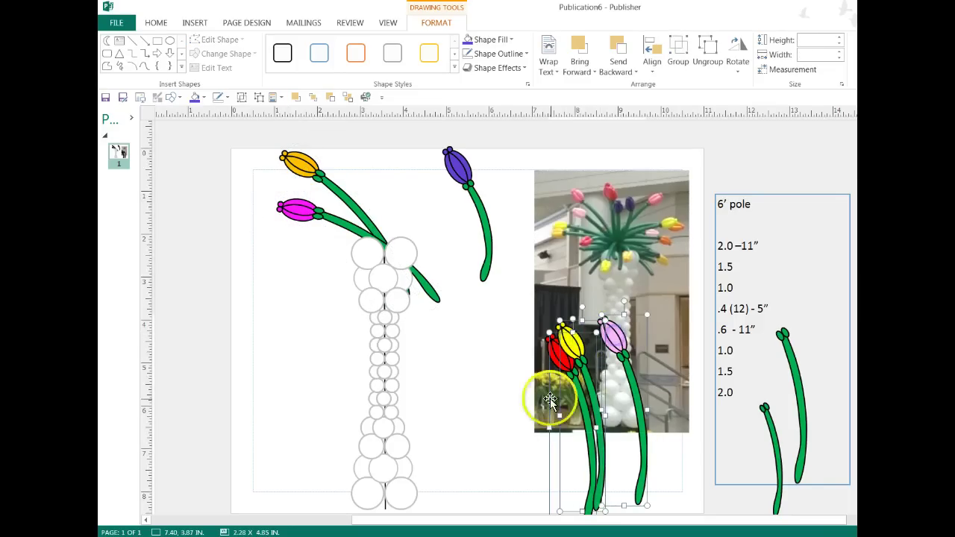
pyautogui.click(286, 319)
pyautogui.moveTo(591, 364); pyautogui.dragTo(528, 363)
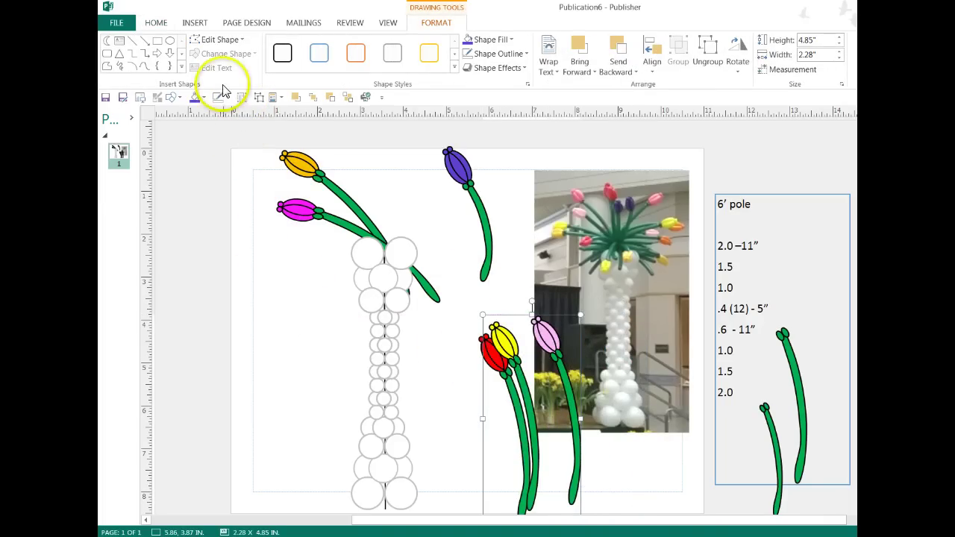
pyautogui.click(258, 97)
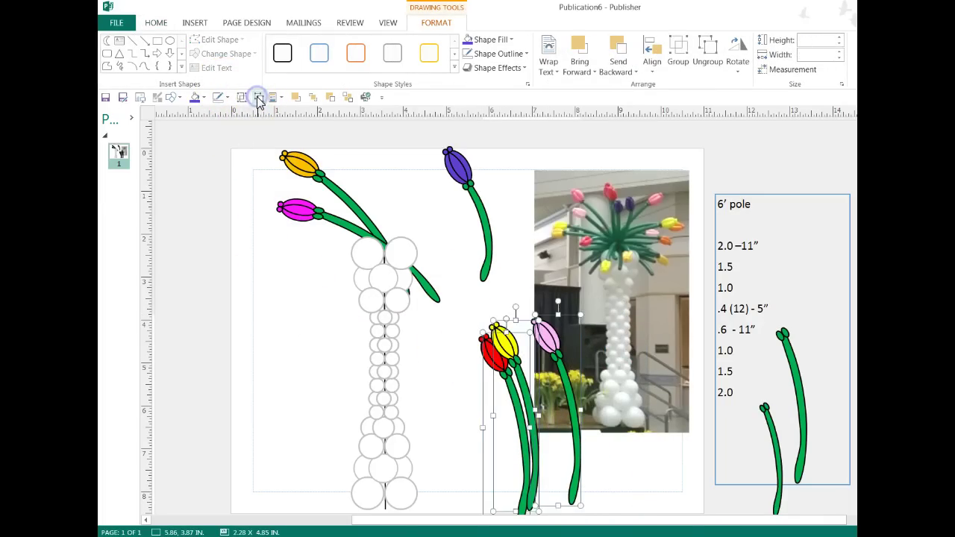
pyautogui.click(235, 338)
# - Shorten the pale pink tulip's stem to about 2.13 inches tall and group it with its bloom
pyautogui.click(550, 336)
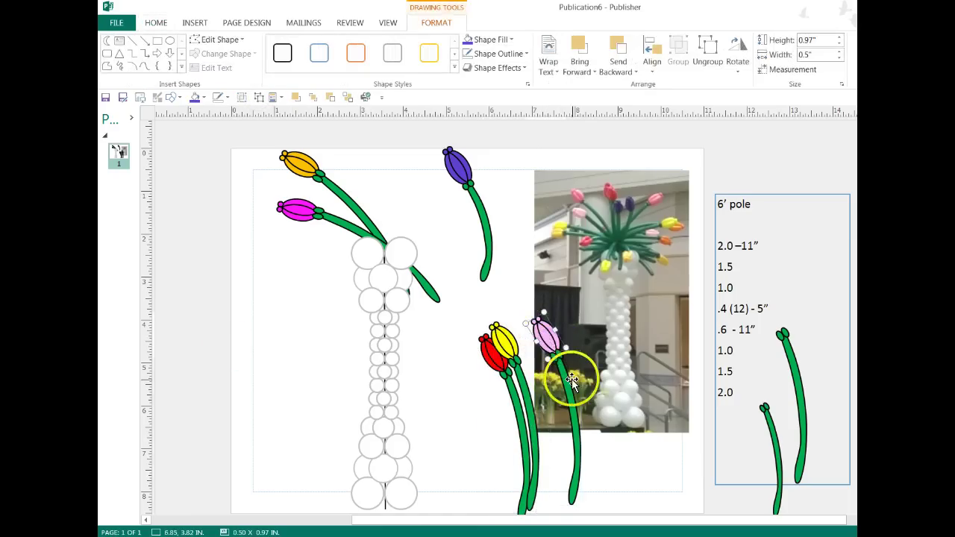
pyautogui.click(567, 379)
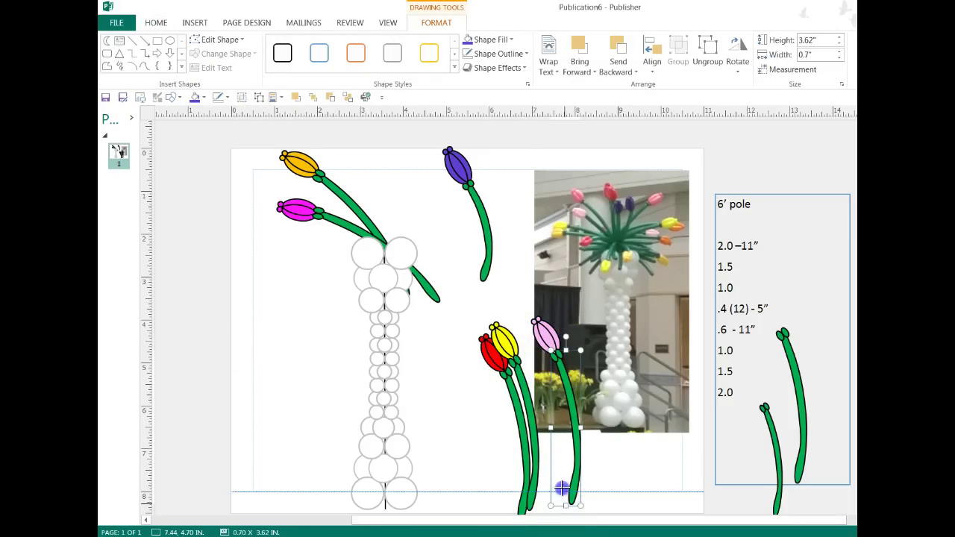
pyautogui.moveTo(560, 445); pyautogui.dragTo(561, 441)
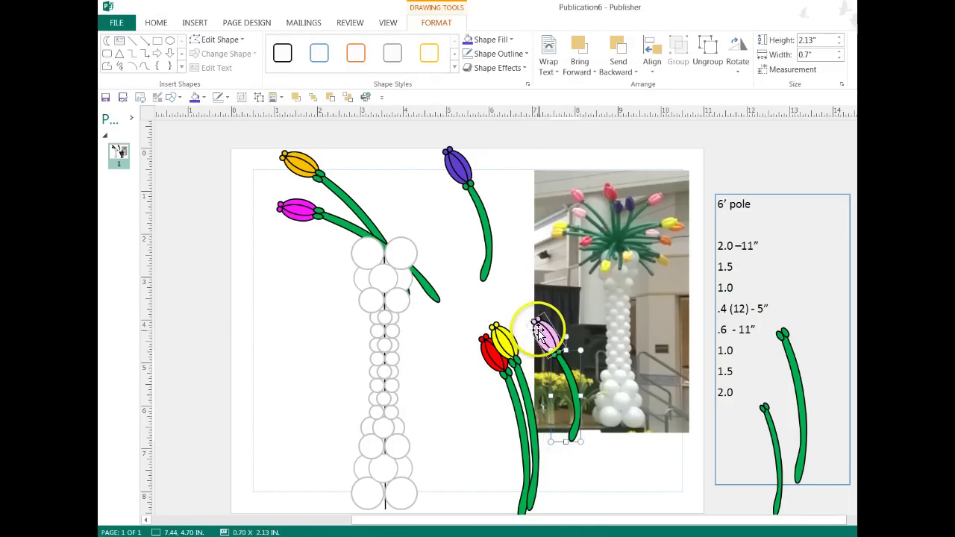
pyautogui.keyDown('shift'); pyautogui.click(544, 340); pyautogui.keyUp('shift')
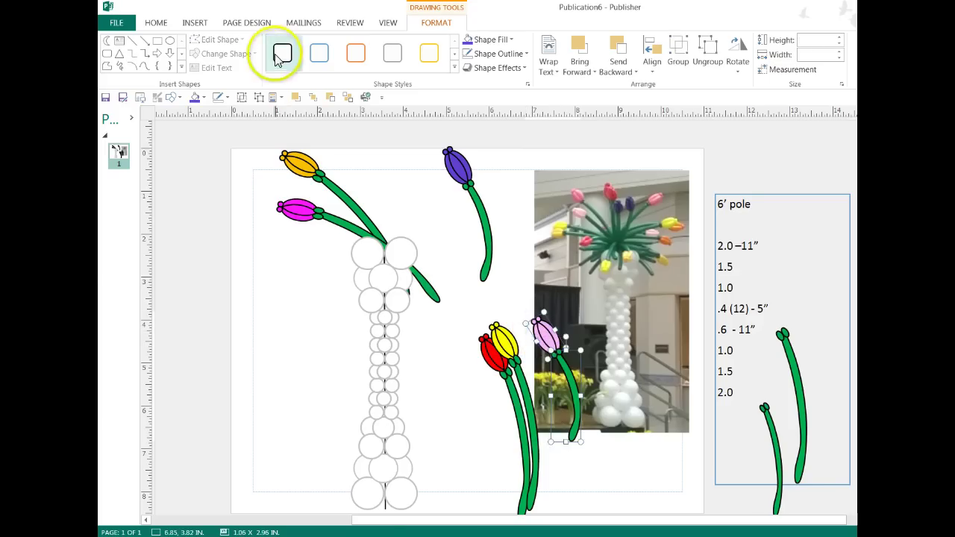
pyautogui.click(246, 100)
pyautogui.click(494, 390)
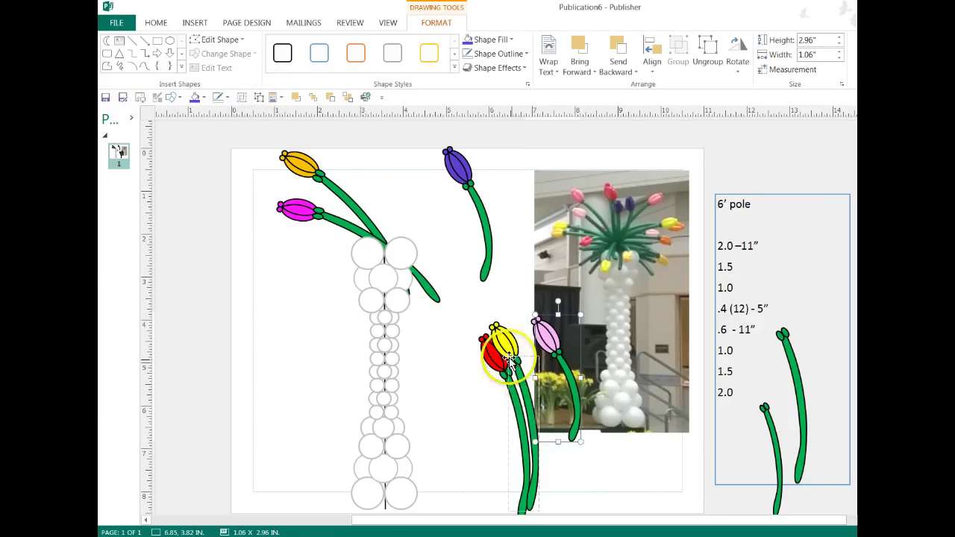
# - Pull the yellow tulip's stem aside, shorten it to about 2.45 inches tall and refit it under the yellow bloom
pyautogui.click(533, 493)
pyautogui.moveTo(532, 492); pyautogui.dragTo(545, 496)
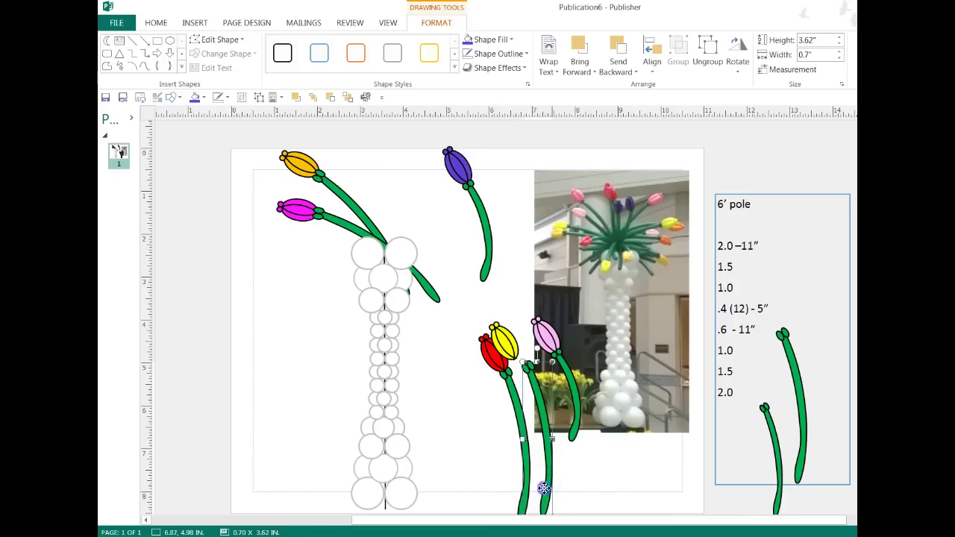
pyautogui.click(545, 494)
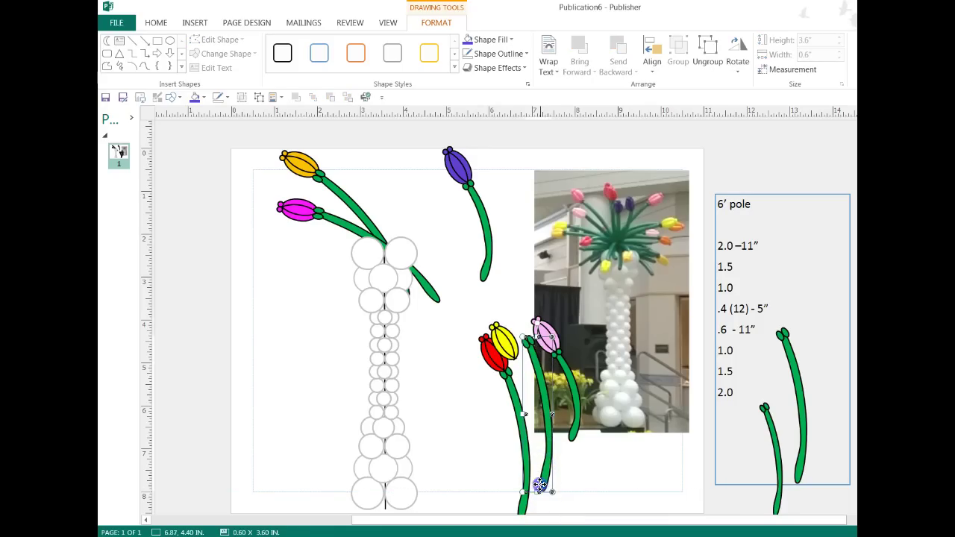
pyautogui.moveTo(541, 484); pyautogui.dragTo(545, 485)
pyautogui.click(565, 486)
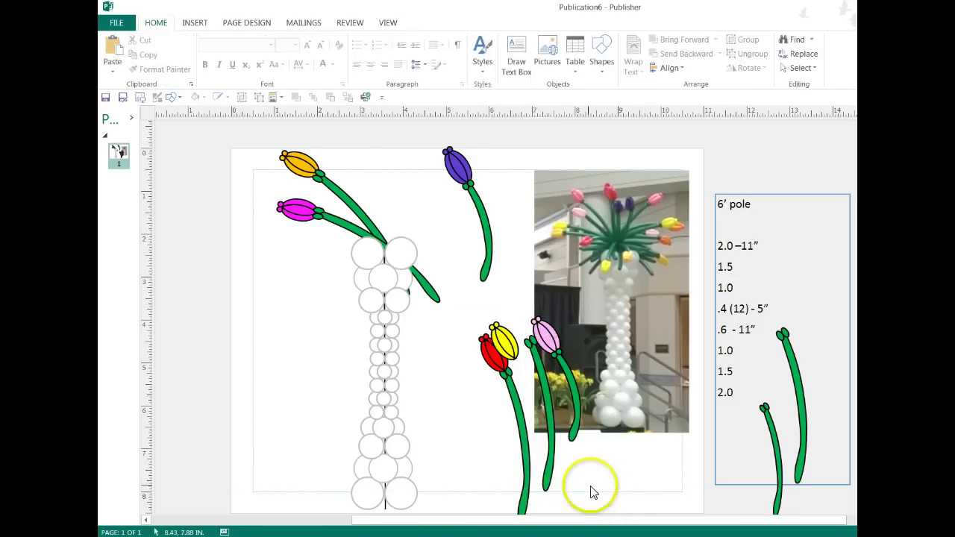
pyautogui.click(550, 470)
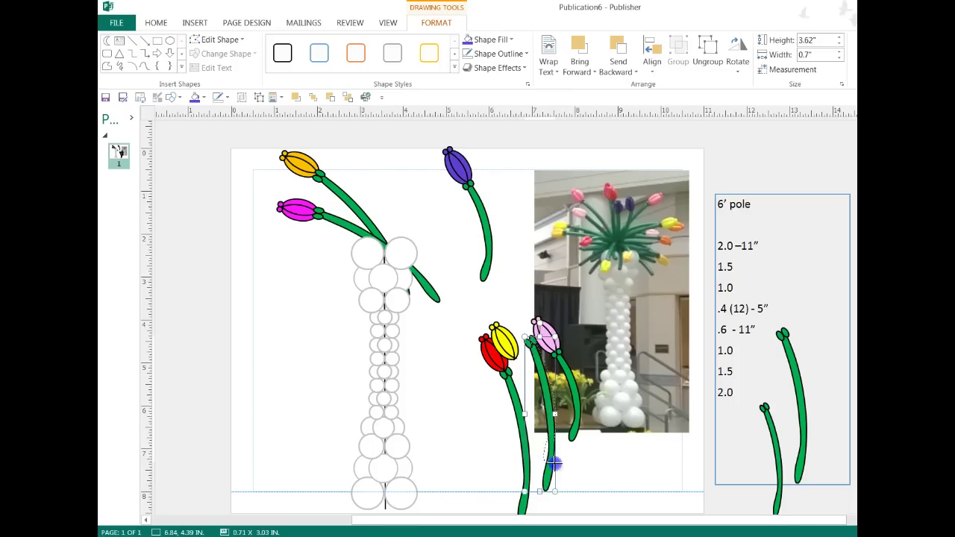
pyautogui.moveTo(553, 442); pyautogui.dragTo(553, 442)
pyautogui.click(543, 375)
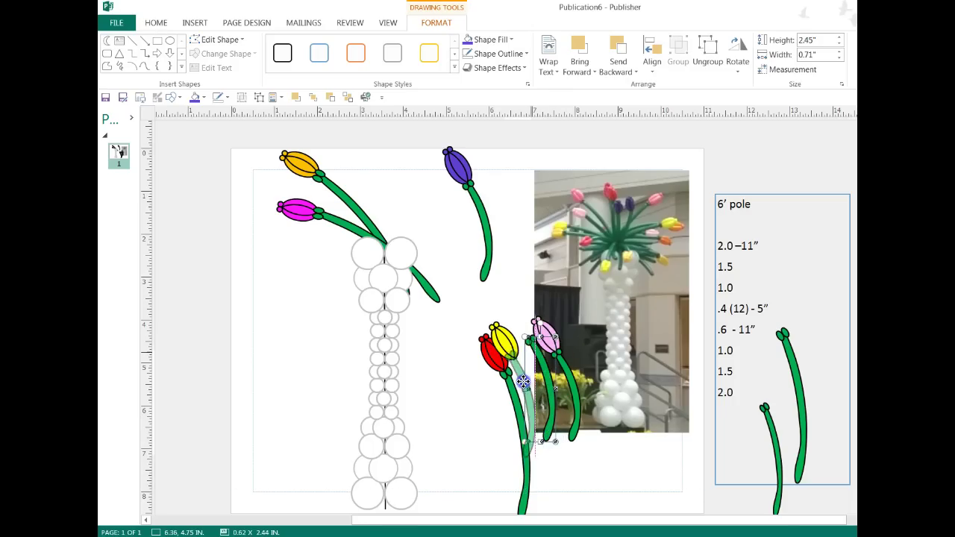
# - Move the red bloom and its stem beside the column, shorten the stem to about 2.07 inches and attach it under the bloom
pyautogui.moveTo(493, 349); pyautogui.dragTo(450, 355)
pyautogui.moveTo(522, 394); pyautogui.dragTo(512, 400)
pyautogui.moveTo(520, 490); pyautogui.dragTo(444, 464)
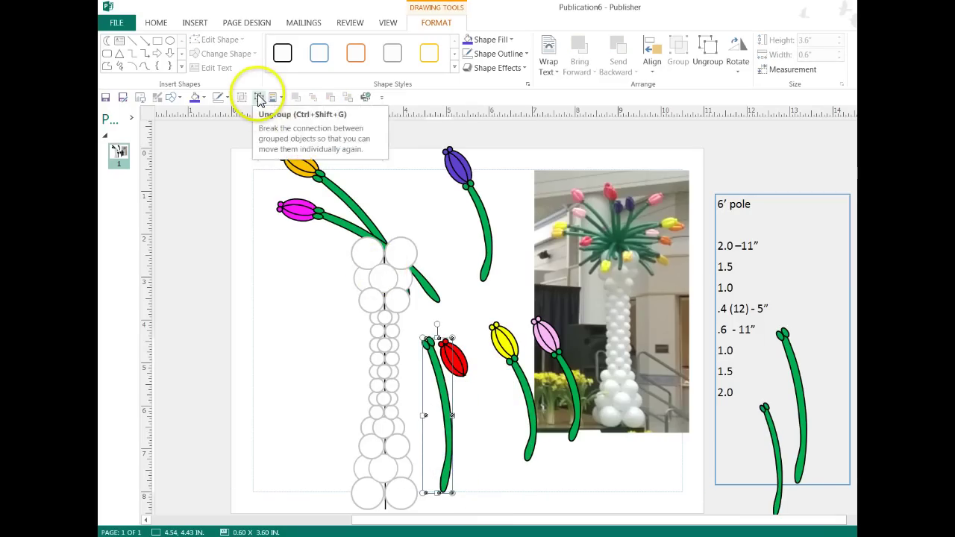
pyautogui.click(433, 473)
pyautogui.click(447, 473)
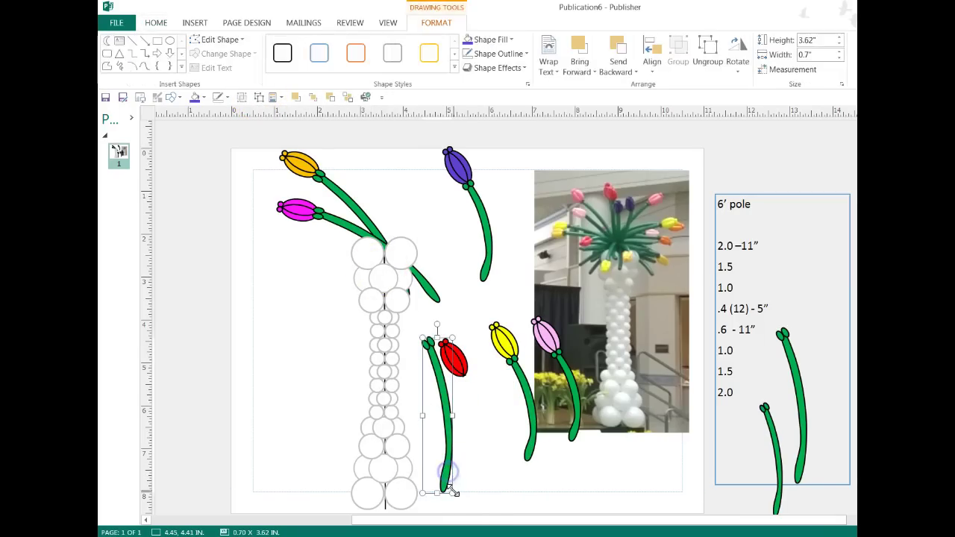
pyautogui.moveTo(451, 495); pyautogui.dragTo(449, 438)
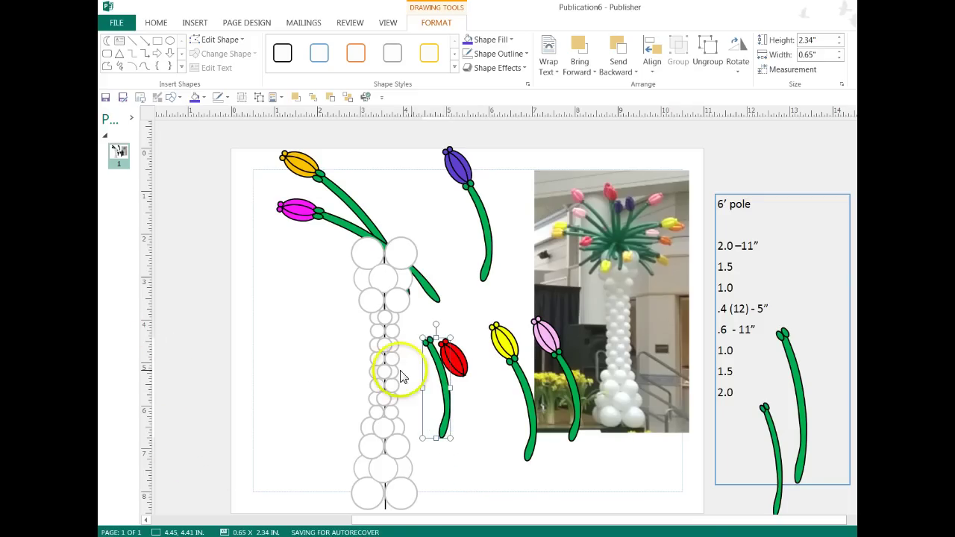
pyautogui.moveTo(443, 378); pyautogui.dragTo(484, 412)
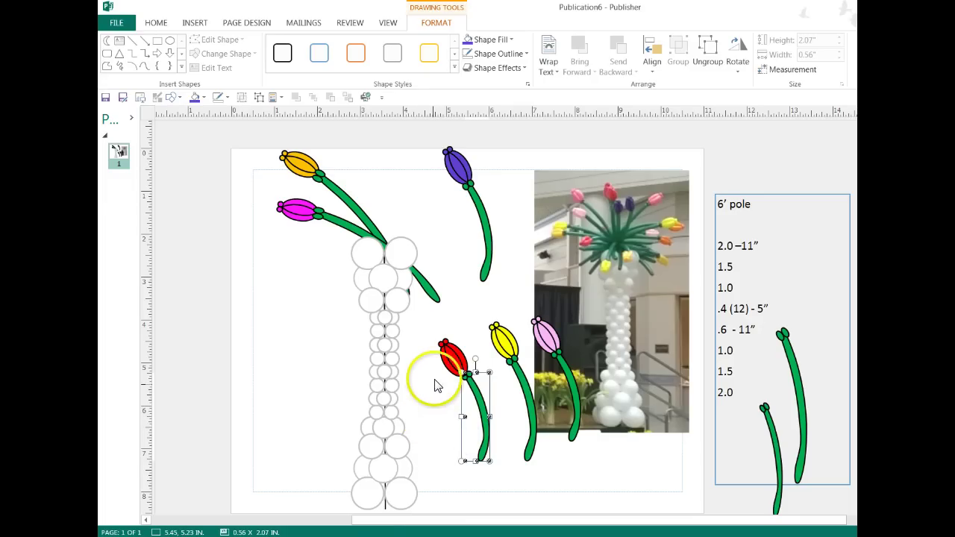
# - Group the red bloom with its shortened stem
pyautogui.click(441, 417)
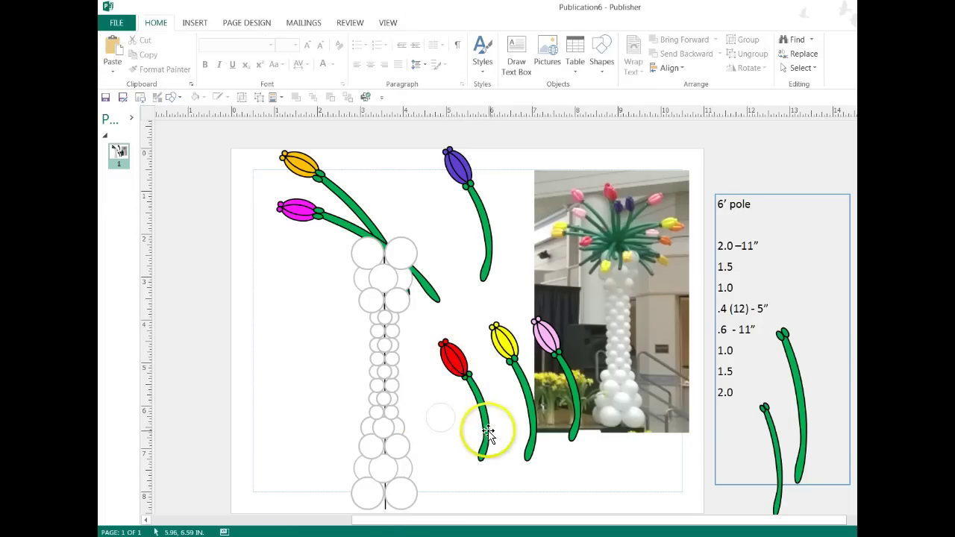
pyautogui.click(482, 426)
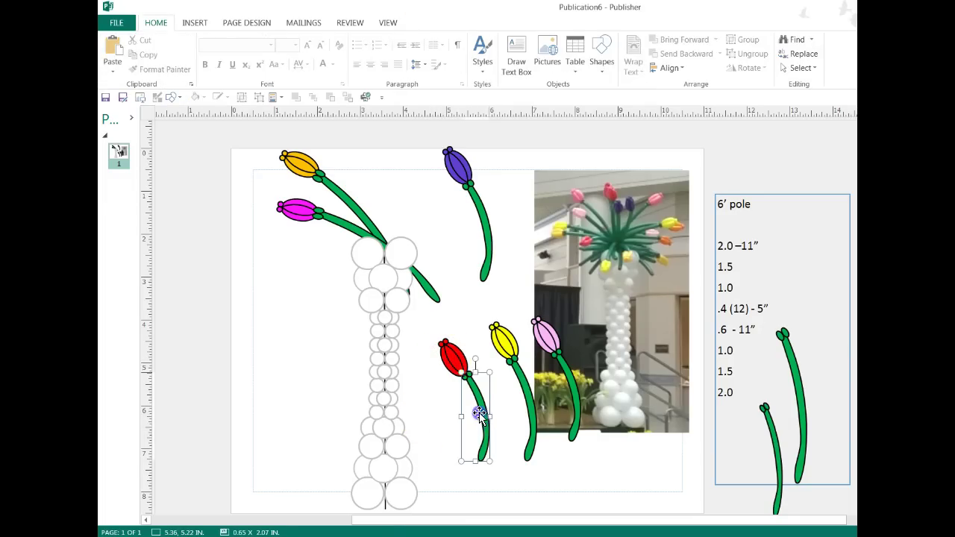
pyautogui.keyDown('shift'); pyautogui.click(451, 360); pyautogui.keyUp('shift')
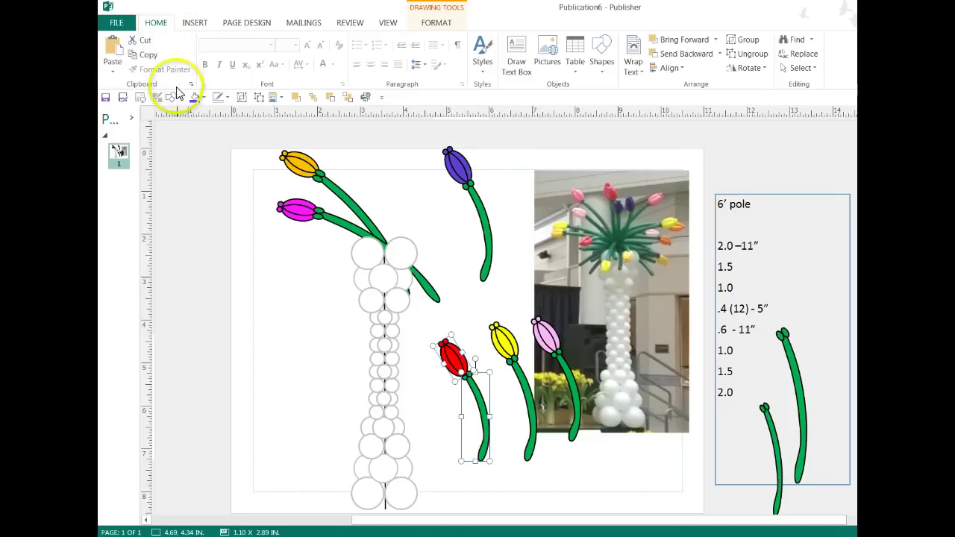
pyautogui.click(242, 97)
# - Nudge the yellow bloom onto the end of its stem and group the two
pyautogui.click(515, 347)
pyautogui.moveTo(503, 335); pyautogui.dragTo(491, 330)
pyautogui.keyDown('shift'); pyautogui.click(524, 394); pyautogui.keyUp('shift')
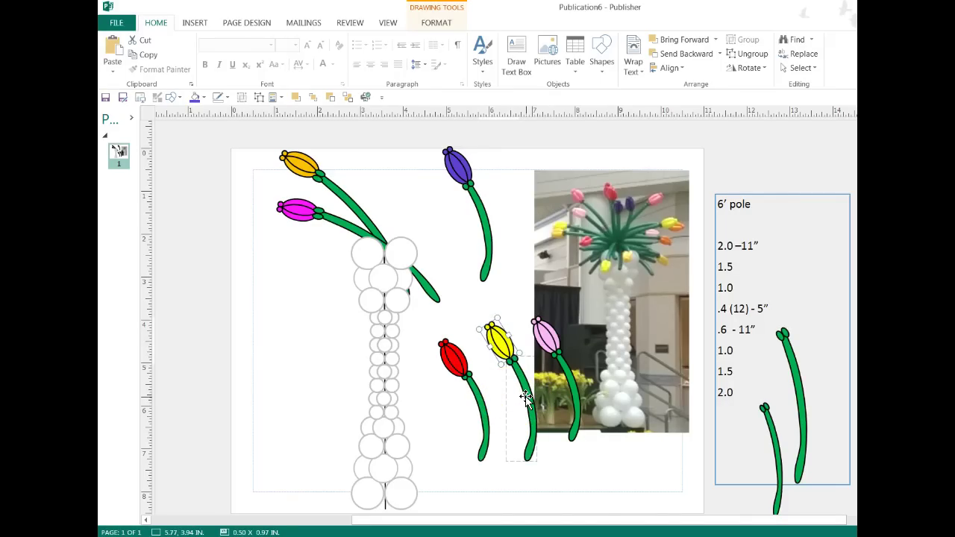
pyautogui.click(241, 97)
pyautogui.click(281, 326)
# - Move the magenta tulip off the balloon column to the empty area left of it and ungroup it
pyautogui.click(298, 210)
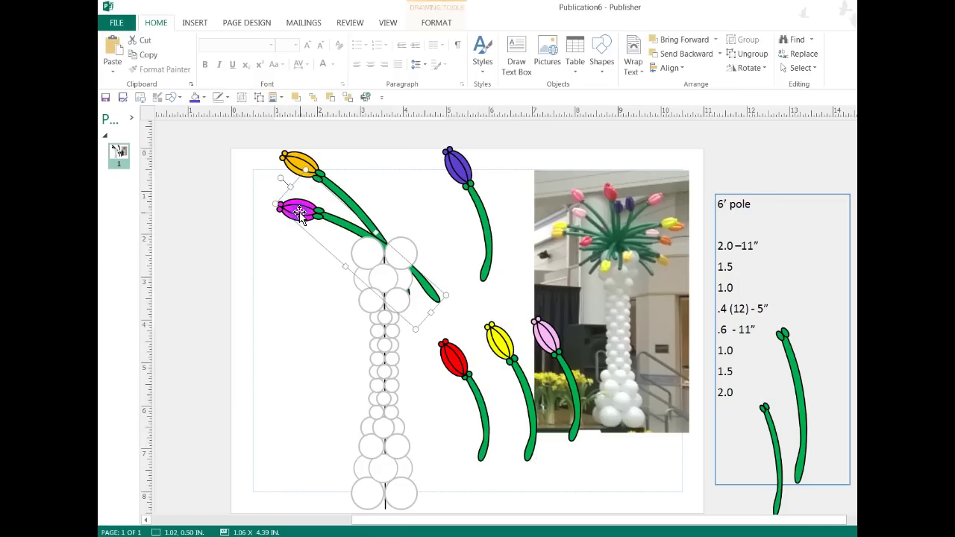
pyautogui.moveTo(299, 211); pyautogui.dragTo(220, 258)
pyautogui.click(253, 91)
pyautogui.click(260, 281)
# - Shorten the magenta tulip's stem and group it with its bloom
pyautogui.click(220, 259)
pyautogui.click(260, 274)
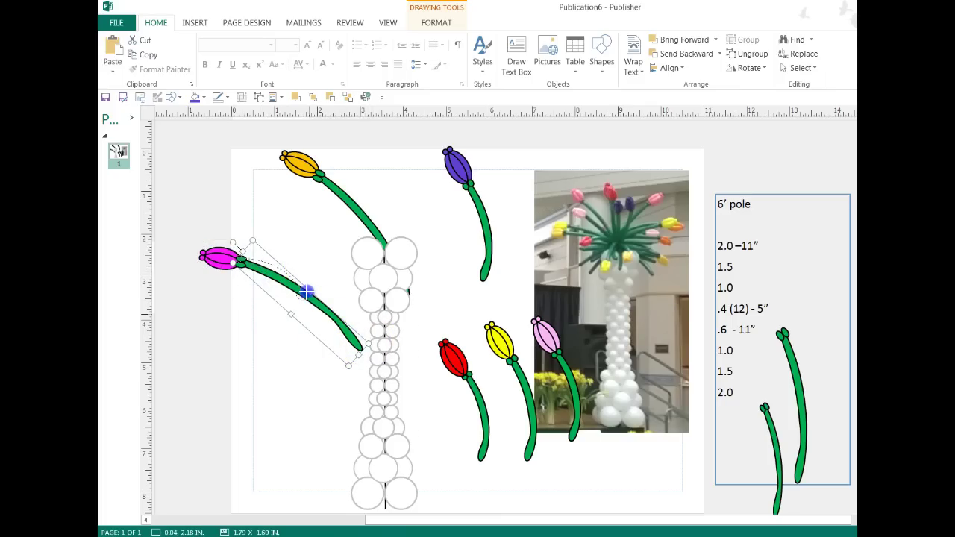
pyautogui.moveTo(309, 291); pyautogui.dragTo(305, 292)
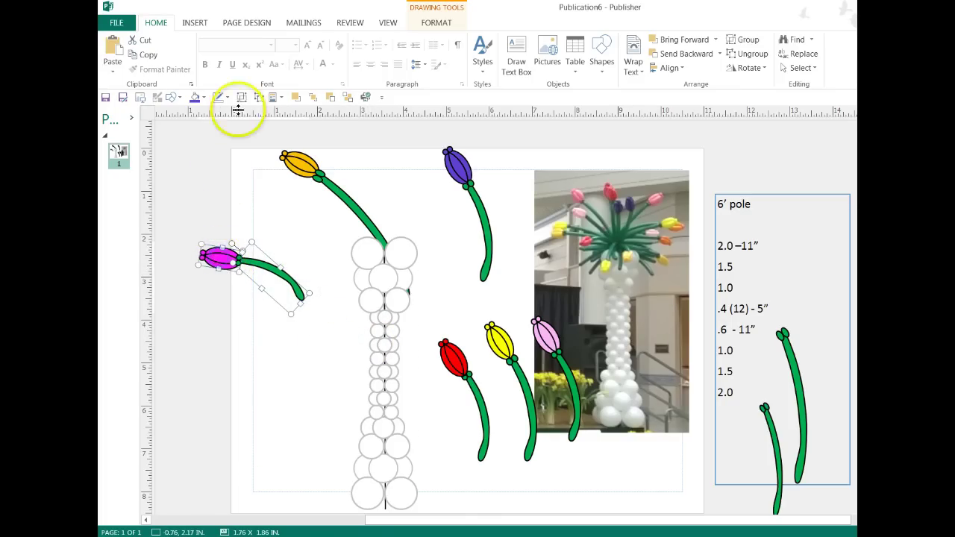
pyautogui.click(233, 308)
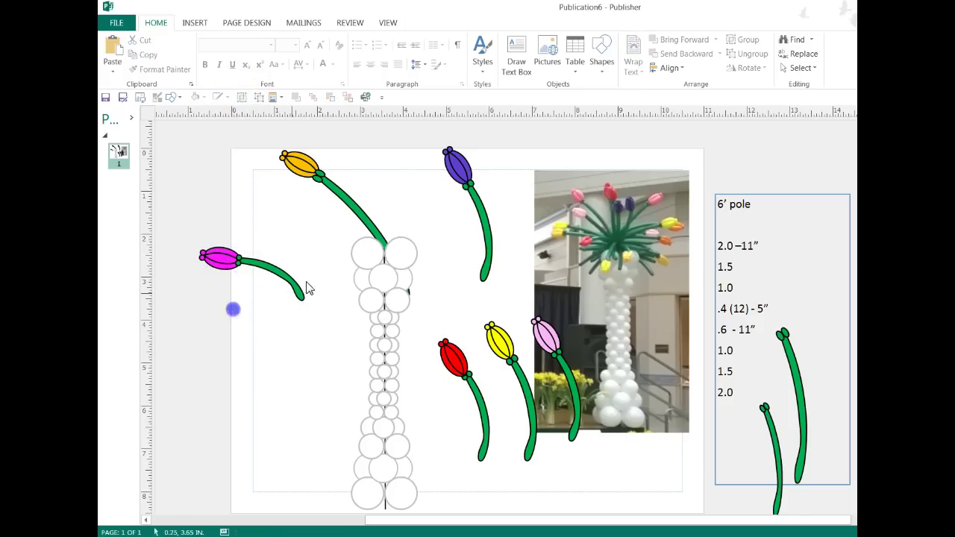
# - Move the orange tulip off the balloon column, ungroup it and shorten its stem
pyautogui.moveTo(335, 188)
pyautogui.mouseDown()
pyautogui.moveTo(308, 200)
pyautogui.moveTo(314, 214)
pyautogui.mouseUp()
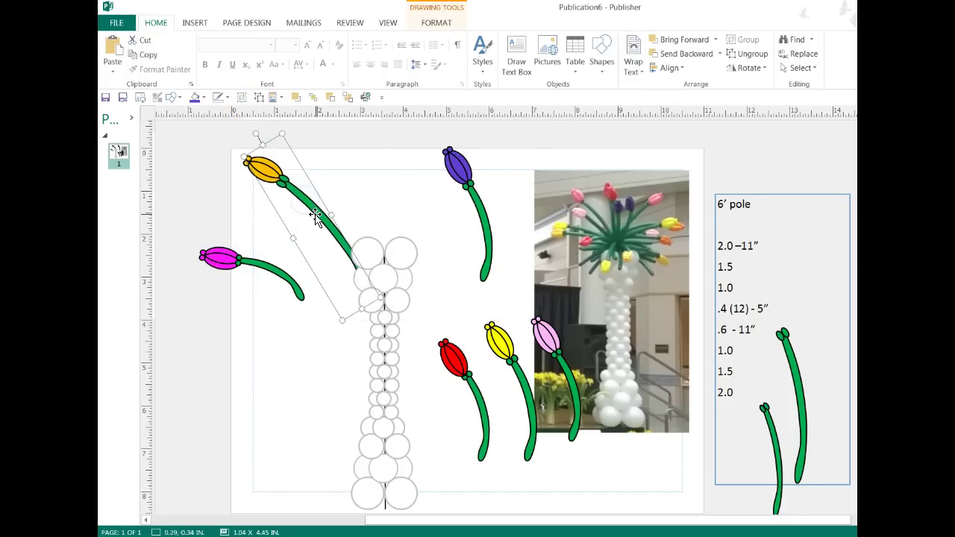
pyautogui.click(259, 98)
pyautogui.moveTo(301, 206); pyautogui.dragTo(300, 209)
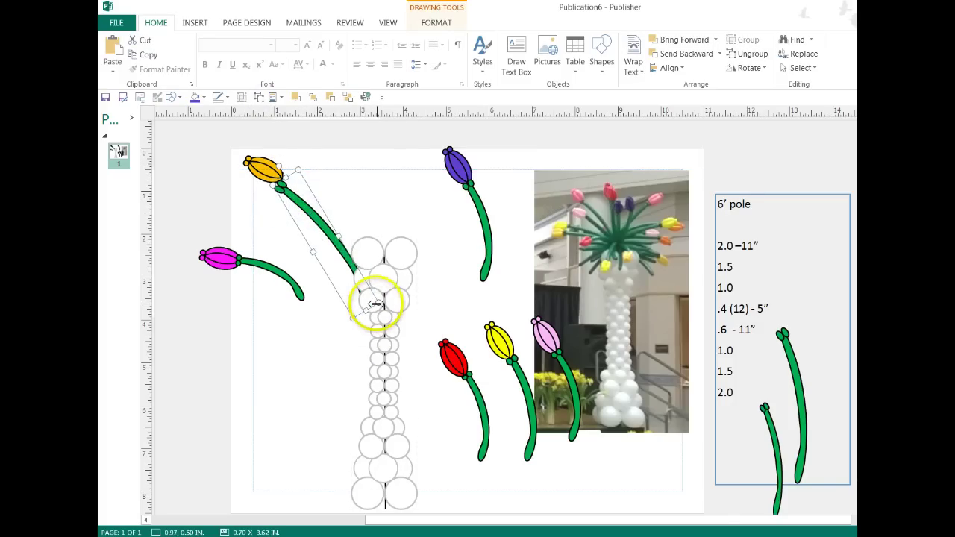
pyautogui.moveTo(342, 240)
pyautogui.mouseDown()
pyautogui.moveTo(298, 206)
pyautogui.moveTo(315, 197)
pyautogui.mouseUp()
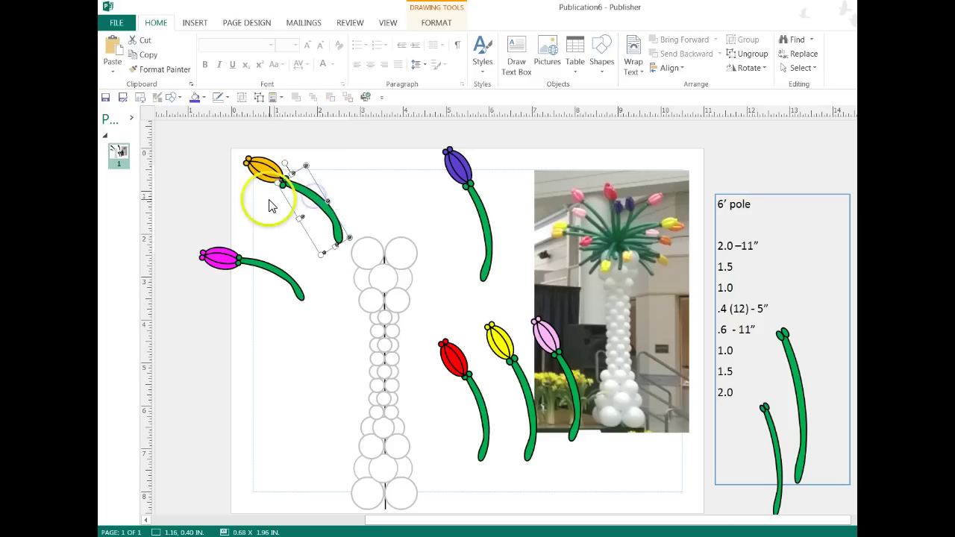
# - Group the orange bloom with its stem and set the orange and magenta tulips with their stem ends on top of the column
pyautogui.click(247, 156)
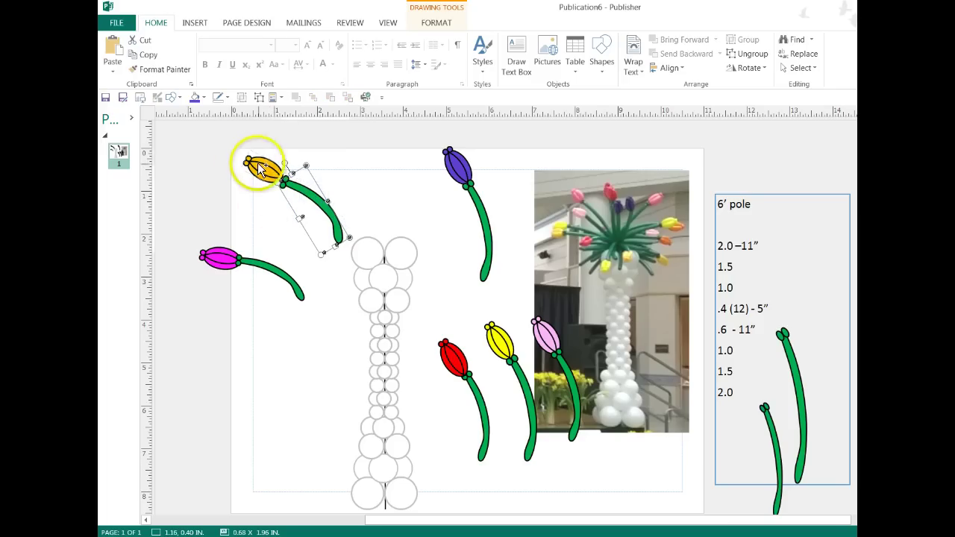
pyautogui.click(260, 168)
pyautogui.moveTo(260, 215)
pyautogui.mouseDown()
pyautogui.moveTo(266, 224)
pyautogui.moveTo(341, 227)
pyautogui.mouseUp()
pyautogui.click(284, 199)
pyautogui.moveTo(285, 187); pyautogui.dragTo(329, 197)
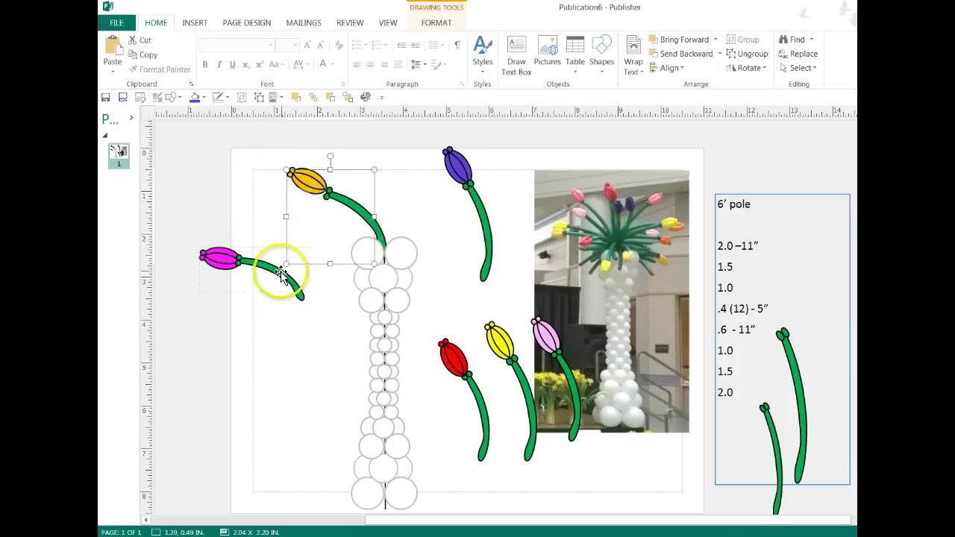
pyautogui.click(281, 273)
pyautogui.moveTo(285, 277); pyautogui.dragTo(371, 228)
# - Group the purple bloom with its shortened stem and place the purple tulip upright on top of the column
pyautogui.moveTo(481, 248); pyautogui.dragTo(388, 213)
pyautogui.moveTo(431, 237); pyautogui.dragTo(441, 231)
pyautogui.moveTo(486, 214)
pyautogui.mouseDown()
pyautogui.moveTo(407, 203)
pyautogui.moveTo(482, 209)
pyautogui.mouseUp()
pyautogui.click(458, 167)
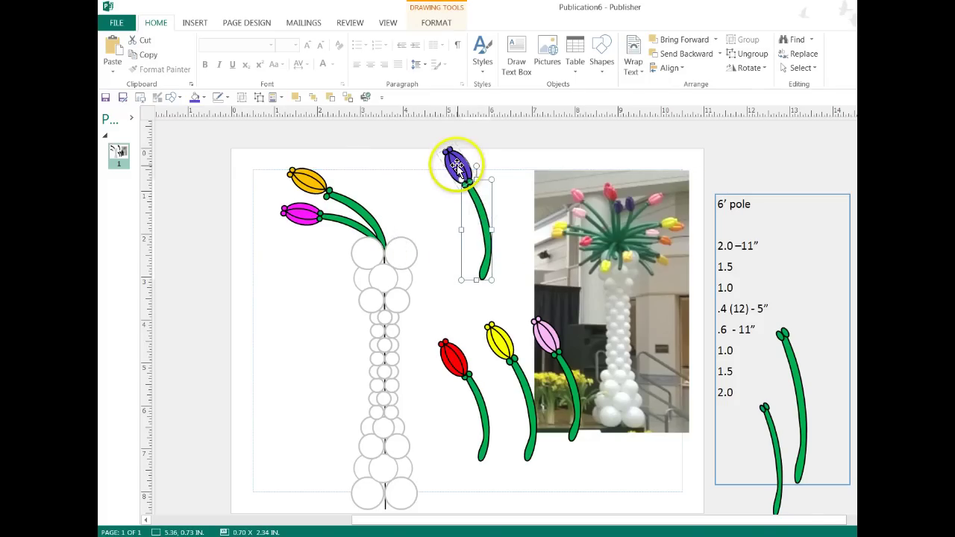
pyautogui.click(241, 98)
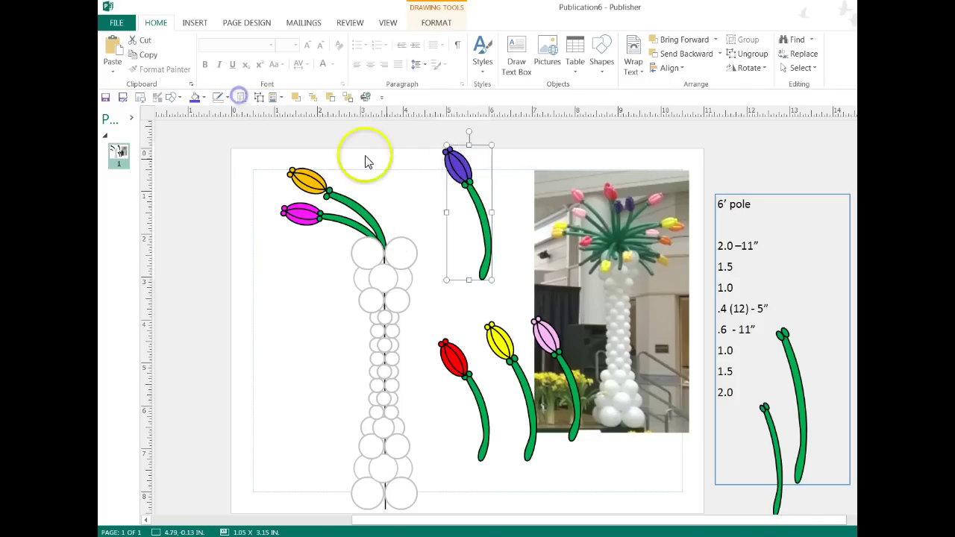
pyautogui.moveTo(459, 168); pyautogui.dragTo(357, 144)
# - Flip the red tulip horizontally and move it onto the column top beside the purple tulip
pyautogui.click(458, 401)
pyautogui.moveTo(460, 375); pyautogui.dragTo(441, 232)
pyautogui.click(749, 67)
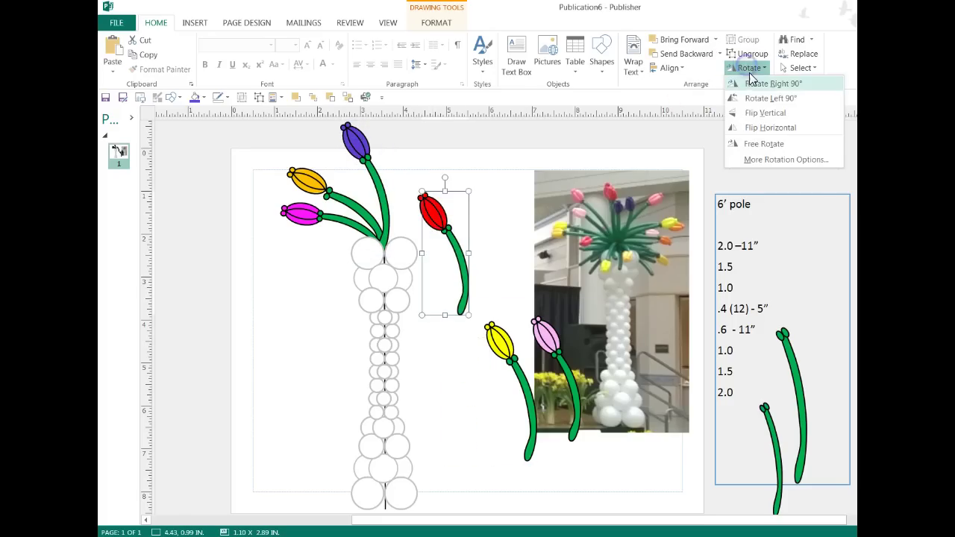
pyautogui.click(761, 128)
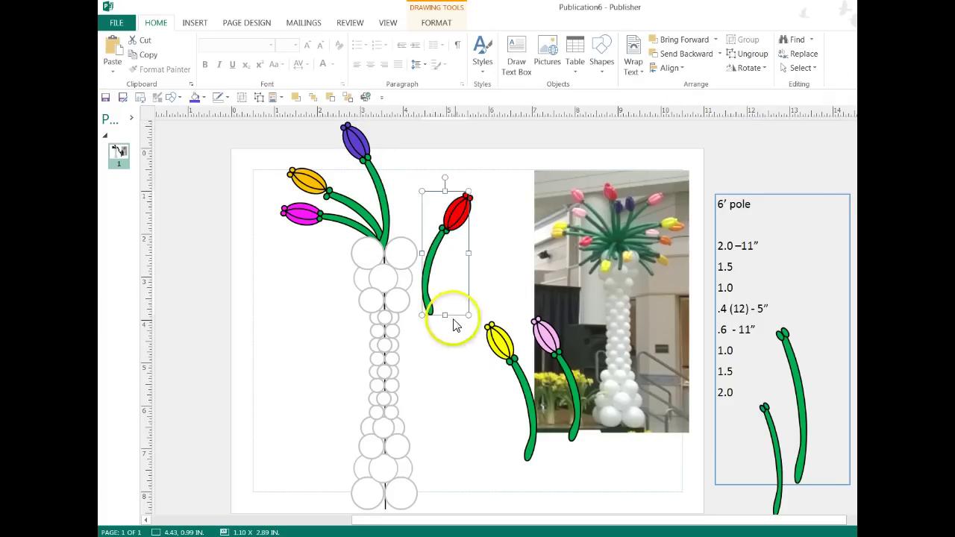
pyautogui.moveTo(441, 316); pyautogui.dragTo(424, 302)
pyautogui.moveTo(457, 195); pyautogui.dragTo(416, 117)
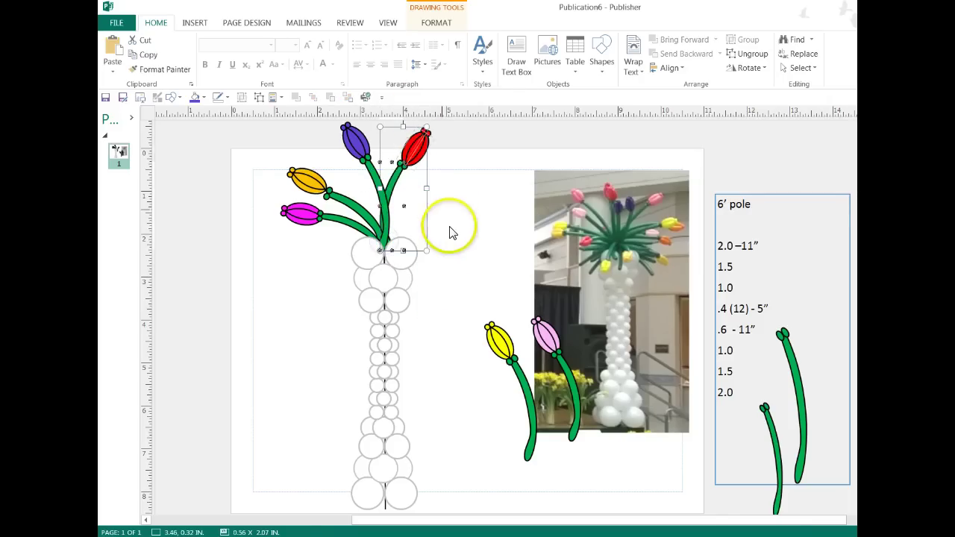
# - Rotate the red tulip clockwise so it leans outward and realign its stem end with the column top
pyautogui.scroll(1, 461, 241)
pyautogui.scroll(1, 461, 242)
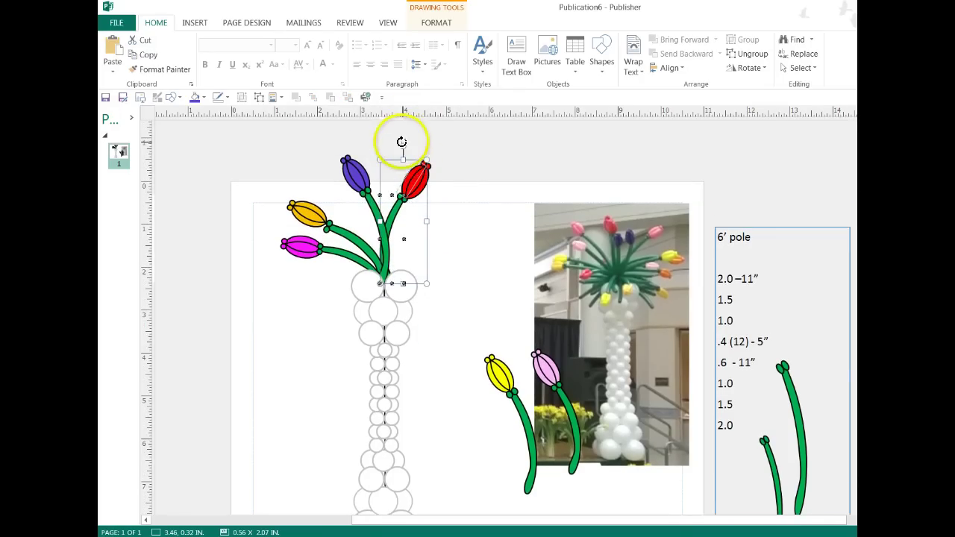
pyautogui.moveTo(402, 141); pyautogui.dragTo(439, 156)
pyautogui.moveTo(396, 216); pyautogui.dragTo(415, 231)
# - Rotate the yellow tulip slightly clockwise and place it on the column top between the purple and red tulips
pyautogui.click(497, 373)
pyautogui.moveTo(497, 377); pyautogui.dragTo(467, 318)
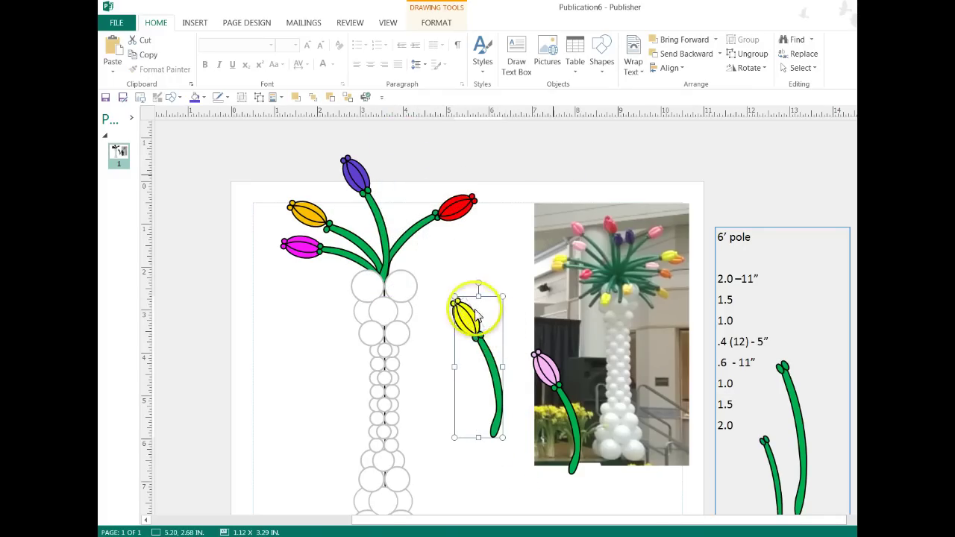
pyautogui.moveTo(477, 279); pyautogui.dragTo(505, 284)
pyautogui.moveTo(481, 343); pyautogui.dragTo(391, 216)
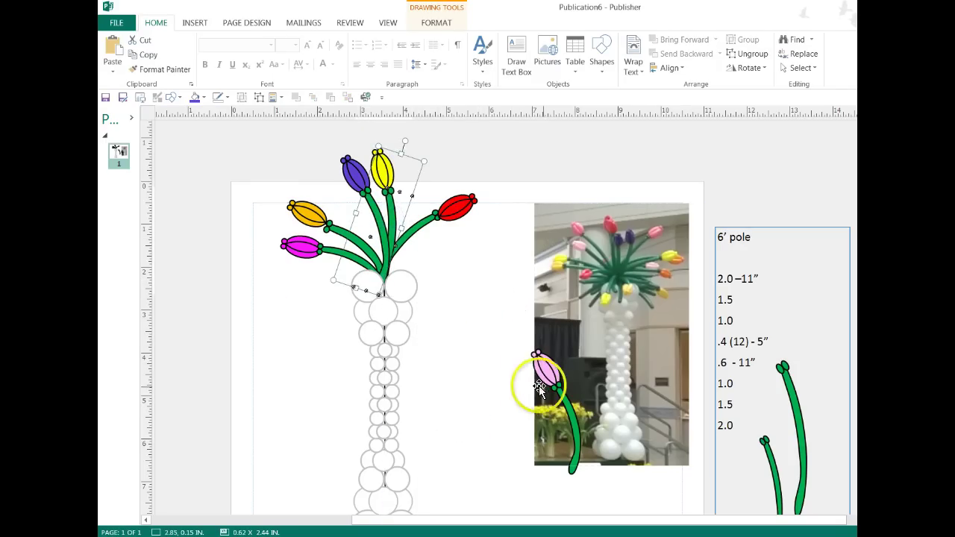
# - Mirror the light pink tulip, rotate it clockwise and place it on the column top below the red tulip
pyautogui.moveTo(552, 409); pyautogui.dragTo(536, 359)
pyautogui.click(499, 385)
pyautogui.moveTo(491, 386); pyautogui.dragTo(446, 325)
pyautogui.click(477, 232)
pyautogui.moveTo(468, 222); pyautogui.dragTo(525, 257)
pyautogui.moveTo(426, 297); pyautogui.dragTo(410, 254)
pyautogui.moveTo(486, 202); pyautogui.dragTo(508, 217)
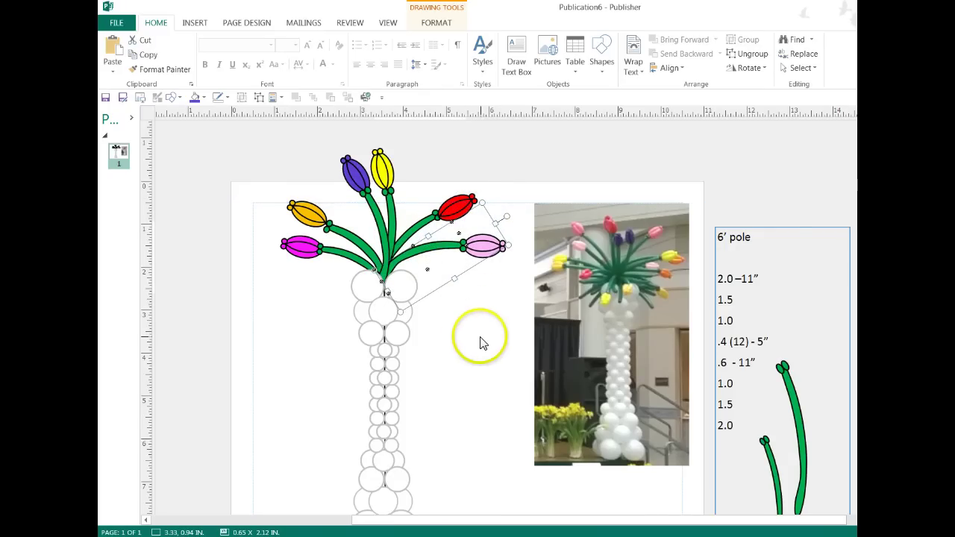
# - Duplicate the six tulips of the spray and shift the copies right until they sit over the photo
pyautogui.keyDown('shift'); pyautogui.click(458, 203); pyautogui.keyUp('shift')
pyautogui.keyDown('shift'); pyautogui.click(302, 216); pyautogui.keyUp('shift')
pyautogui.press('Right')
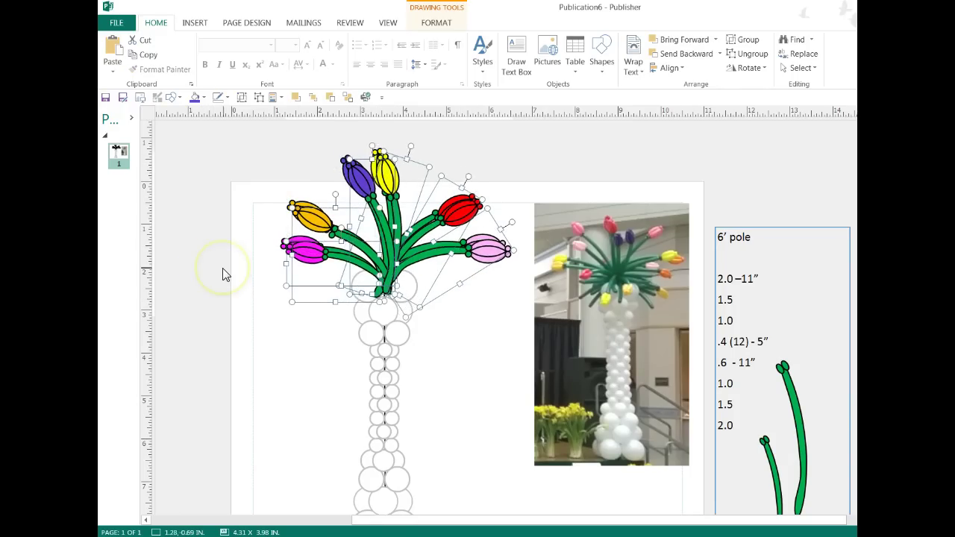
pyautogui.press('Right')
pyautogui.press('Right')
pyautogui.press('Right')
pyautogui.press('Right')
pyautogui.press('Right')
pyautogui.press('Right')
pyautogui.press('Right')
pyautogui.press('Right')
pyautogui.press('Right')
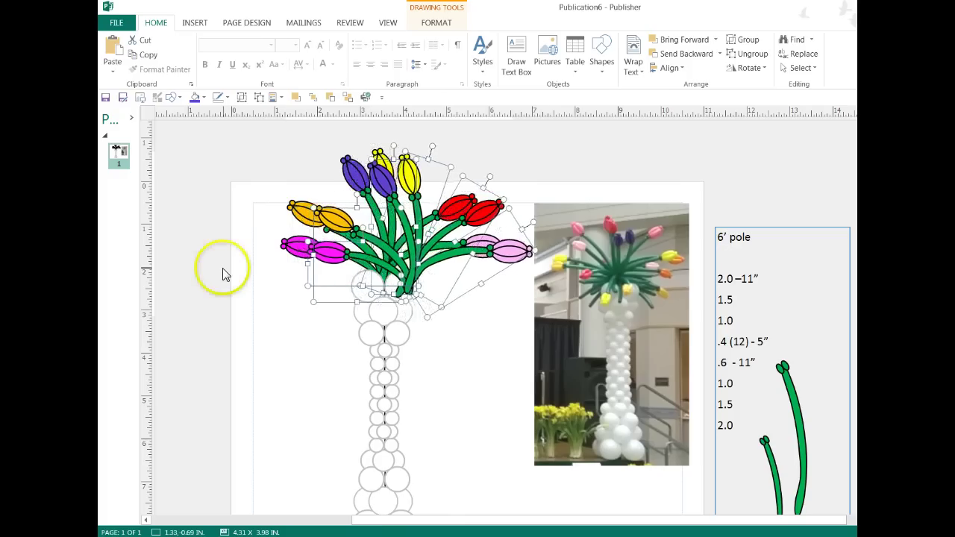
pyautogui.press('Right')
pyautogui.press('Right')
pyautogui.press('Right')
pyautogui.press('Right')
pyautogui.press('Right')
pyautogui.press('Right')
pyautogui.press('Right')
pyautogui.press('Right')
pyautogui.press('Right')
pyautogui.press('Right')
pyautogui.press('Right')
pyautogui.press('Right')
pyautogui.press('Right')
pyautogui.press('Right')
pyautogui.press('Right')
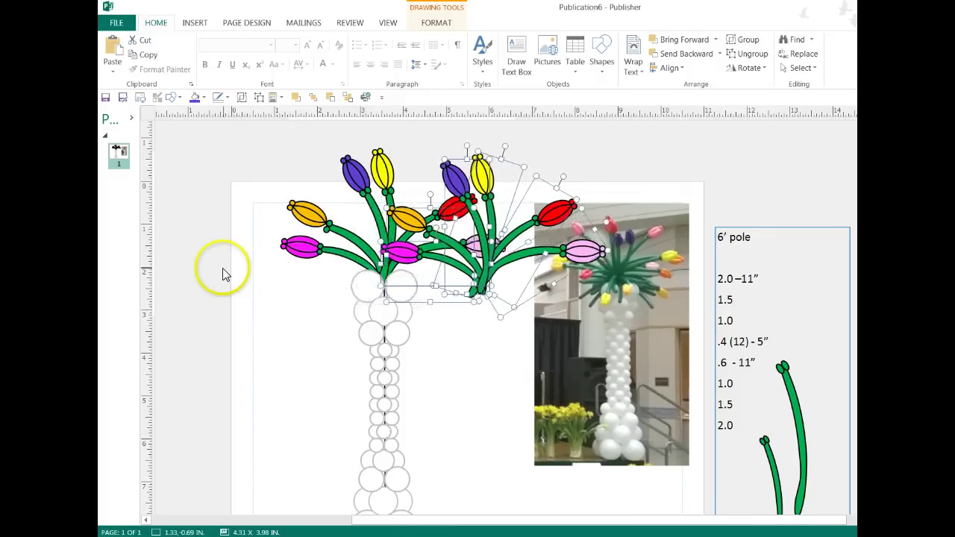
pyautogui.press('Right')
pyautogui.press('Right')
pyautogui.press('Right')
pyautogui.press('Right')
pyautogui.press('Right')
pyautogui.press('Right')
pyautogui.press('Right')
pyautogui.press('Right')
pyautogui.press('Right')
pyautogui.press('Right')
pyautogui.press('Right')
pyautogui.press('Right')
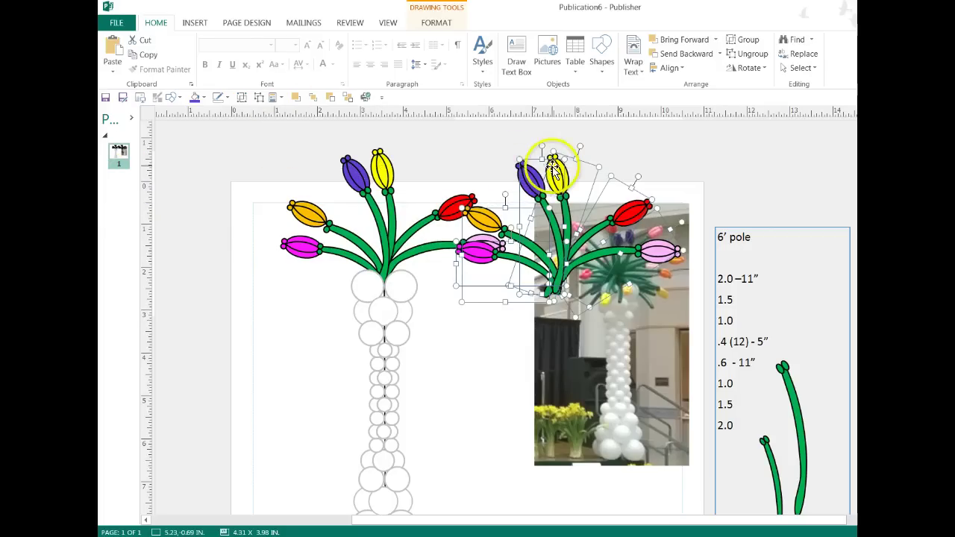
# - Group the duplicated tulips and move the group below and slightly left of the original spray
pyautogui.click(241, 98)
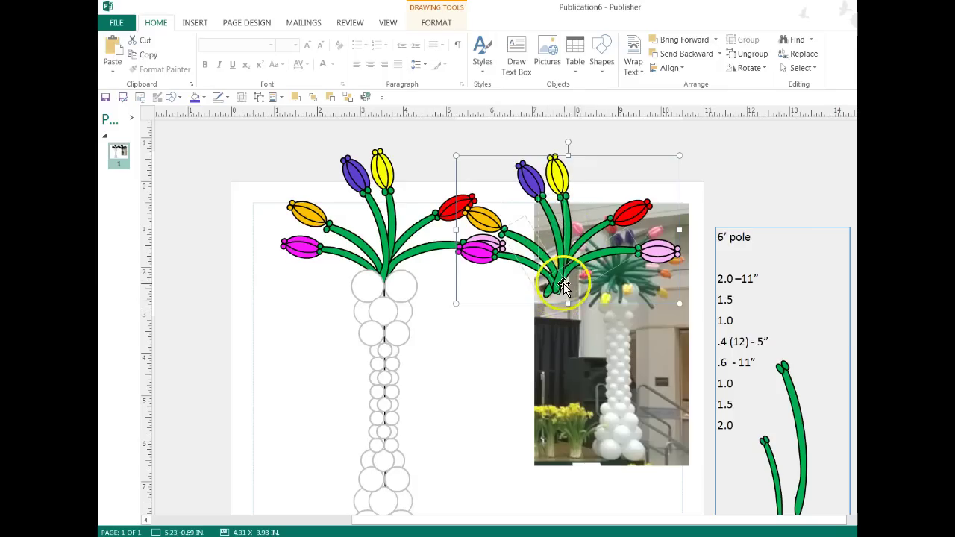
pyautogui.moveTo(554, 273); pyautogui.dragTo(394, 413)
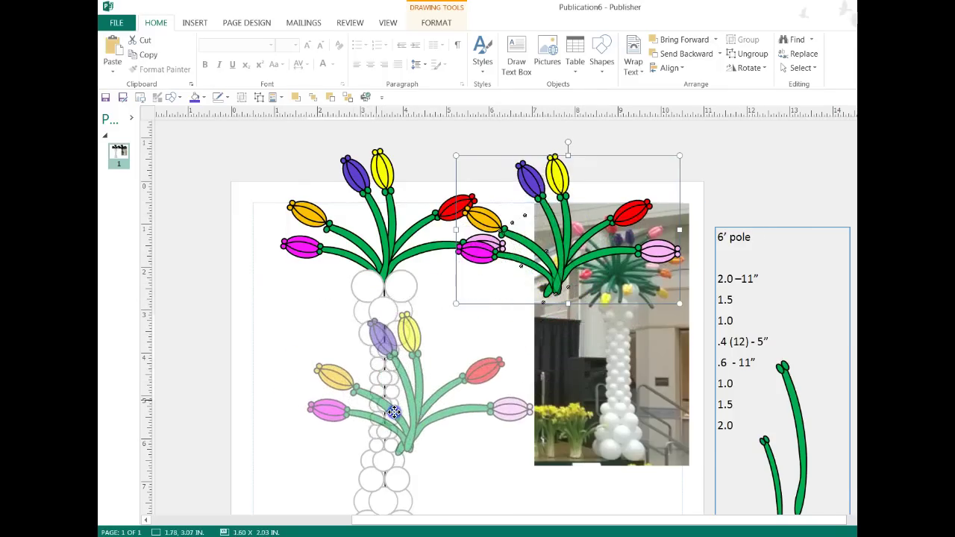
pyautogui.moveTo(394, 412); pyautogui.dragTo(314, 391)
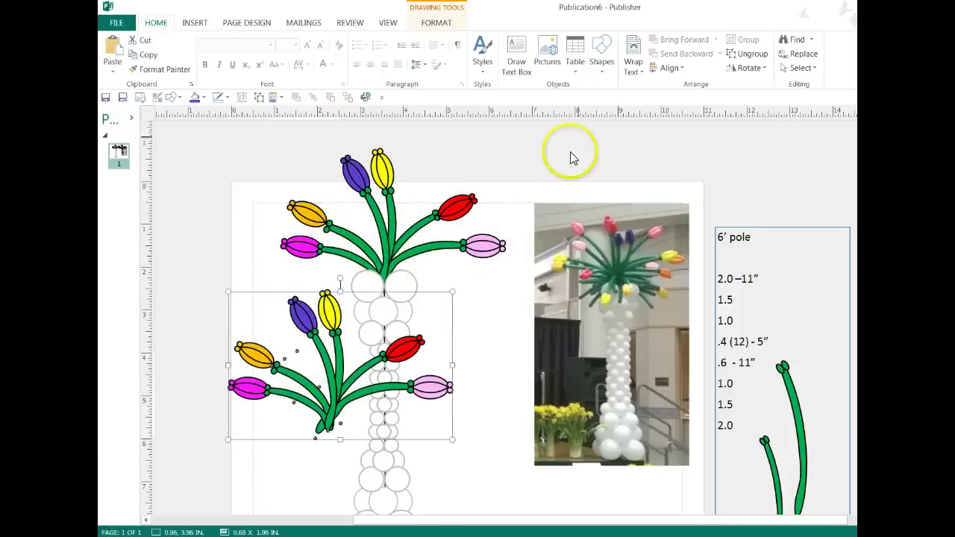
pyautogui.click(750, 68)
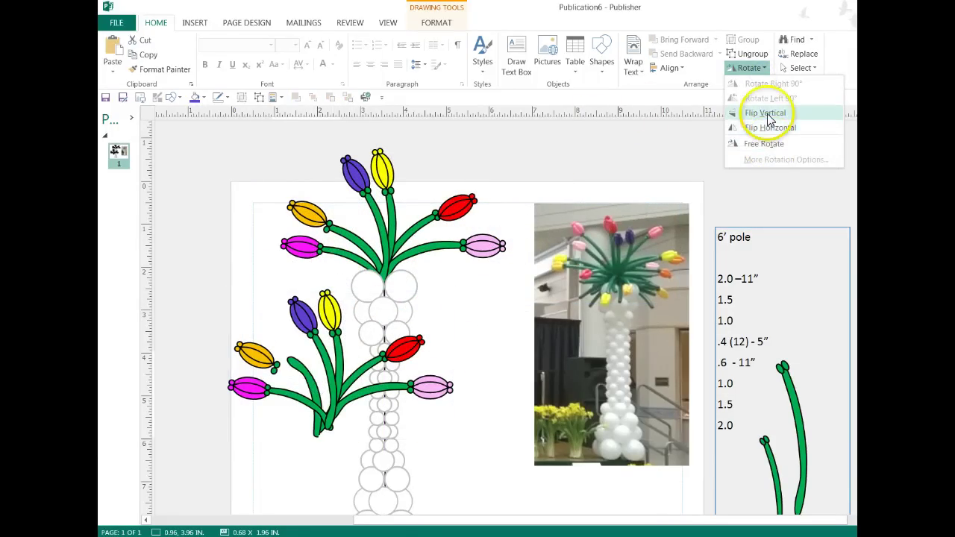
pyautogui.click(277, 452)
pyautogui.click(277, 427)
pyautogui.click(254, 357)
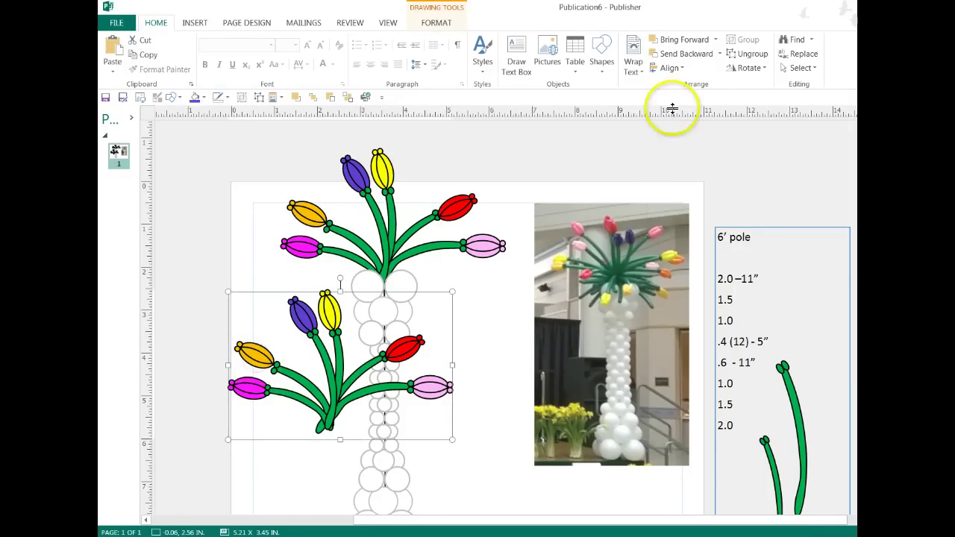
# - Flip the duplicated tulip group horizontally and place it over the original spray on top of the column
pyautogui.click(763, 68)
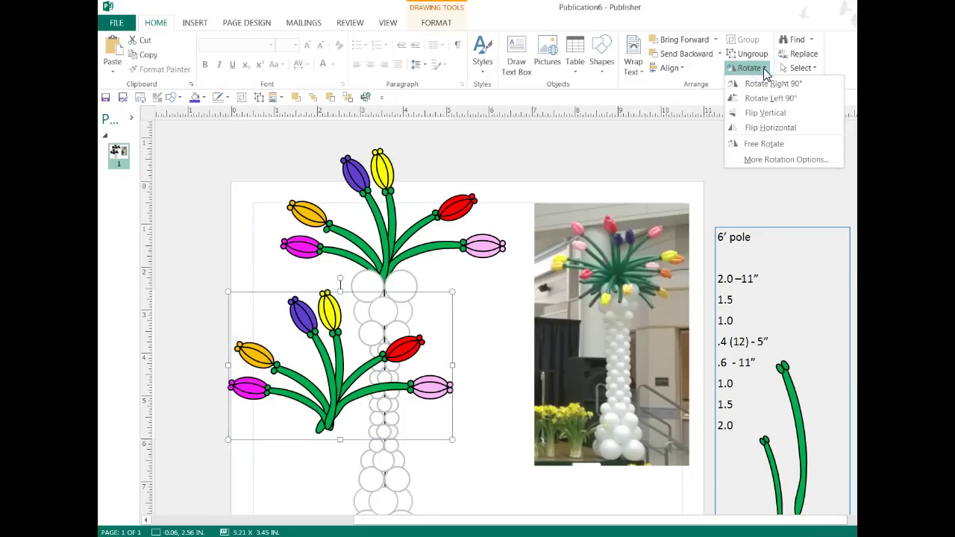
pyautogui.click(770, 99)
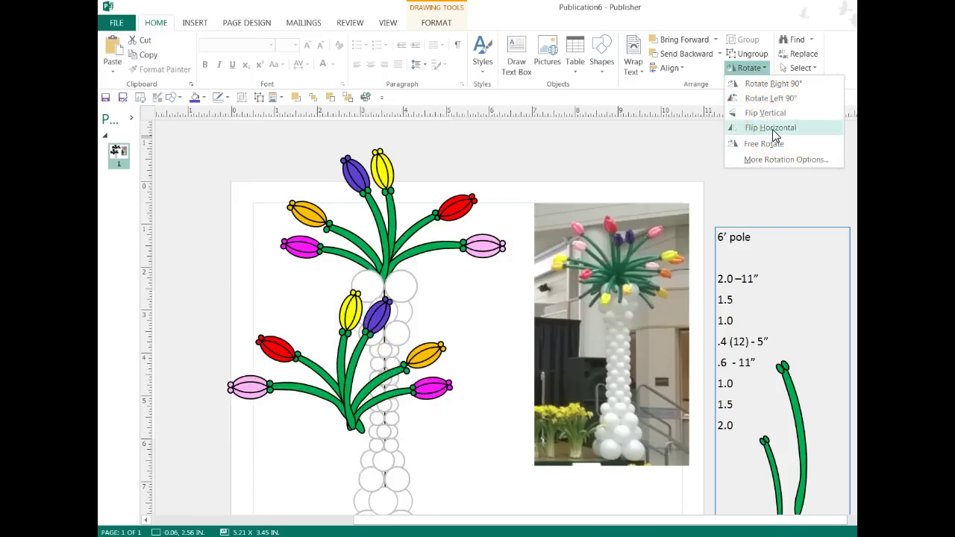
pyautogui.click(772, 129)
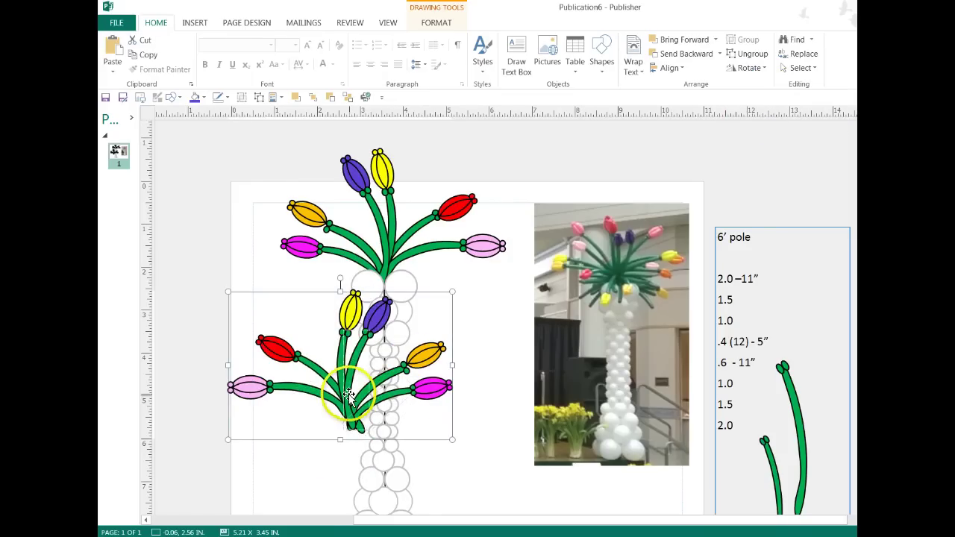
pyautogui.moveTo(349, 394); pyautogui.dragTo(382, 246)
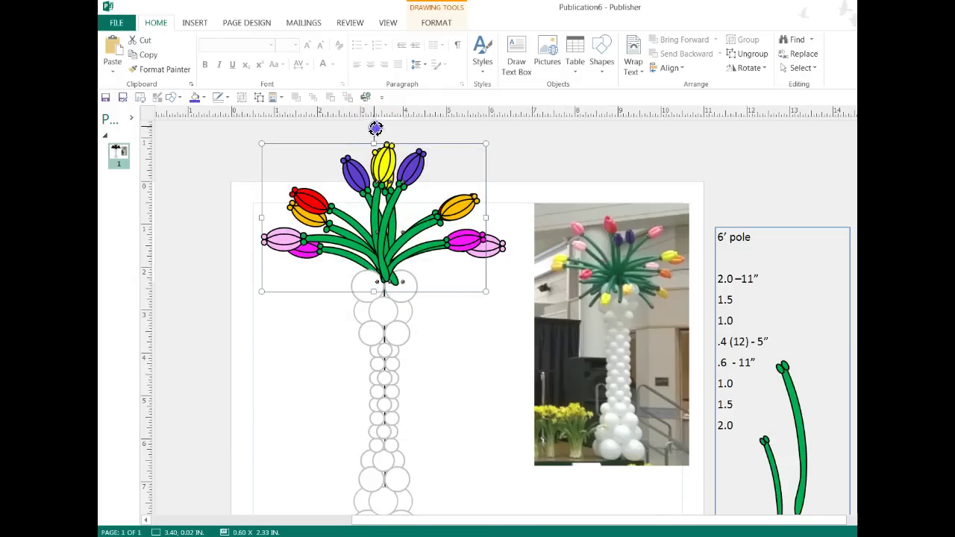
# - Rotate the mirrored spray slightly clockwise and nudge it so its blooms fan out between the original ones
pyautogui.moveTo(380, 129); pyautogui.dragTo(389, 132)
pyautogui.moveTo(369, 238); pyautogui.dragTo(376, 239)
pyautogui.moveTo(275, 350); pyautogui.dragTo(299, 382)
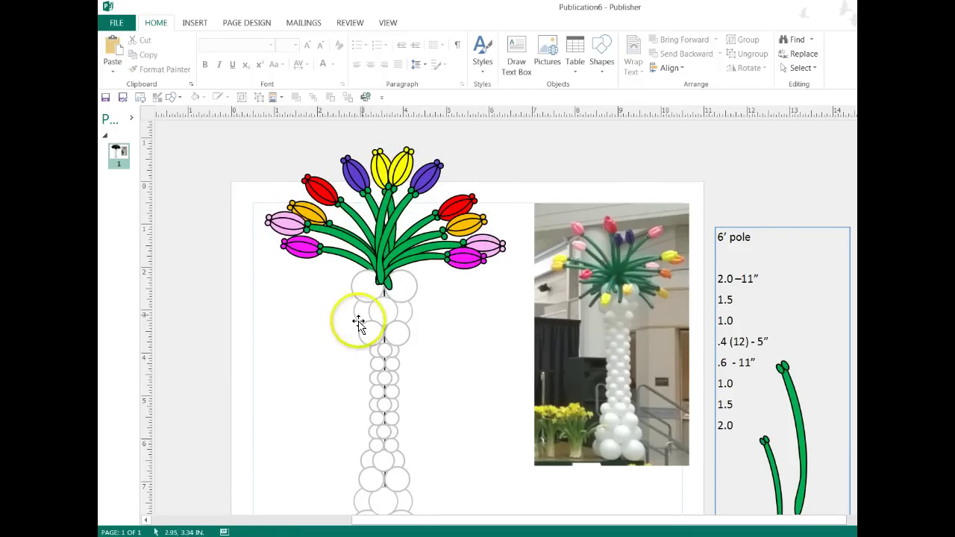
# - Bring the balloon column in front of the tulip stems and nudge it up slightly to cover the stem ends
pyautogui.click(361, 299)
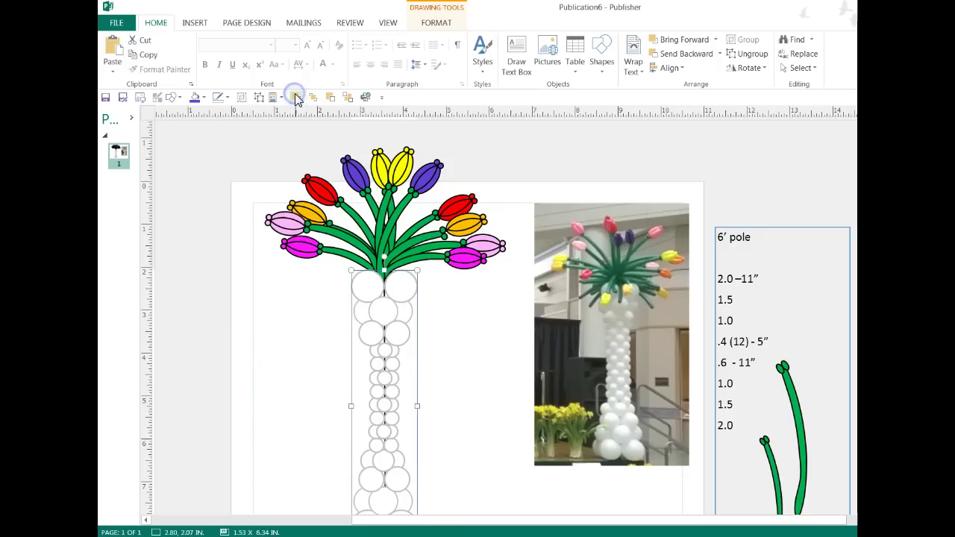
pyautogui.moveTo(271, 321); pyautogui.dragTo(292, 351)
pyautogui.click(250, 467)
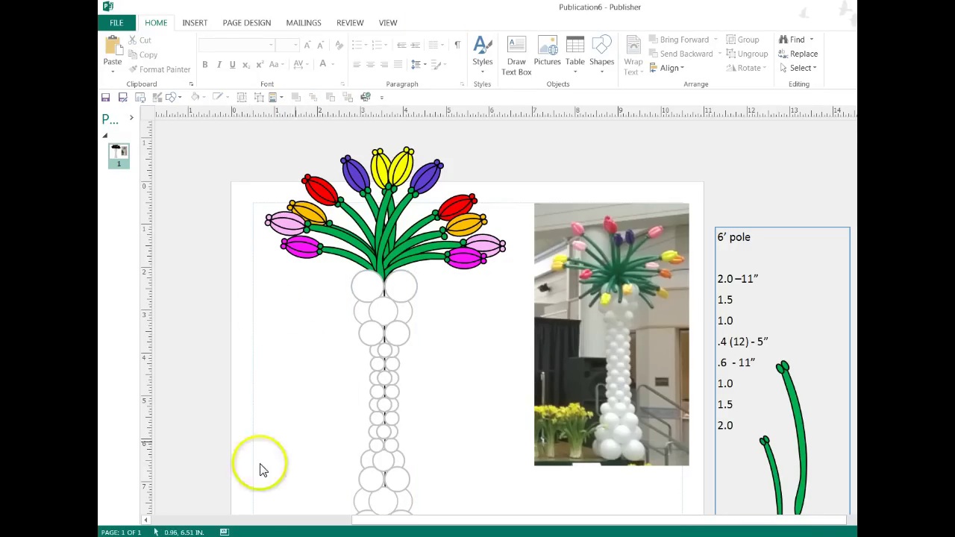
pyautogui.click(368, 292)
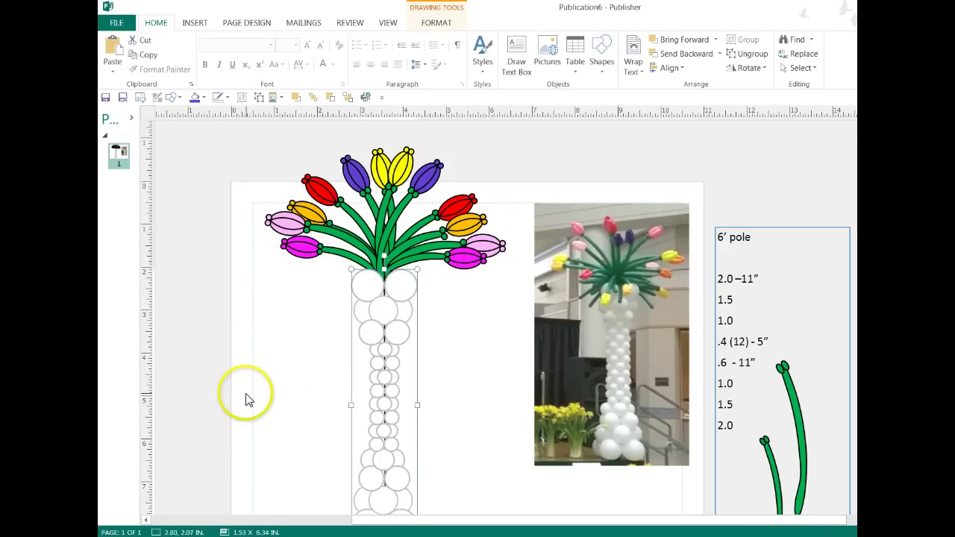
pyautogui.click(312, 340)
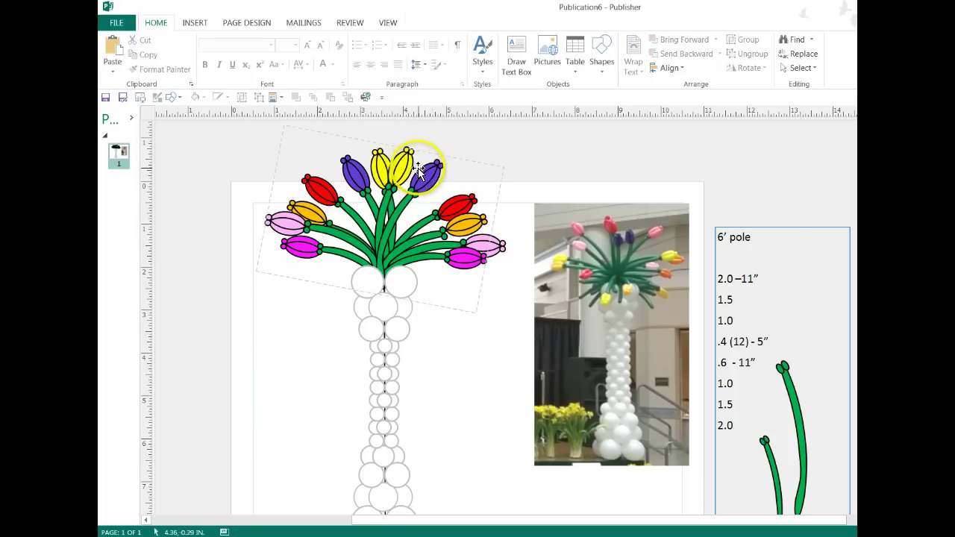
pyautogui.click(294, 322)
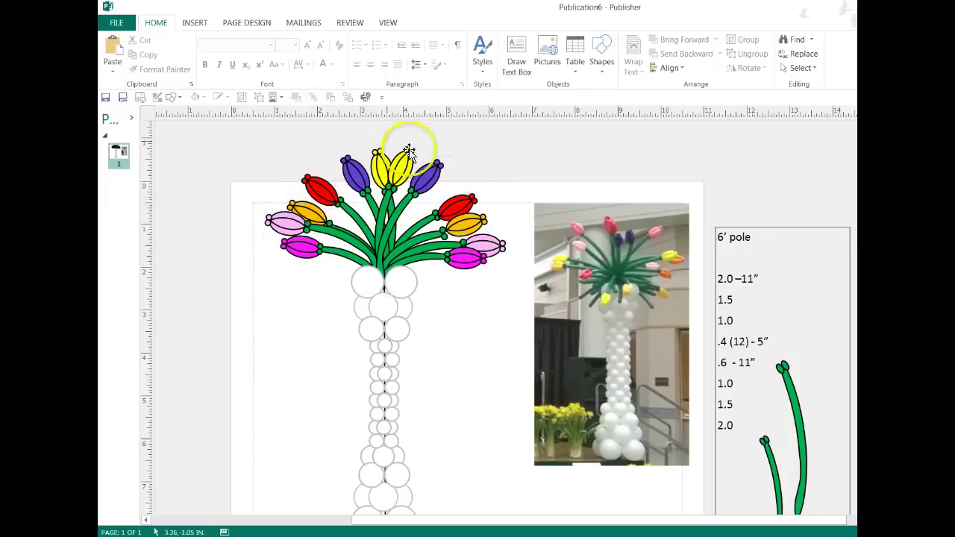
# - Ungroup the mirrored tulip spray, and ungroup its yellow tulip so the bloom is separate from the stem
pyautogui.click(390, 162)
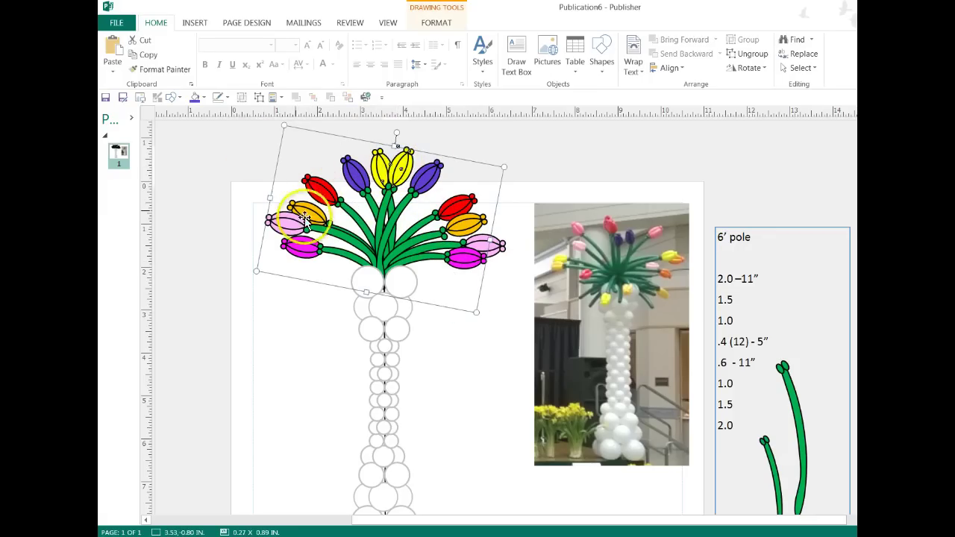
pyautogui.click(328, 216)
pyautogui.click(407, 170)
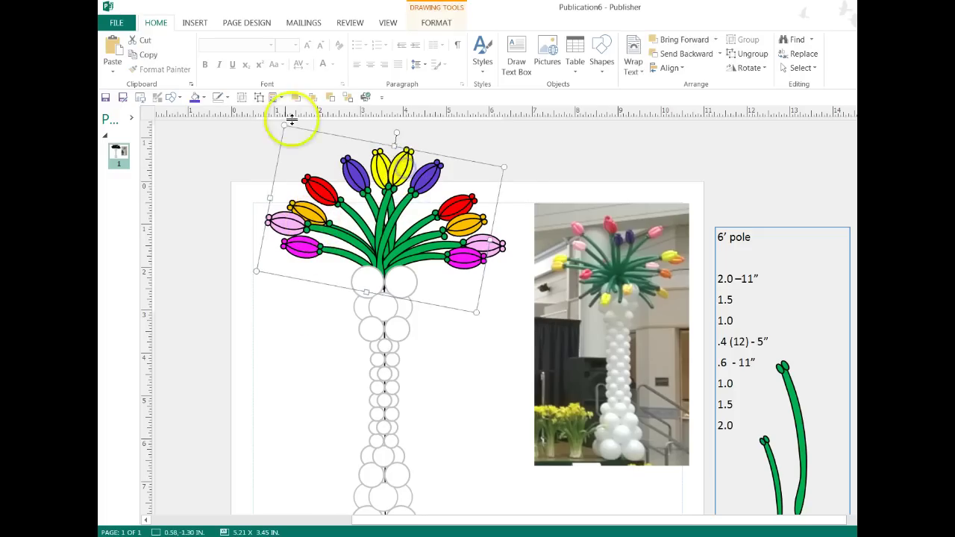
pyautogui.click(261, 100)
pyautogui.click(266, 347)
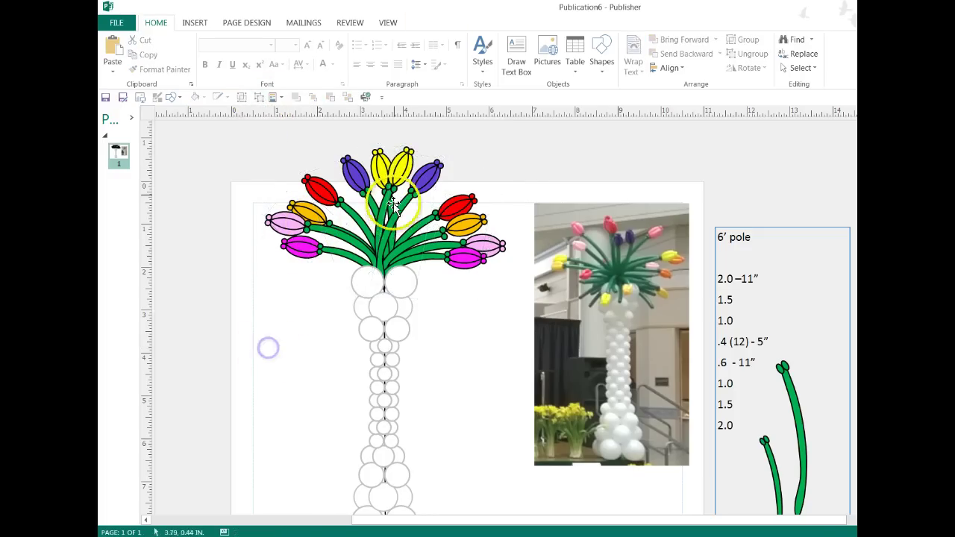
pyautogui.click(400, 166)
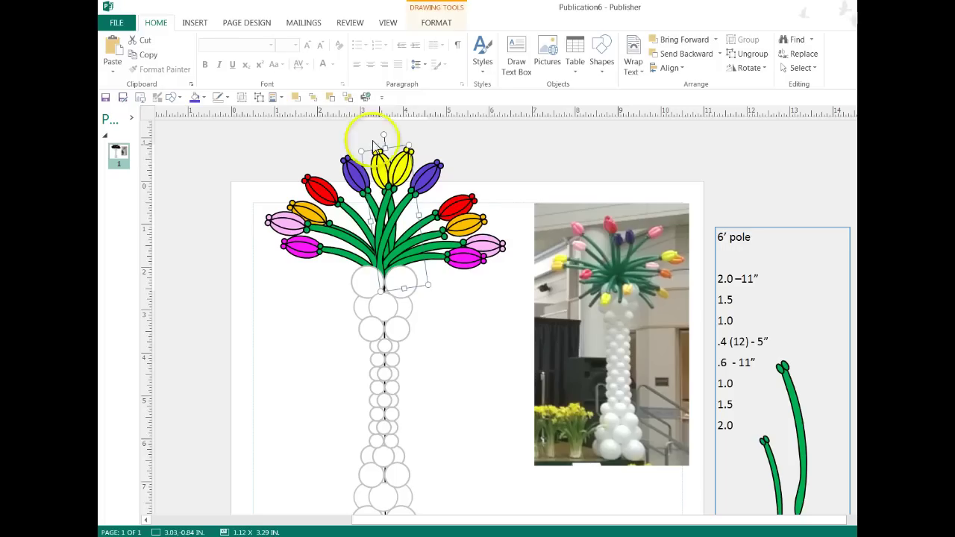
pyautogui.click(258, 97)
pyautogui.click(324, 345)
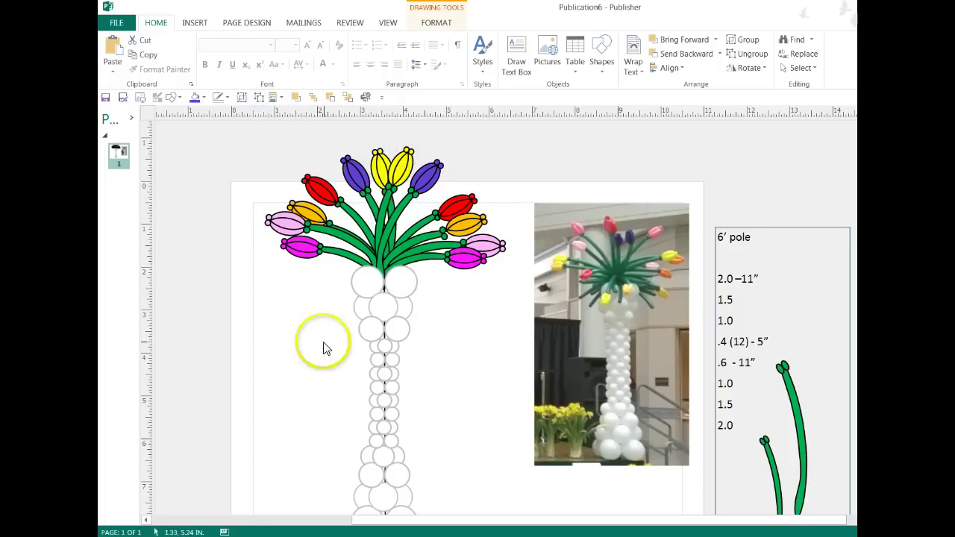
# - Fill the mirrored spray's yellow tulip bloom with light pink from the recent colors
pyautogui.click(403, 171)
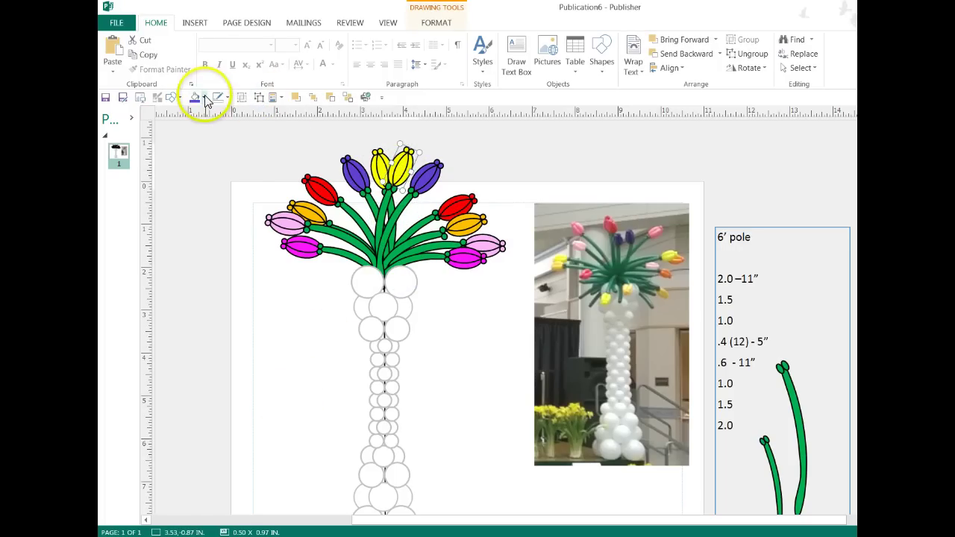
pyautogui.click(203, 97)
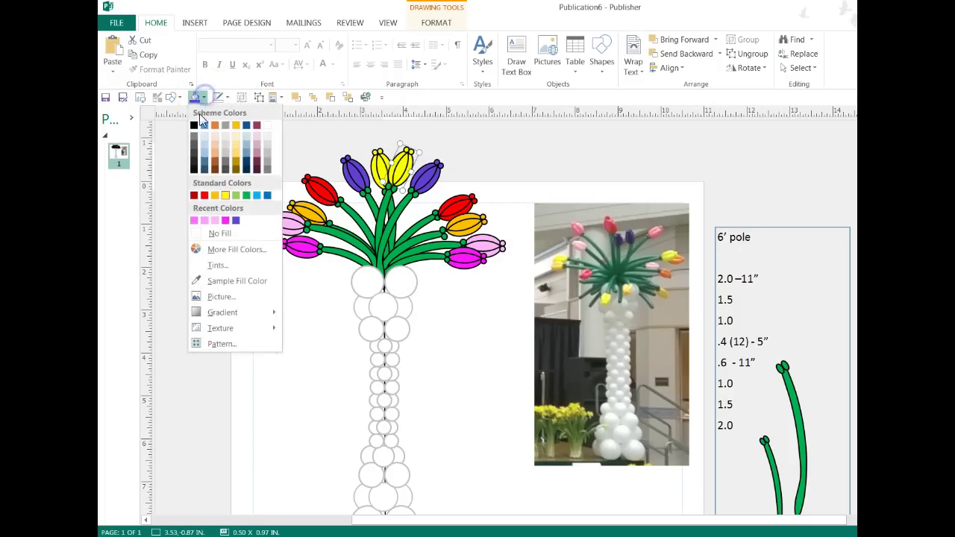
pyautogui.click(205, 221)
pyautogui.click(266, 373)
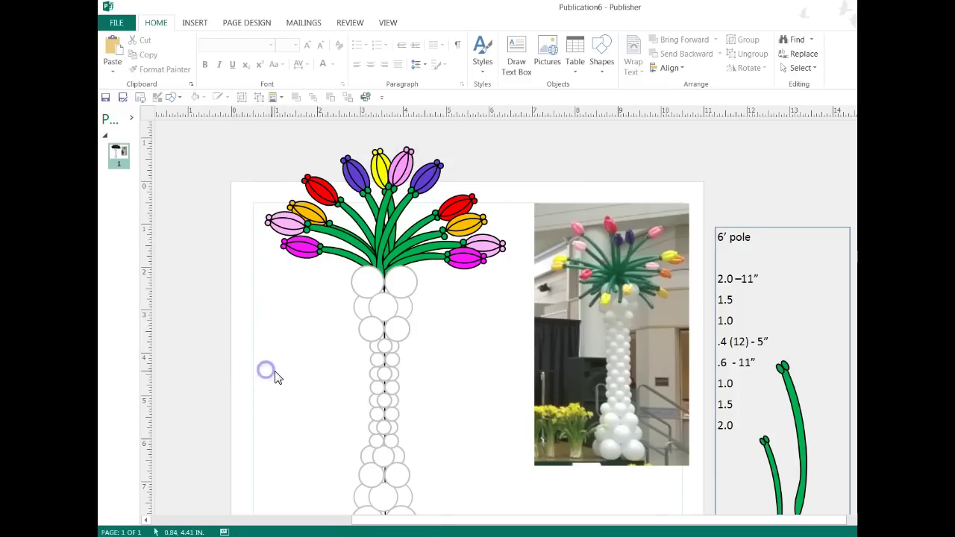
# - Ungroup the mirrored spray's orange tulip and fill its bloom with purple from the recent colors
pyautogui.click(462, 243)
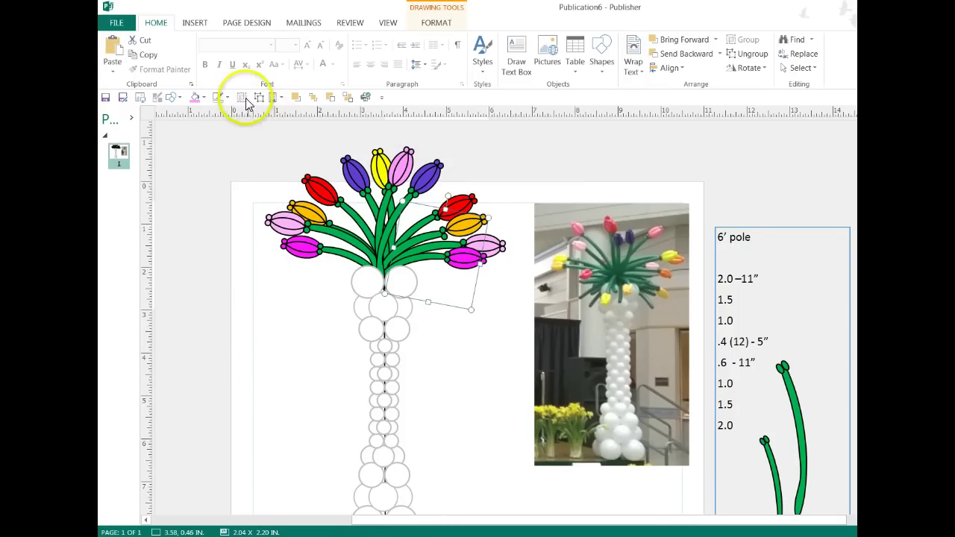
pyautogui.click(265, 364)
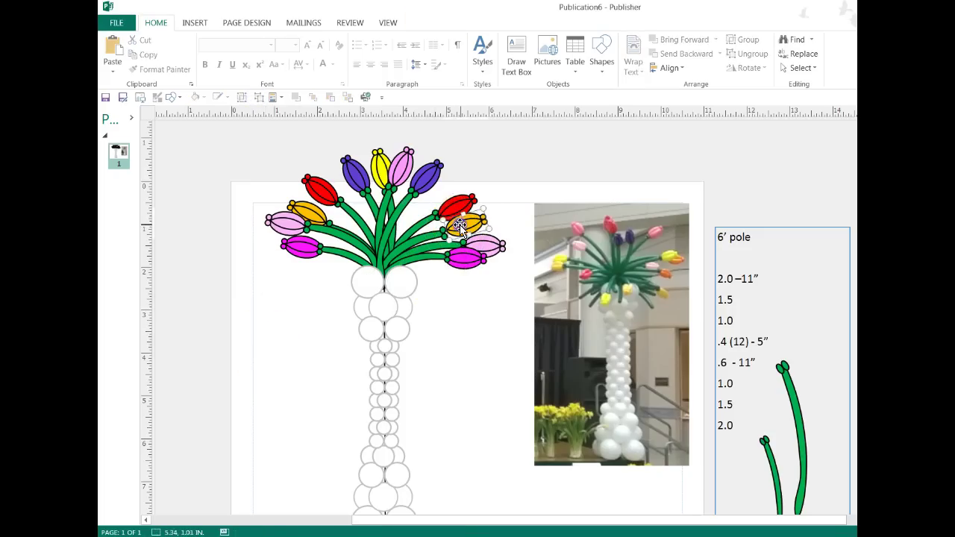
pyautogui.click(198, 98)
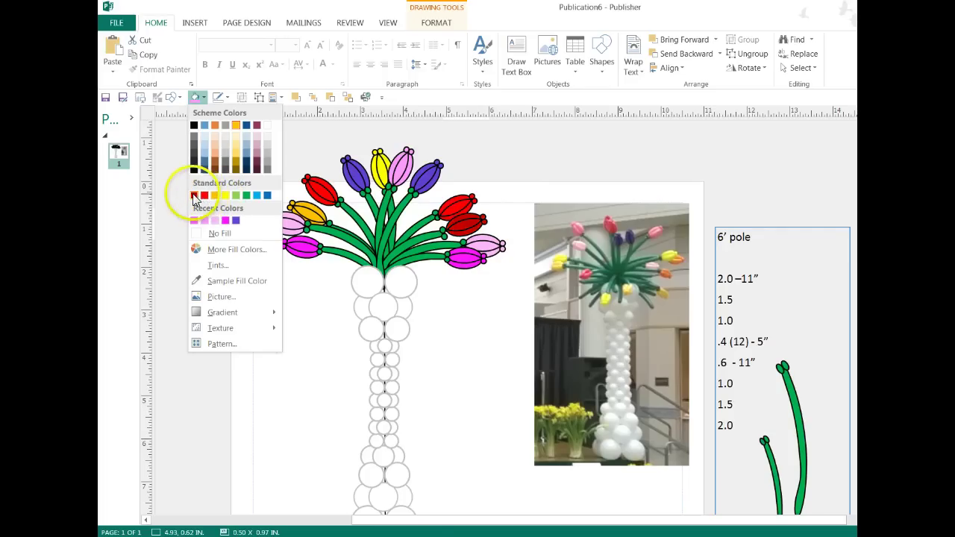
pyautogui.click(229, 221)
pyautogui.click(286, 399)
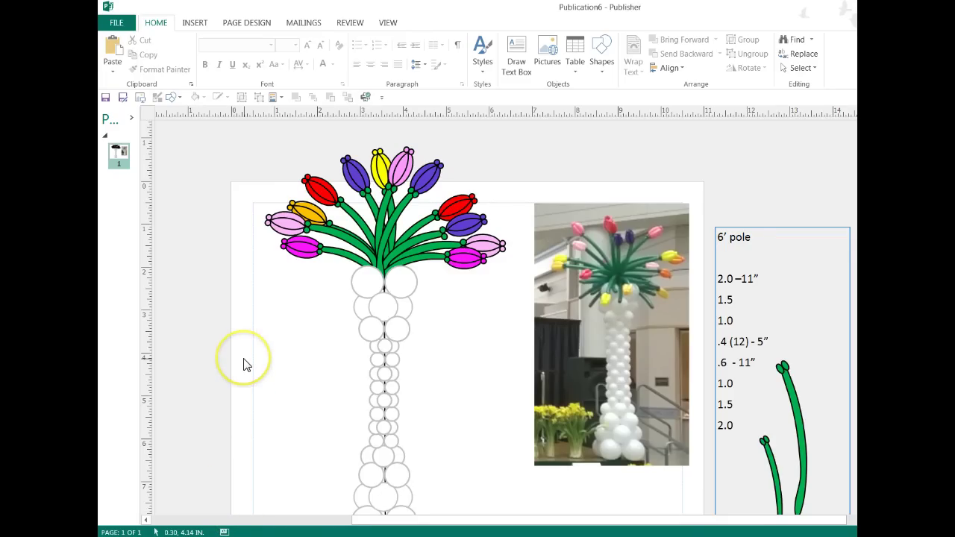
# - Group the balloon column and all the tulips into one object
pyautogui.scroll(2, 243, 363)
pyautogui.moveTo(200, 134)
pyautogui.mouseDown()
pyautogui.moveTo(319, 510)
pyautogui.moveTo(493, 421)
pyautogui.moveTo(534, 321)
pyautogui.mouseUp()
pyautogui.scroll(8, 362, 410)
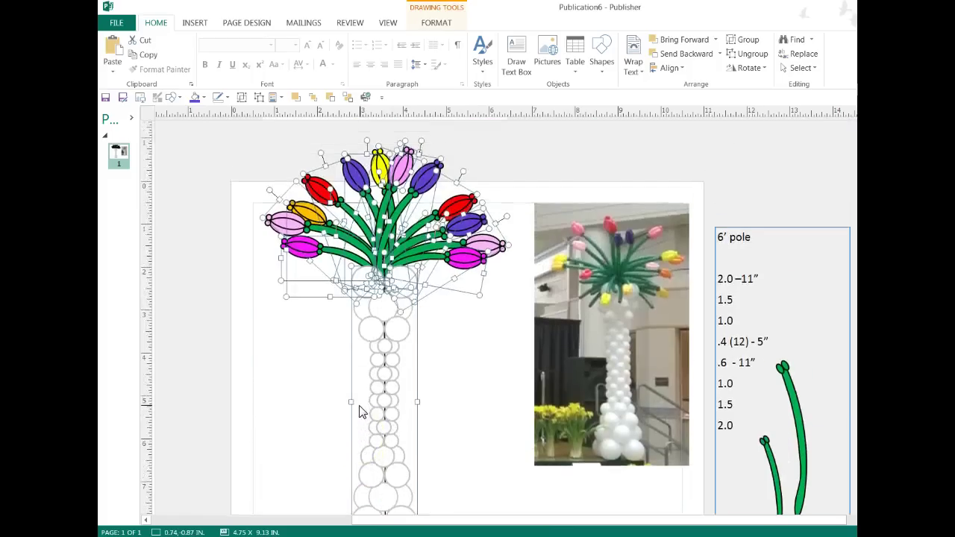
pyautogui.click(241, 97)
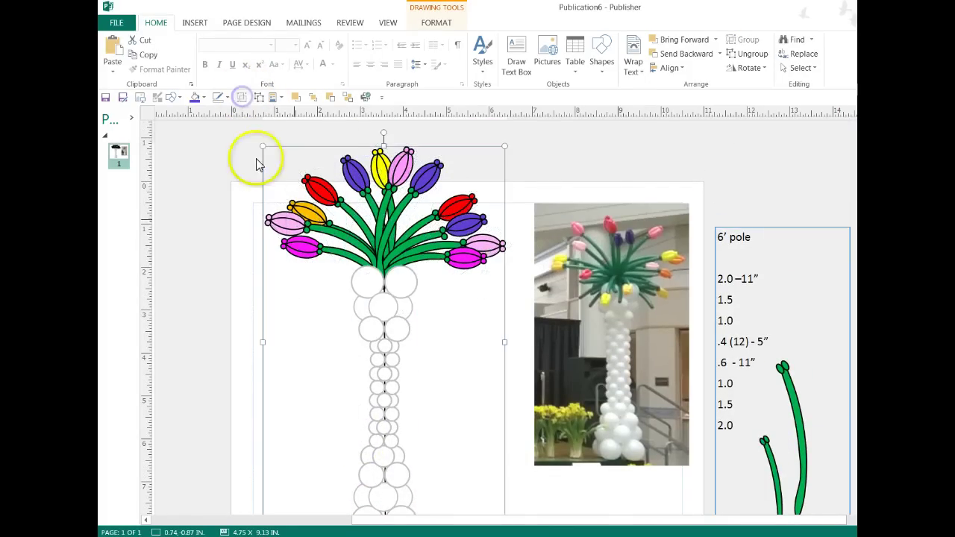
# - Save the grouped column as a building block titled "Column with Tulips" in the Page Parts gallery under the General category
pyautogui.rightClick(388, 244)
pyautogui.click(320, 333)
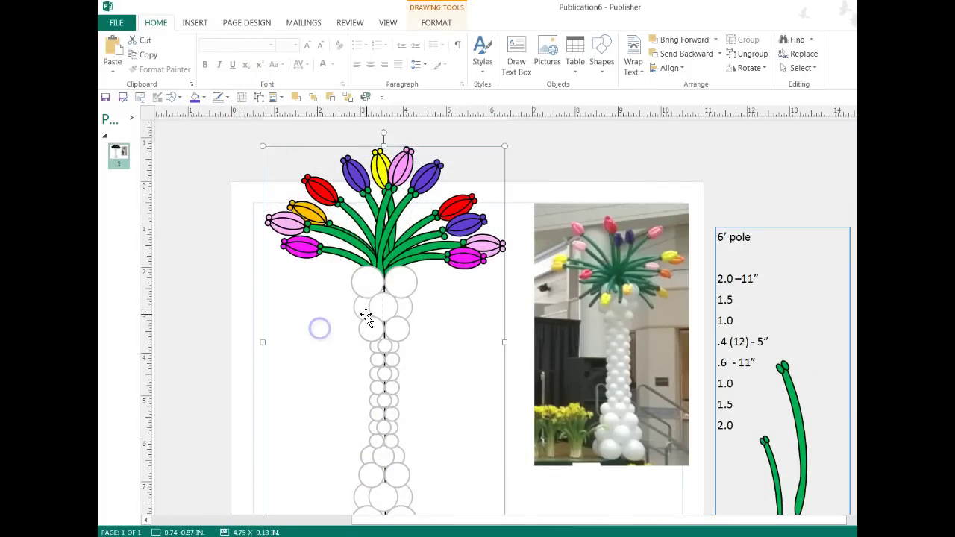
pyautogui.click(185, 292)
pyautogui.click(379, 312)
pyautogui.rightClick(378, 312)
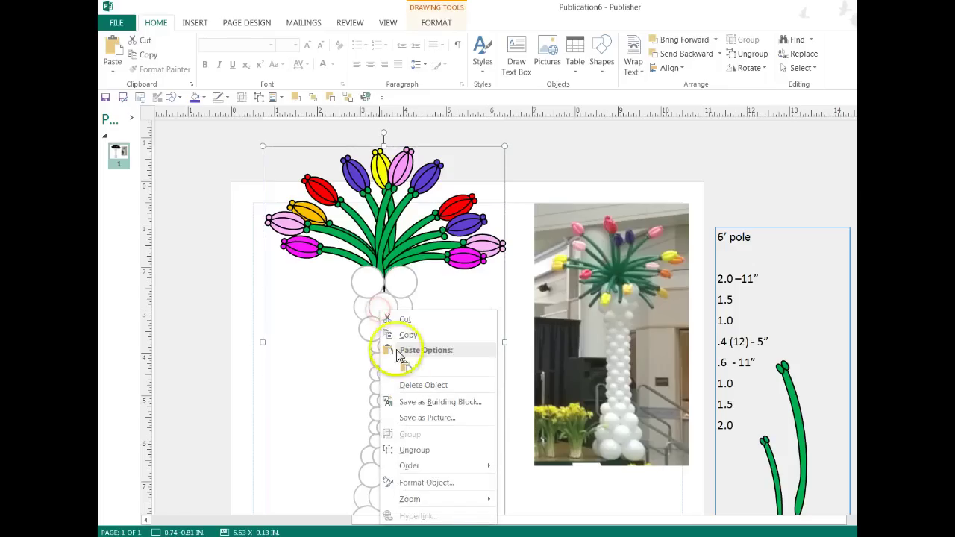
pyautogui.click(410, 406)
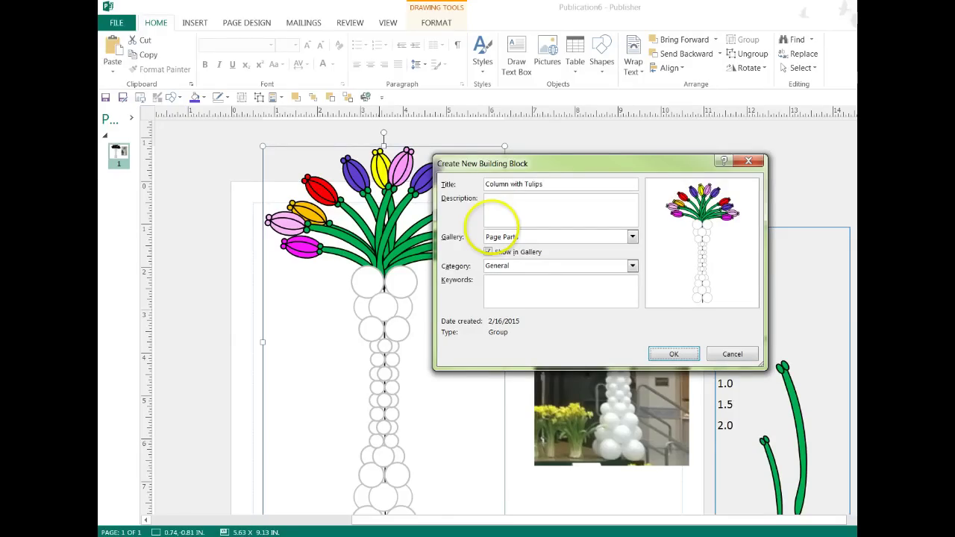
pyautogui.press('Return')
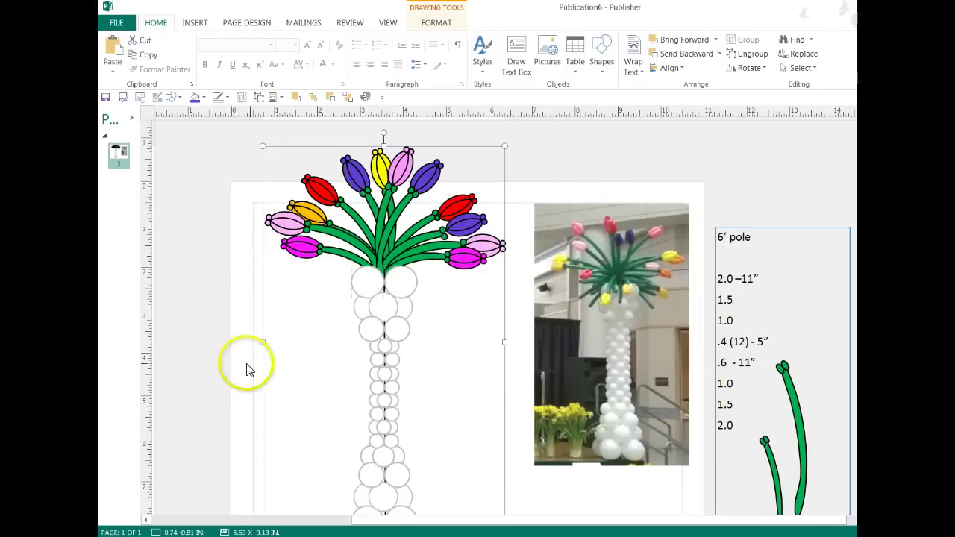